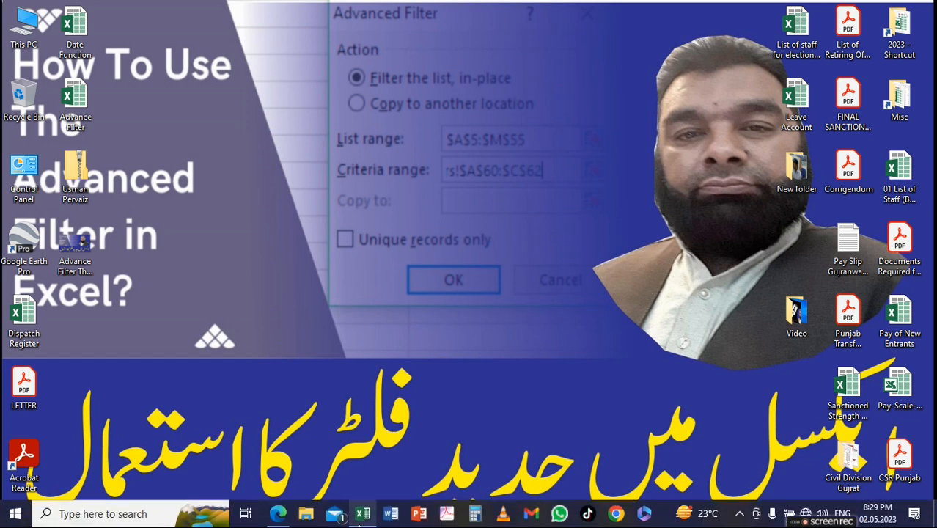
Switch to the Advance Filter workbook in Excel and choose E006 as the Emp ID in C6
click(362, 514)
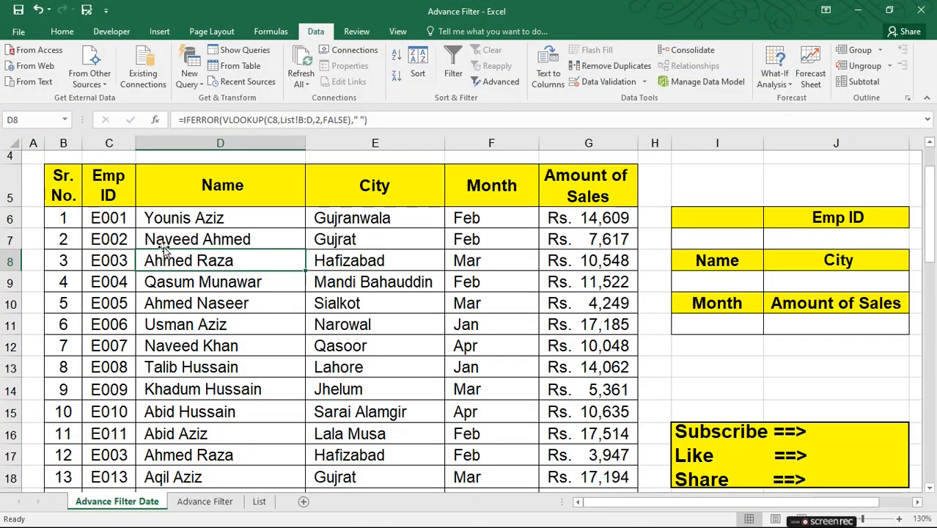
click(105, 217)
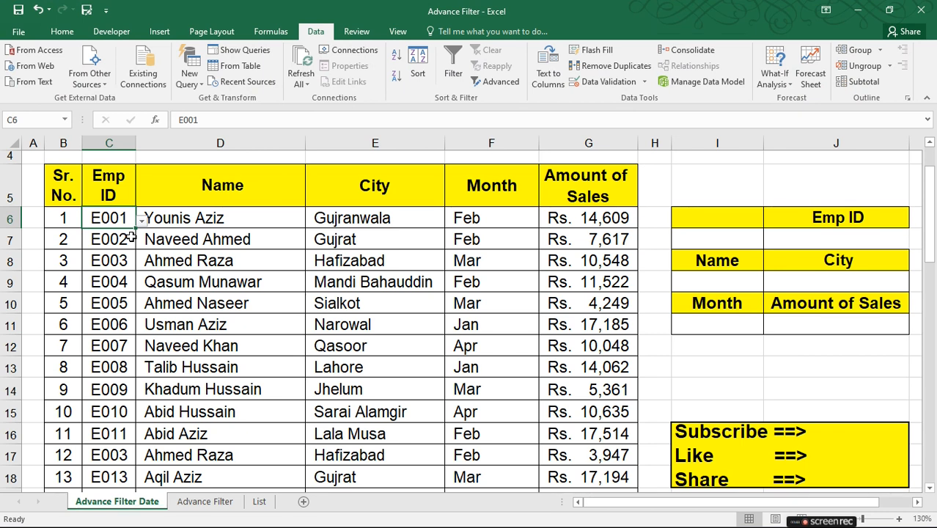
click(142, 220)
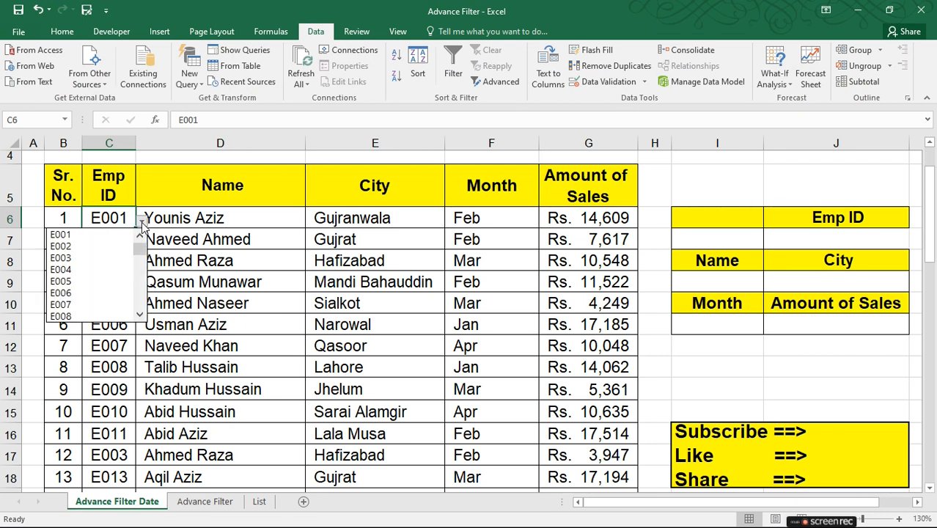
key(Escape)
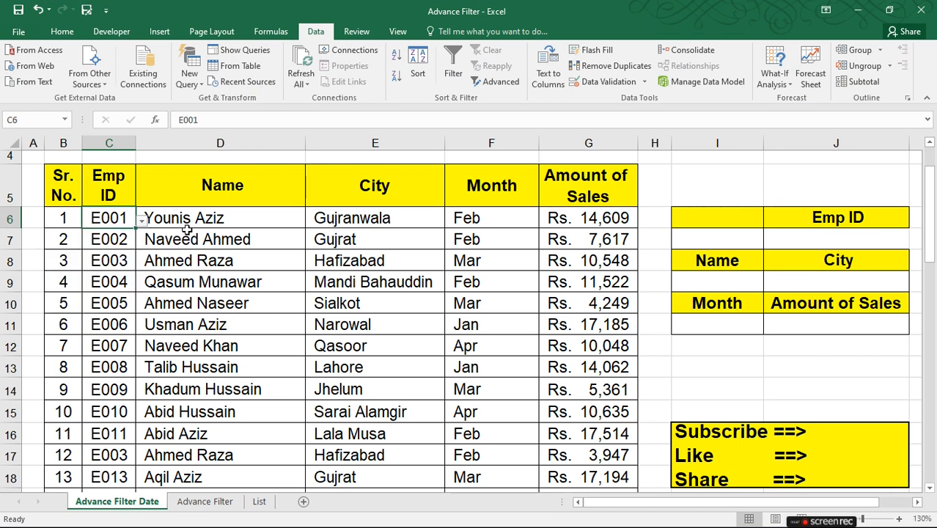
click(142, 221)
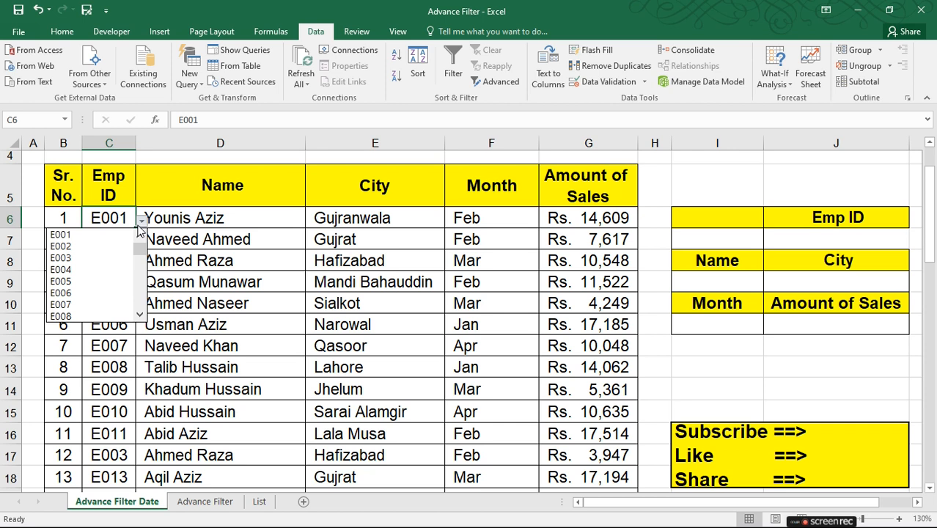
click(69, 294)
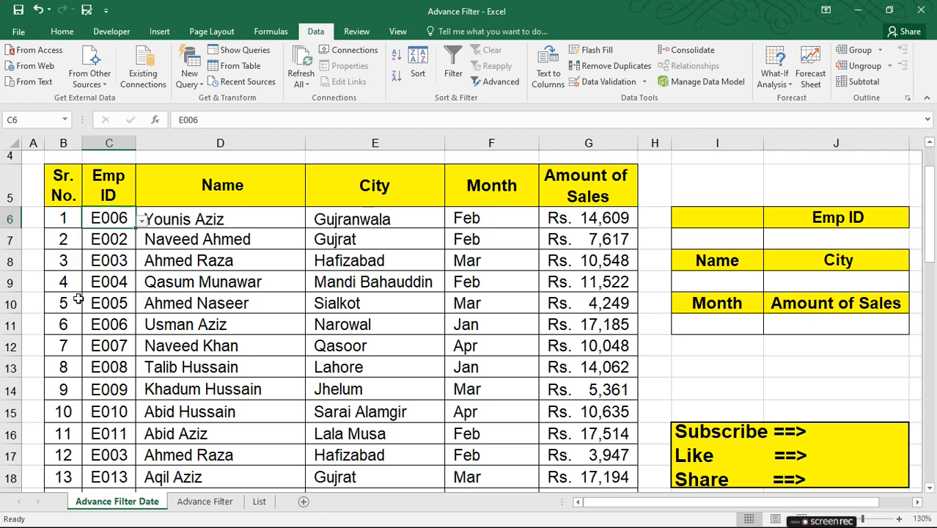
Choose E007 as the Emp ID for the fifth record, in C10
click(117, 308)
click(141, 307)
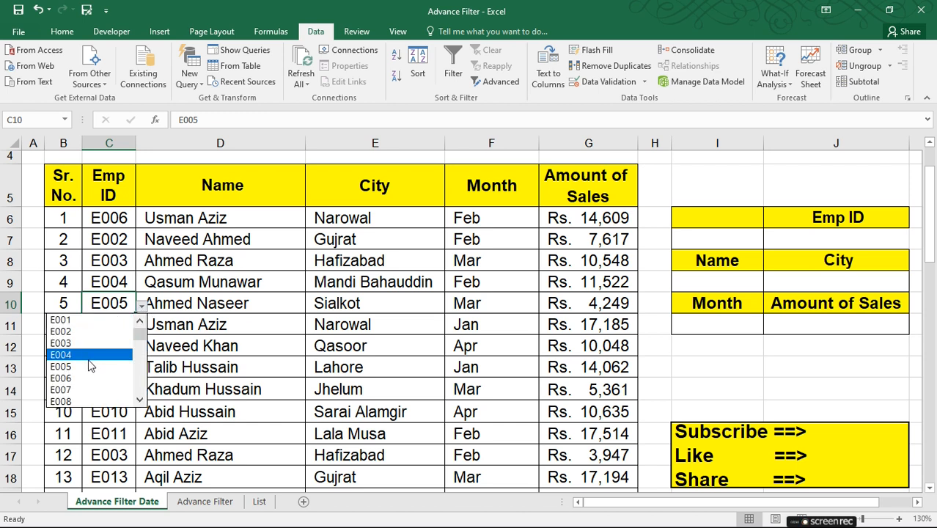
click(73, 390)
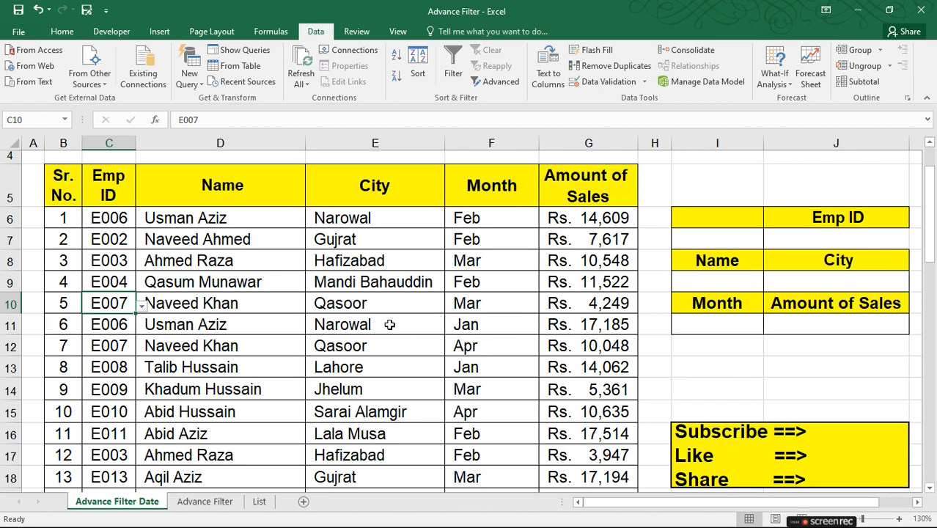
View the Advance Filter and List sheets, and return to the Advance Filter Date sheet
click(222, 503)
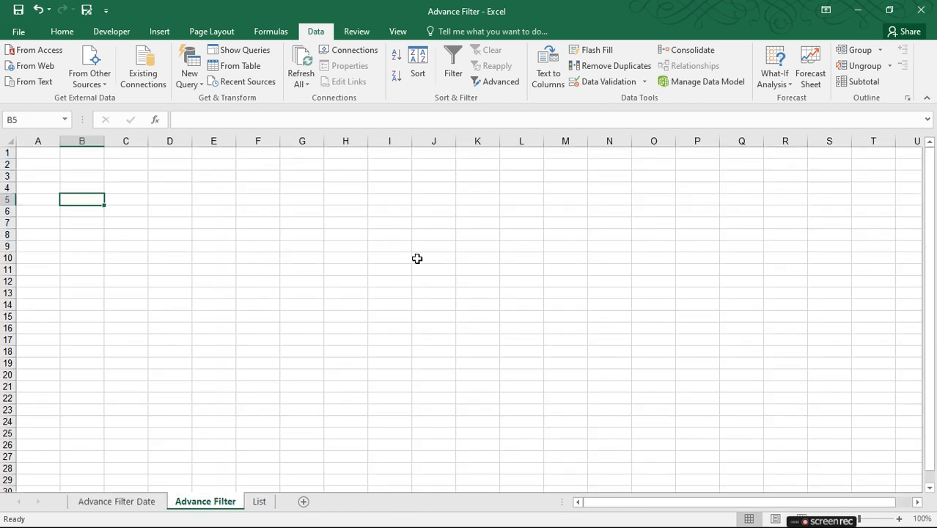
click(259, 503)
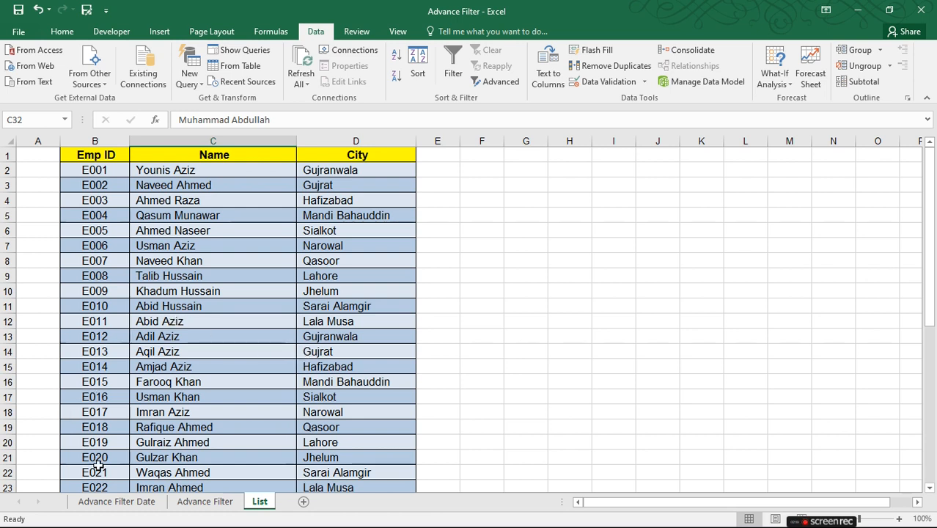
click(116, 501)
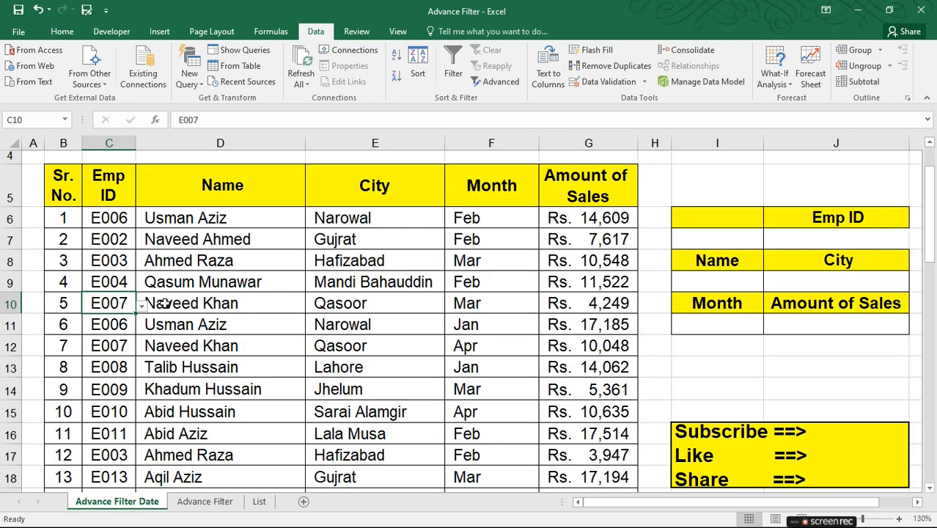
Clear all records below the header row of the sales table, from Sr. No. through Amount of Sales
click(74, 219)
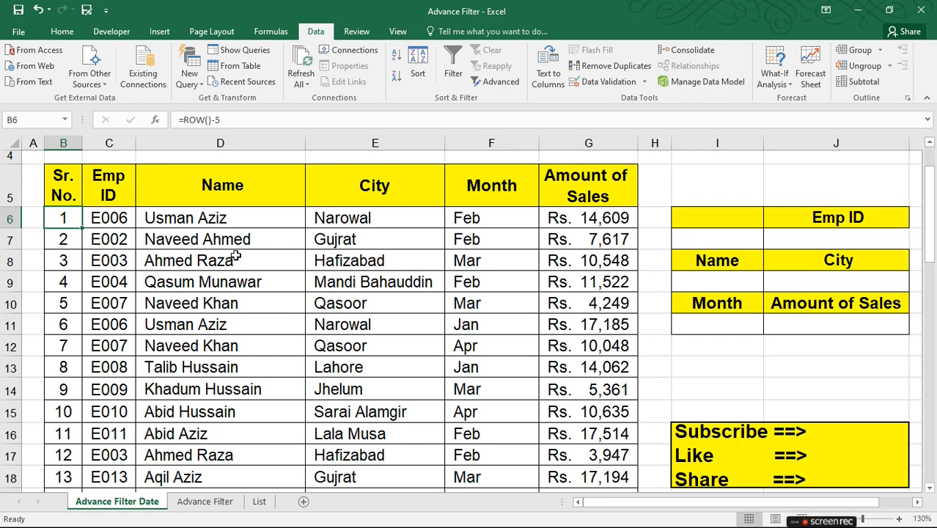
key(ctrl+shift+Right)
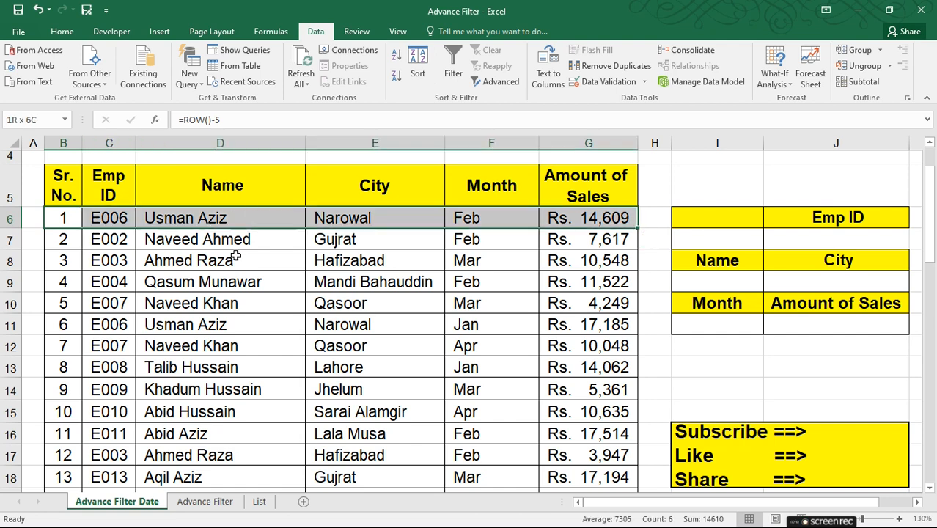
key(ctrl+shift+Down)
key(Delete)
scroll(236, 254, up, 13)
key(Up)
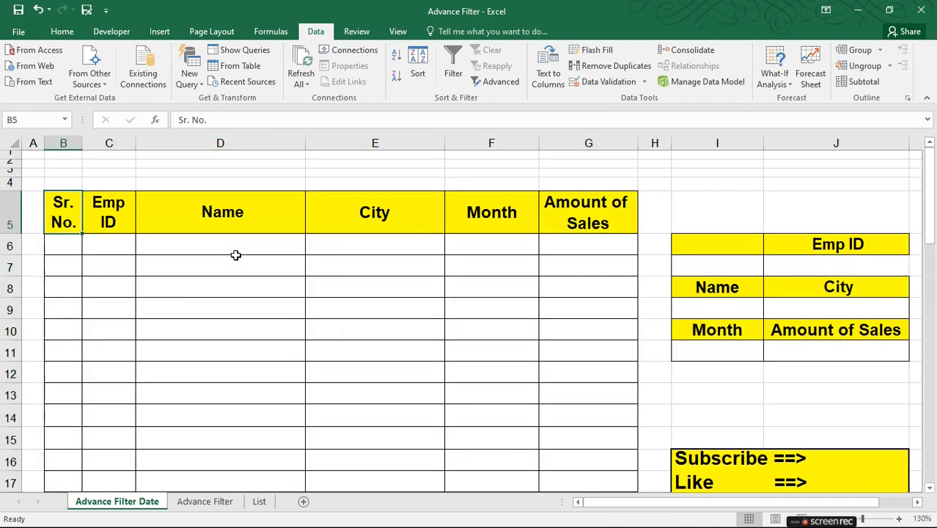
key(Down)
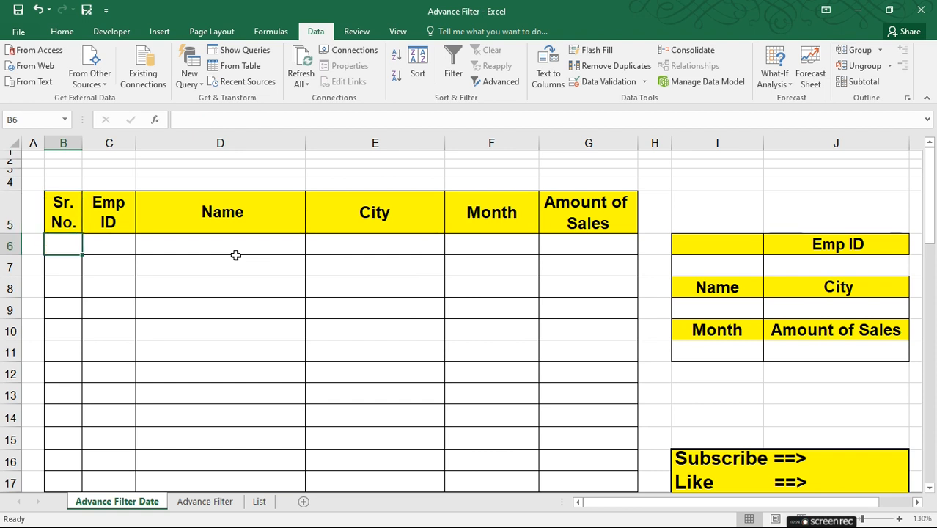
key(Right)
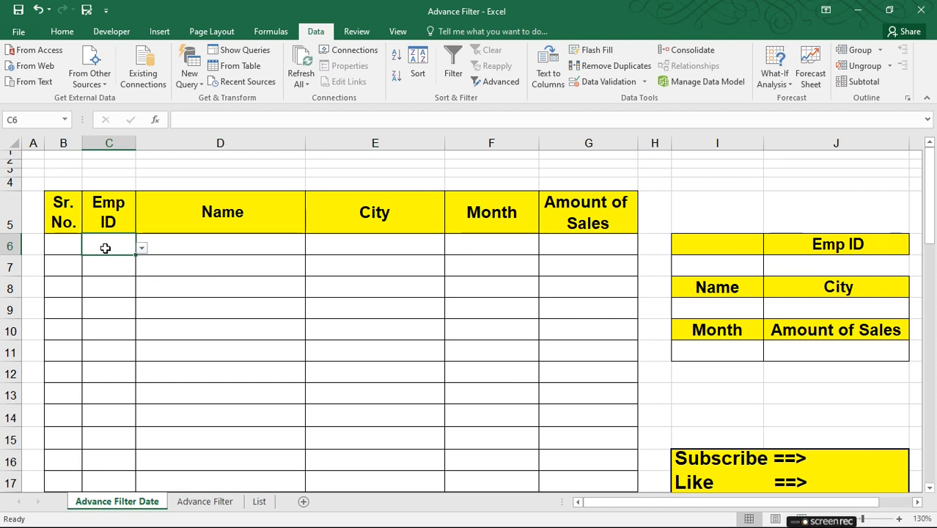
Enter the serial numbers 1, 2 and 3 in cells B6 to B8
click(55, 247)
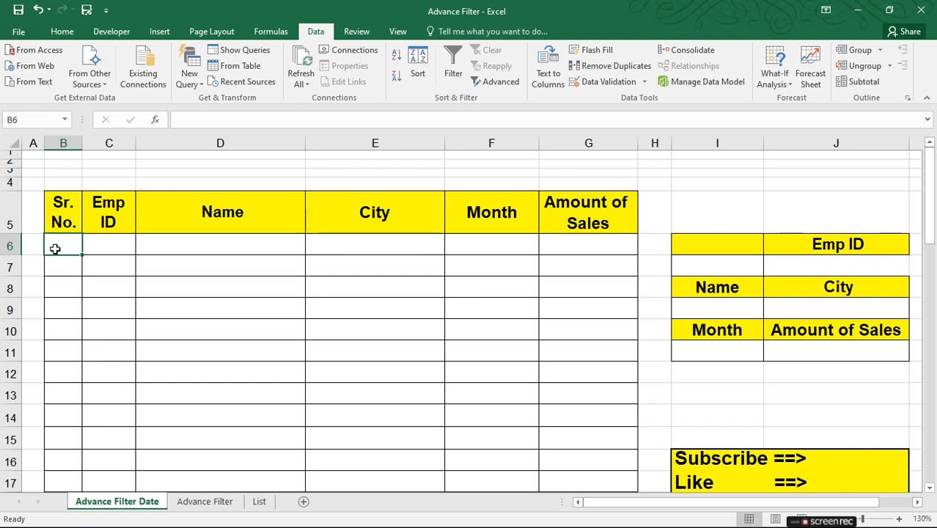
text(1)
key(Return)
text(2)
key(Return)
text(3)
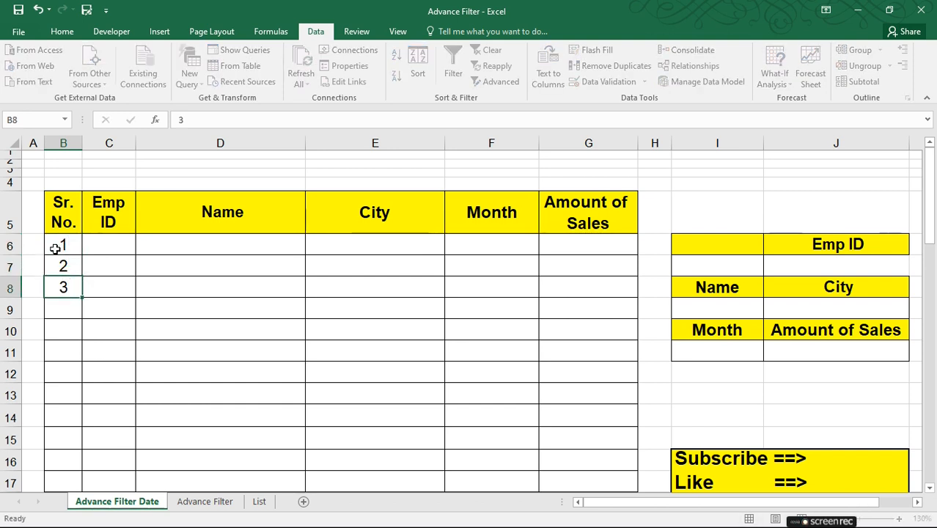
key(Return)
Delete the serial numbers from cells B6 to B8 and return to B6
key(Up)
key(Up)
key(Up)
key(Delete)
key(Down)
key(Delete)
key(Down)
key(Delete)
key(Up)
key(Up)
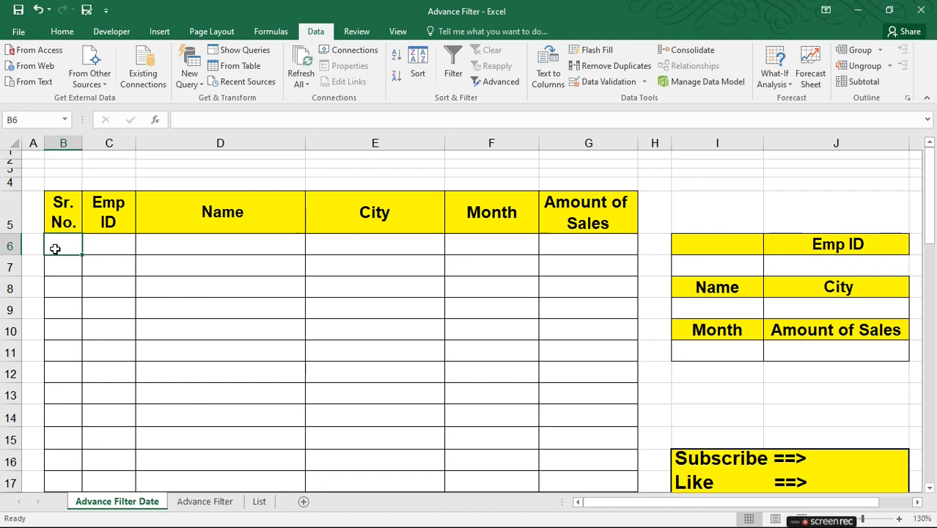
Enter the serial-number formula =ROW()-4 in cell B6
text(=row)
key(Tab)
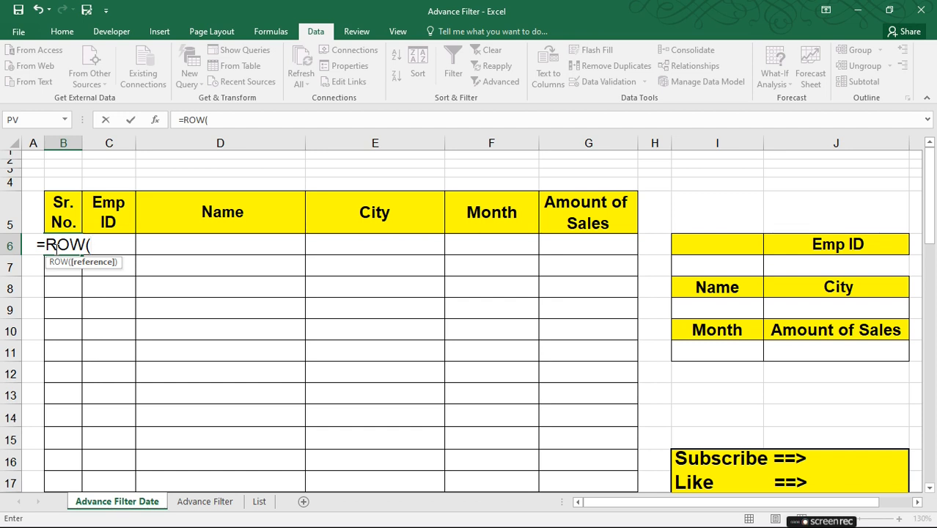
key(Up)
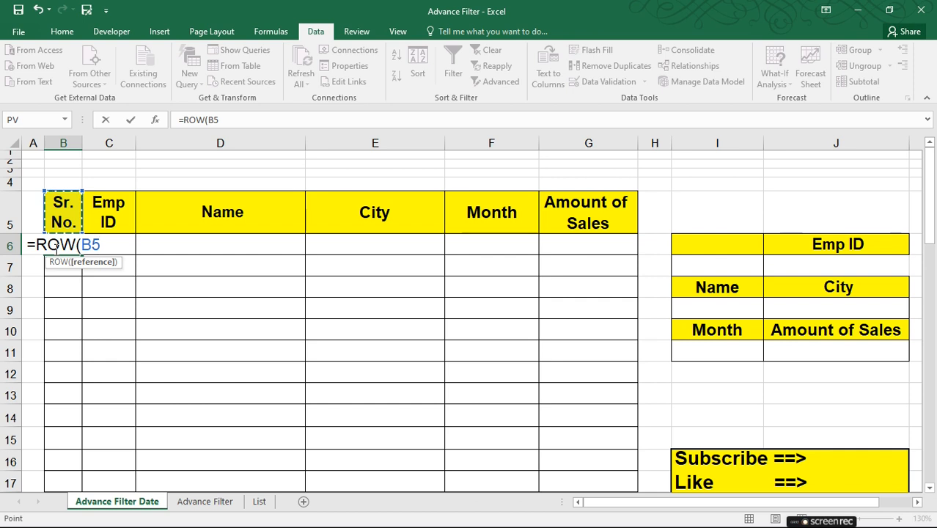
key(BackSpace)
key(BackSpace)
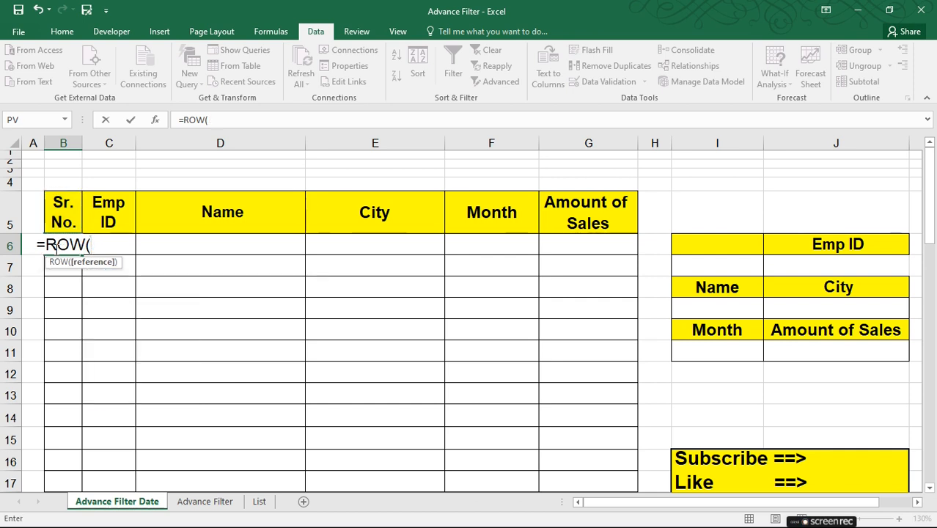
text())
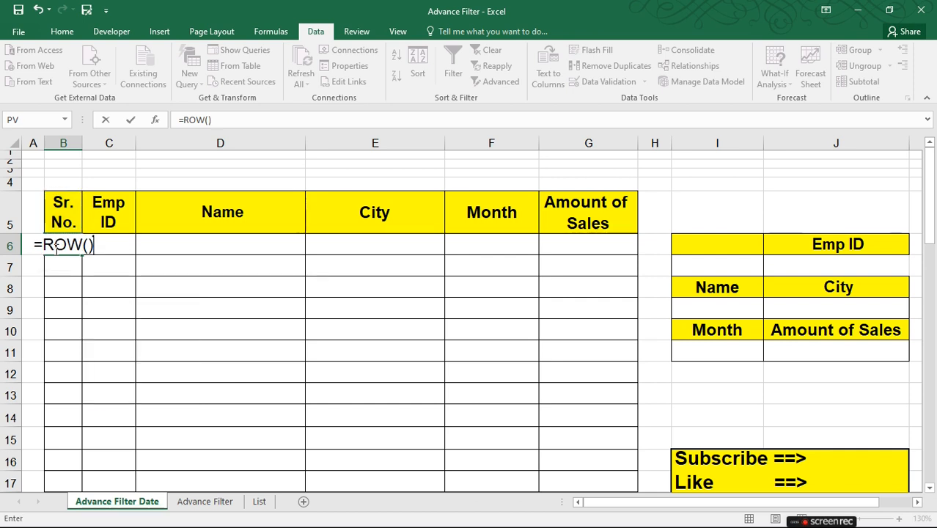
text(-4)
key(Return)
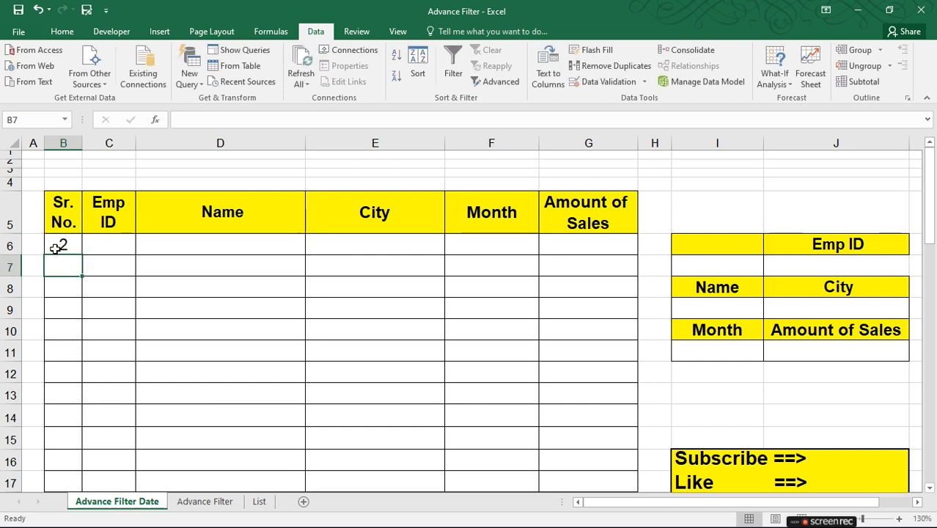
Change the serial-number formula in B6 to =ROW()-3
click(56, 249)
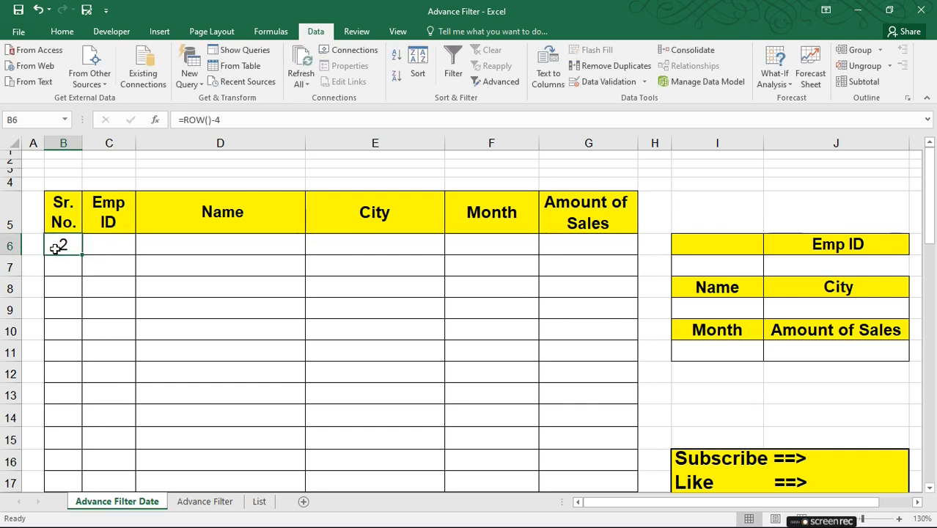
key(F2)
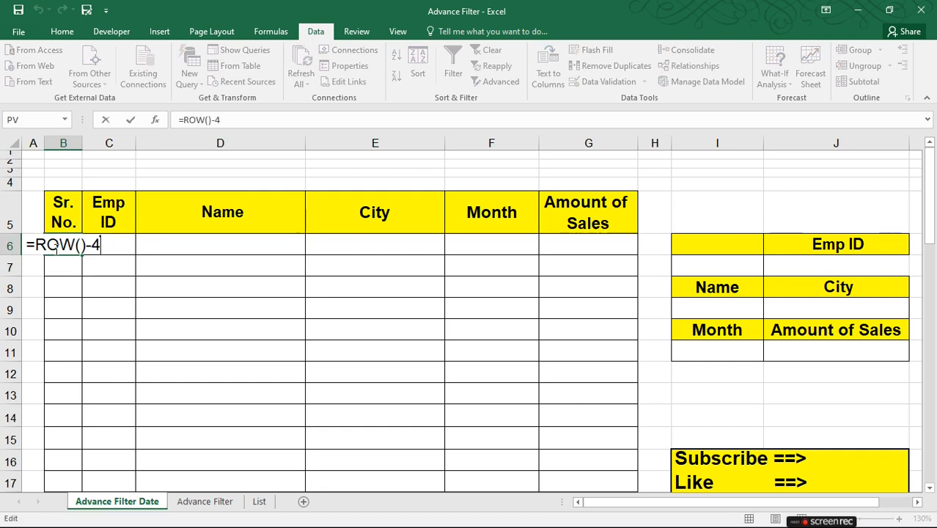
key(BackSpace)
text(3)
key(Return)
Correct the serial-number formula in B6 to =ROW()-5
click(56, 247)
key(F2)
key(BackSpace)
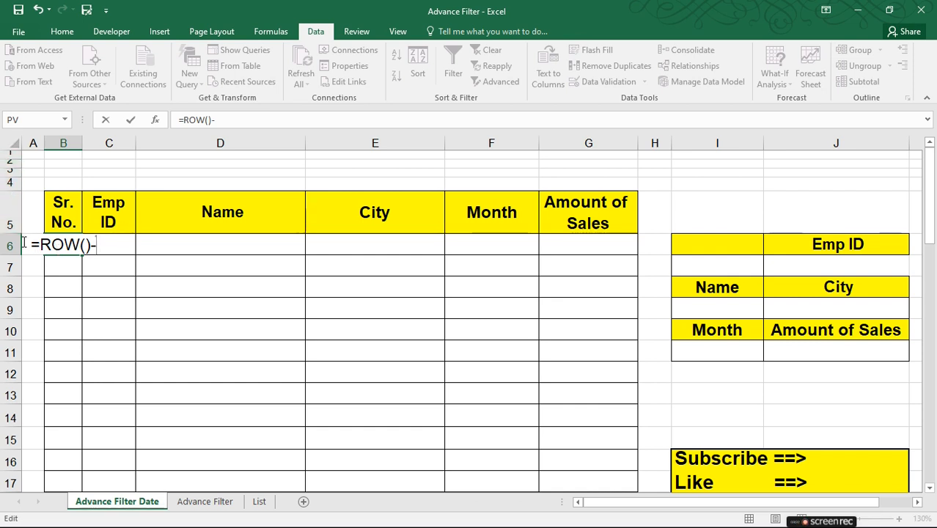
text(5)
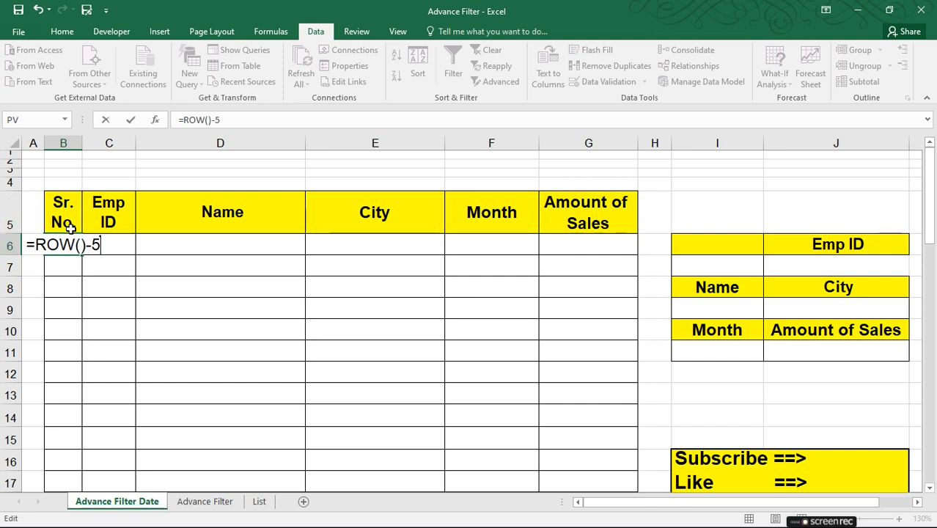
key(Return)
key(Up)
key(Down)
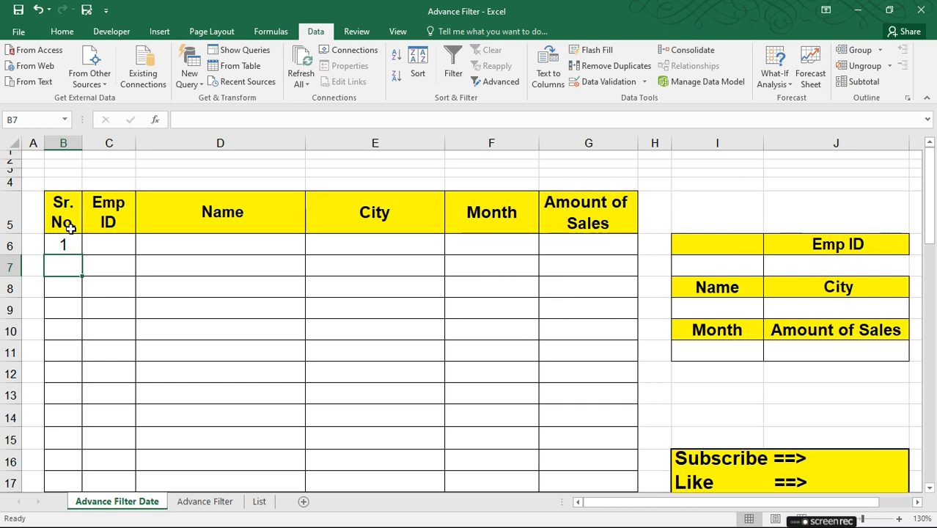
Fill the serial-number formula from B6 down the Sr. No. column to B55
key(ctrl+d)
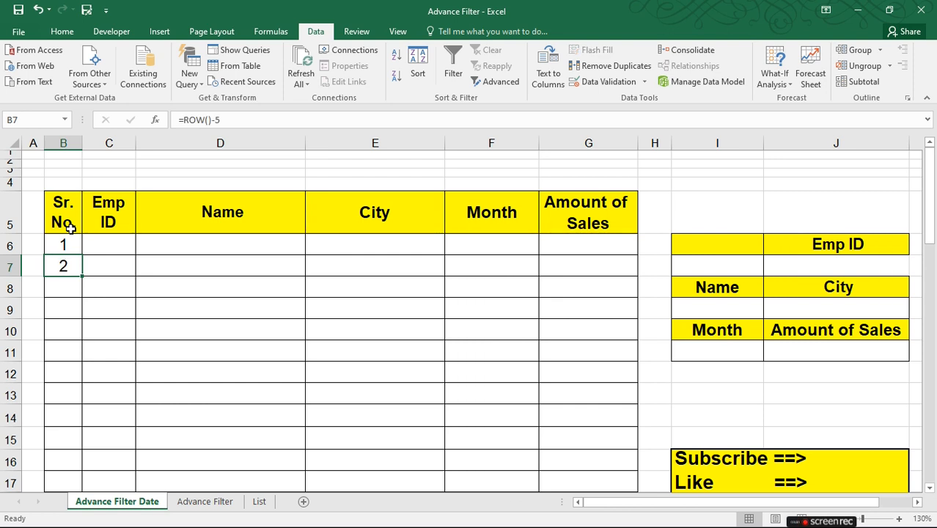
key(Down)
key(Up)
drag(82, 276, 96, 400)
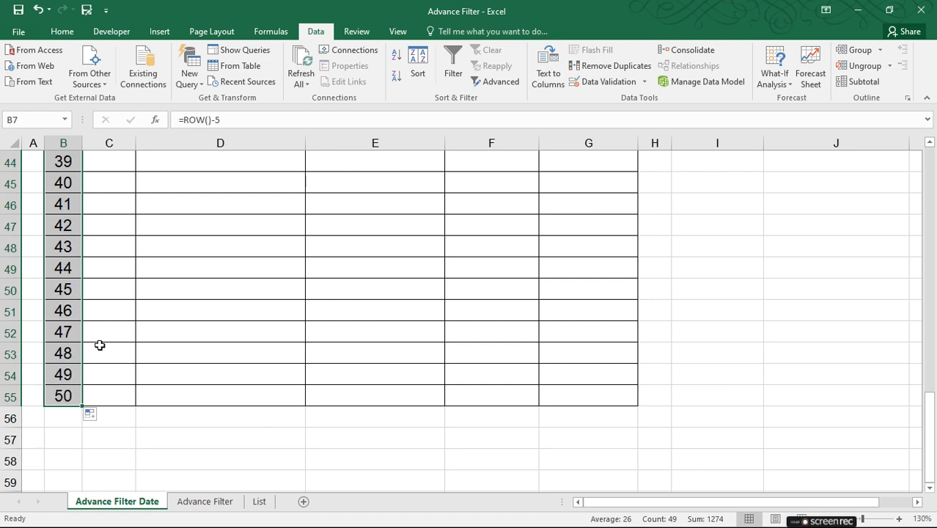
scroll(87, 334, up, 11)
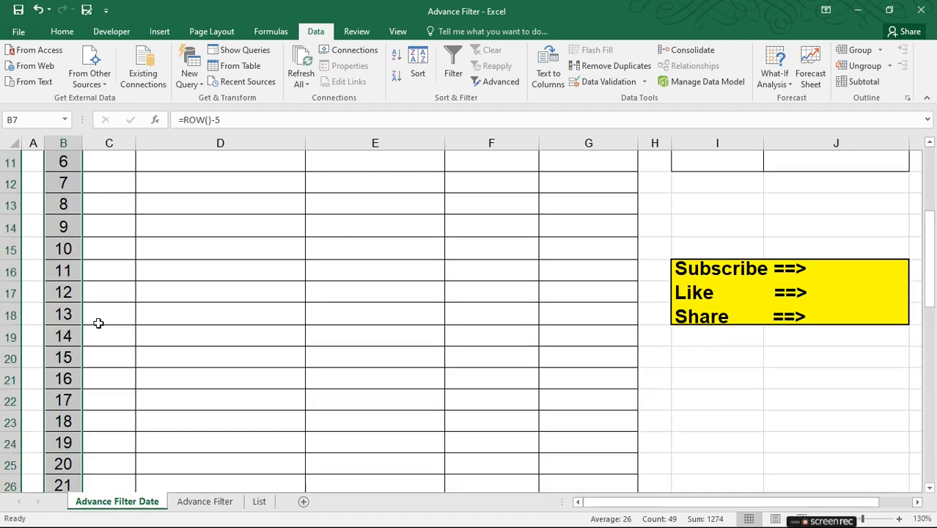
Inspect row 28 of the table and check the filled serial-number formula in B28
scroll(101, 317, down, 3)
click(101, 330)
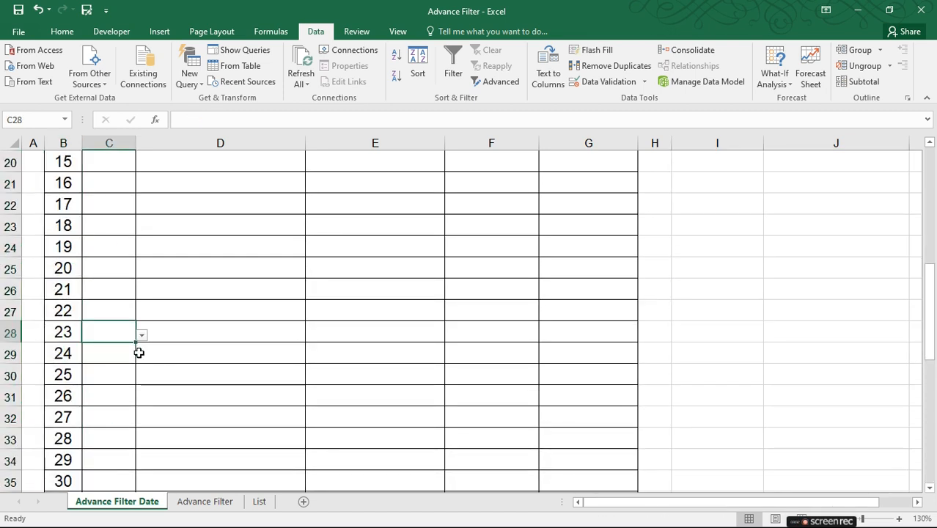
key(shift+space)
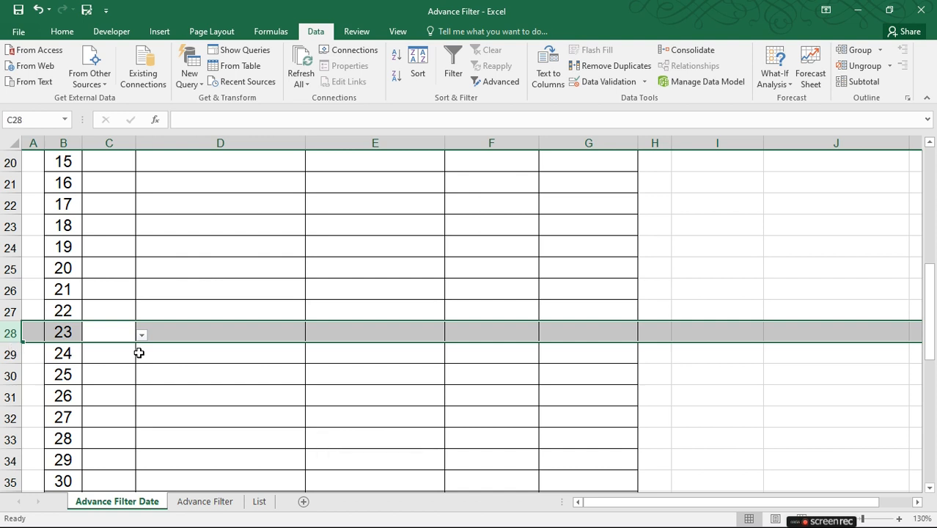
key(Left)
key(Down)
key(Up)
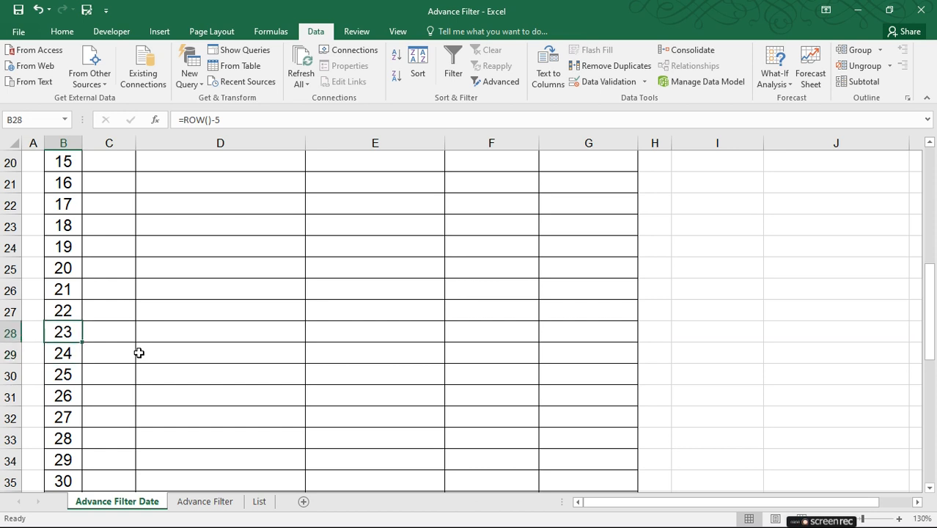
Insert a new row at row 51 and fill the serial-number formula down into B51
scroll(138, 353, down, 7)
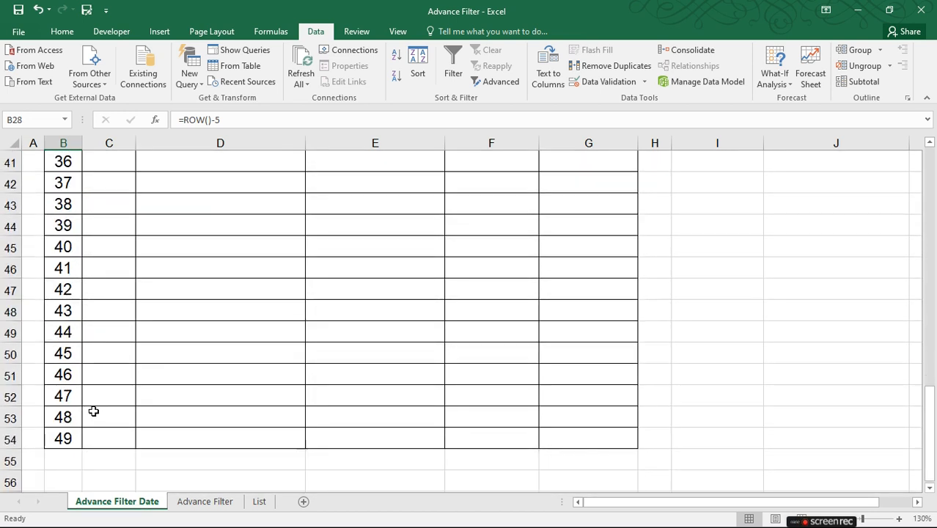
click(83, 380)
key(shift+space)
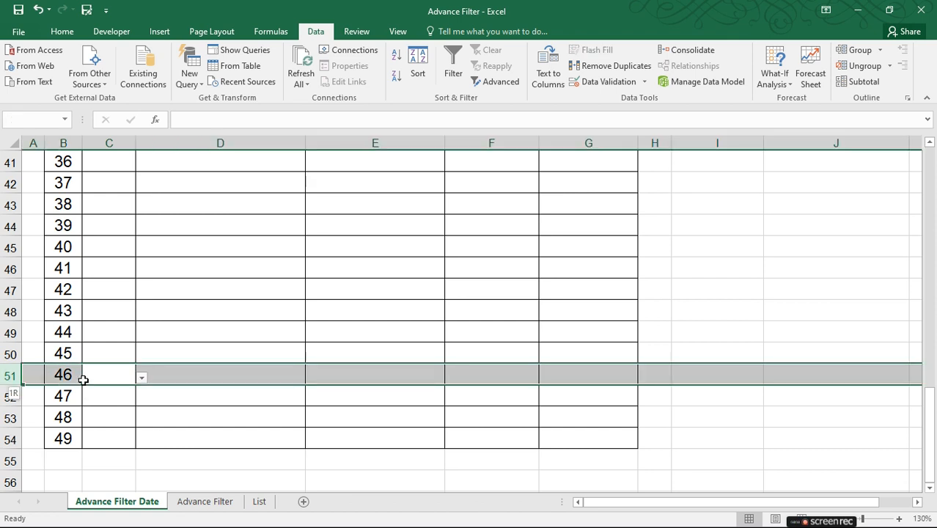
key(ctrl+shift+plus)
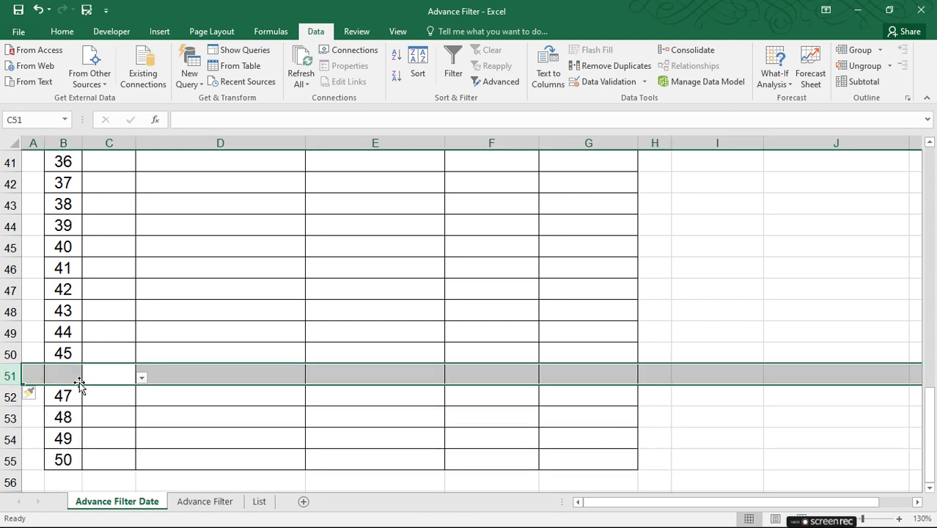
click(66, 381)
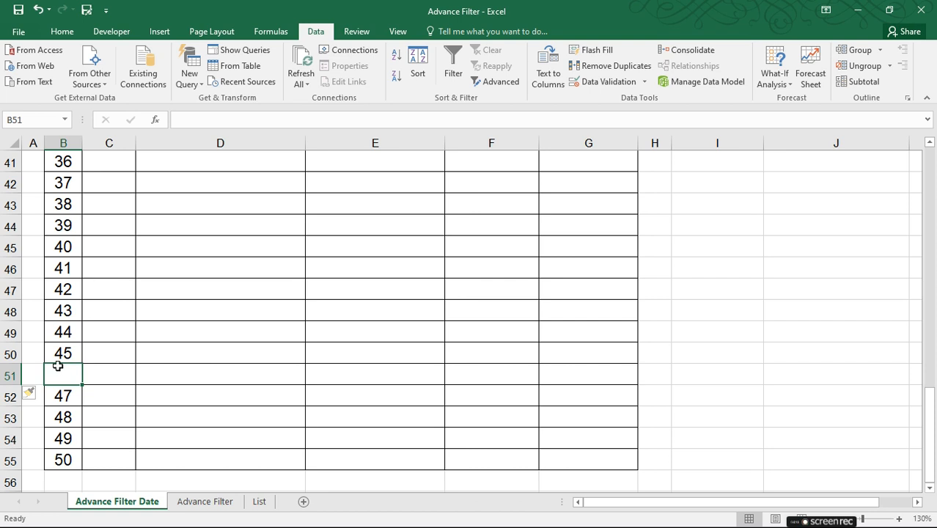
key(ctrl+d)
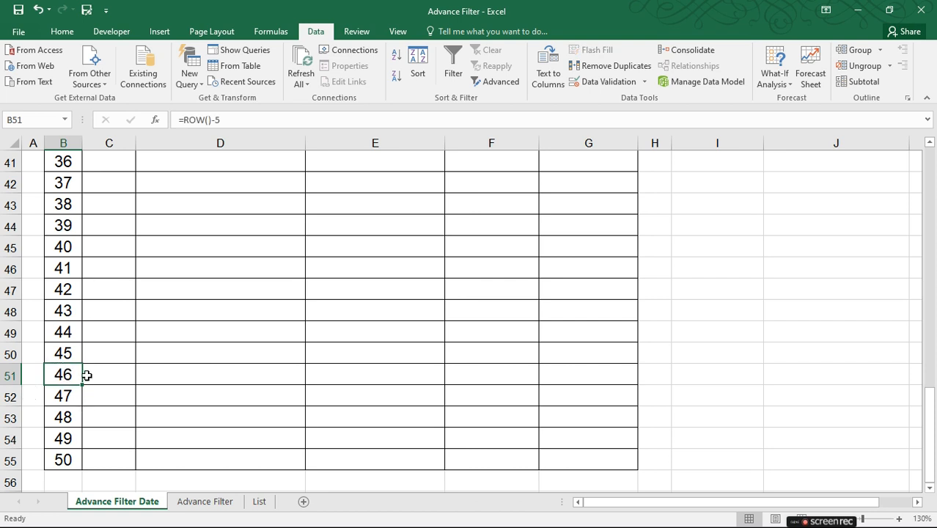
Examine the empty Emp ID, Name and City cells in row 6 and the existing dropdown list in C6
scroll(73, 400, up, 13)
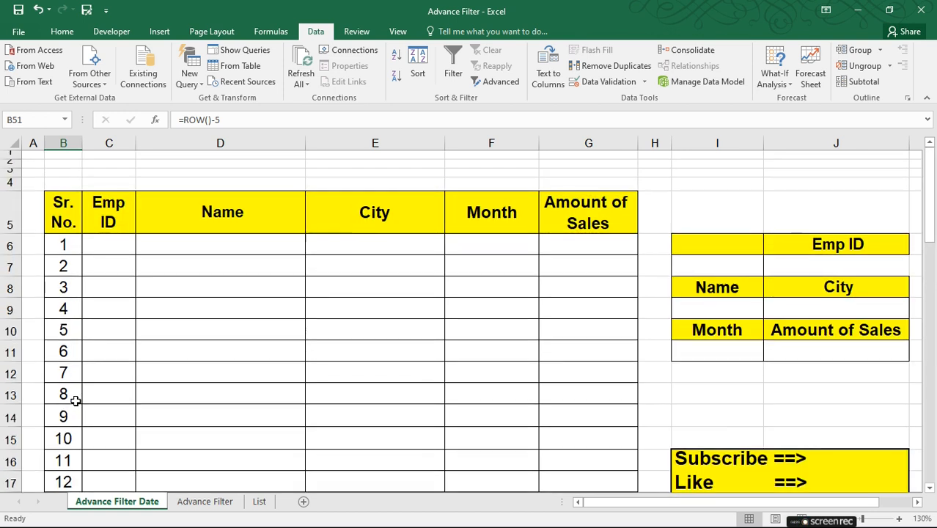
click(114, 247)
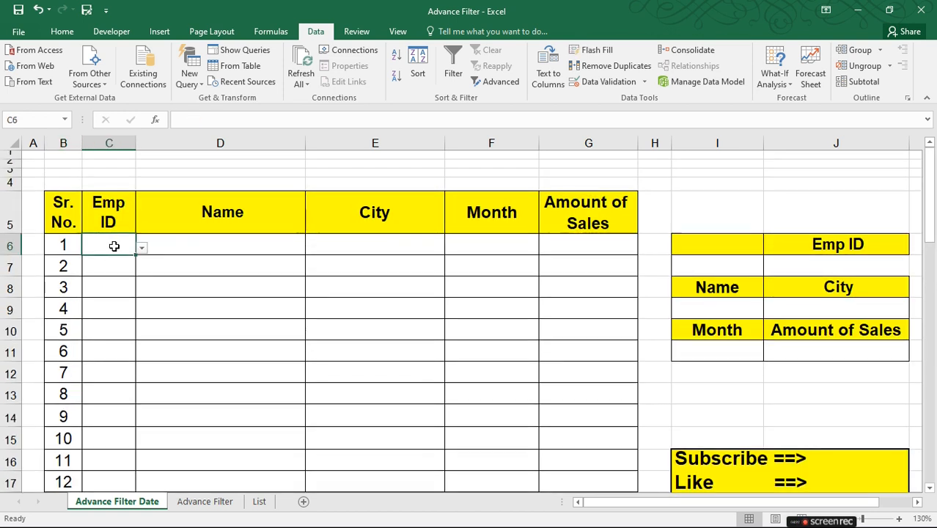
click(205, 246)
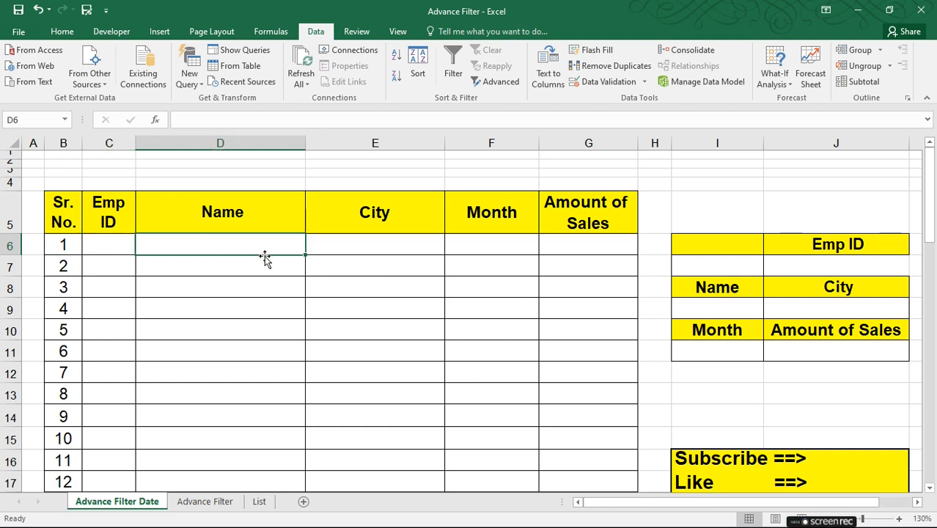
click(352, 248)
click(233, 241)
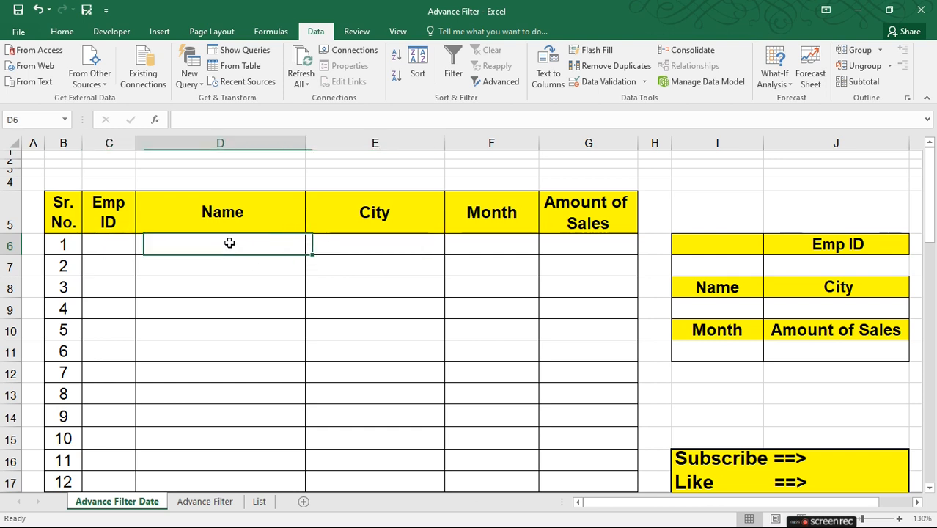
click(355, 240)
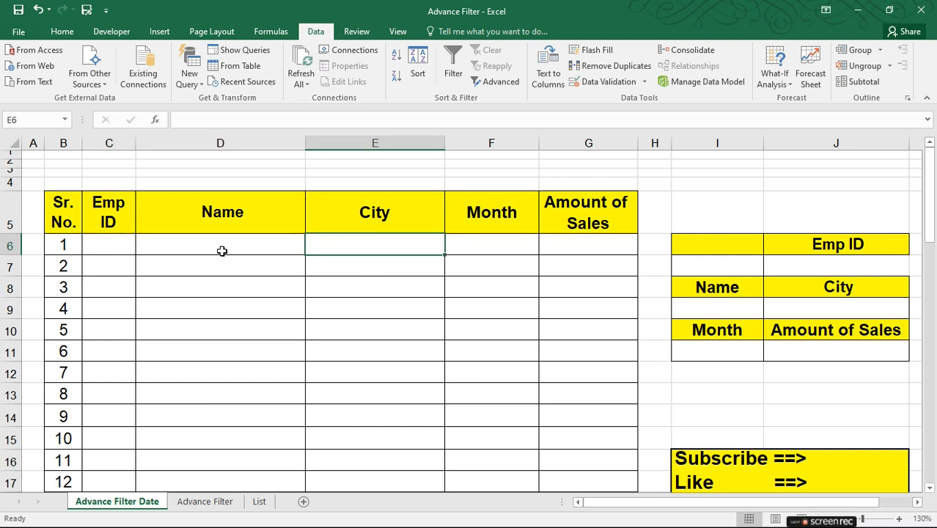
click(105, 247)
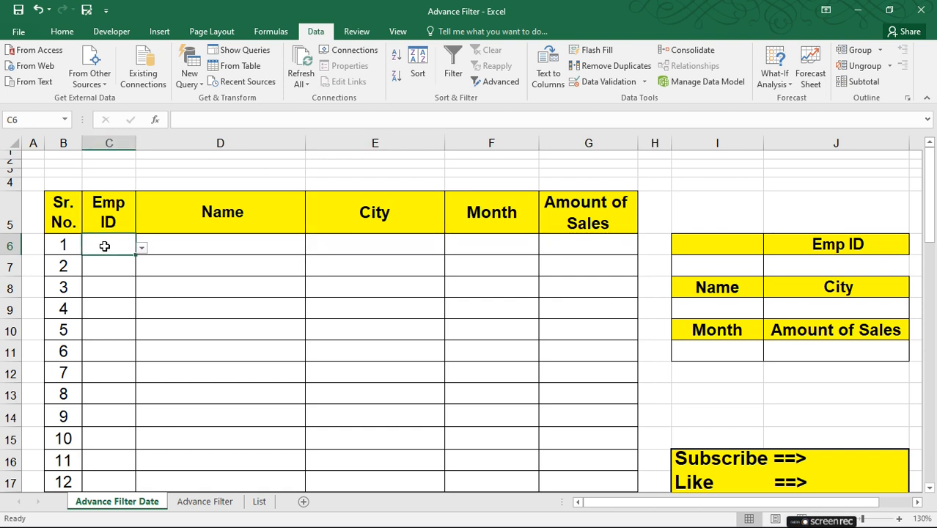
click(144, 254)
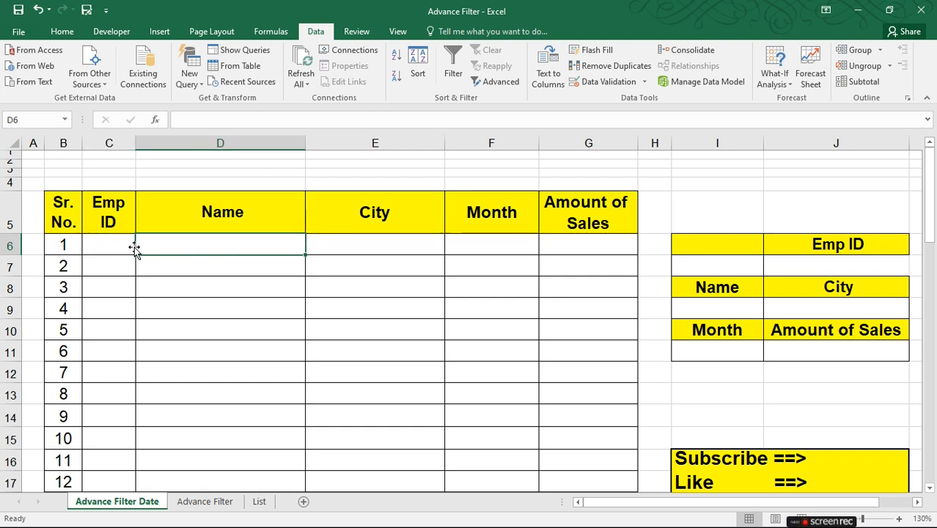
click(132, 247)
click(141, 249)
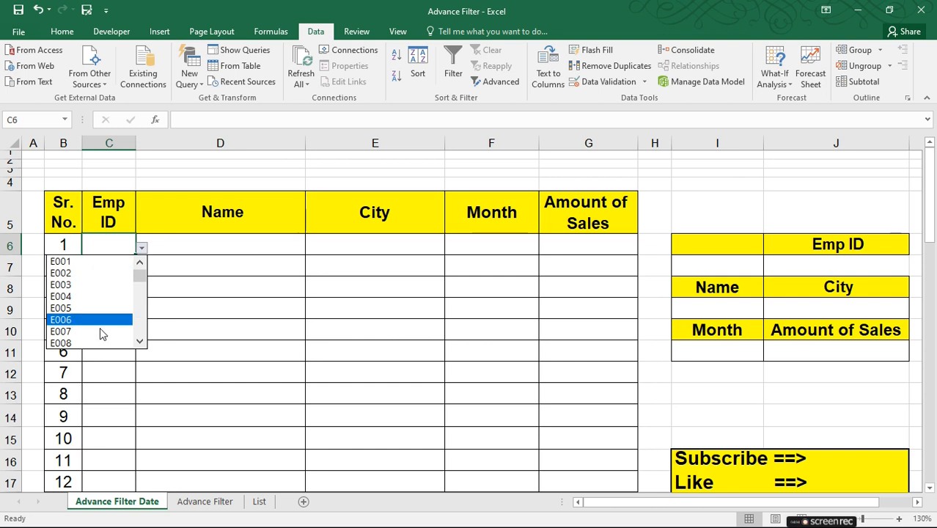
click(110, 251)
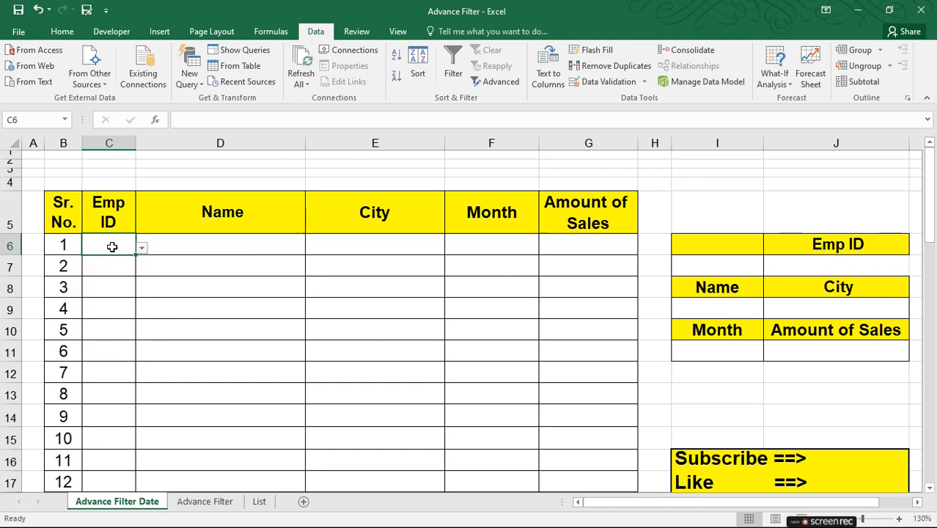
Clear all data validation settings from the first Emp ID cell, C6
click(600, 84)
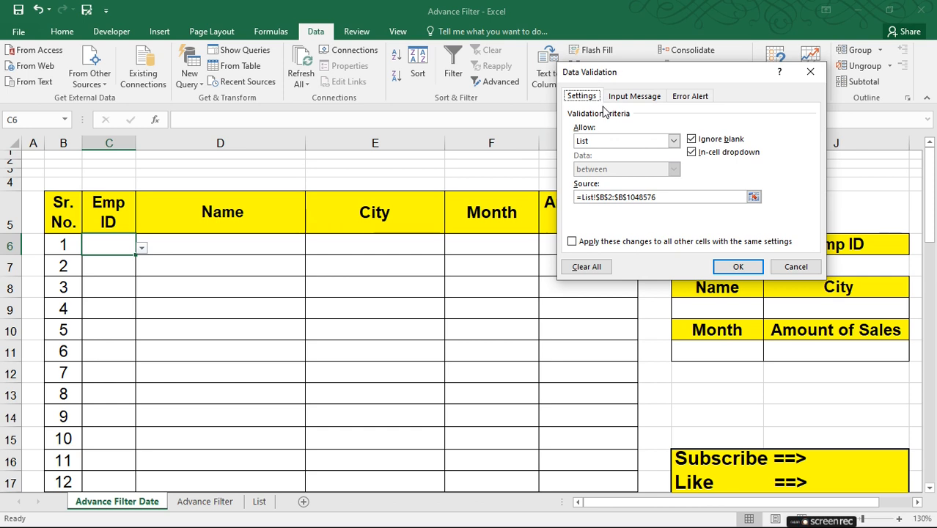
click(587, 266)
click(737, 268)
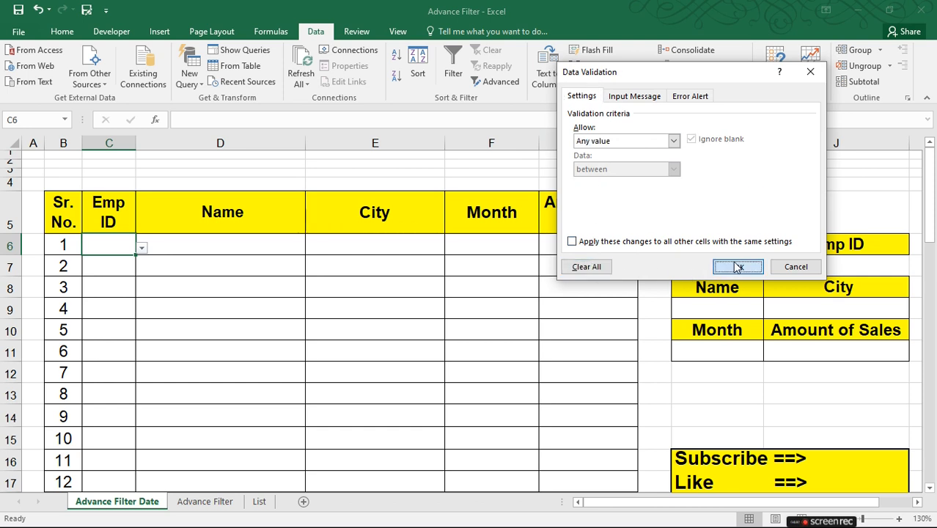
click(116, 265)
Clear the data validation from the whole Emp ID range C6:C55, extending the settings to all selected cells
click(121, 241)
scroll(136, 304, down, 11)
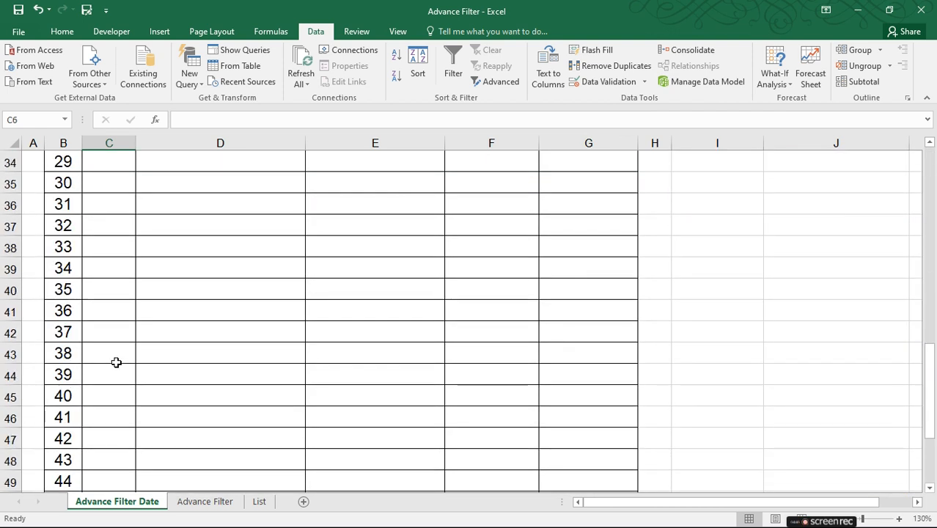
scroll(116, 362, down, 6)
shift+click(104, 227)
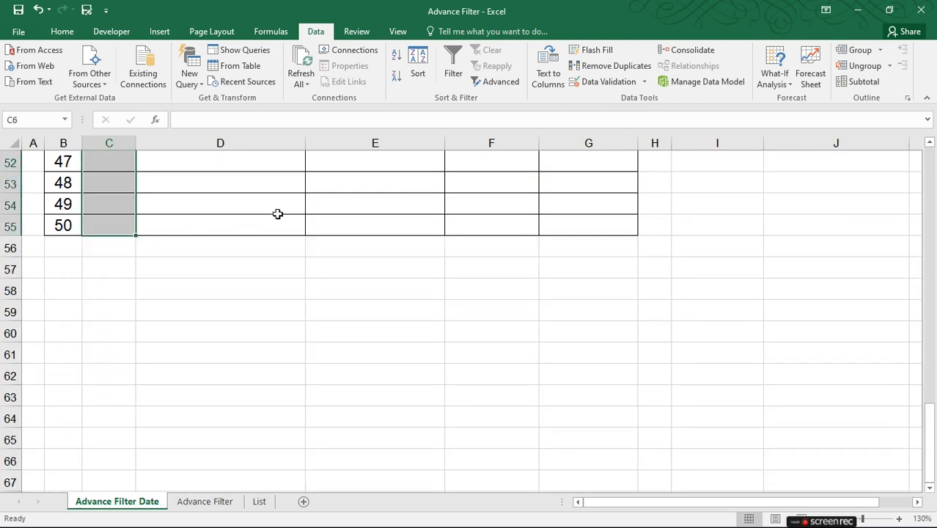
scroll(392, 177, up, 7)
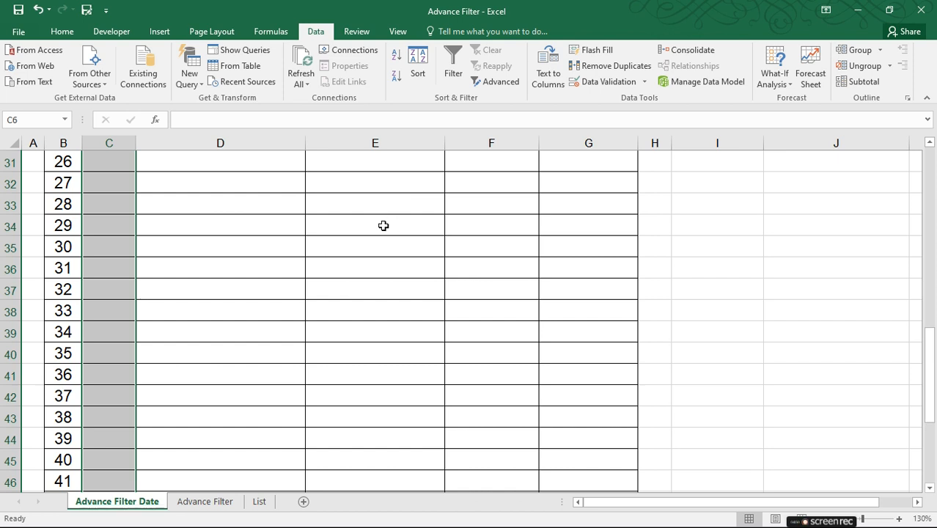
scroll(383, 225, up, 10)
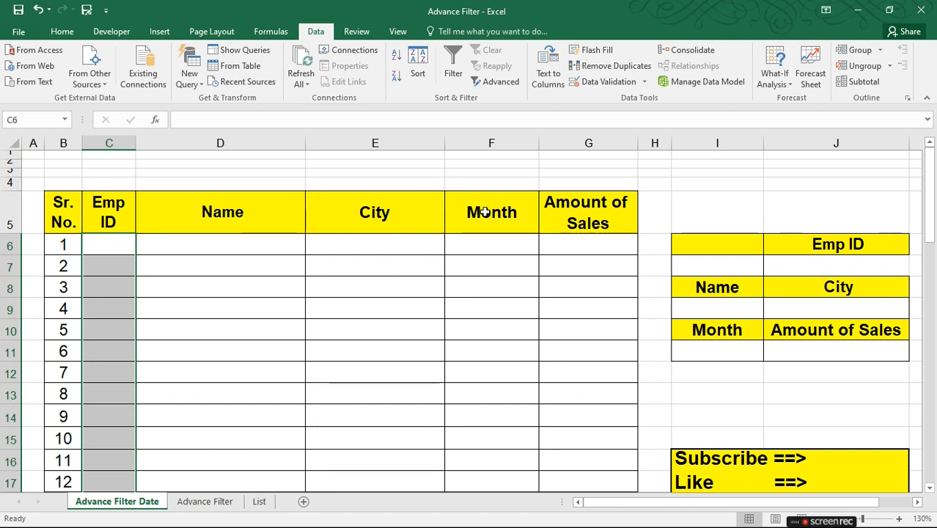
click(646, 83)
click(608, 82)
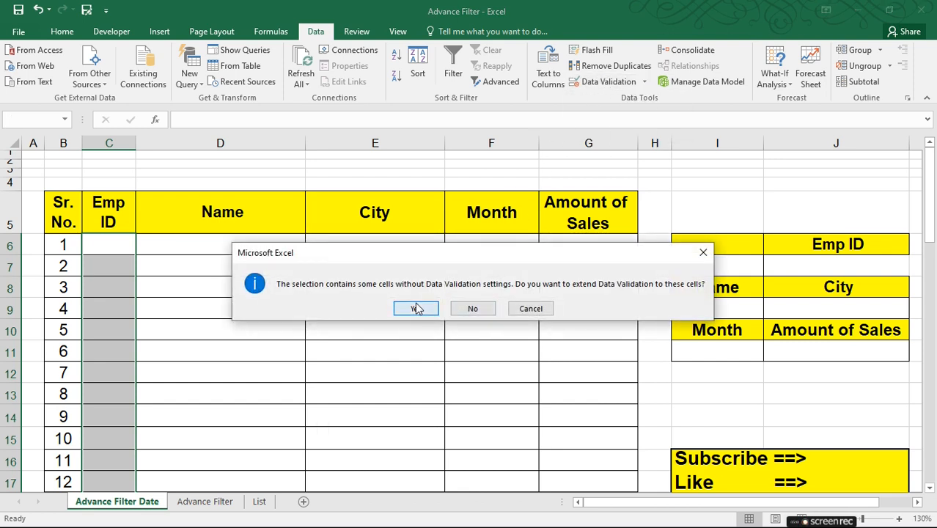
click(415, 308)
click(590, 267)
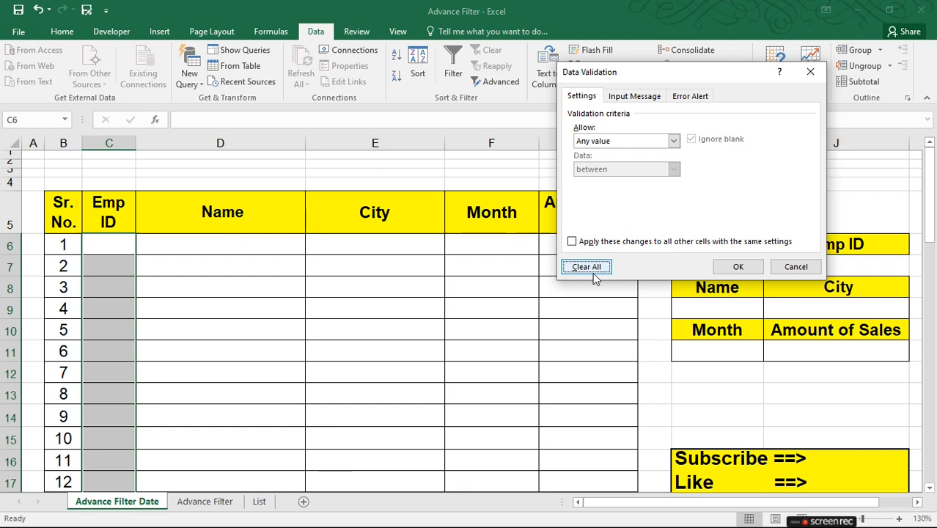
click(738, 267)
click(172, 287)
click(111, 270)
click(119, 315)
click(125, 246)
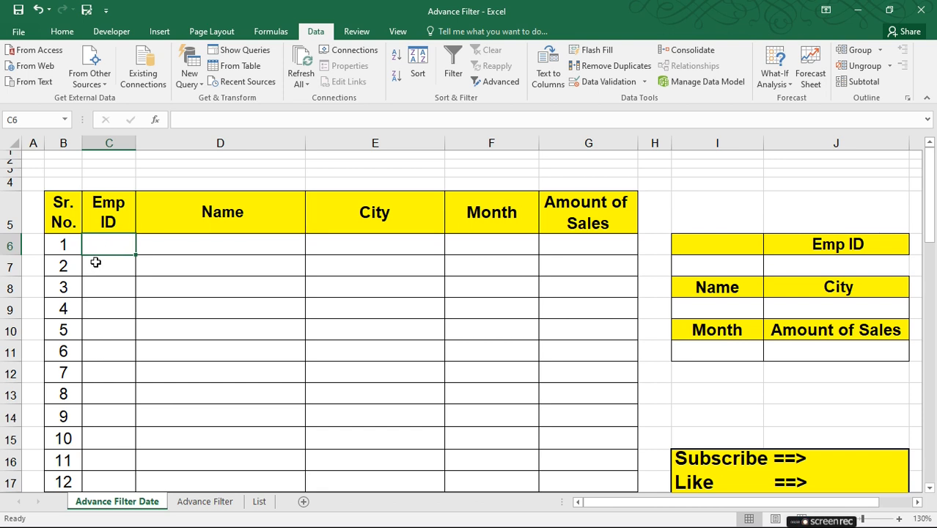
Examine the Emp ID, Name and City columns of the employee table on the List sheet
click(260, 500)
drag(100, 177, 109, 457)
scroll(113, 414, down, 11)
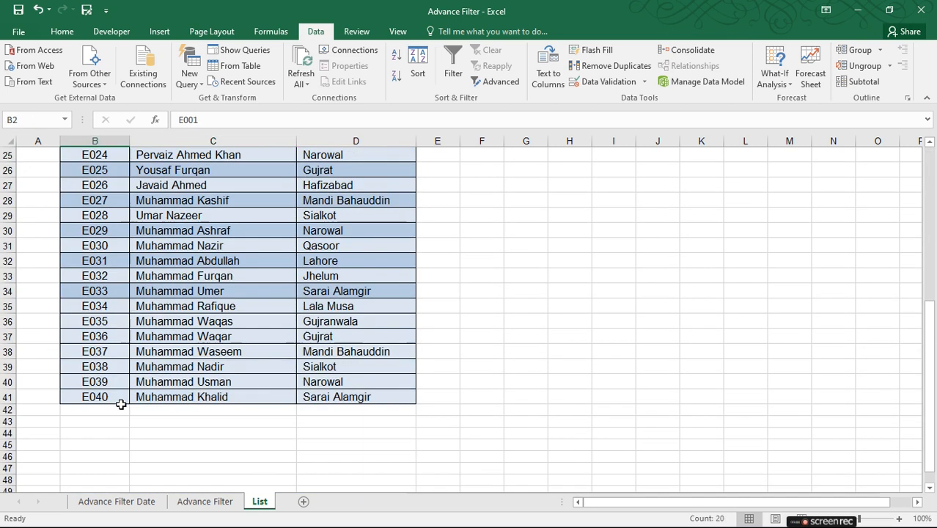
click(117, 263)
scroll(117, 263, up, 11)
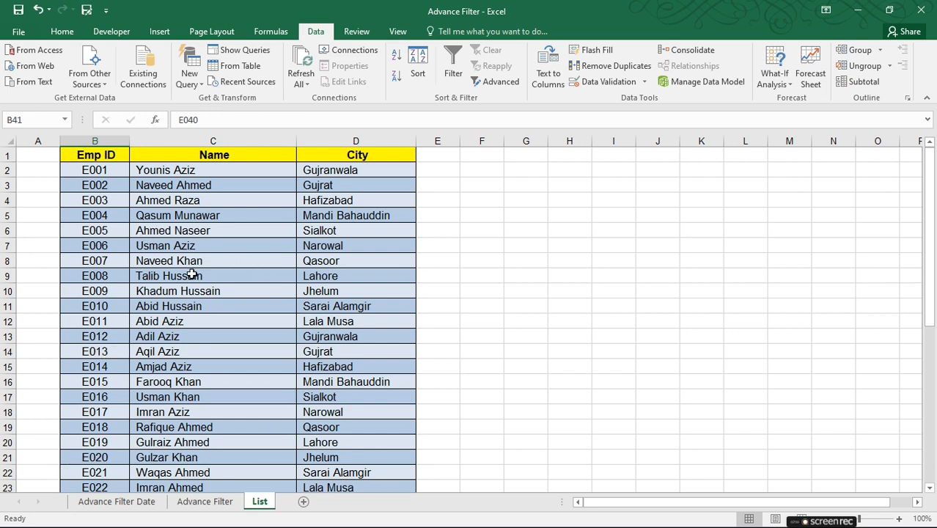
click(331, 246)
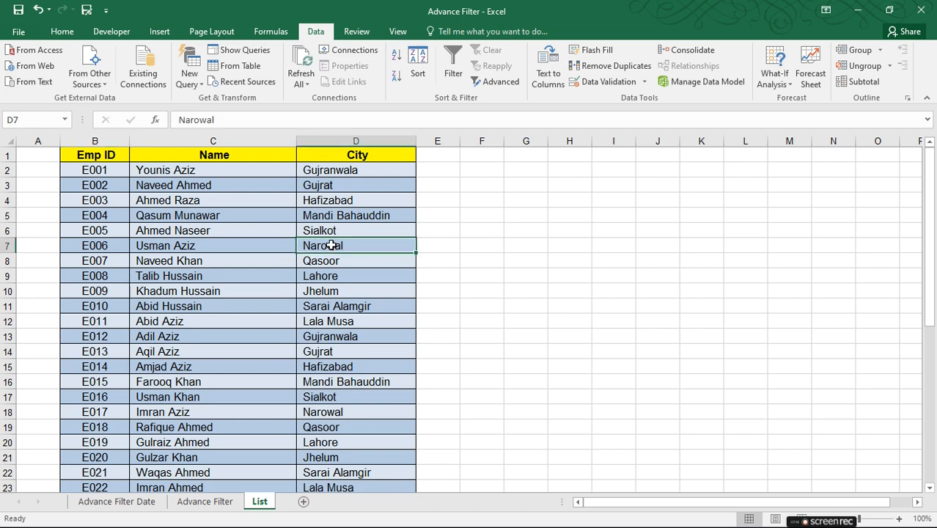
scroll(345, 299, down, 2)
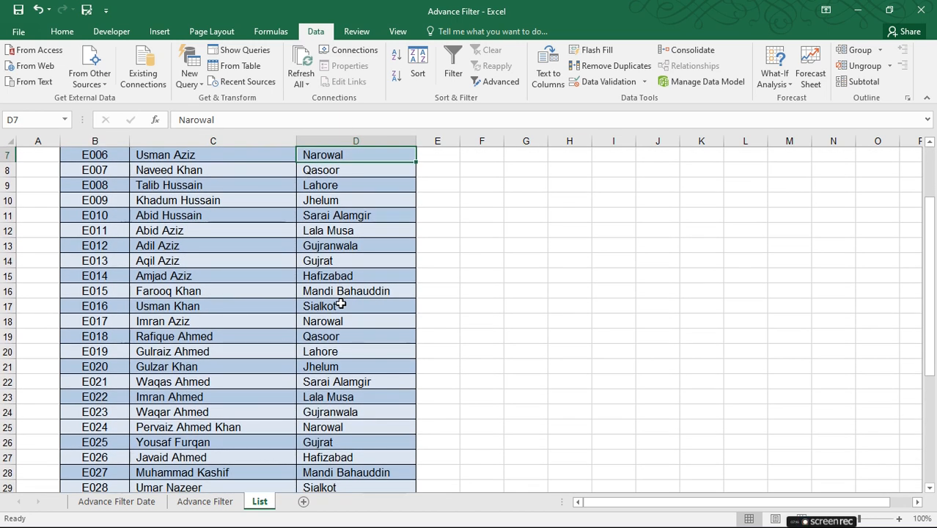
scroll(341, 304, up, 2)
click(337, 277)
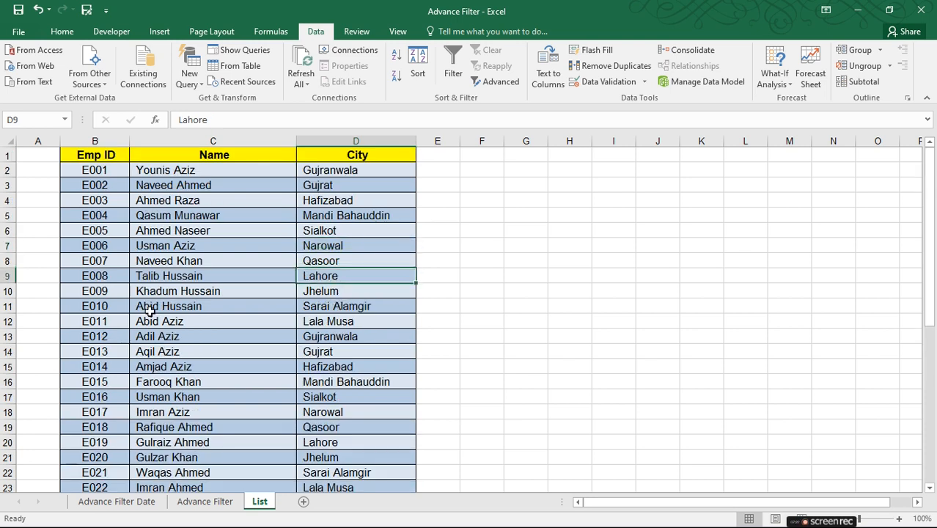
On the Advance Filter Date sheet, set the data validation of cell C6 to allow a List
click(133, 500)
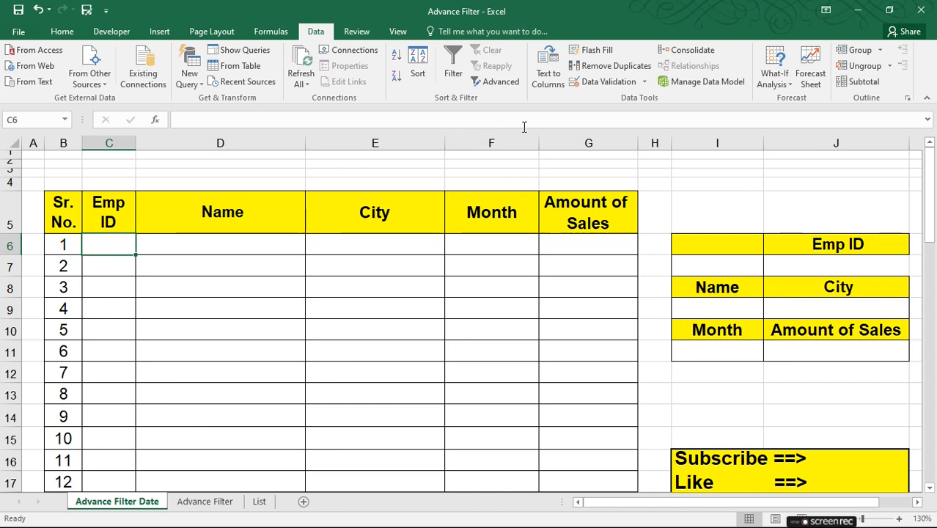
click(606, 84)
drag(653, 81, 384, 92)
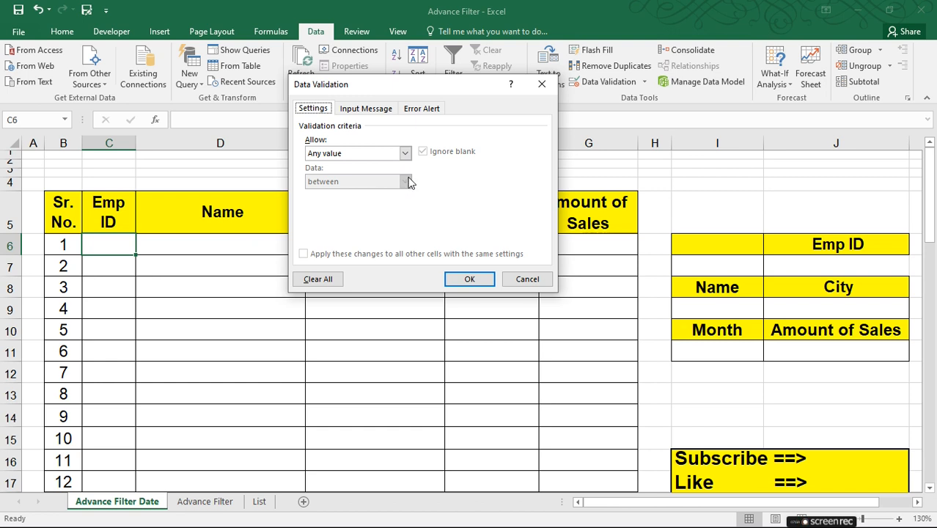
click(405, 154)
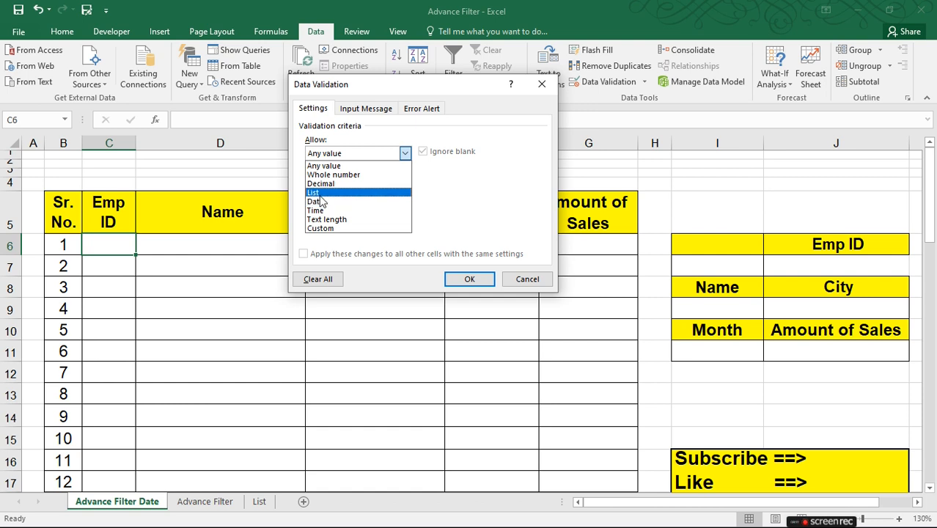
click(315, 192)
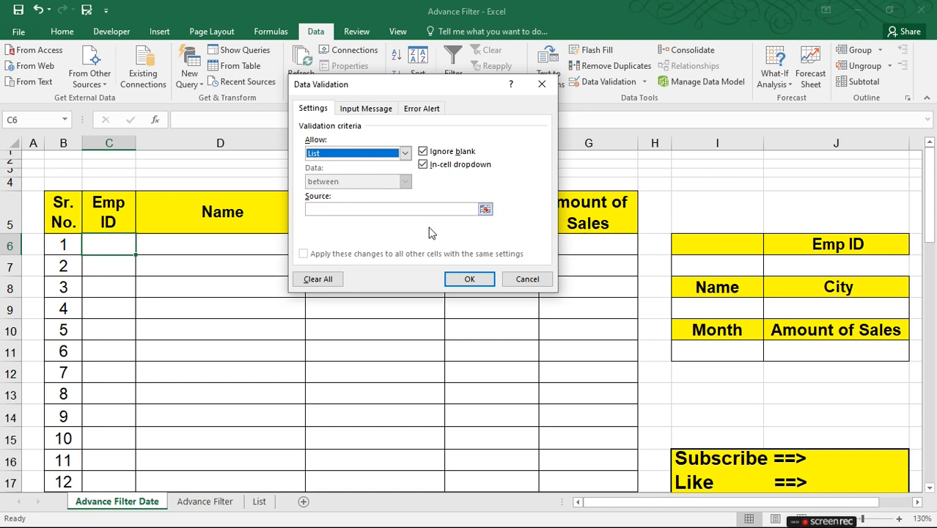
Set the validation list source for C6 to the entire Emp ID column of the List sheet, =List!$B:$B, and apply it
click(485, 210)
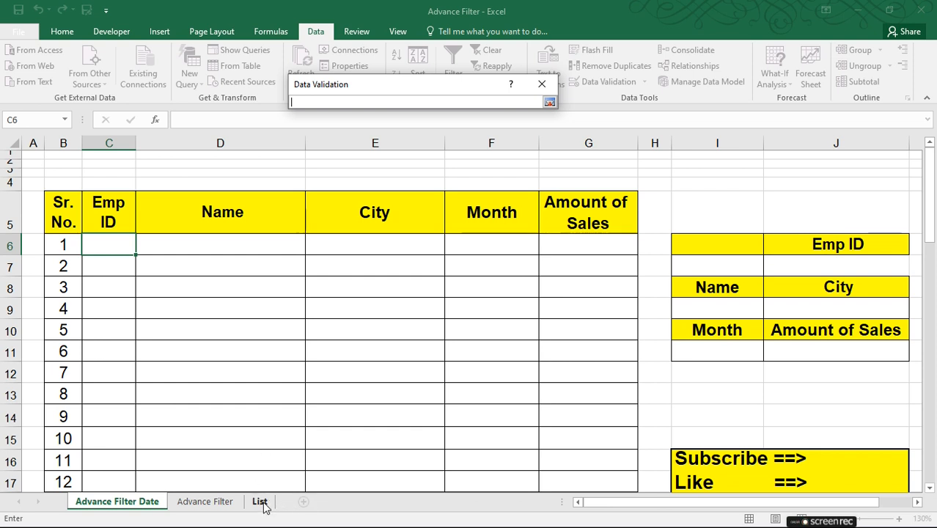
click(261, 501)
click(93, 169)
drag(94, 170, 76, 261)
scroll(115, 131, up, 6)
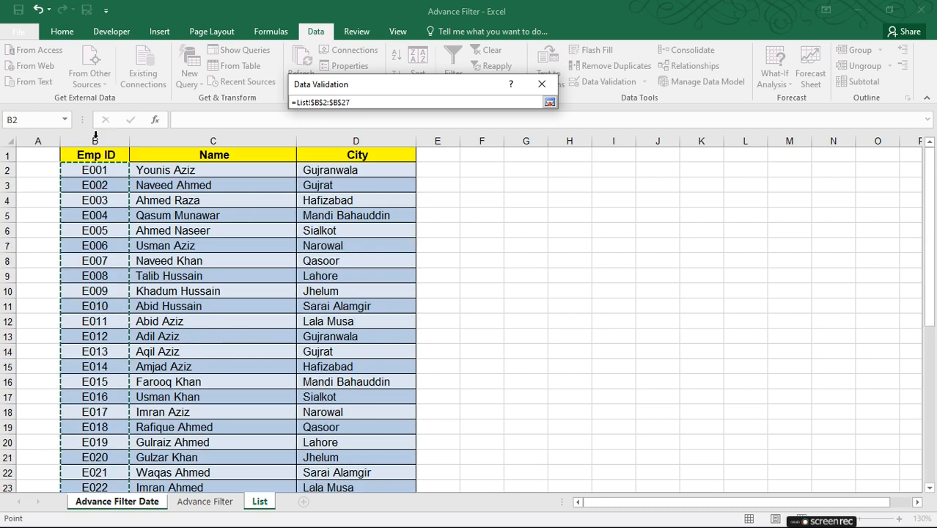
click(94, 136)
scroll(95, 216, down, 13)
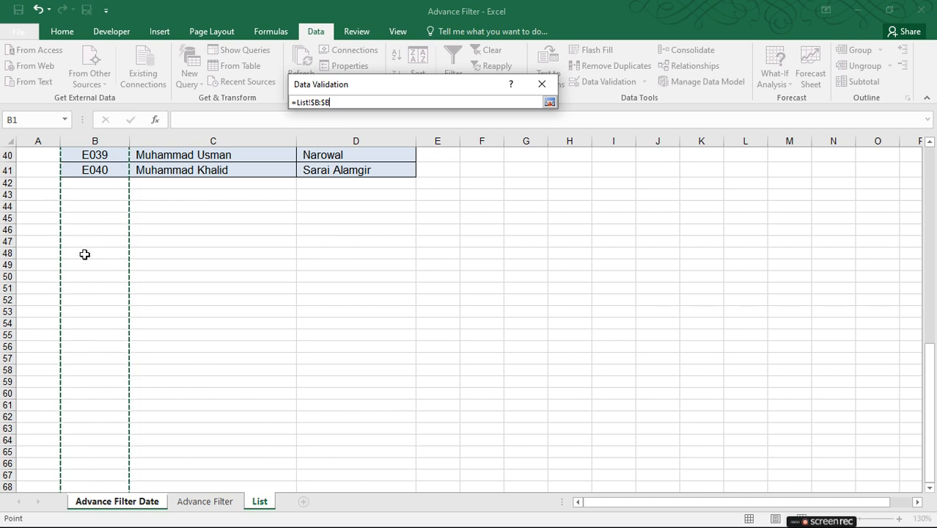
scroll(85, 255, down, 16)
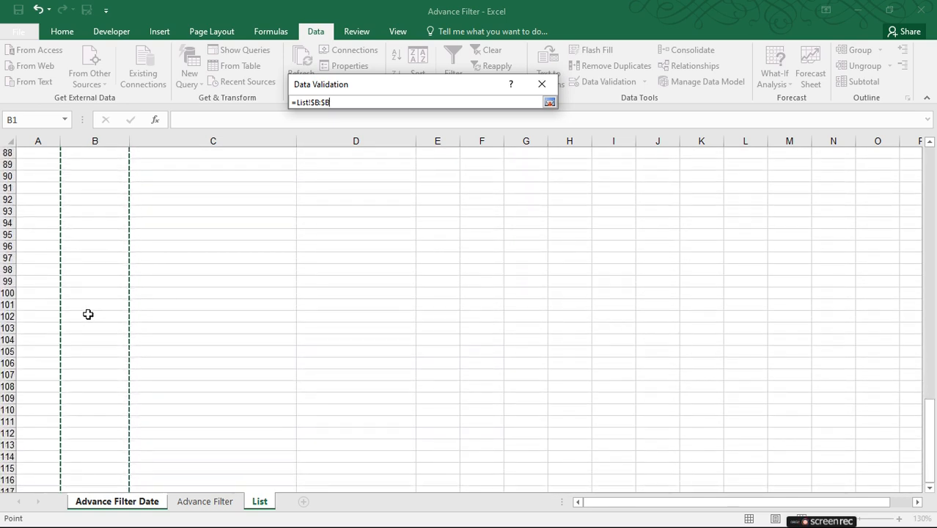
scroll(88, 308, up, 20)
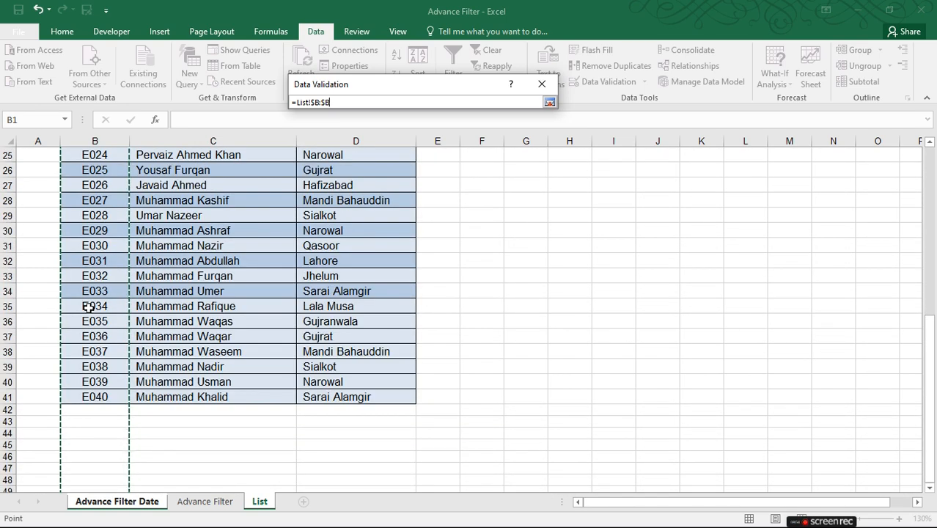
scroll(88, 307, up, 1)
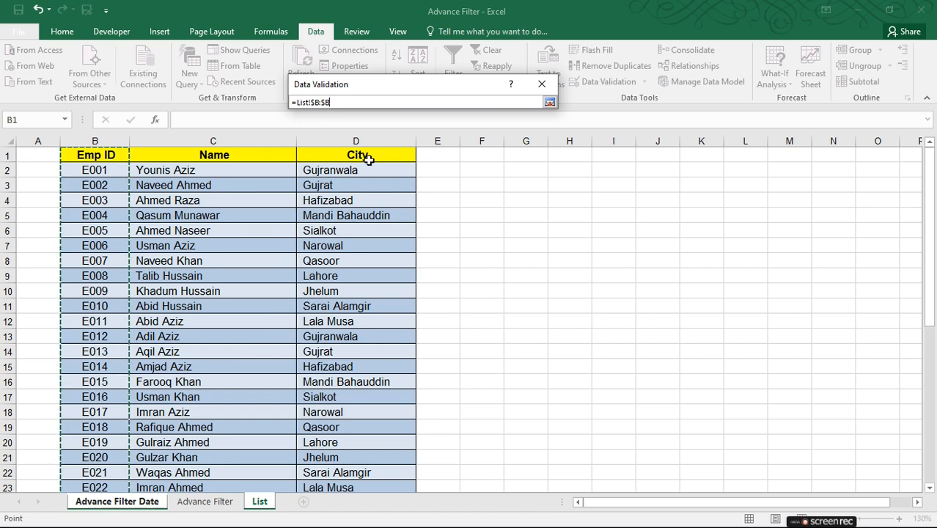
click(550, 104)
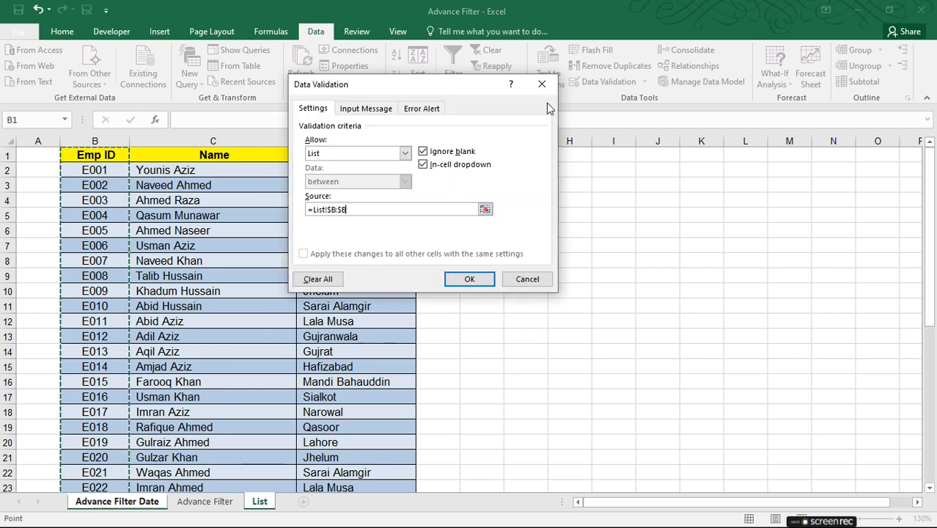
click(469, 279)
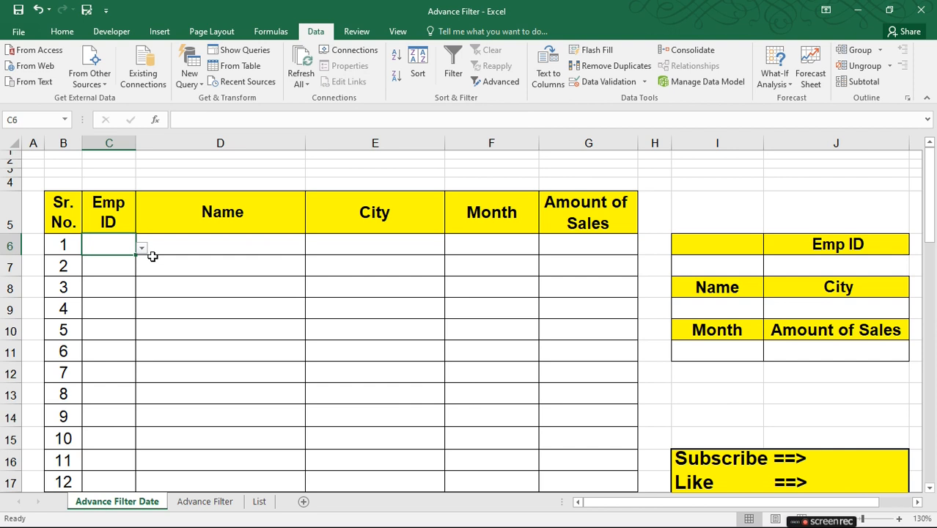
Test the C6 dropdown by choosing E036 from the list, and clear the cell again
click(122, 273)
click(127, 250)
click(141, 249)
drag(136, 285, 137, 339)
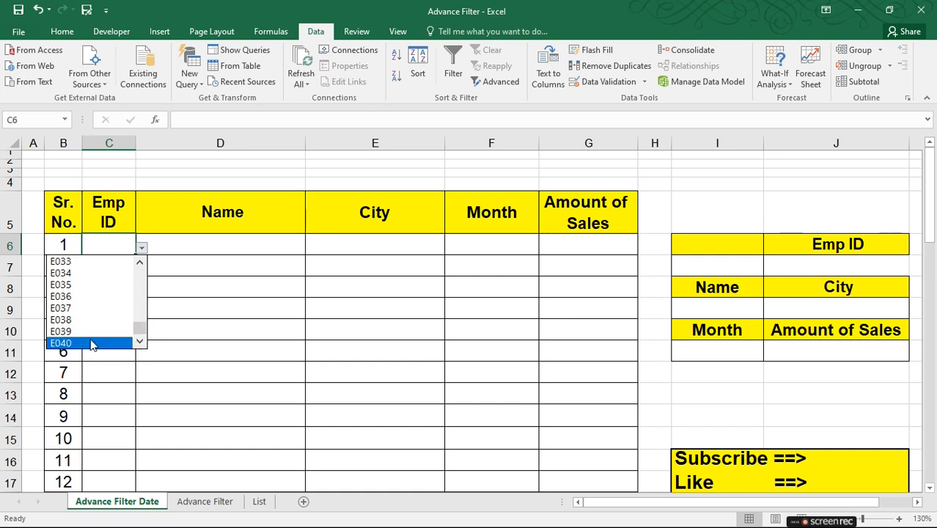
click(92, 297)
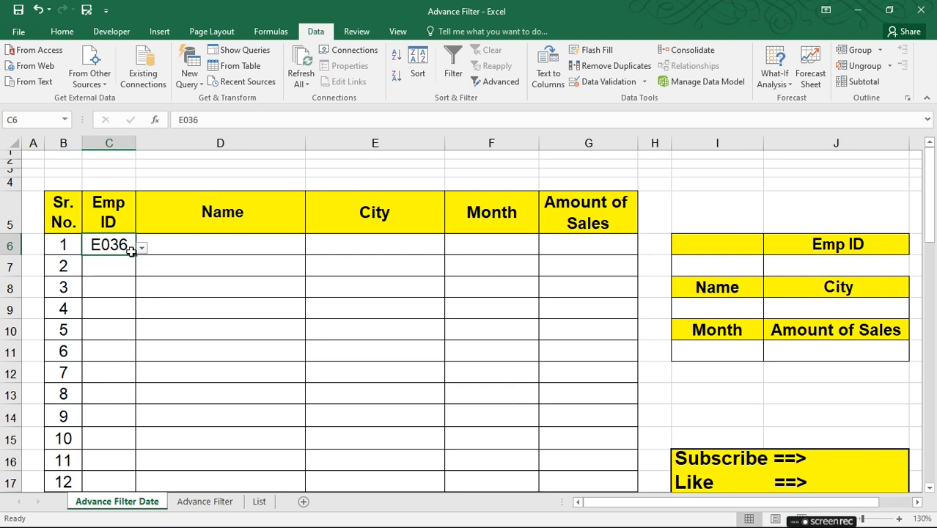
click(111, 265)
click(116, 249)
key(Delete)
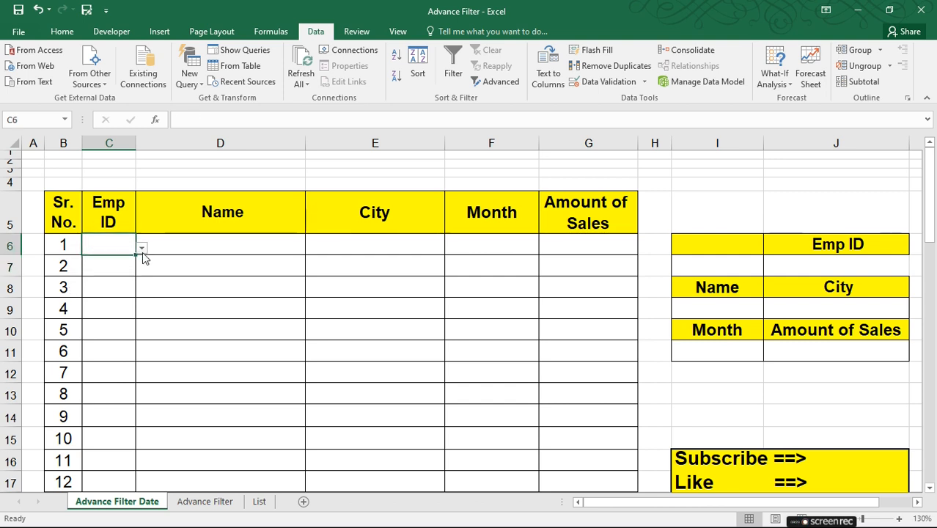
Extend the List validation with source =List!$B:$B to the whole Emp ID range C6:C55
scroll(110, 287, down, 2)
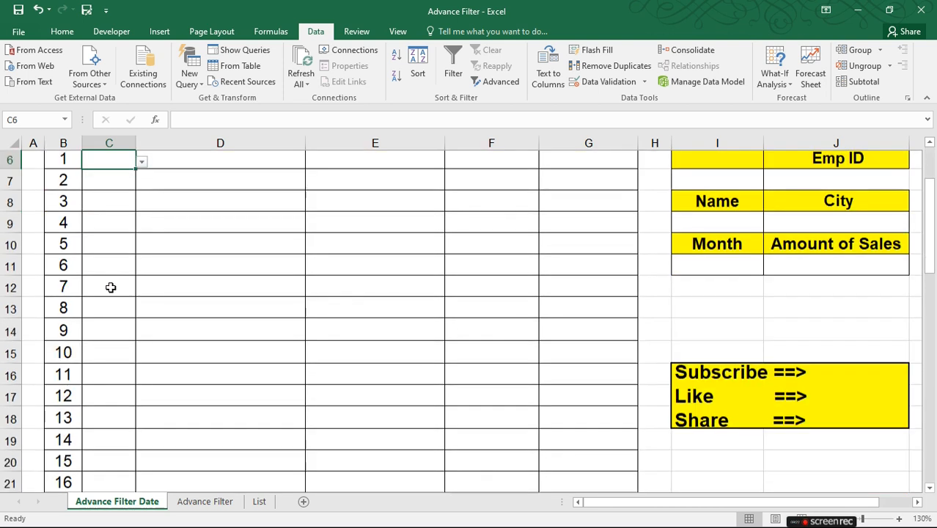
scroll(110, 288, down, 15)
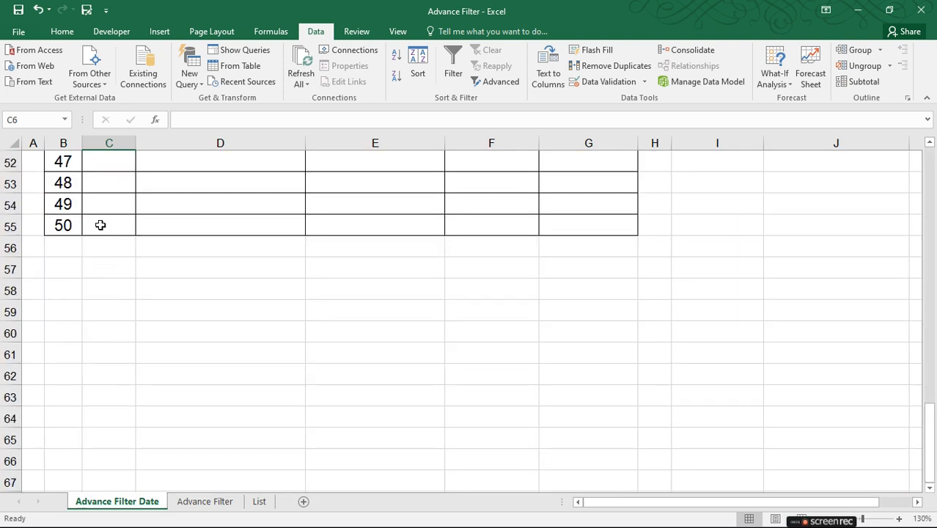
shift+click(101, 225)
scroll(103, 215, up, 9)
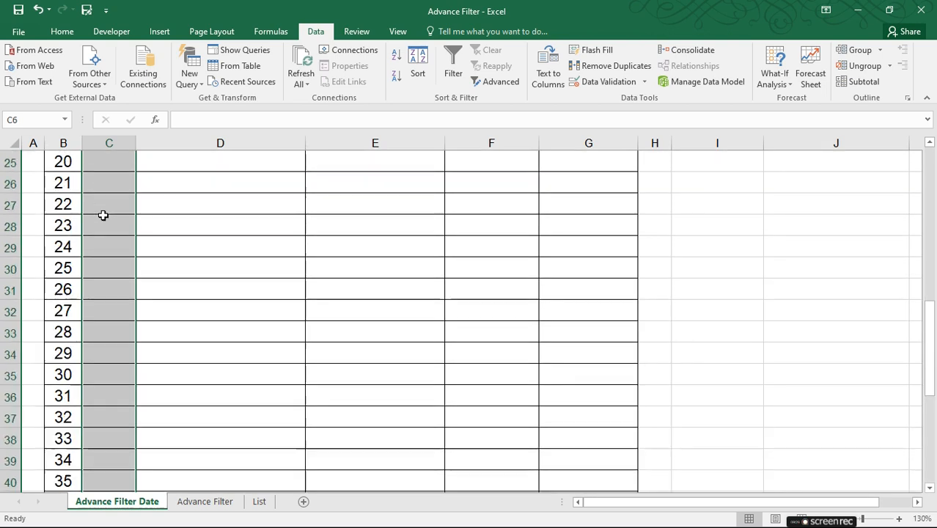
scroll(103, 215, up, 8)
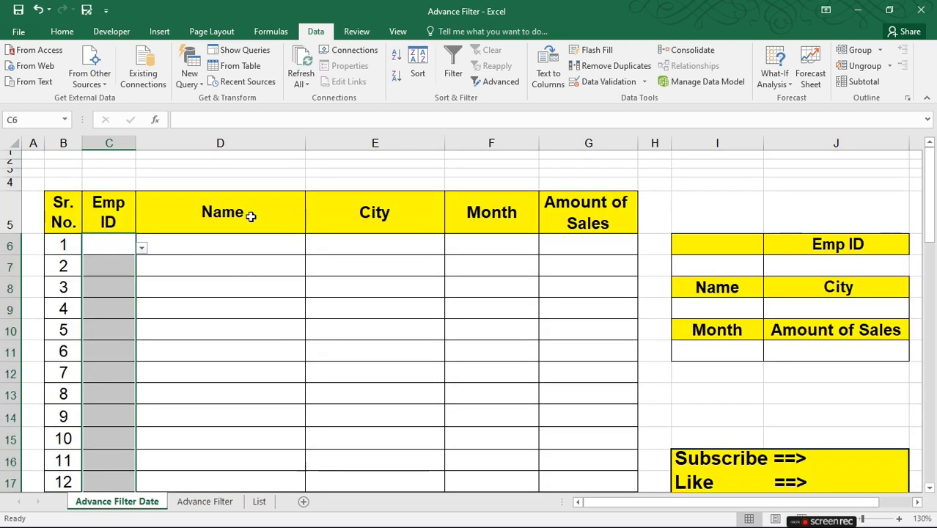
scroll(77, 341, down, 1)
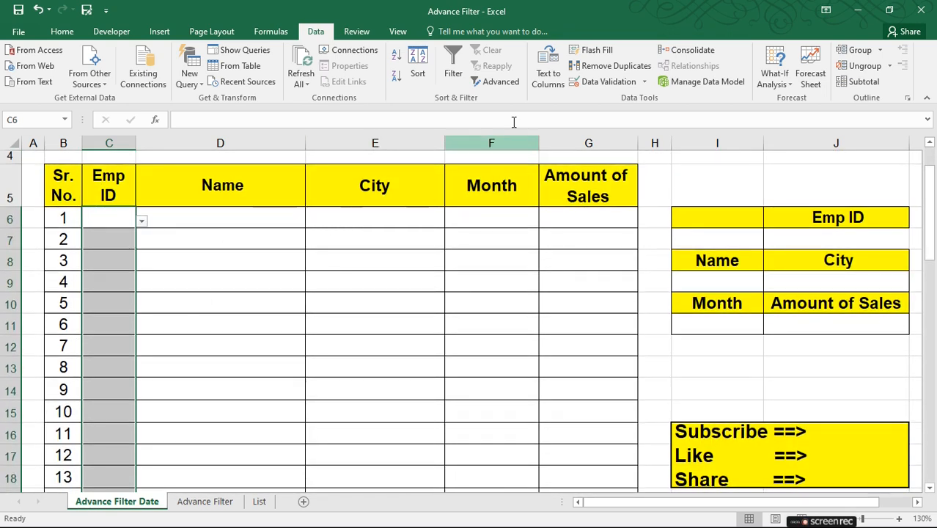
click(605, 82)
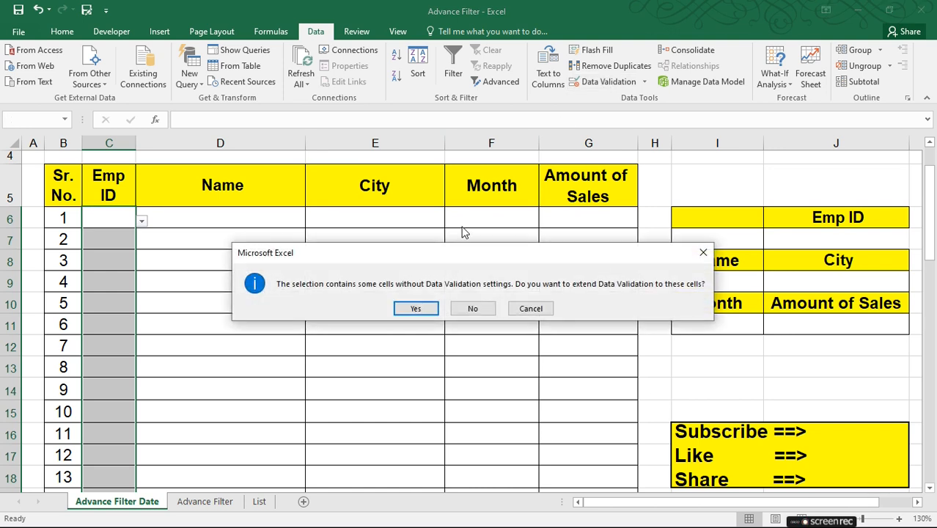
click(415, 308)
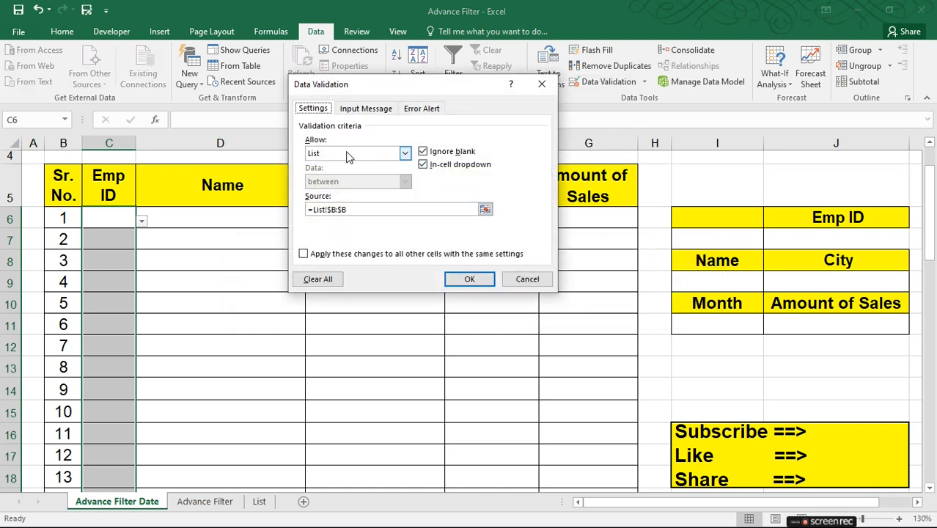
click(485, 209)
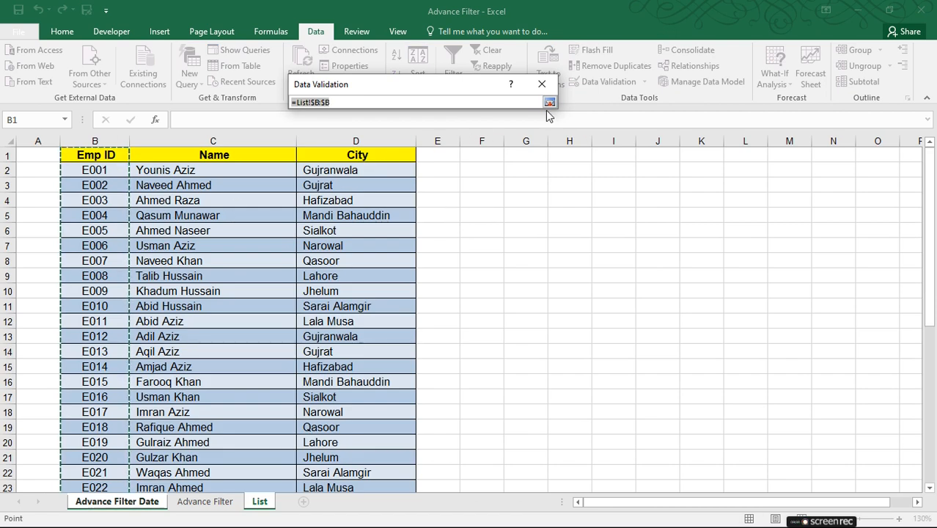
click(550, 103)
click(468, 280)
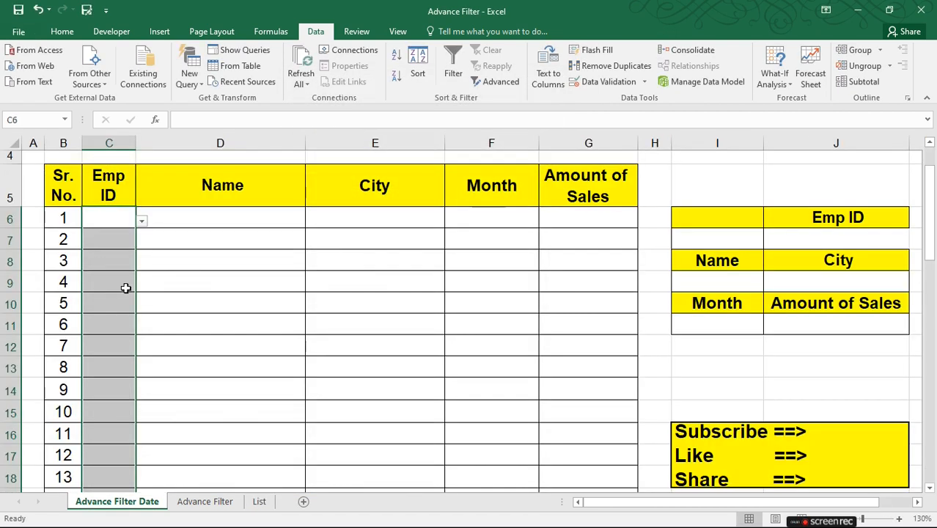
Check several Emp ID cells for the dropdown and inspect the list of IDs offered in C11
click(111, 266)
click(116, 242)
click(116, 282)
click(121, 322)
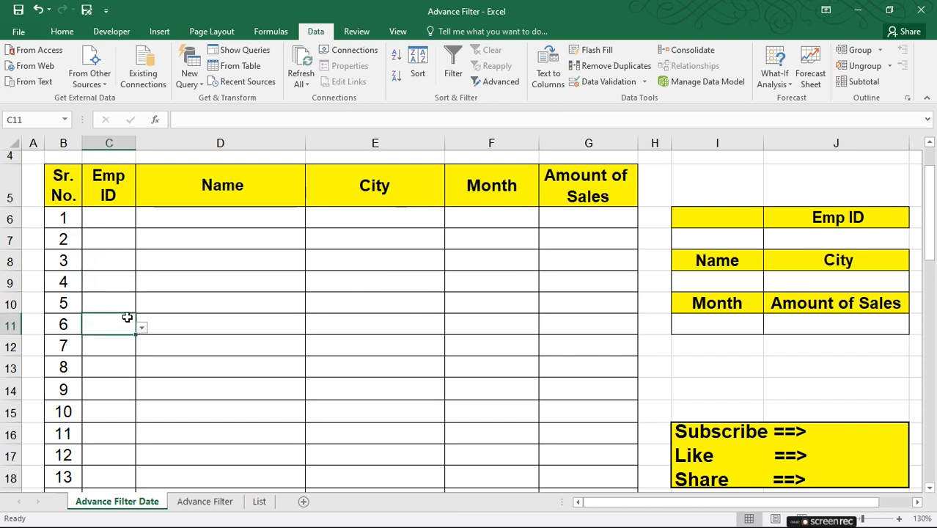
click(140, 341)
click(120, 322)
click(142, 328)
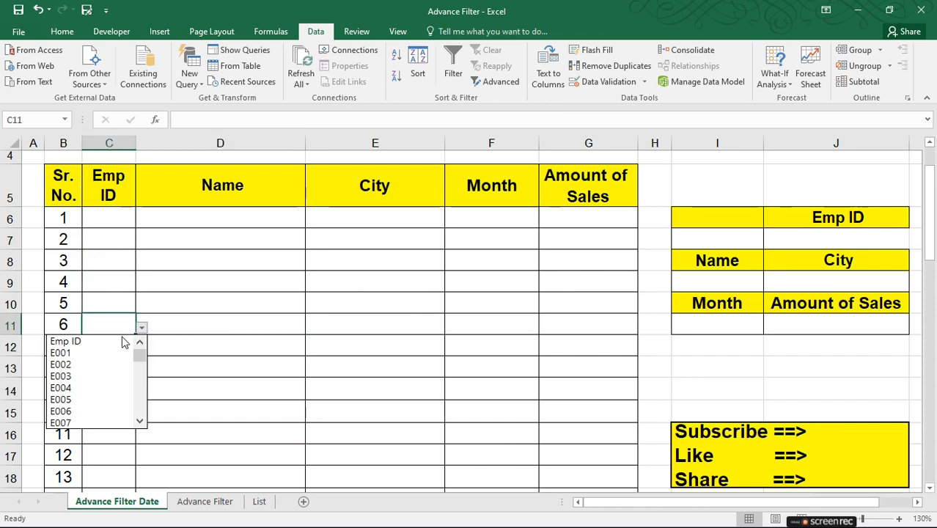
click(121, 217)
click(115, 211)
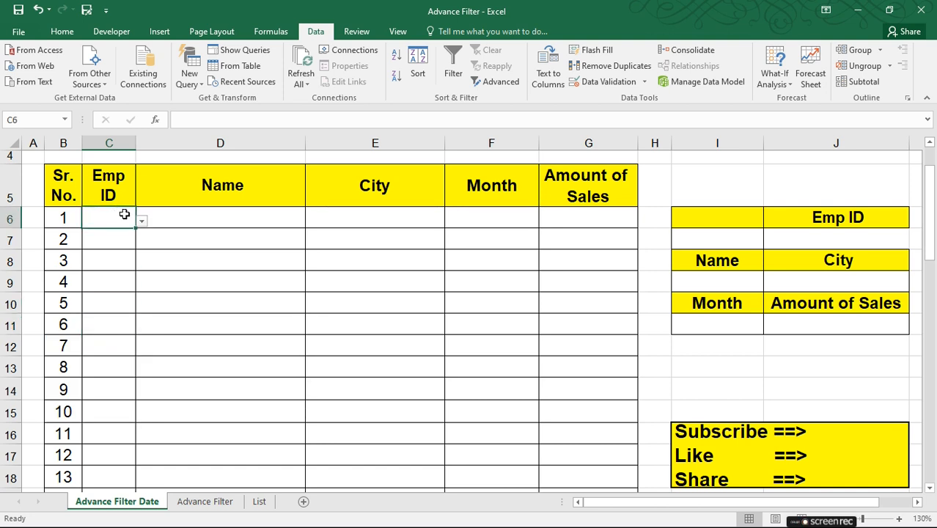
Choose E001 from the Emp ID dropdown in C6
click(201, 220)
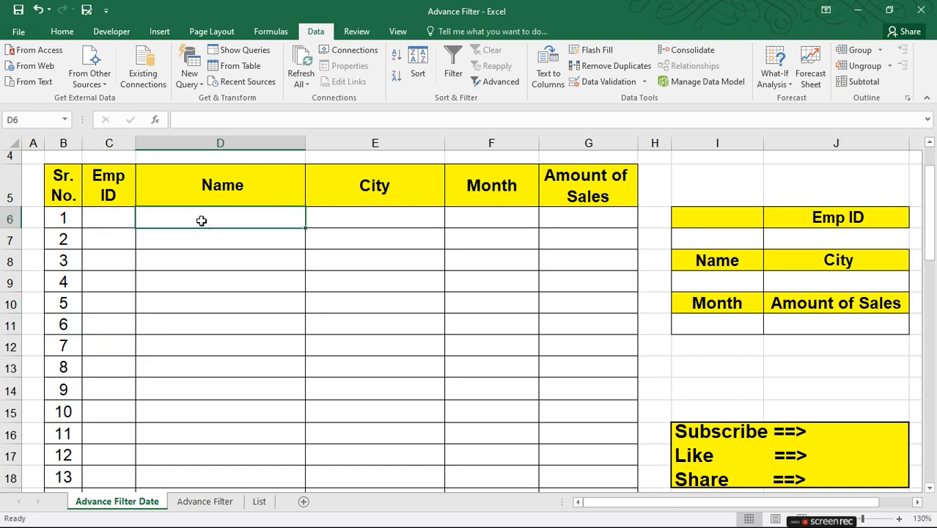
click(97, 218)
click(142, 221)
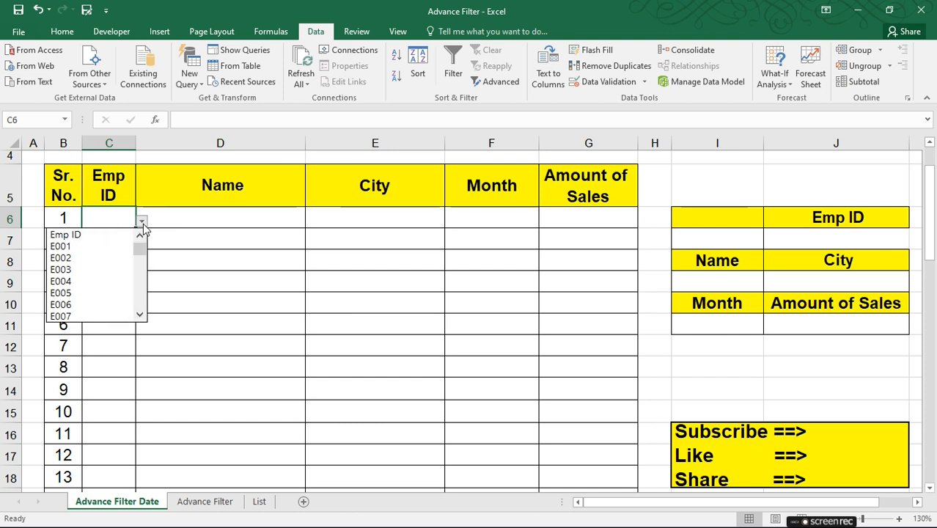
click(62, 247)
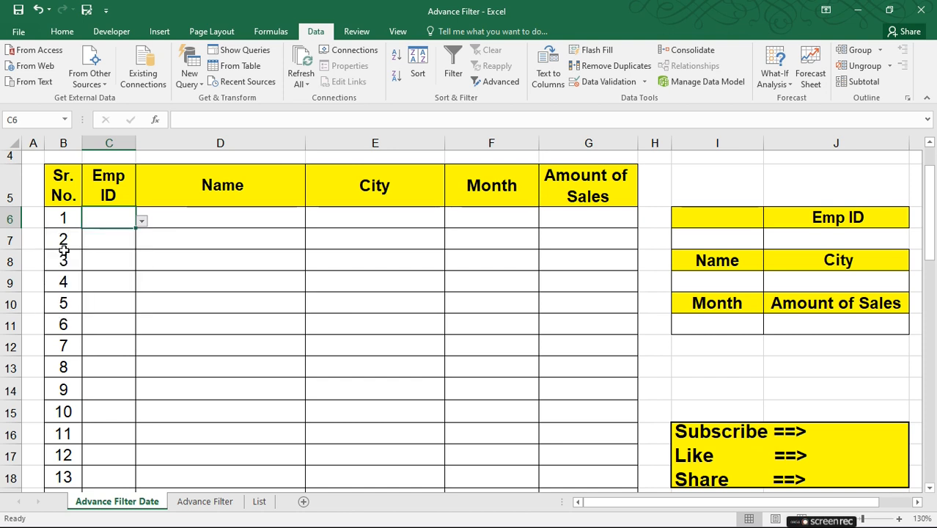
Examine the Name and City cells in row 6 and the matching E001 record on the List sheet
click(219, 232)
click(243, 219)
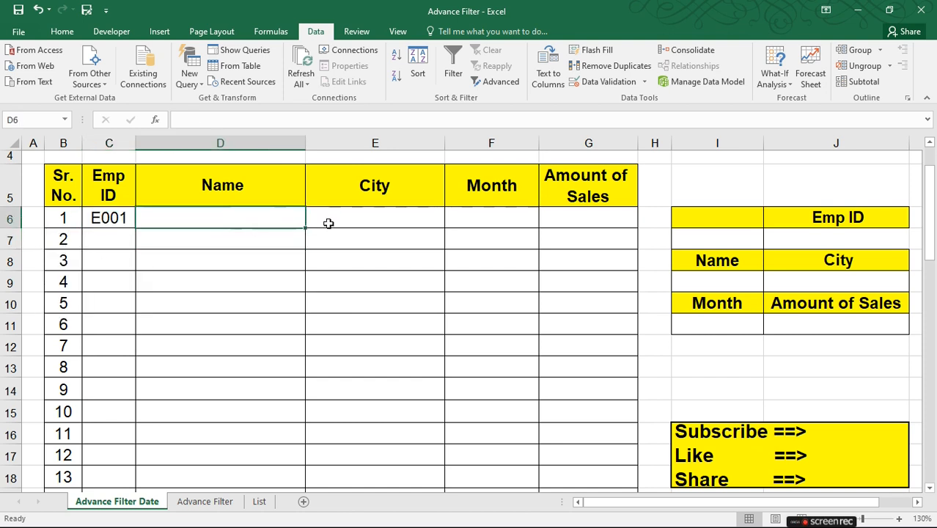
click(370, 220)
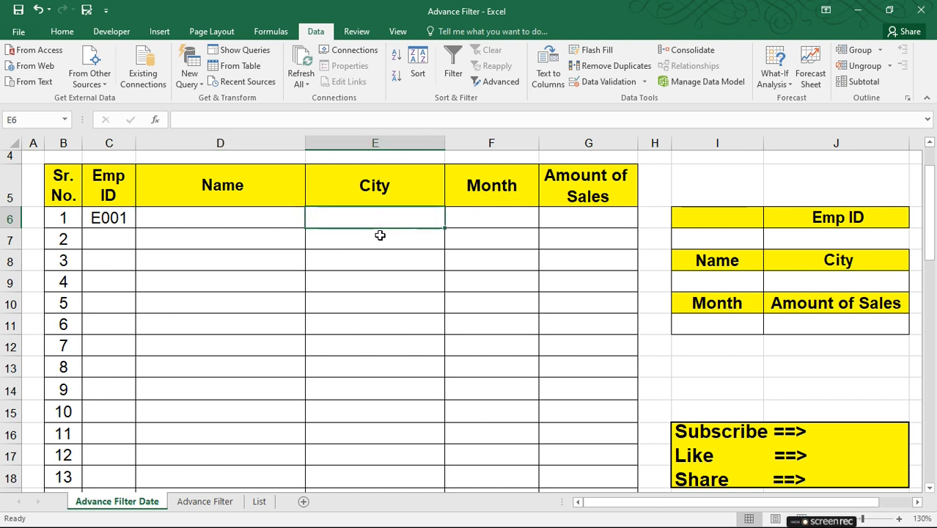
click(198, 215)
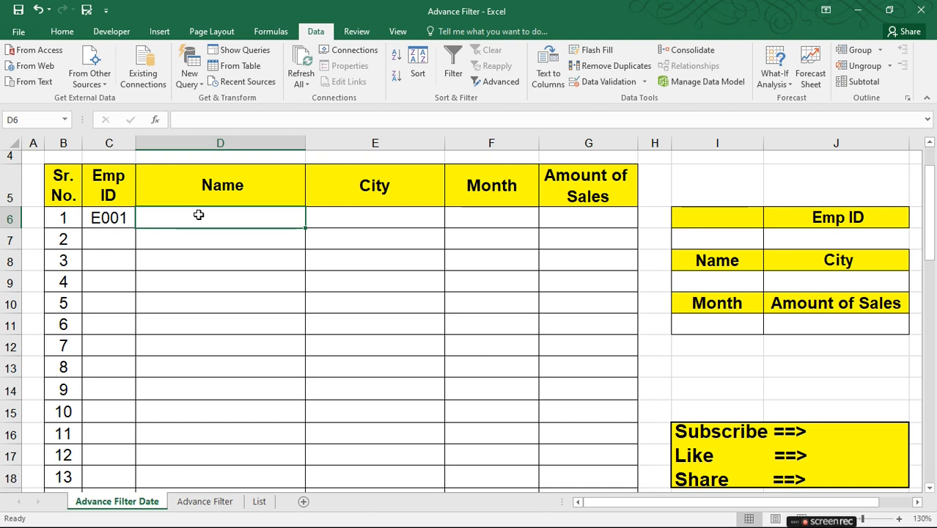
key(ctrl+c)
click(261, 503)
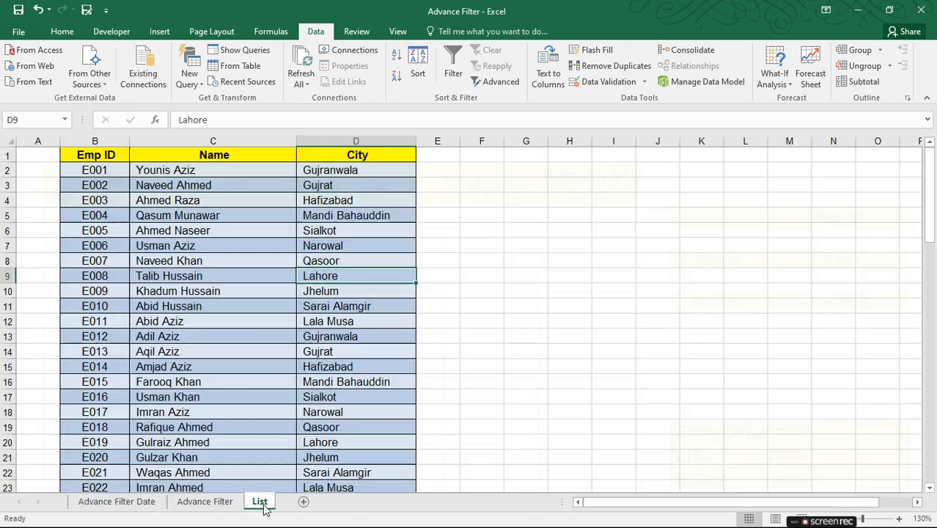
click(76, 170)
key(Tab)
key(Tab)
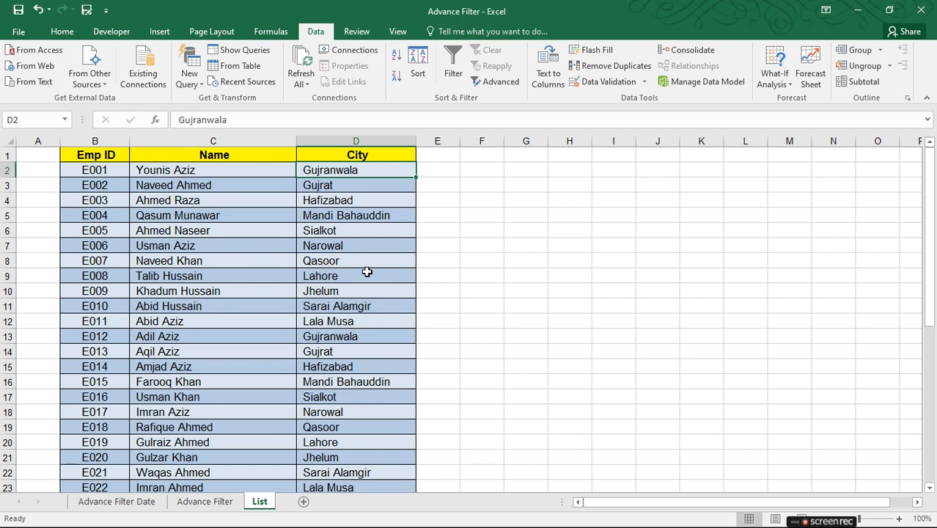
Start a VLOOKUP formula in the first Name cell, D6, on the Advance Filter Date sheet with C6 as the lookup value
key(ctrl+Page_Up)
key(ctrl+Page_Up)
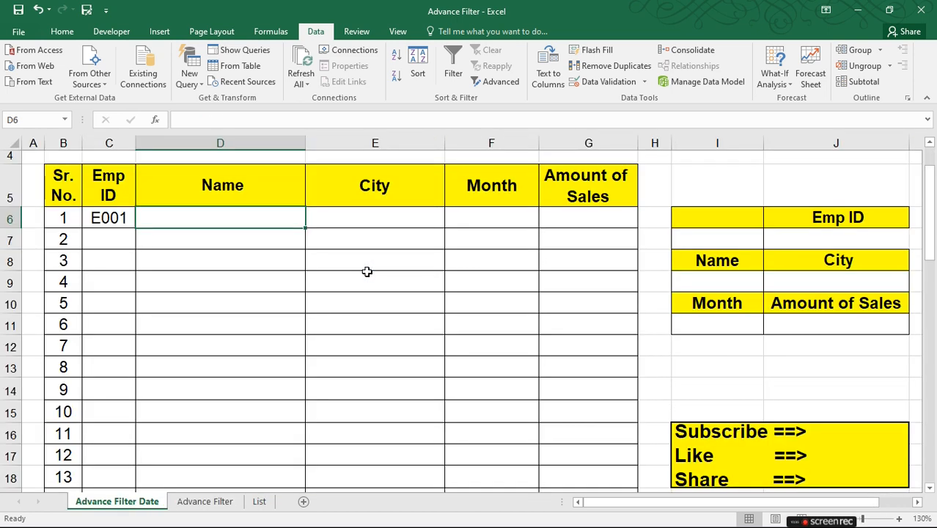
text(=)
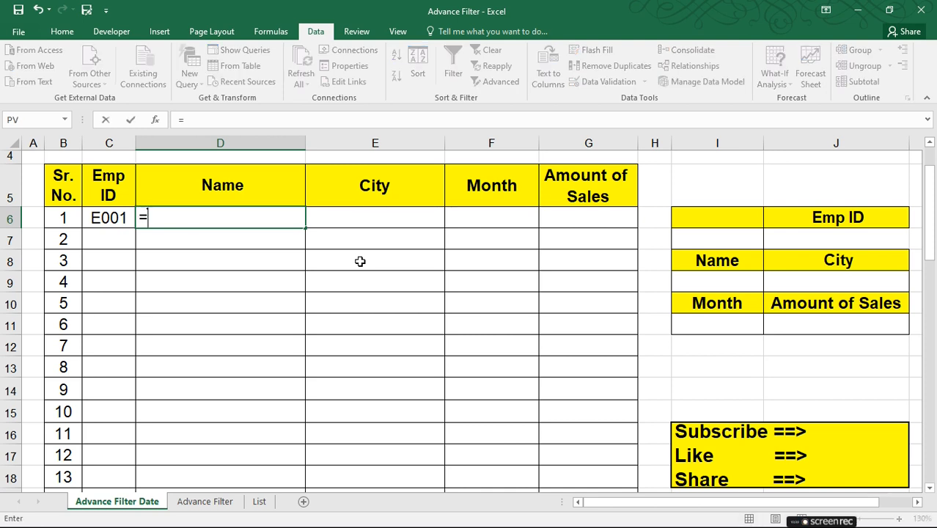
text(vlook)
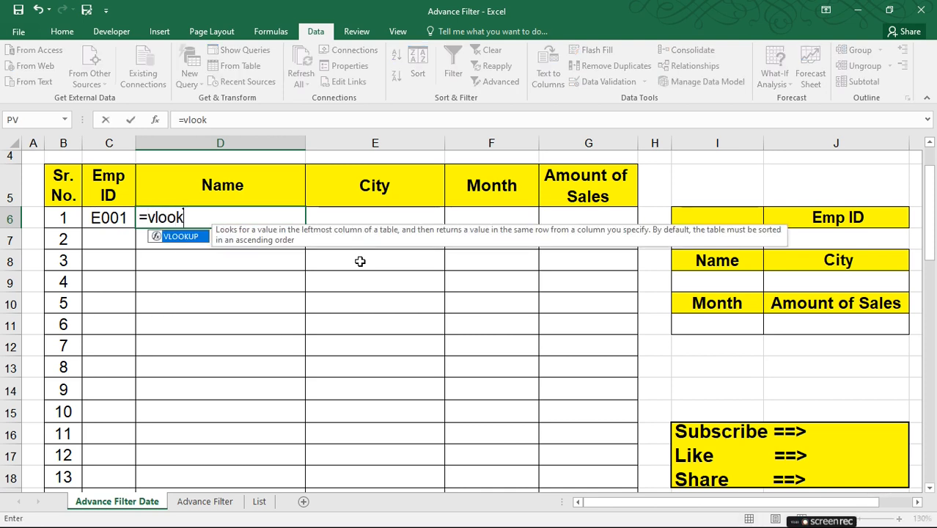
key(Tab)
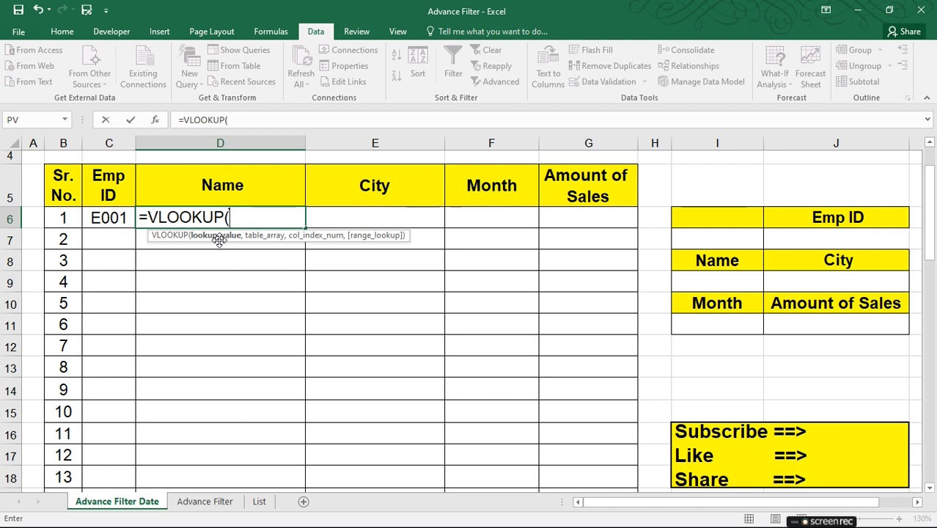
click(107, 218)
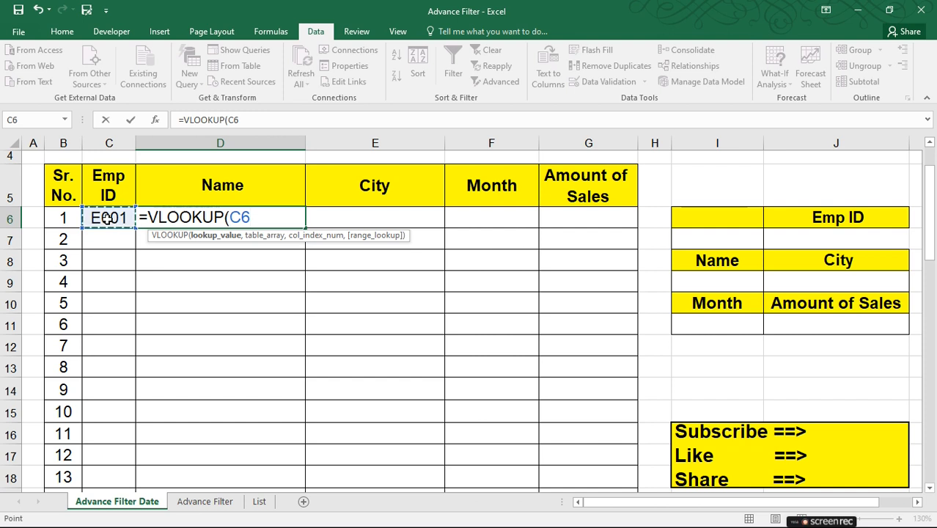
text(,)
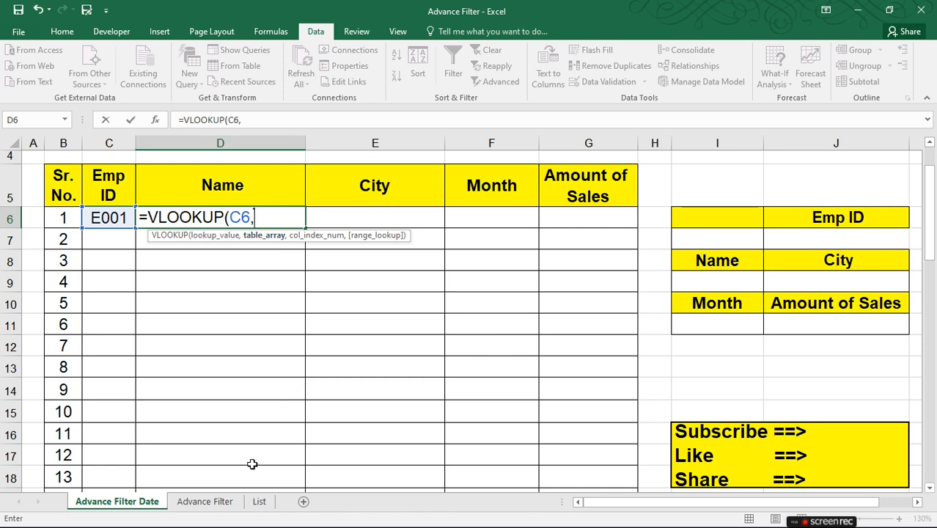
Set the VLOOKUP table array to columns B:D of the List sheet
click(260, 502)
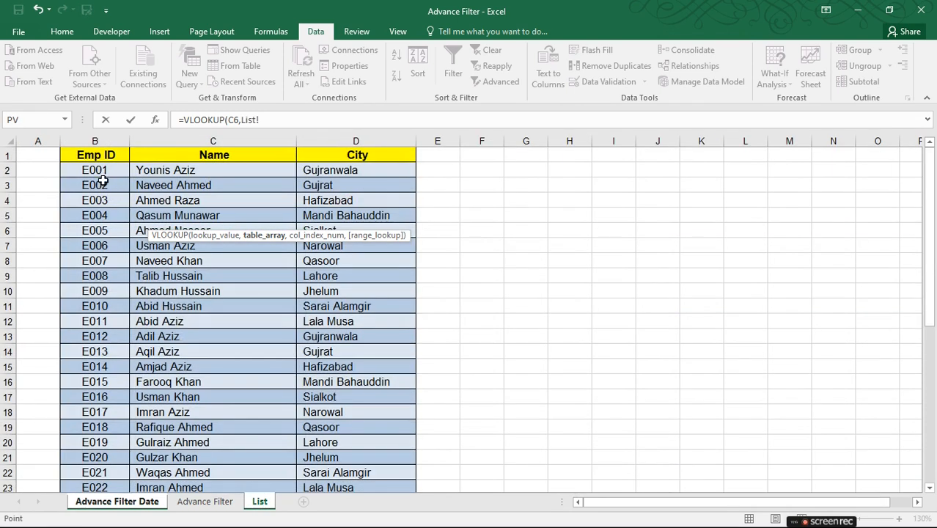
drag(96, 154, 342, 148)
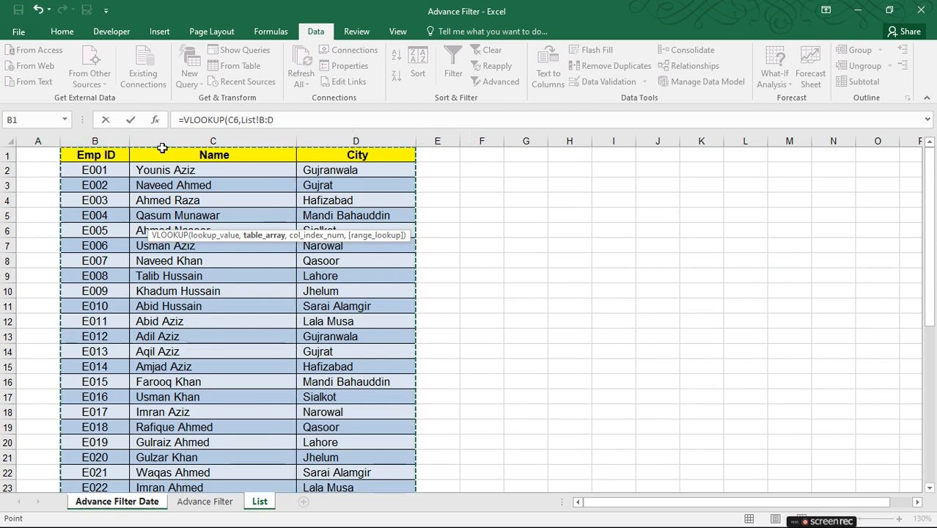
drag(103, 139, 332, 150)
scroll(238, 331, down, 10)
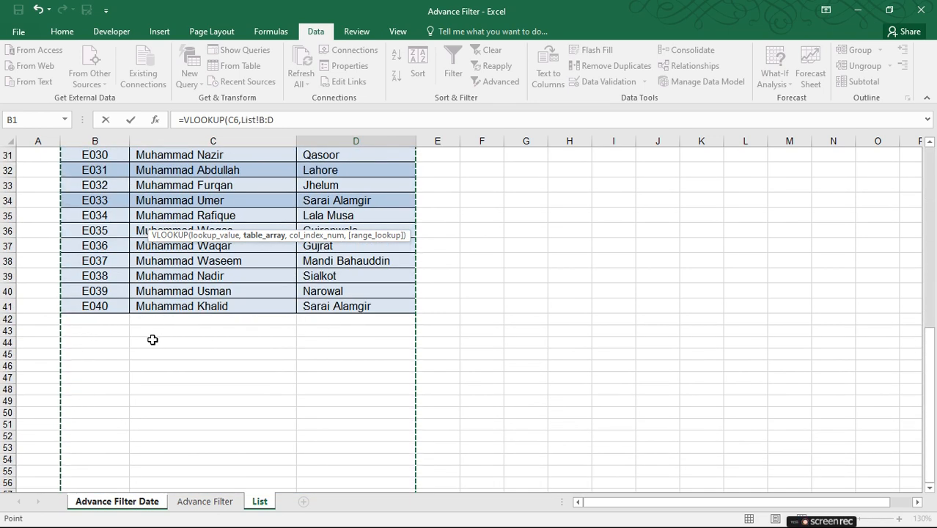
scroll(152, 340, up, 10)
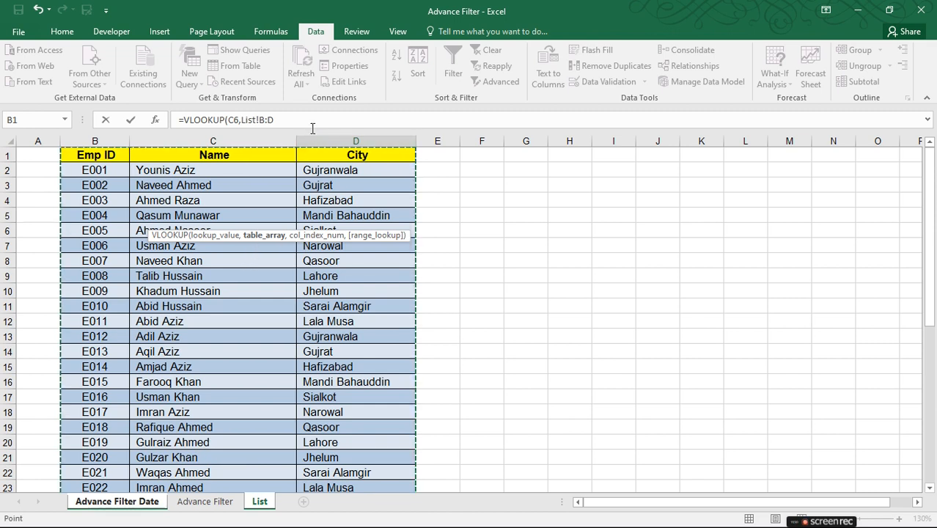
text(,)
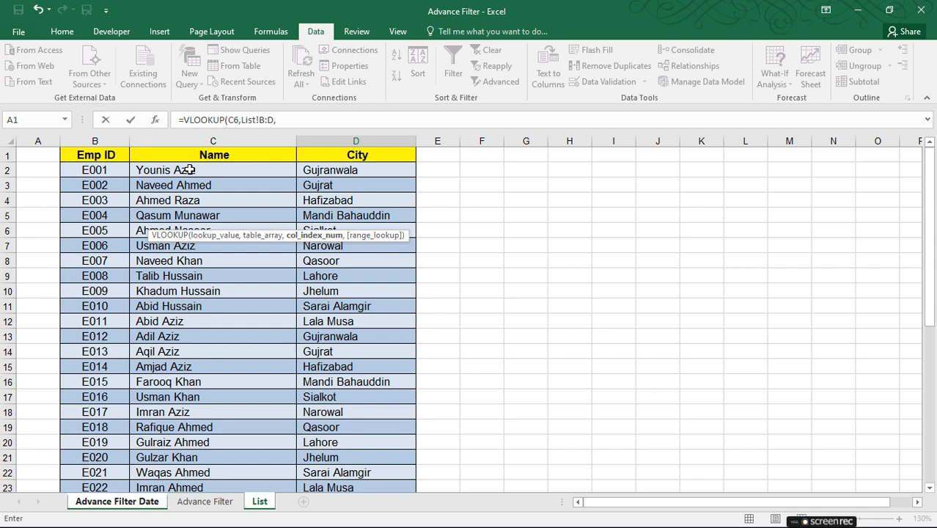
Complete the D6 lookup with column index 2 and an exact match (FALSE), and enter the formula
text(2,)
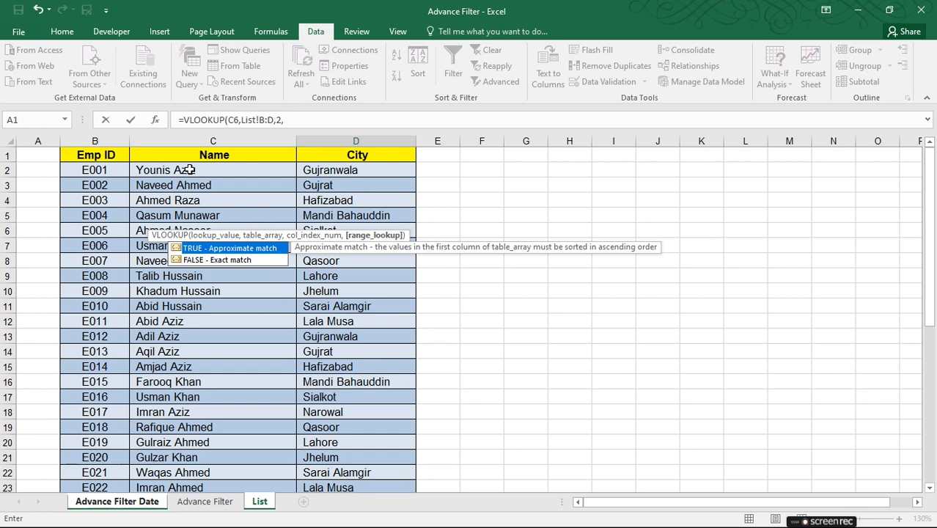
click(183, 261)
double_click(183, 261)
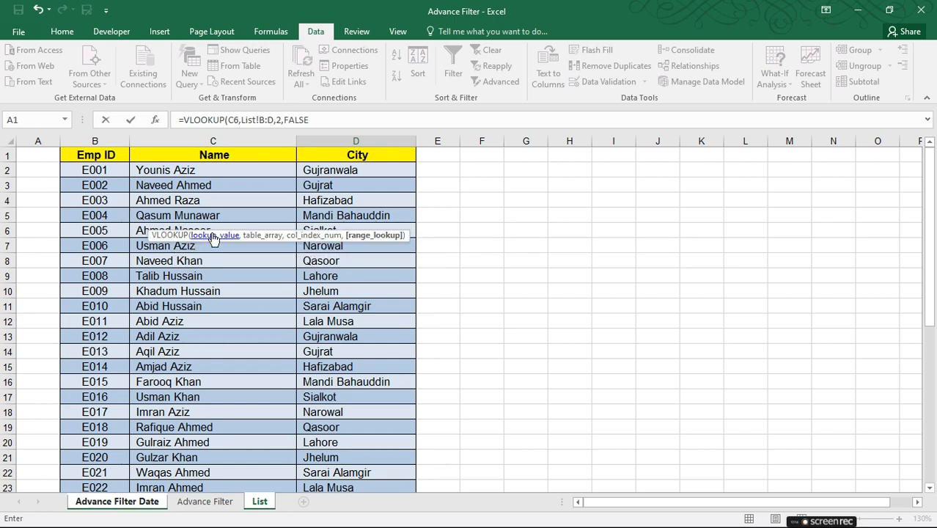
text())
key(Return)
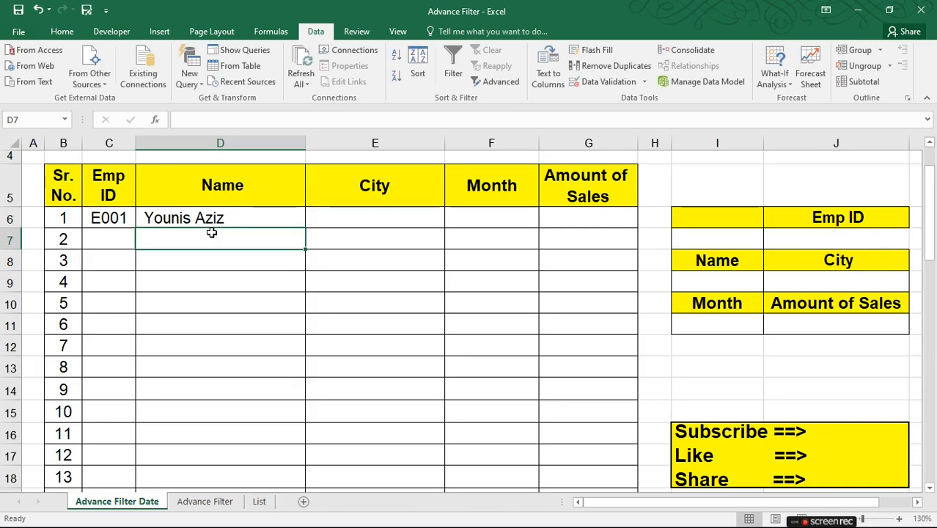
Test the Name lookup by choosing E005 from the Emp ID dropdown in C6, and look at the List sheet
key(Up)
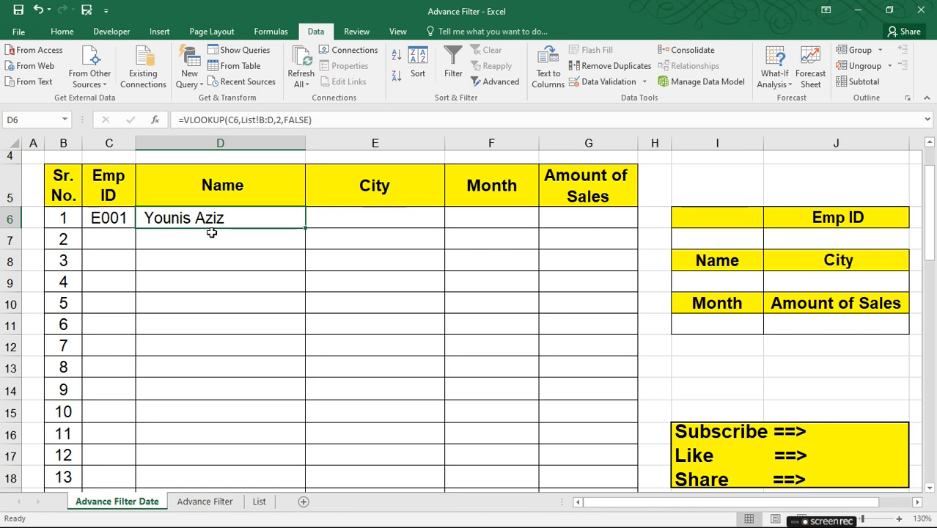
key(Left)
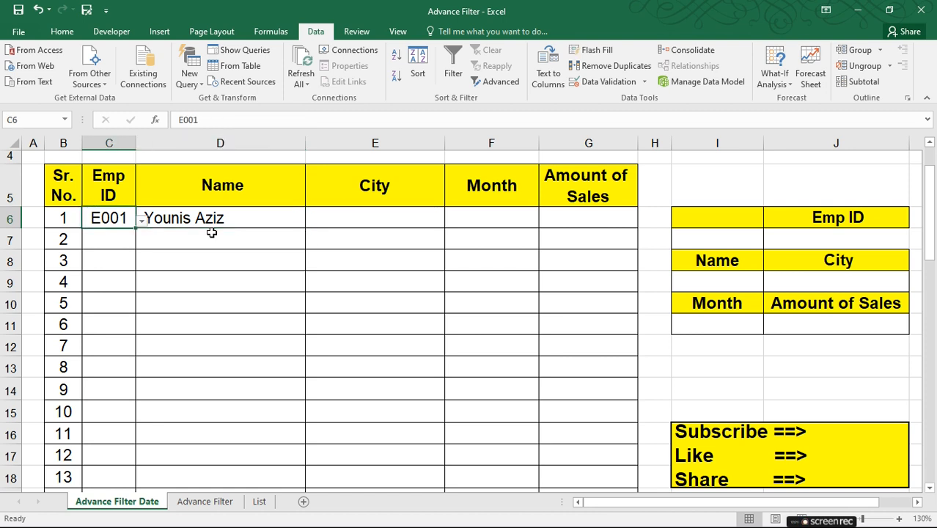
click(140, 220)
click(70, 293)
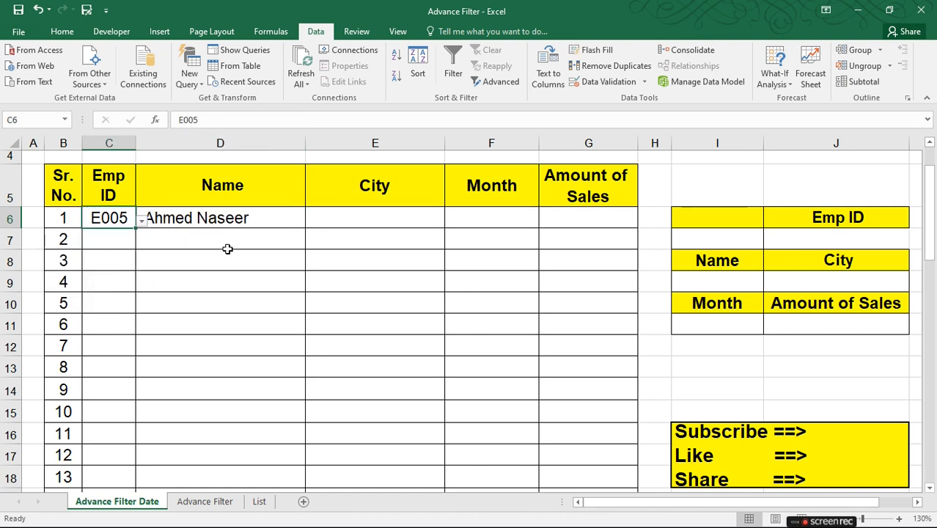
click(187, 232)
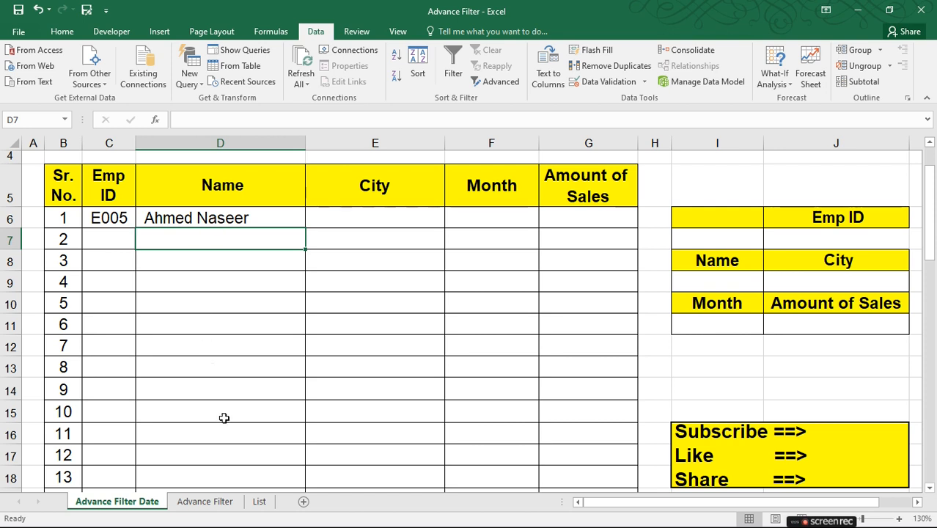
click(260, 502)
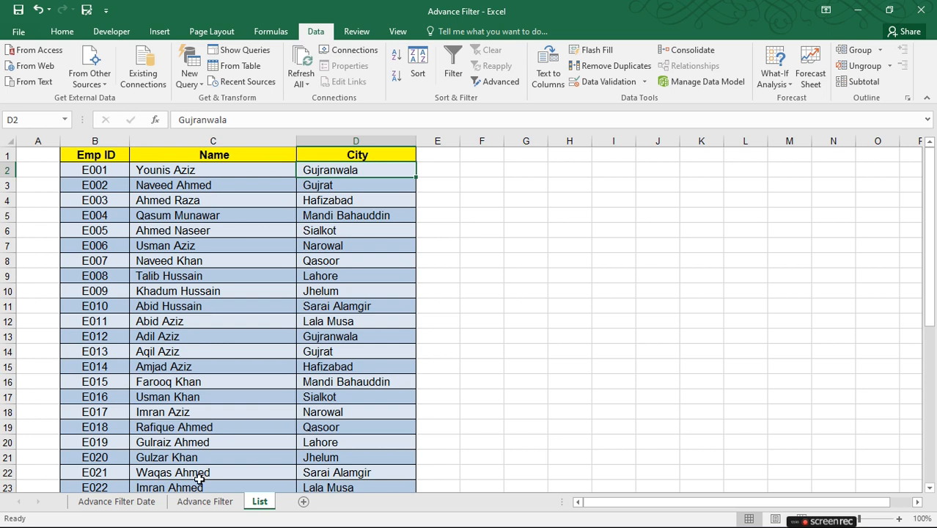
click(136, 504)
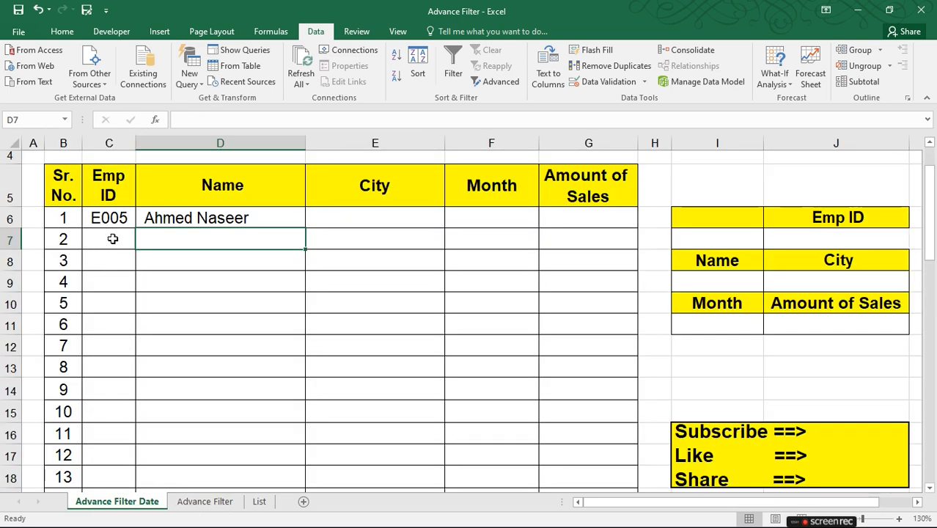
Try filling the D6 VLOOKUP formula down the whole Name column, inspect the filled cells and undo the fill
click(203, 219)
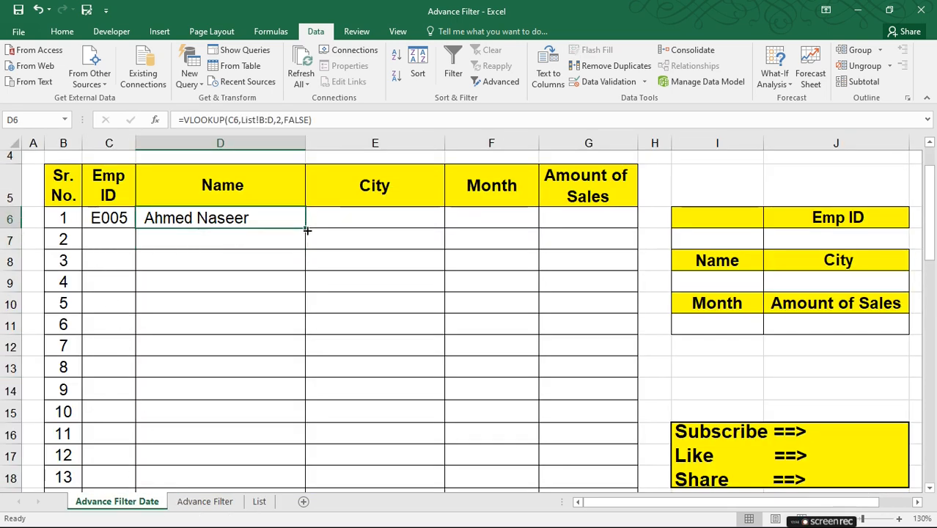
double_click(307, 230)
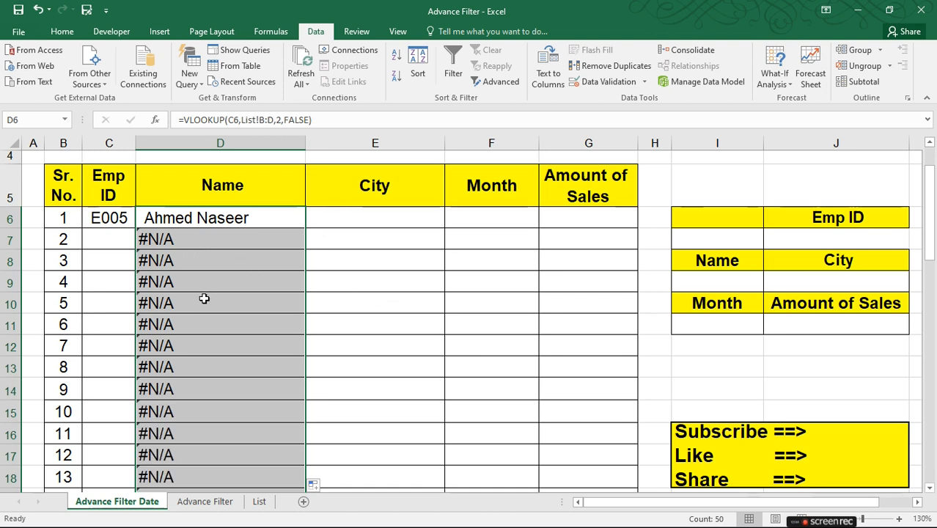
scroll(209, 312, down, 1)
scroll(214, 321, down, 1)
scroll(212, 315, up, 3)
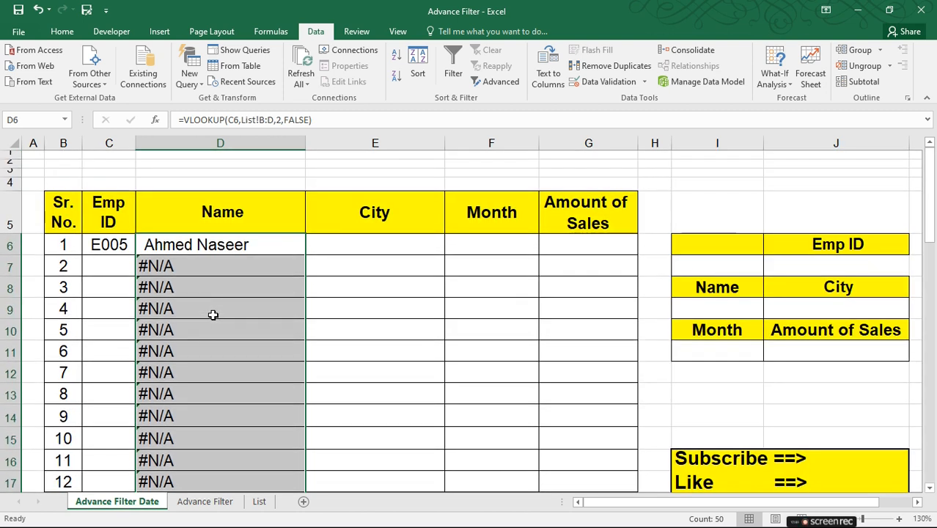
key(ctrl+z)
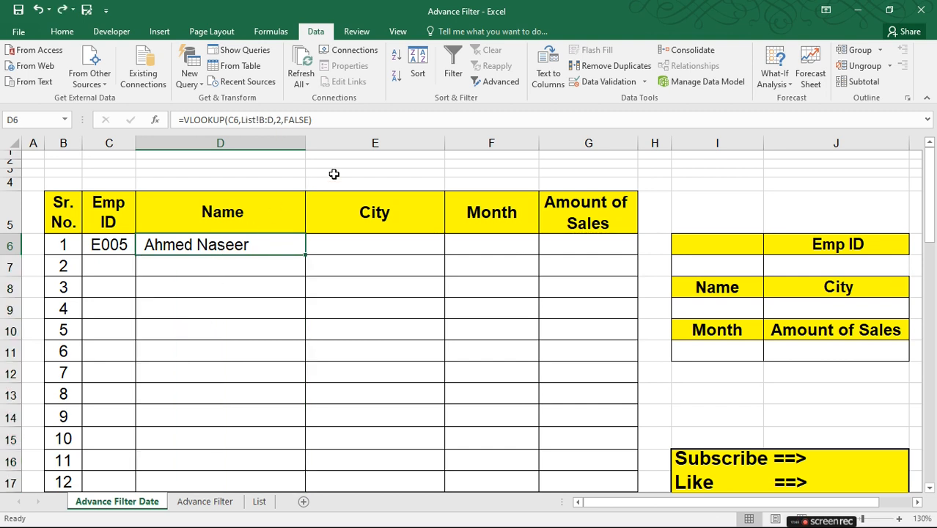
Wrap the D6 formula in IFERROR with a space as the error value: =IFERROR(VLOOKUP(C6,List!B:D,2,FALSE)," ")
click(351, 120)
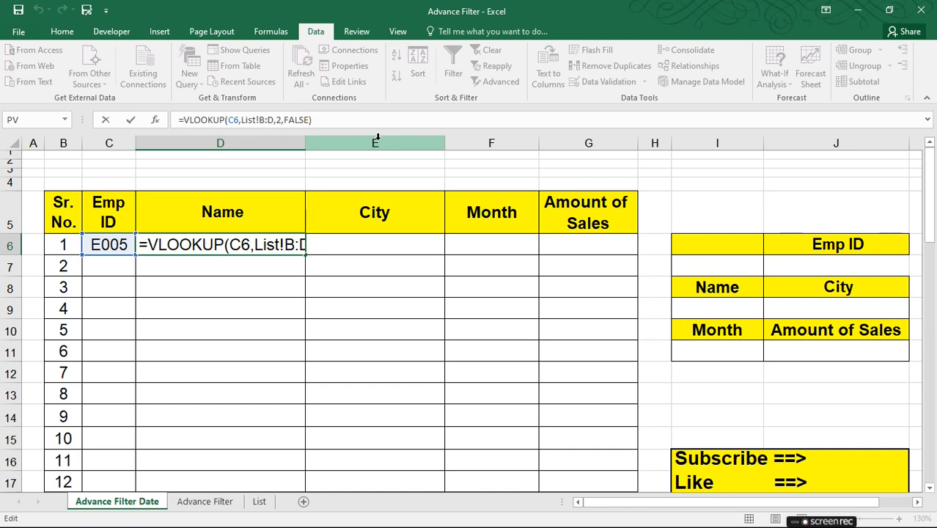
text(iferro)
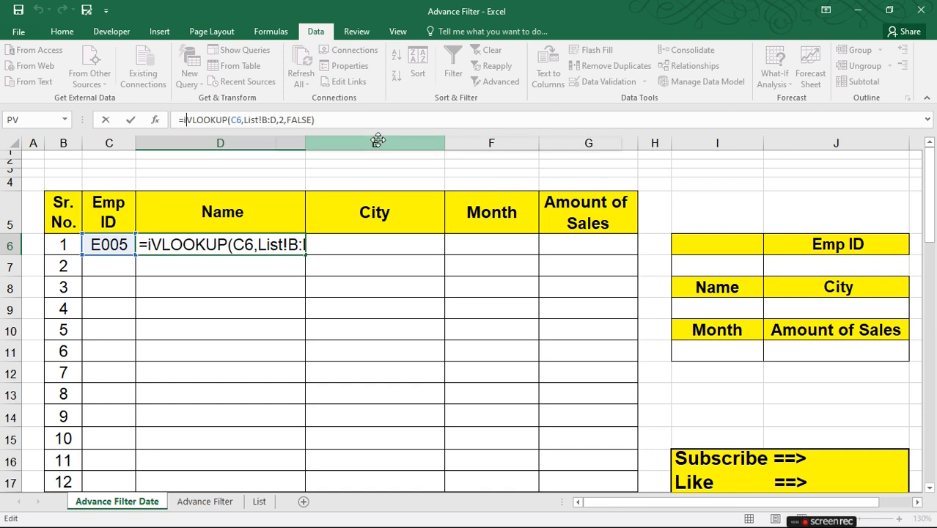
text(r)
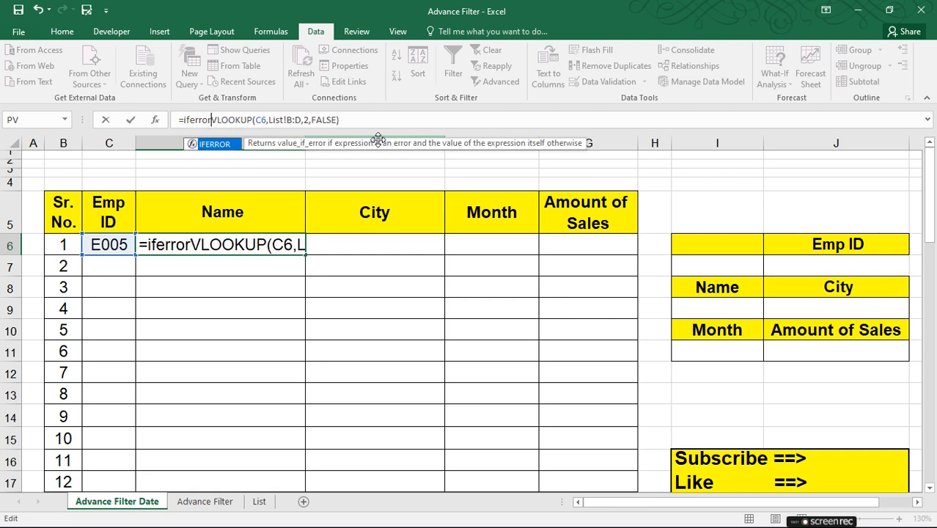
key(Tab)
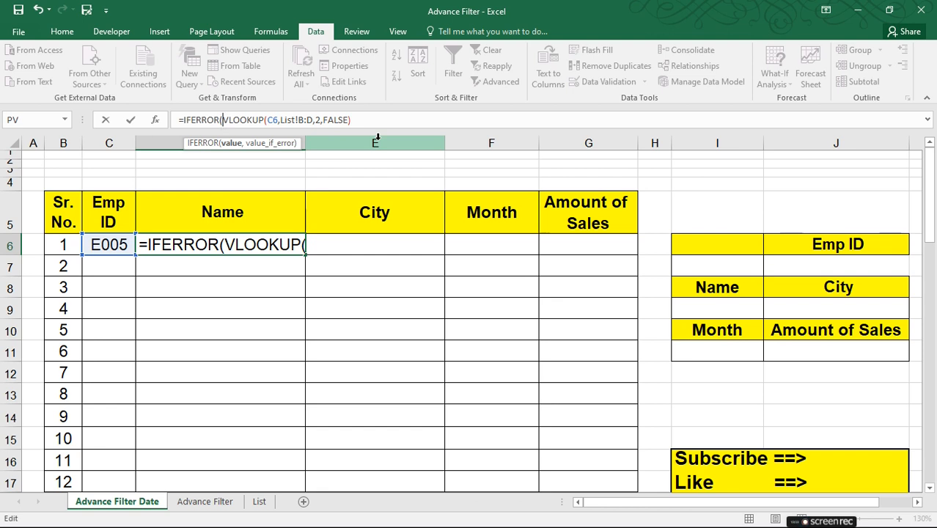
key(End)
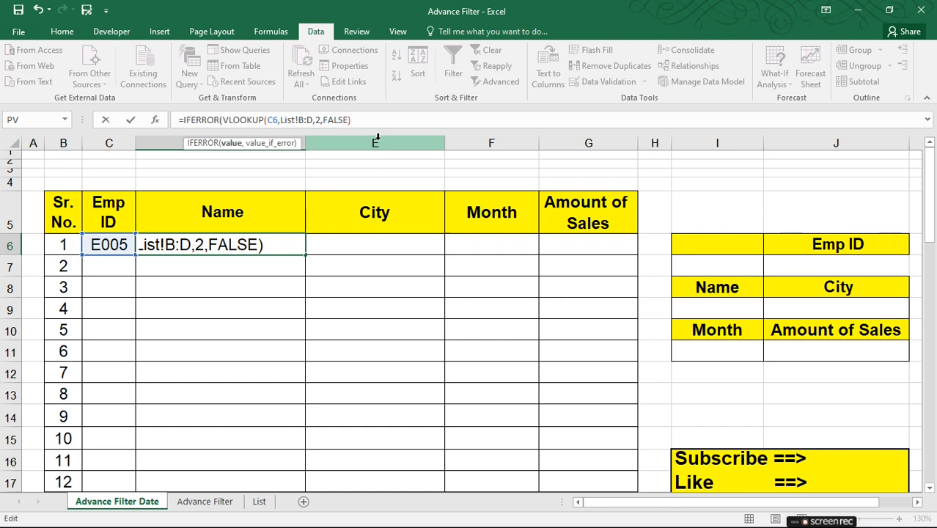
text(,)
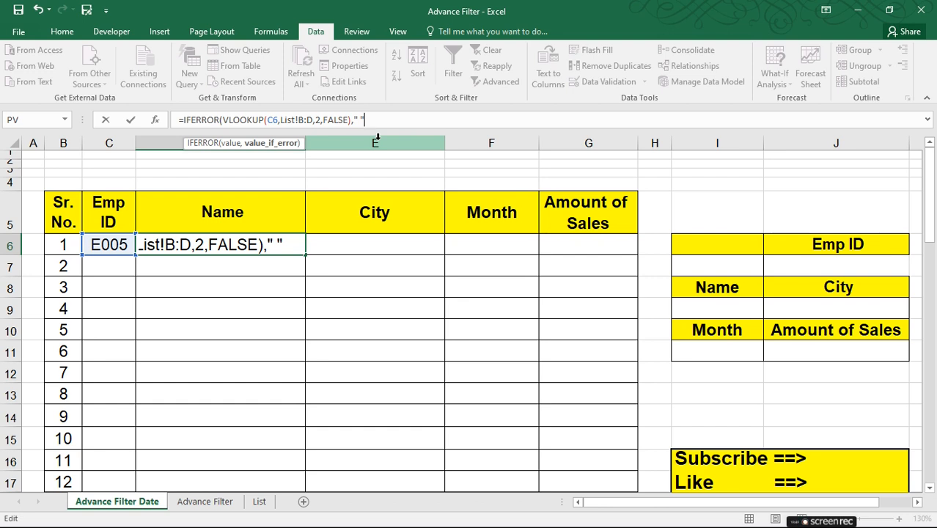
key(Return)
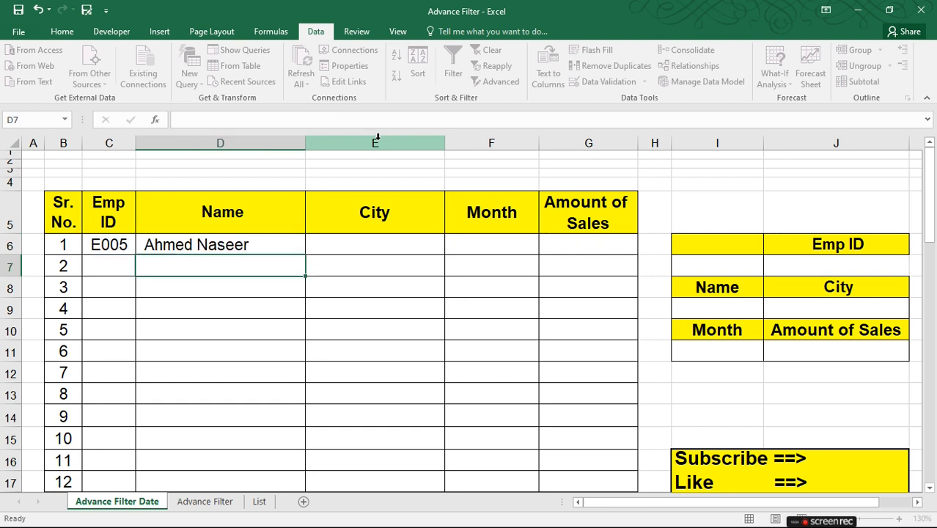
Fill the IFERROR formula from D6 down the Name column and check the copied formulas in cells such as D8 and D18
key(Up)
drag(305, 255, 308, 484)
click(221, 296)
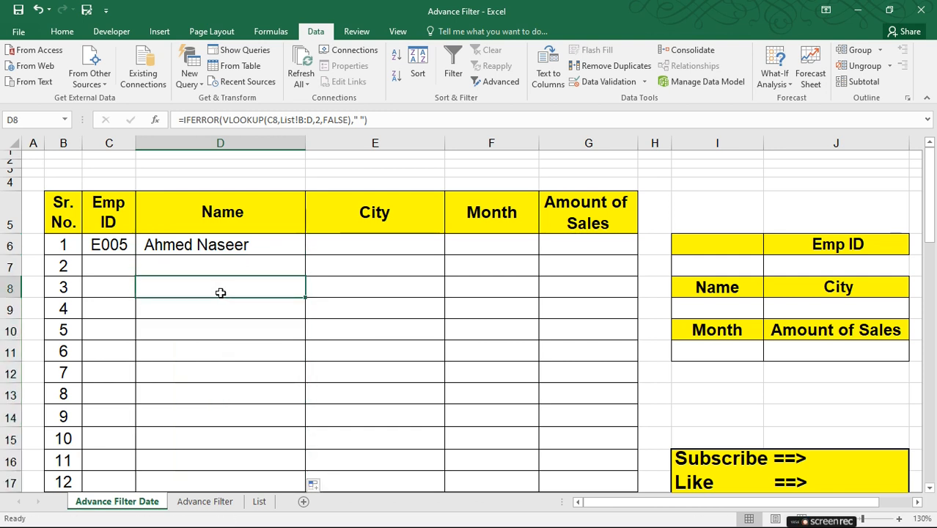
scroll(187, 294, down, 3)
scroll(185, 298, down, 1)
click(181, 299)
click(183, 334)
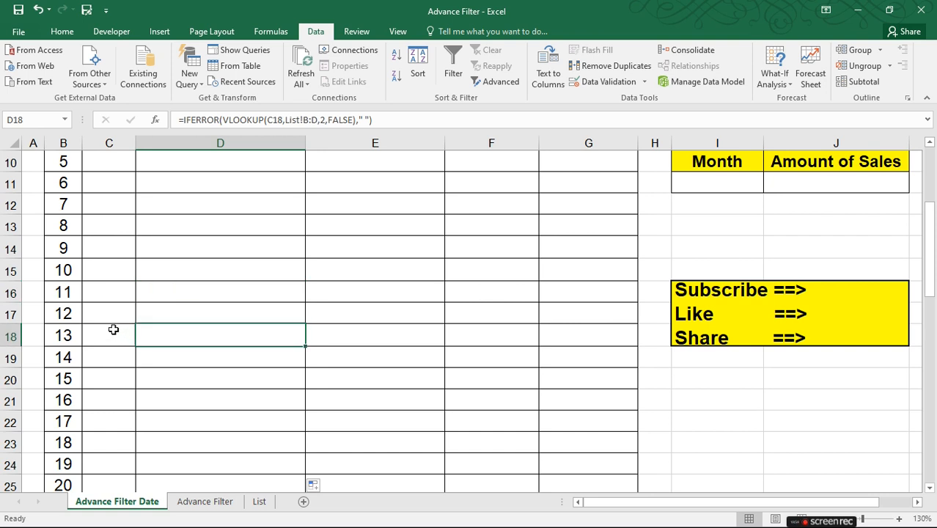
Test the filled Name lookup by choosing E001 from the Emp ID dropdown in C18, and clear that entry again
click(113, 330)
click(141, 339)
click(61, 364)
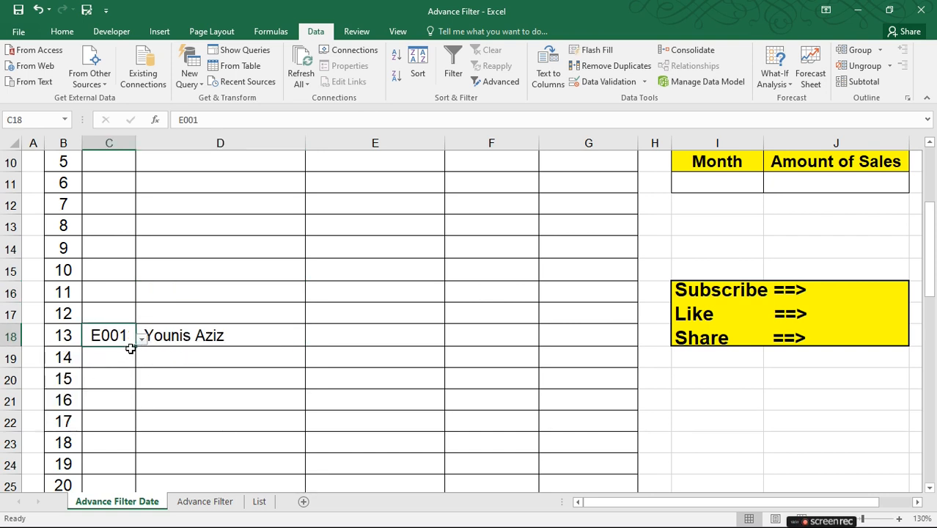
key(Delete)
key(Up)
key(Up)
key(Up)
key(Up)
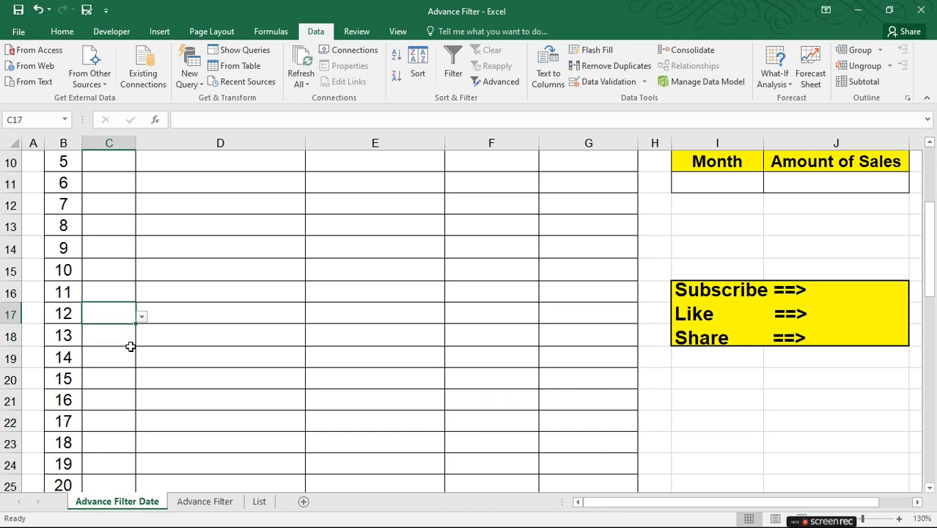
Review the Name formula in D6 against the empty City cell E6 and check the City column on the List sheet
scroll(115, 352, up, 3)
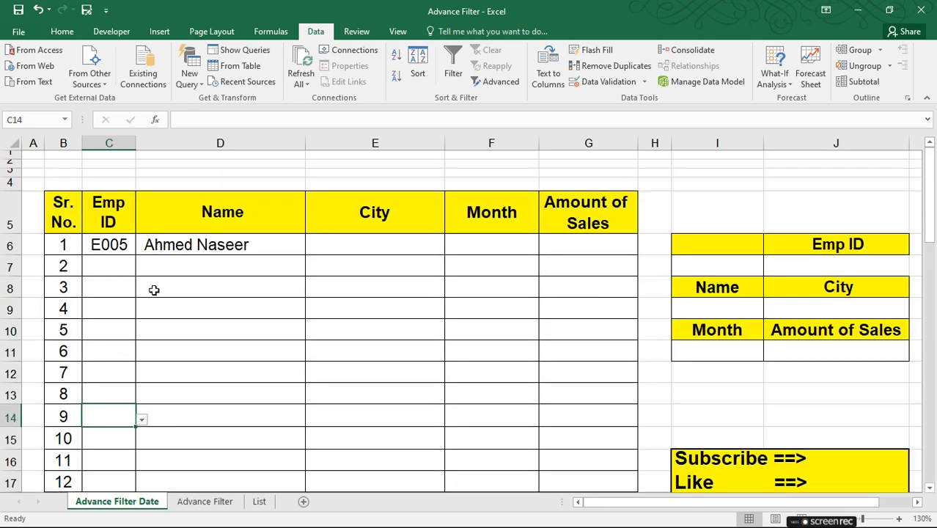
click(170, 246)
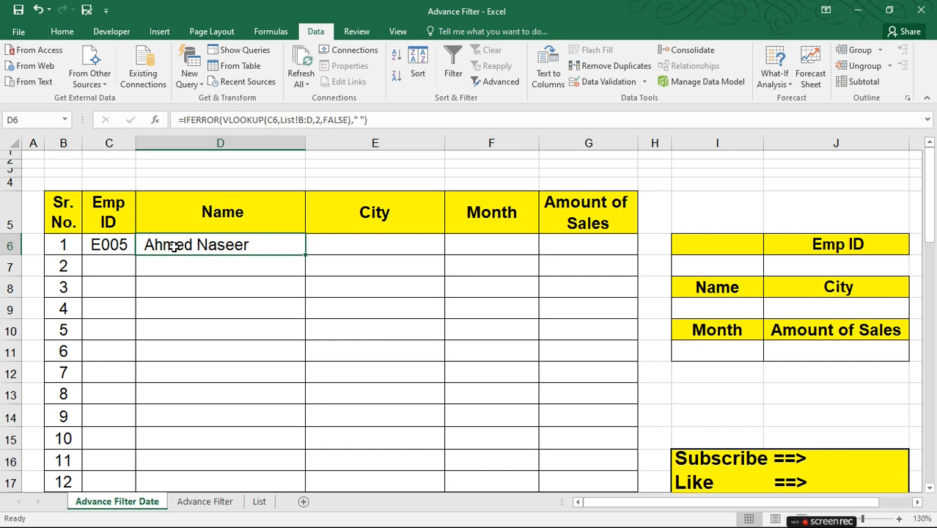
click(335, 250)
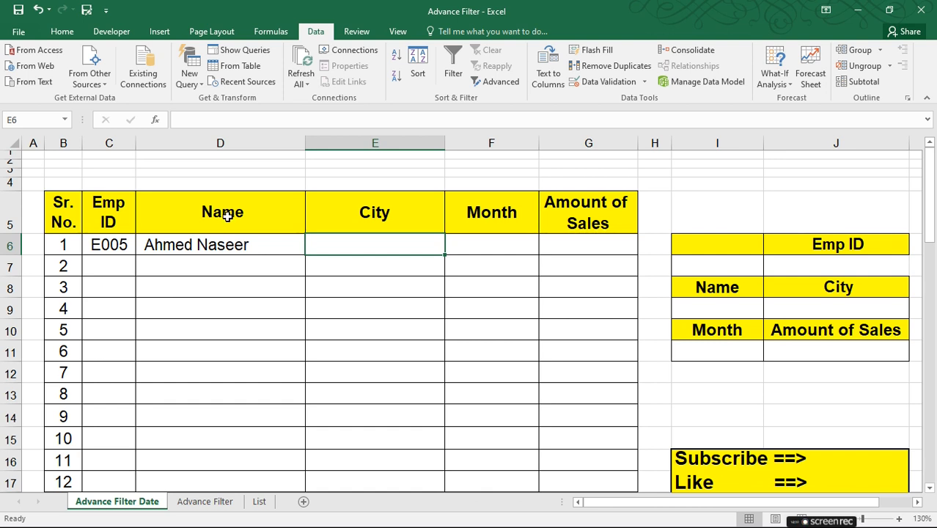
click(229, 245)
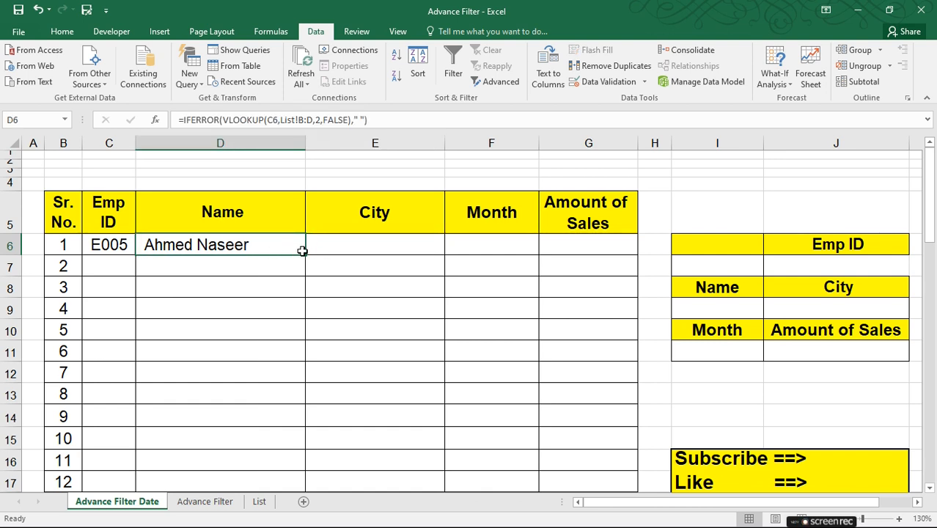
click(378, 249)
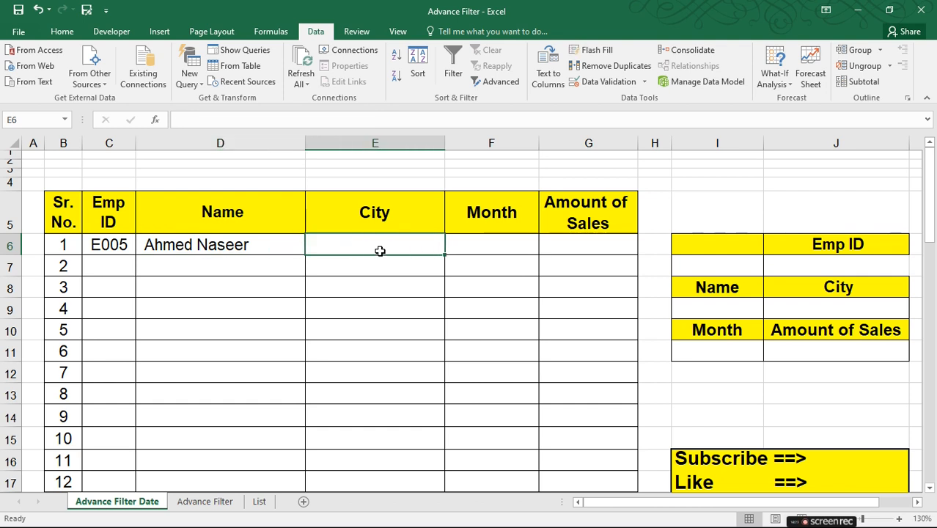
click(261, 503)
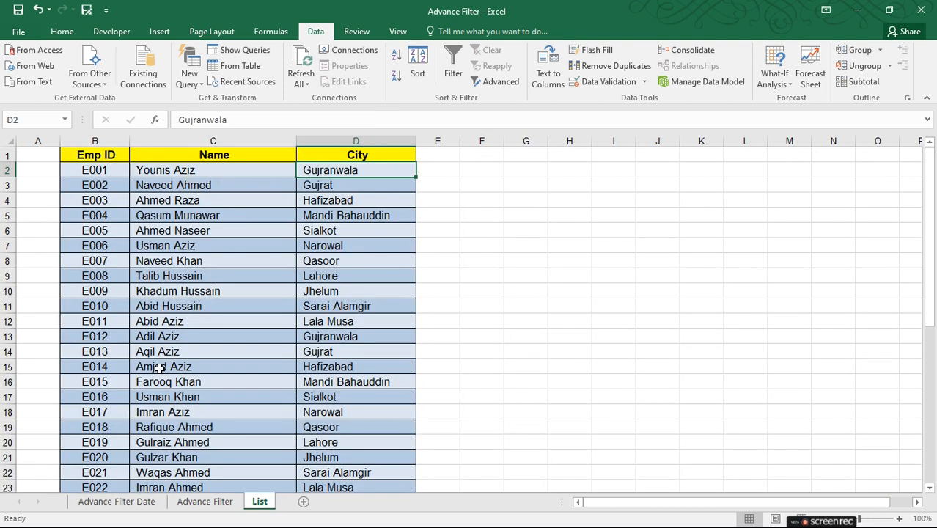
click(117, 503)
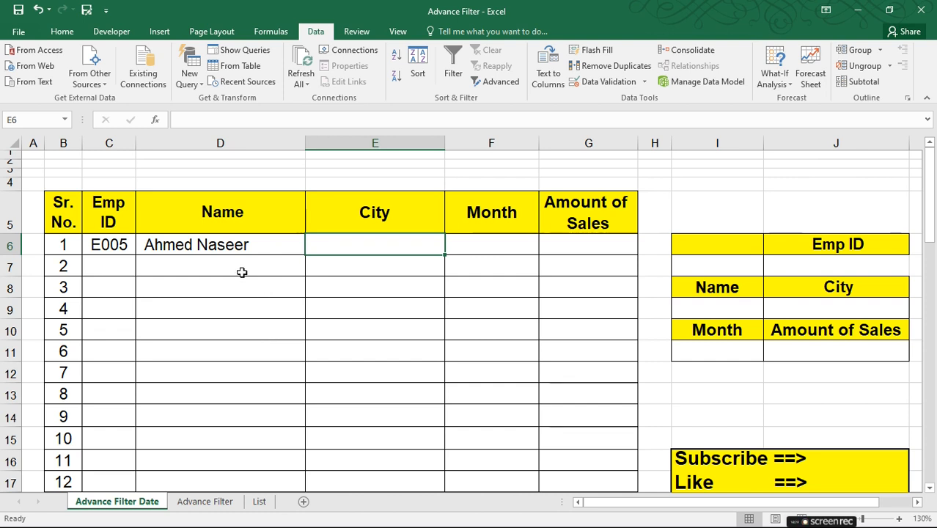
Copy the full IFERROR VLOOKUP formula text from D6 and paste it into E6, the first City cell
double_click(224, 248)
key(Home)
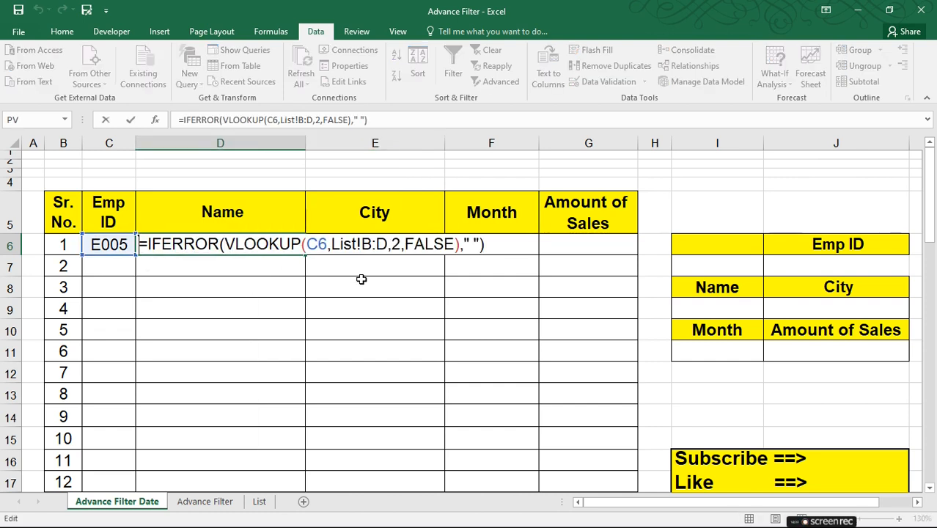
key(shift+End)
key(ctrl+c)
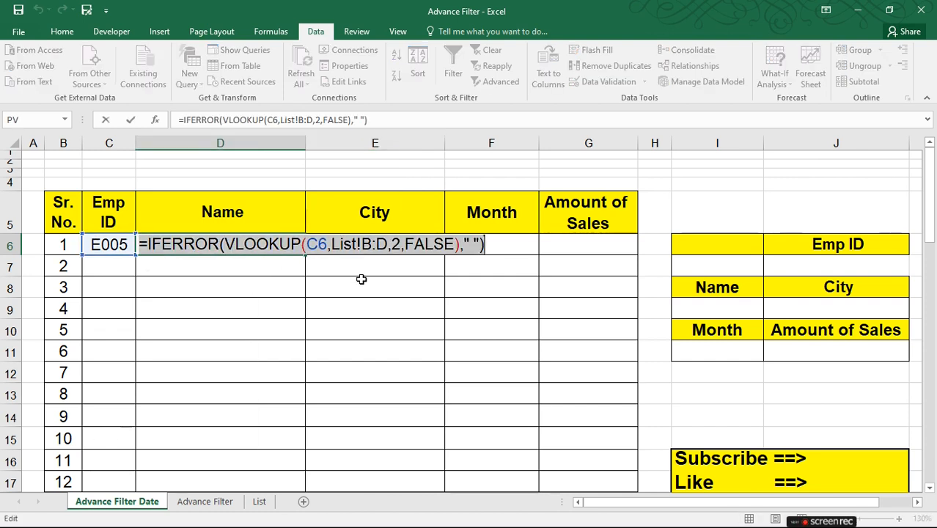
key(Return)
key(Up)
key(Right)
key(F2)
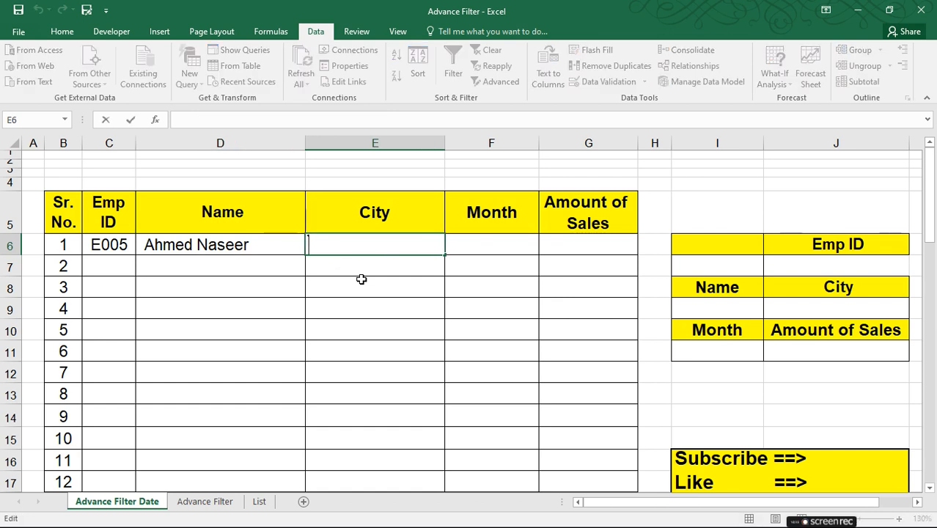
key(ctrl+v)
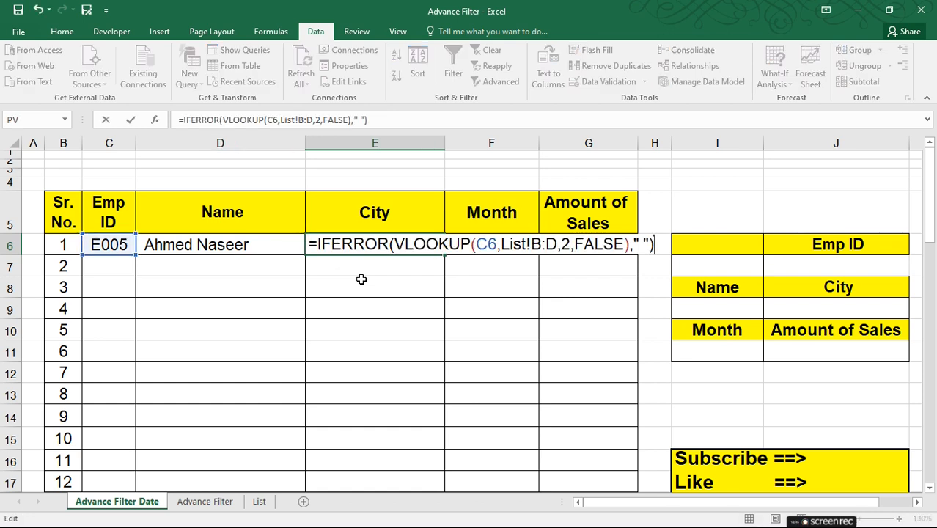
Set the VLOOKUP column index in E6 to 3, giving =IFERROR(VLOOKUP(C6,List!B:D,3,FALSE)," ")
key(Home)
key(Right)
key(Right)
key(Right)
key(Right)
key(Right)
key(Right)
key(Right)
key(Right)
key(Right)
key(Right)
key(Right)
key(Right)
key(Right)
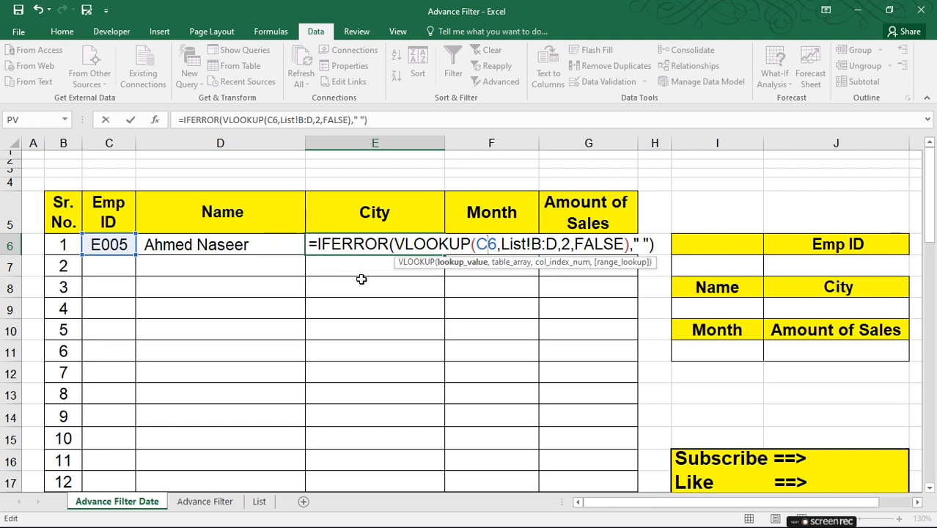
key(Right)
key(Right)
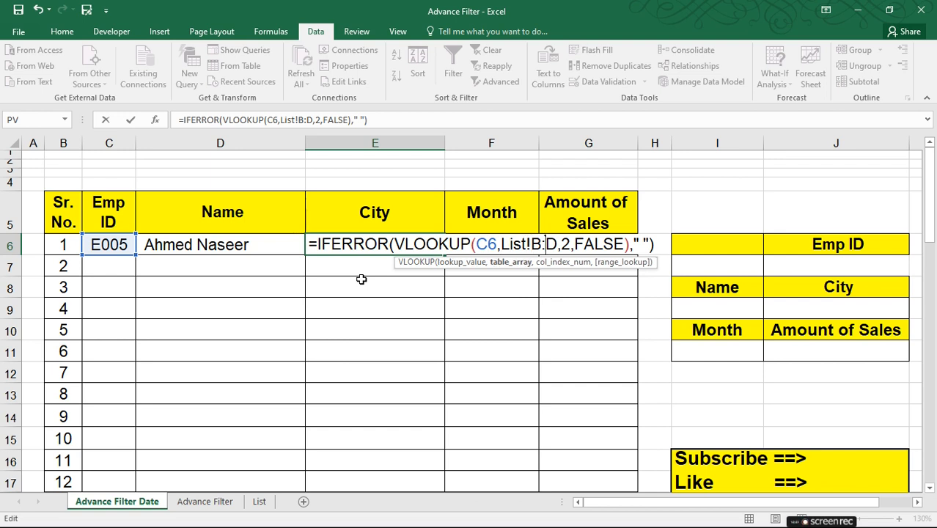
key(Right)
key(Right)
key(Right)
key(Right)
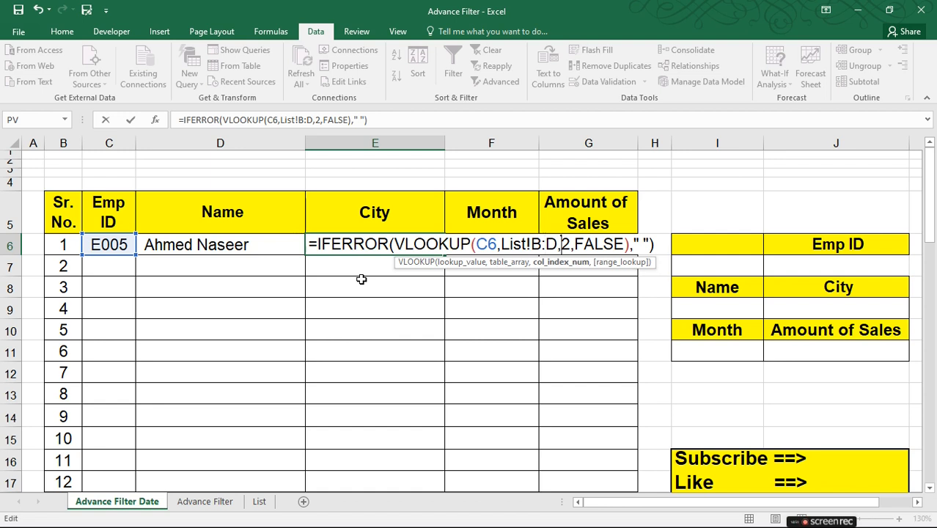
key(Delete)
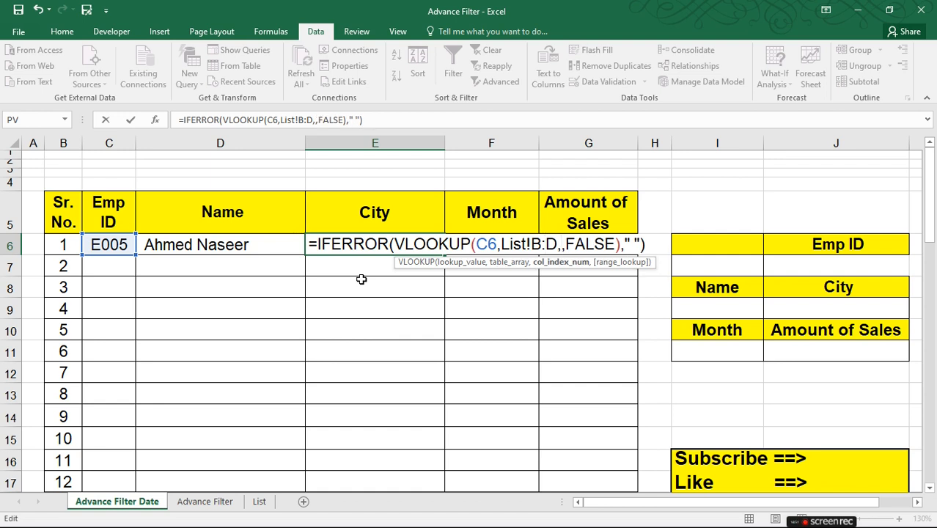
text(3)
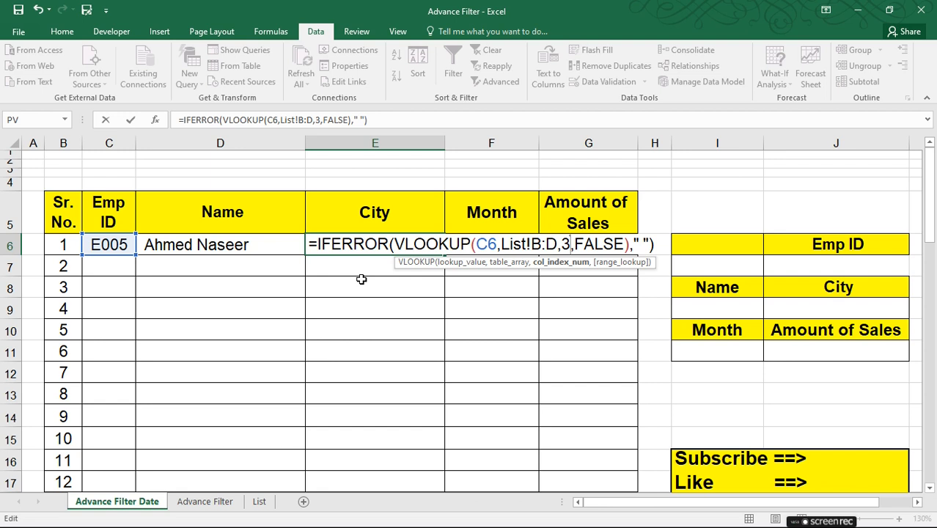
key(Return)
key(Up)
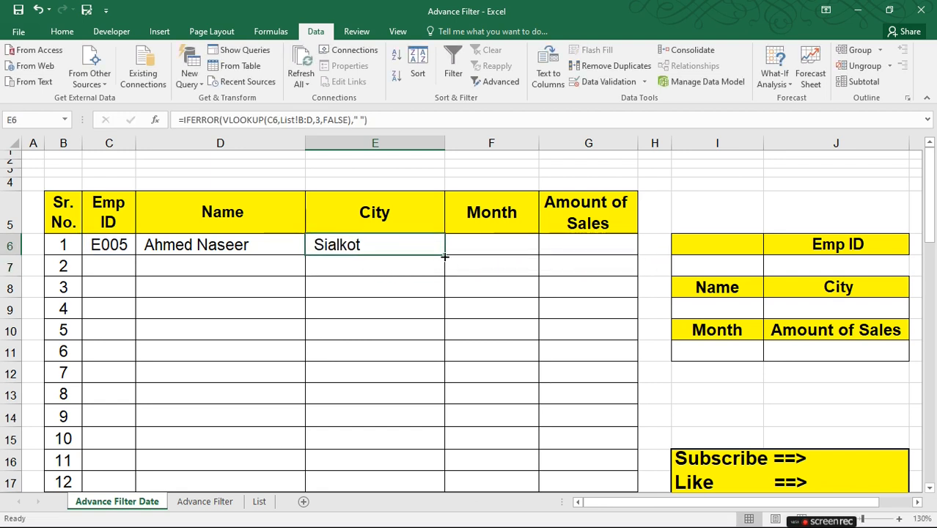
Fill the E6 formula down the City column and test it by choosing E004 as the Emp ID in C7
double_click(445, 255)
click(375, 301)
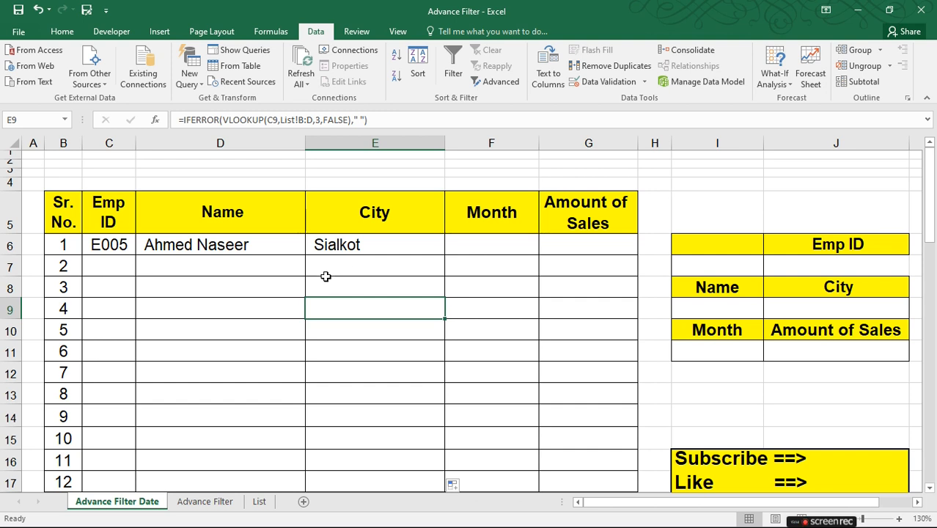
click(119, 271)
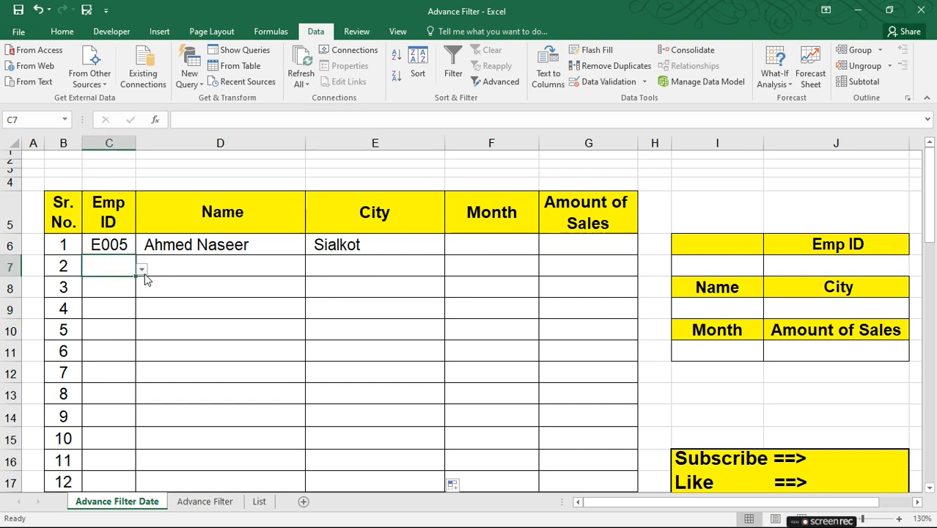
click(142, 270)
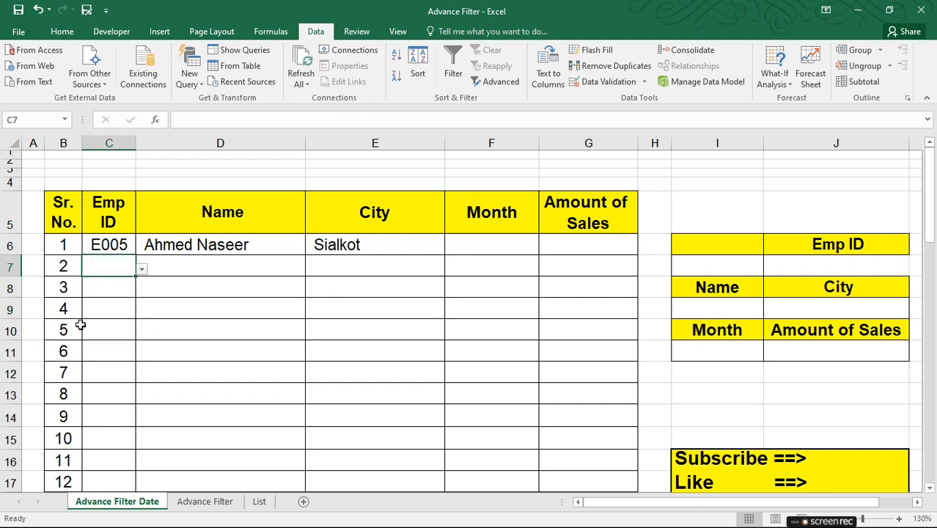
click(61, 329)
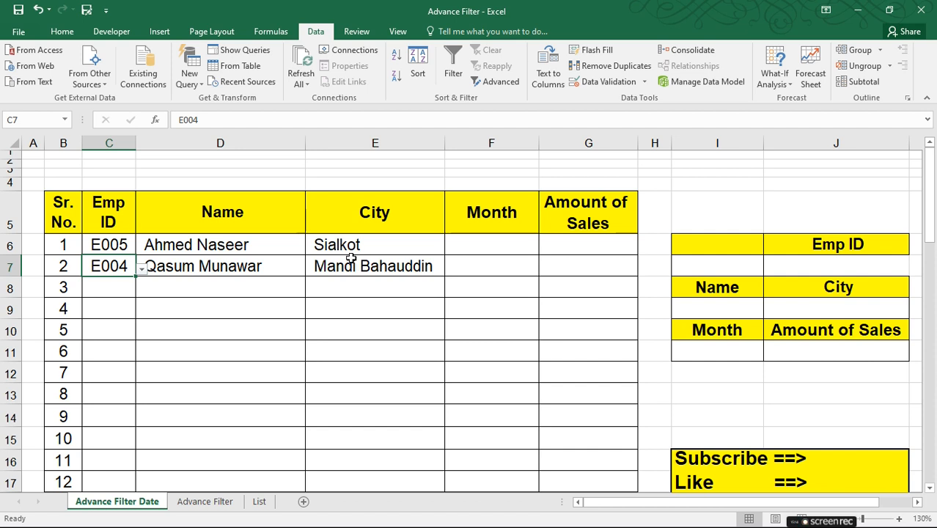
click(371, 292)
Choose E003 in C8 and E004 in C9 from the Emp ID dropdowns
click(121, 287)
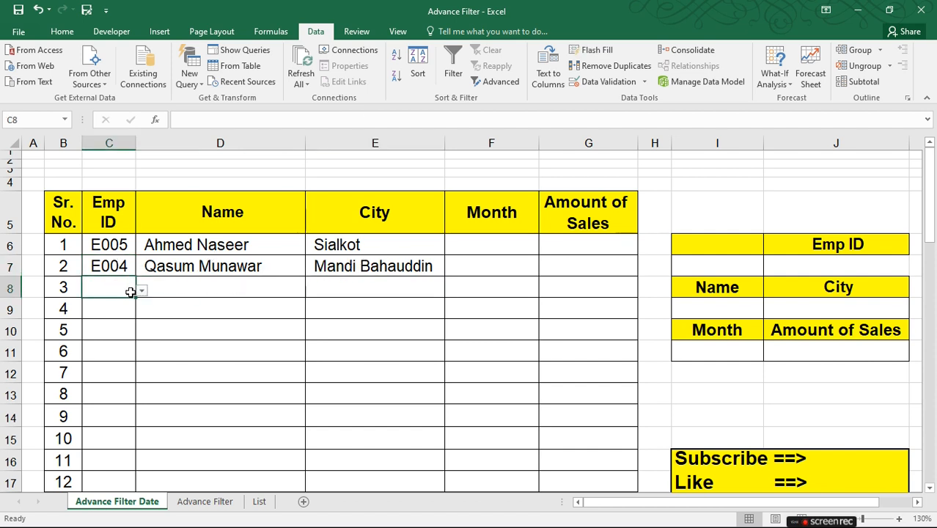
click(143, 292)
click(103, 336)
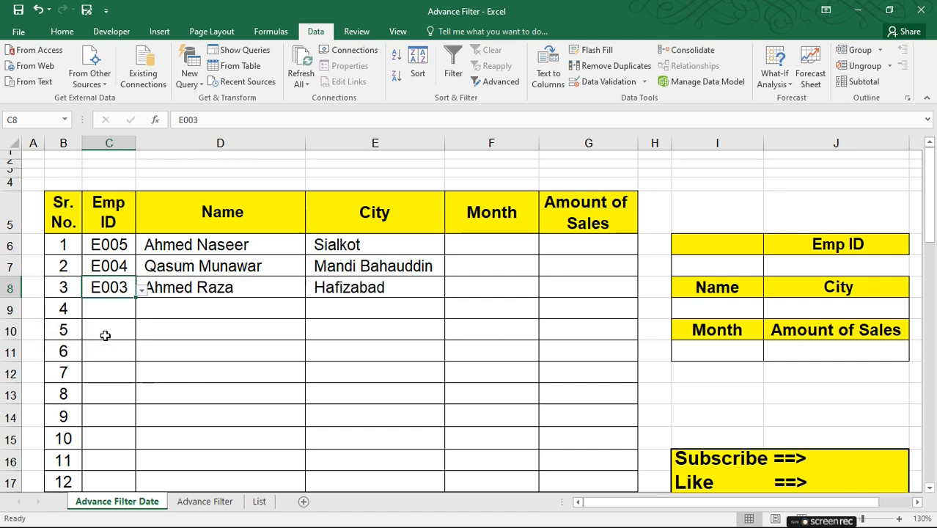
click(108, 316)
click(141, 311)
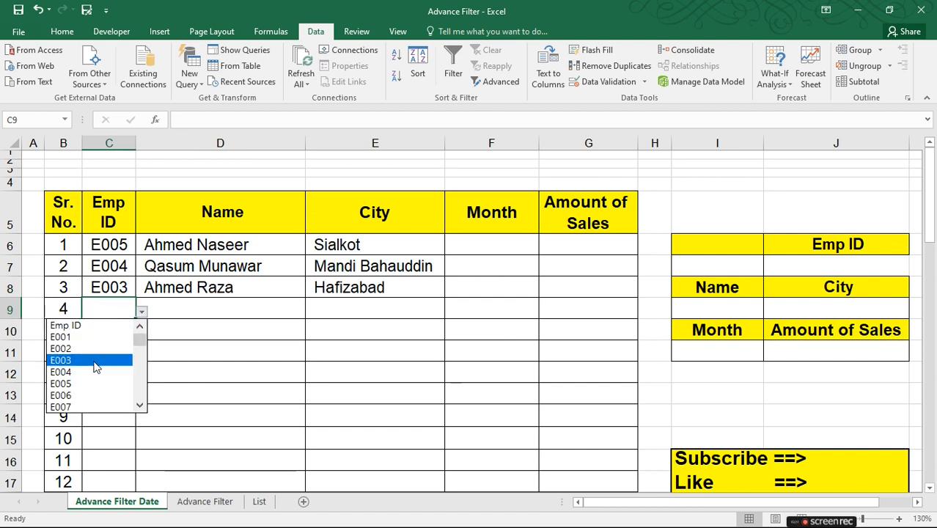
click(70, 376)
Choose E001 in C10 and E003 in C11 from the Emp ID dropdowns
scroll(108, 259, down, 3)
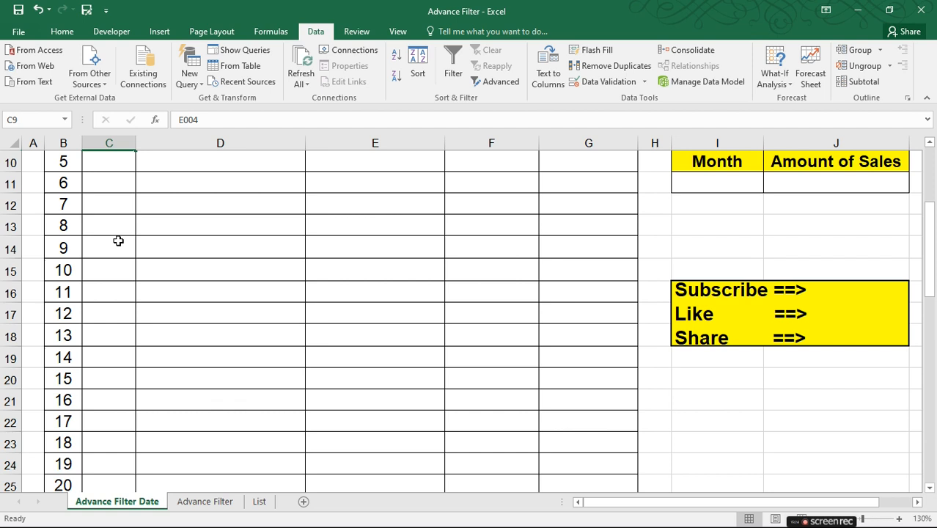
scroll(121, 264, up, 3)
click(114, 330)
click(141, 333)
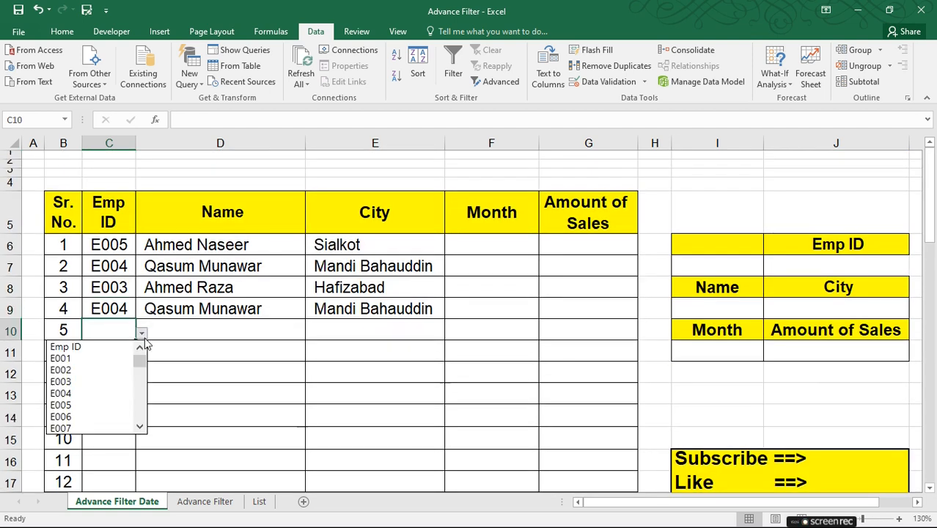
click(84, 358)
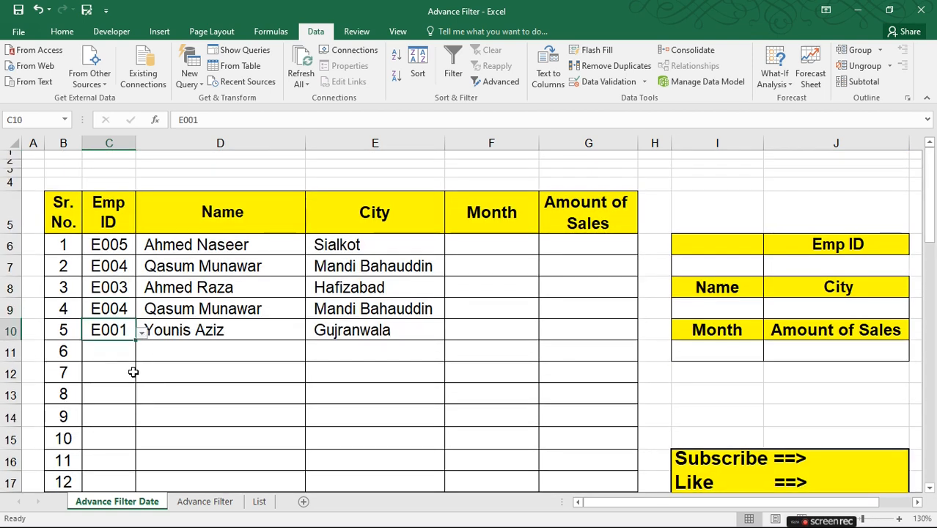
scroll(108, 324, down, 1)
click(109, 325)
click(149, 328)
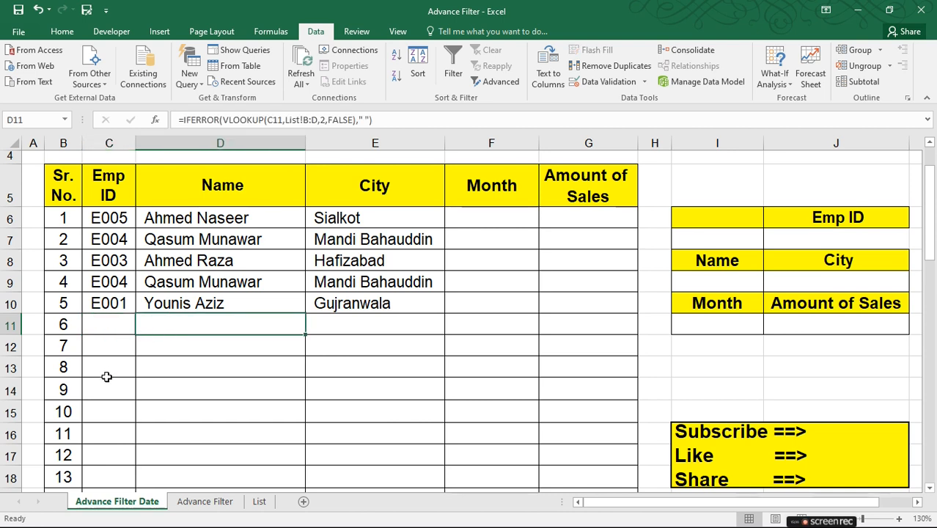
click(117, 327)
click(142, 330)
click(102, 382)
Fill the Emp ID dropdown cells C12 to C14 with E005, E003 and E004
scroll(103, 382, down, 2)
click(111, 209)
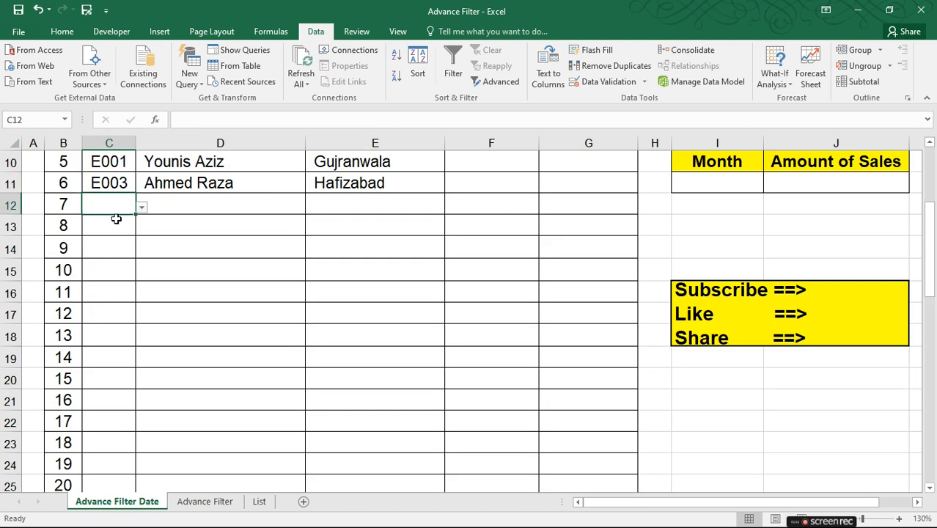
click(141, 209)
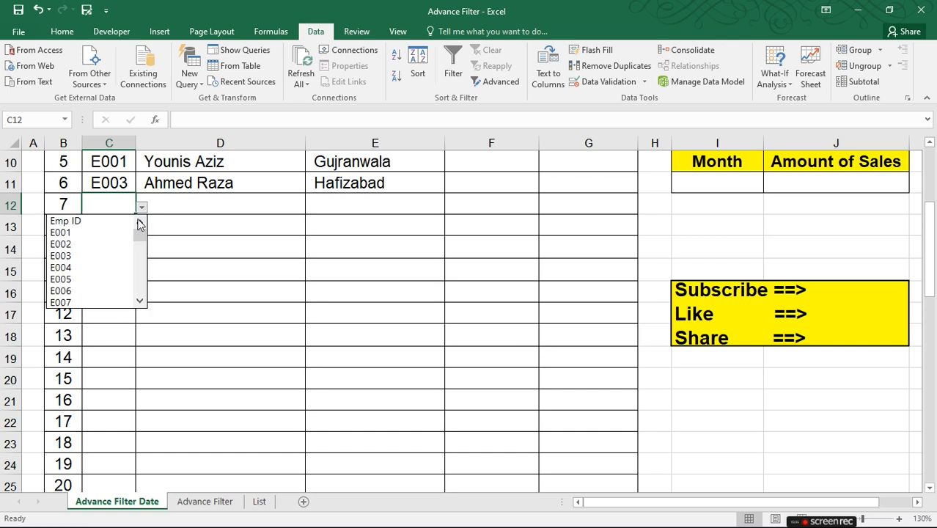
click(82, 281)
click(113, 228)
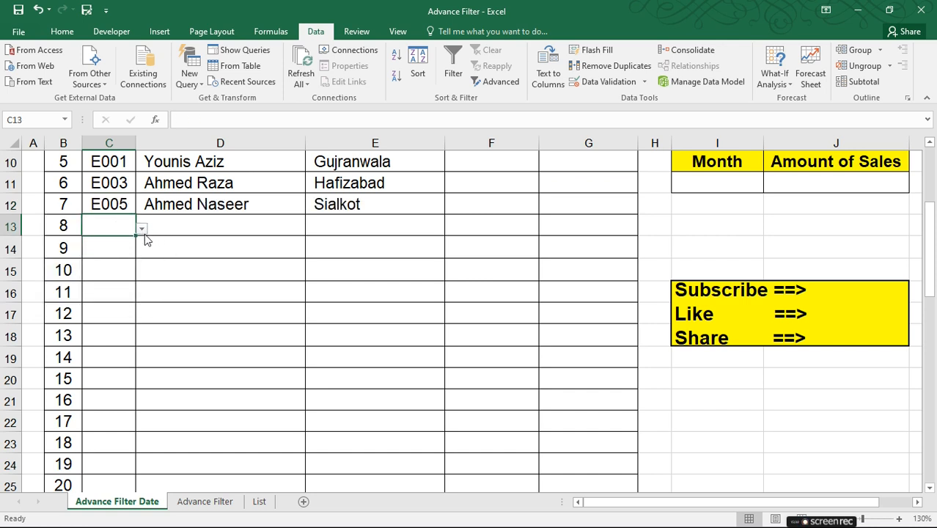
click(142, 228)
click(91, 277)
click(102, 245)
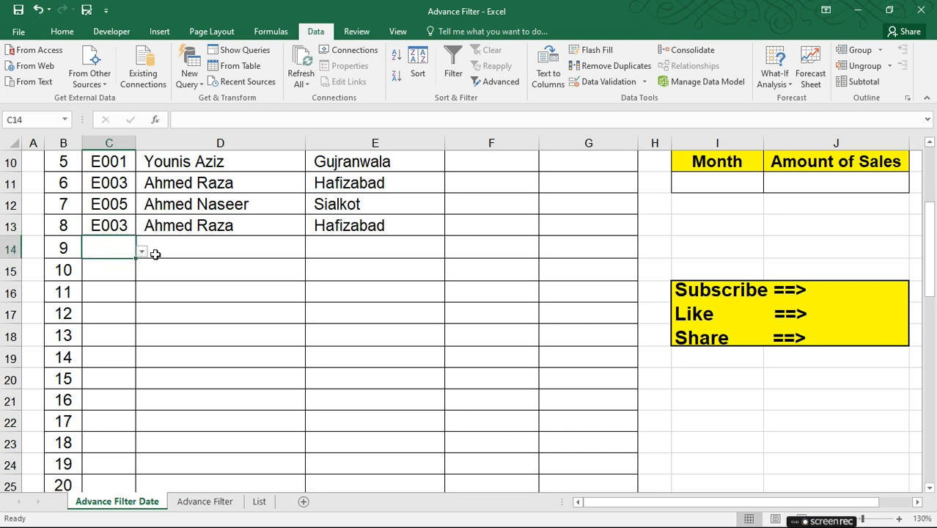
click(142, 251)
click(94, 310)
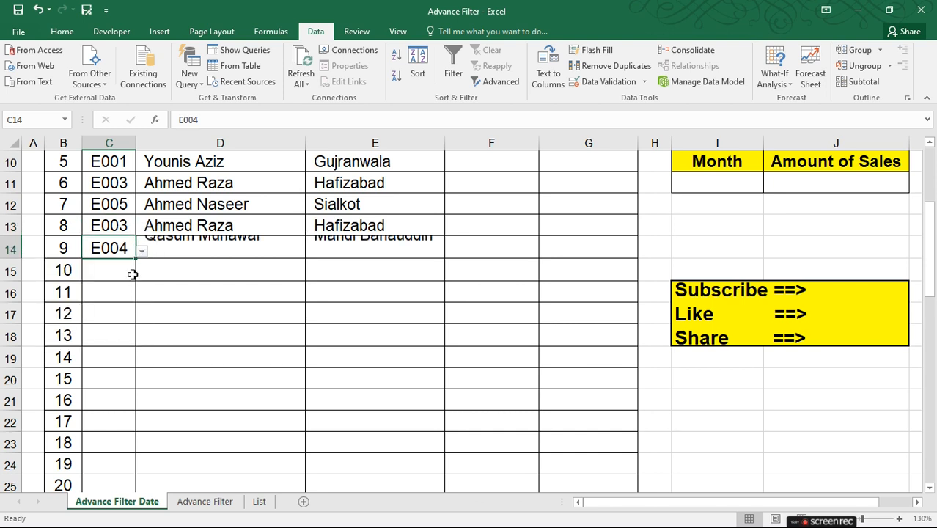
Pick an Emp ID from further down the dropdown list for C15, serial number 10
click(126, 270)
click(144, 275)
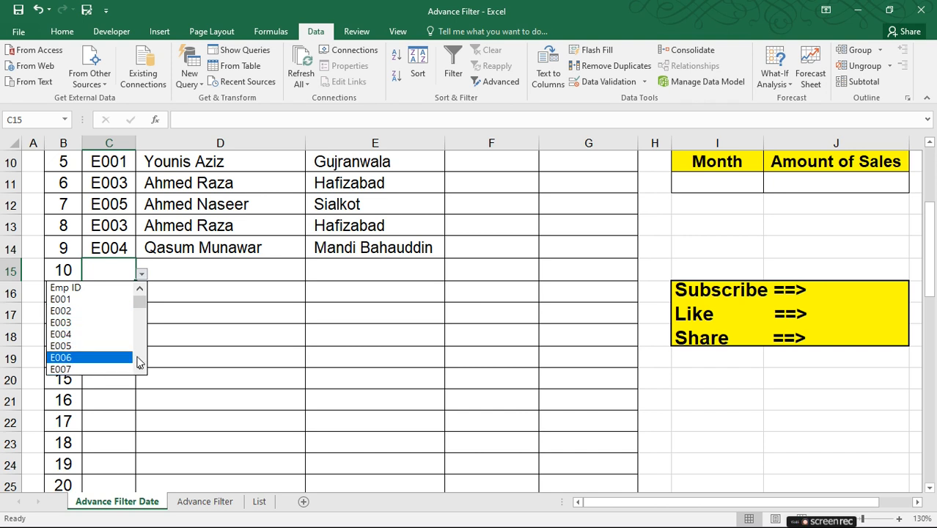
click(141, 369)
click(141, 370)
click(141, 370)
click(141, 369)
click(140, 369)
click(84, 357)
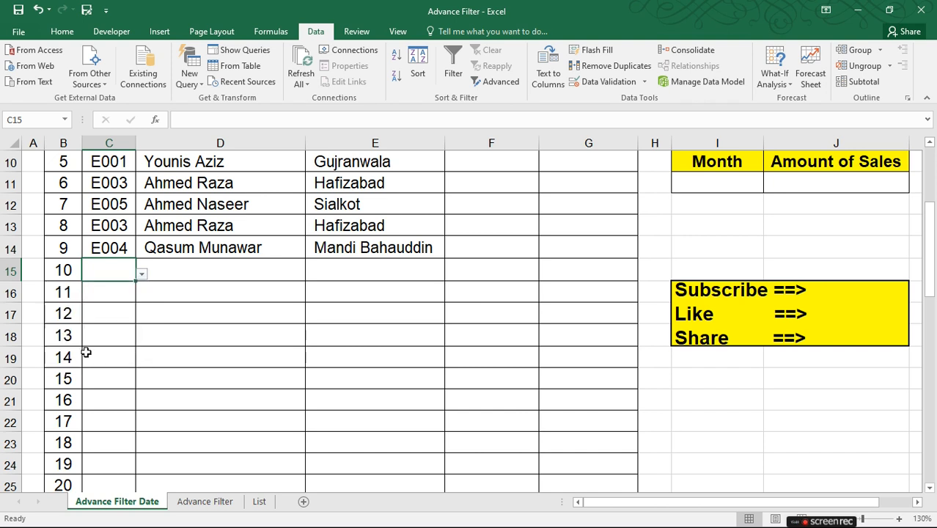
Choose E011 in C15 and E040 in C16 from the Emp ID dropdowns
click(109, 292)
click(147, 301)
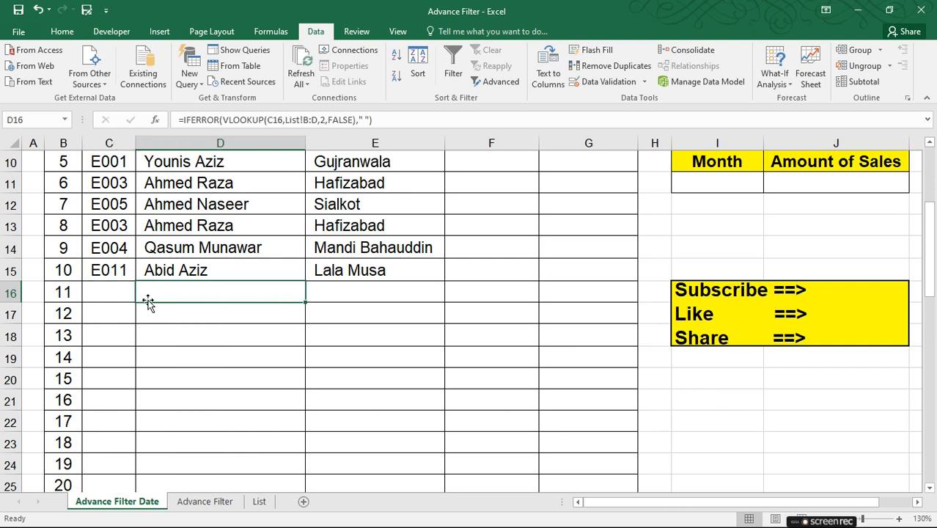
click(126, 294)
click(142, 295)
drag(146, 330, 141, 378)
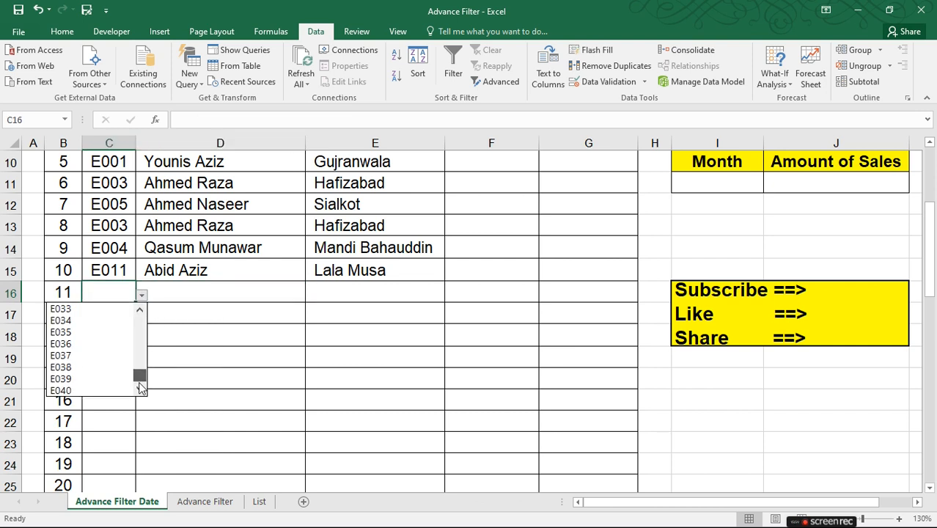
click(69, 391)
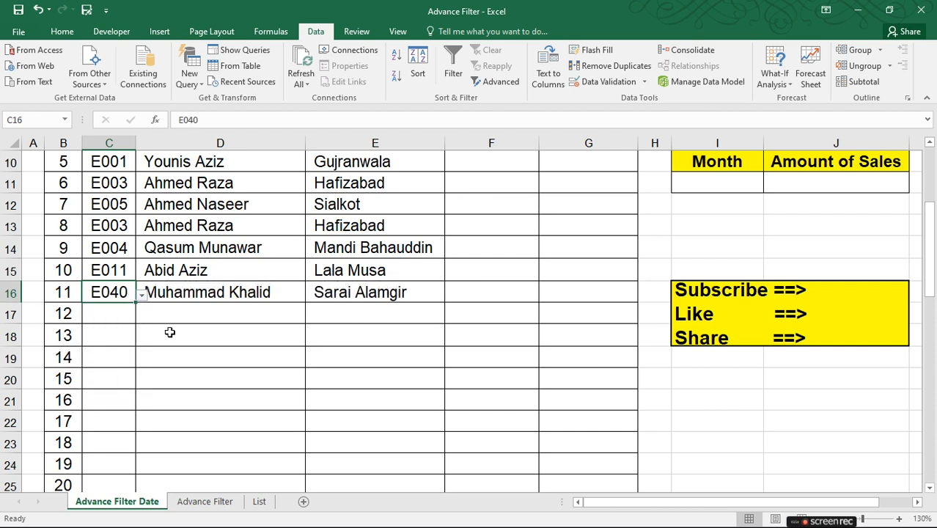
Try to enter E041, an ID missing from the List sheet, as the Emp ID in C17
click(116, 314)
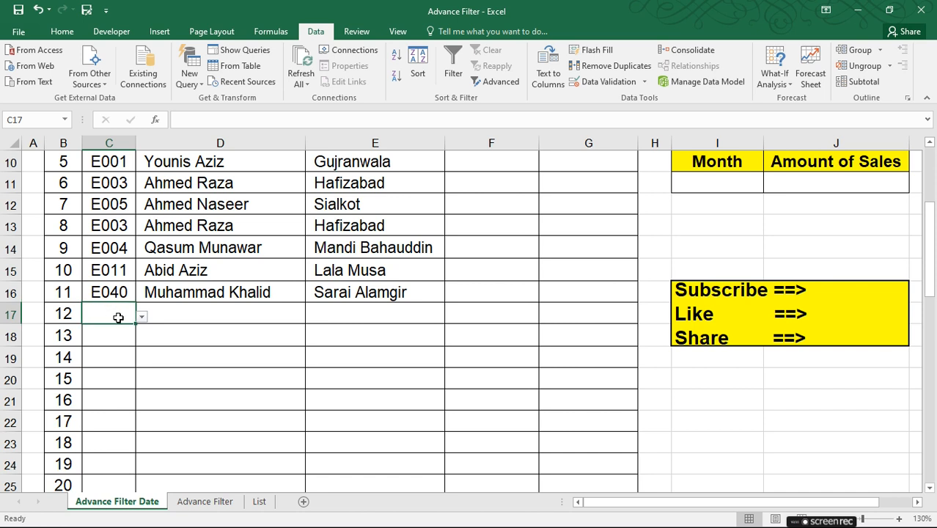
text(E041)
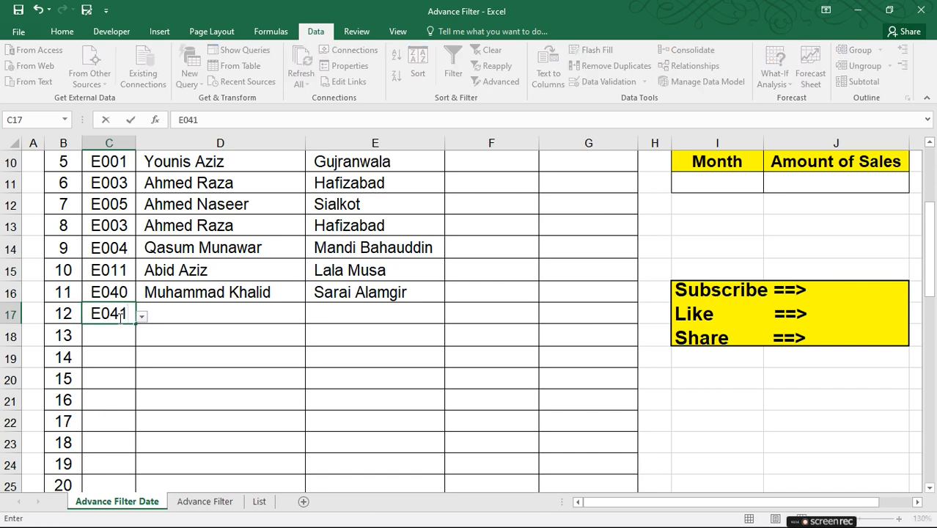
key(Return)
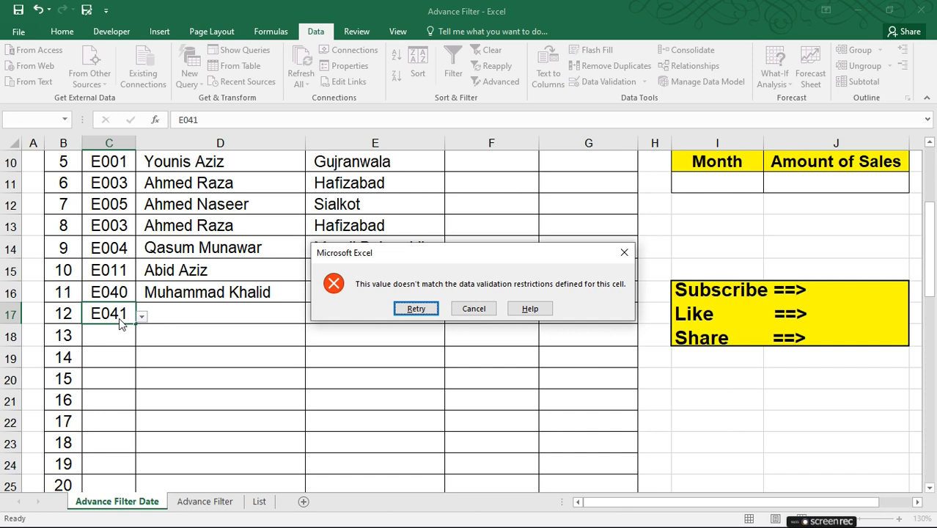
key(Escape)
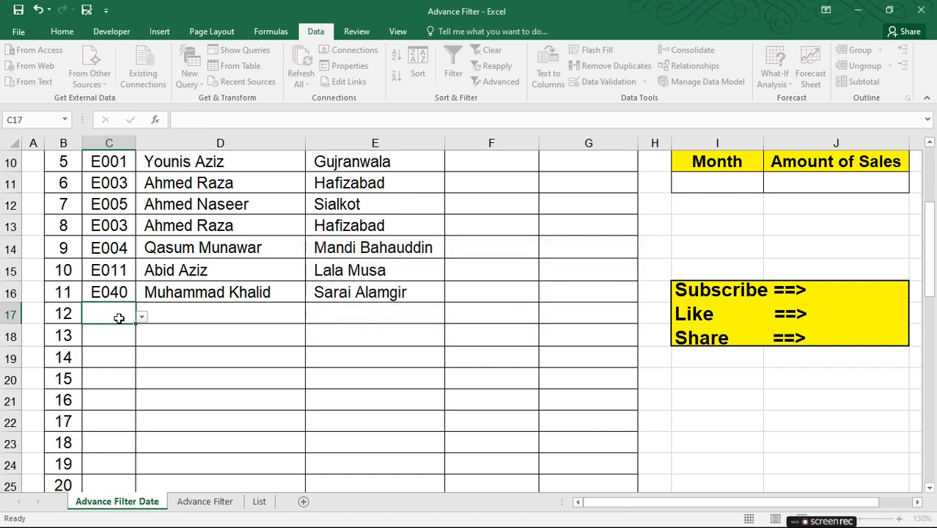
click(182, 331)
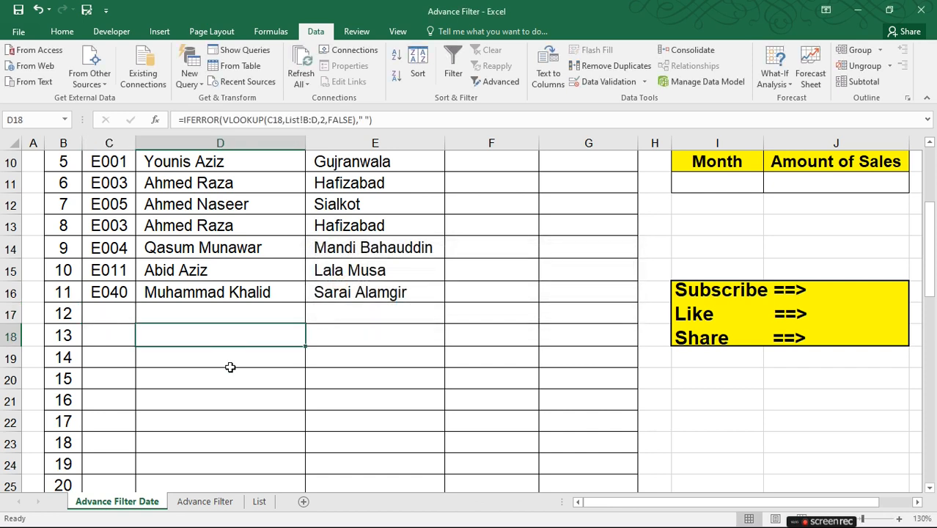
On the List sheet, copy the last employee record down into row 42 and change its Emp ID to E041
click(260, 502)
scroll(169, 299, down, 4)
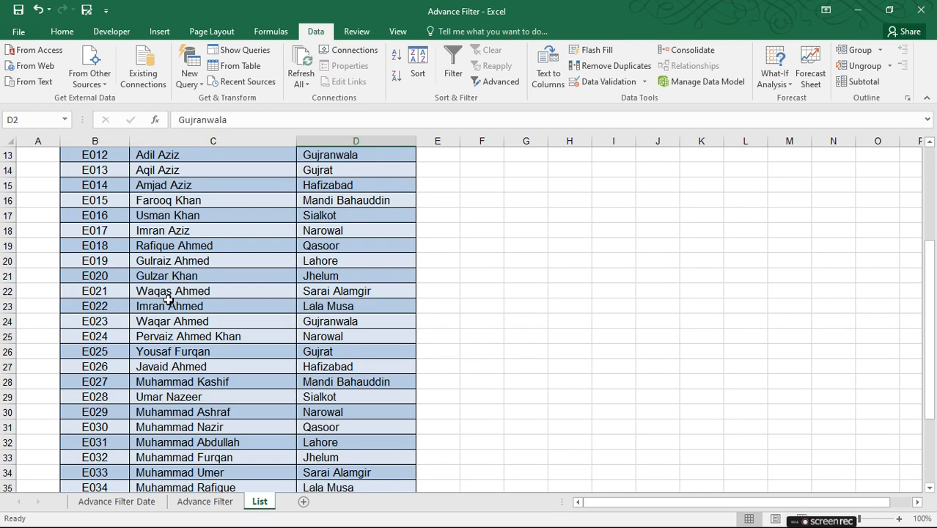
scroll(168, 299, down, 6)
click(104, 317)
click(102, 307)
drag(95, 319, 355, 319)
key(ctrl+d)
key(F2)
key(BackSpace)
text(1)
key(Tab)
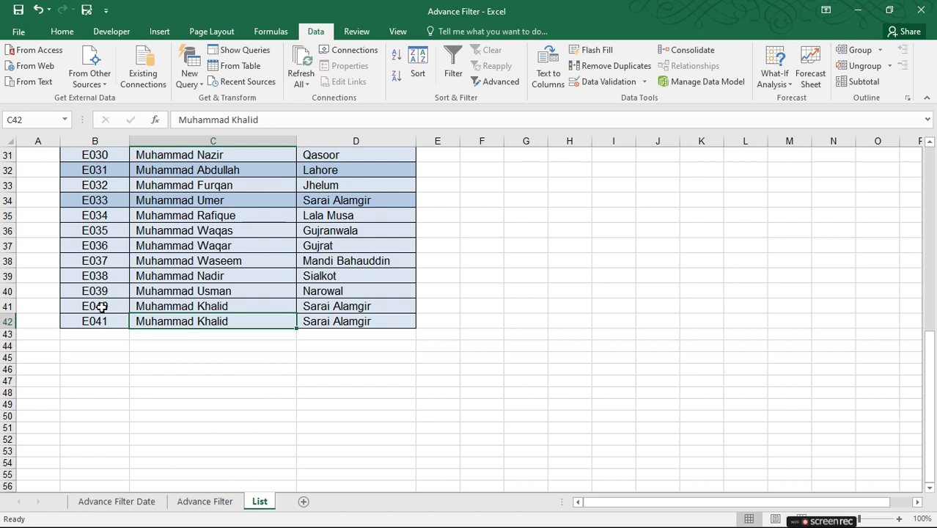
Enter the new employee's name in C42 and the city Kohat in D42
text(Tariq Khan)
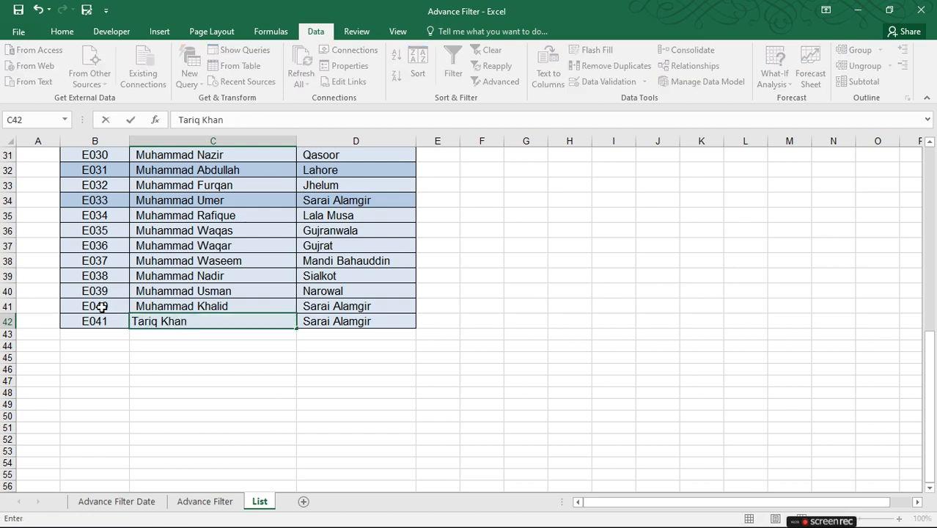
key(Tab)
text(Kohat)
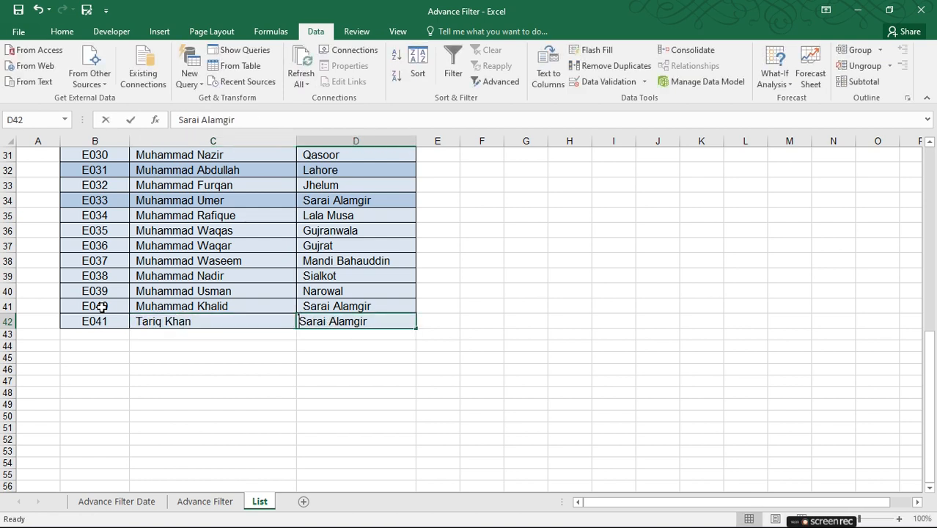
key(Return)
key(Up)
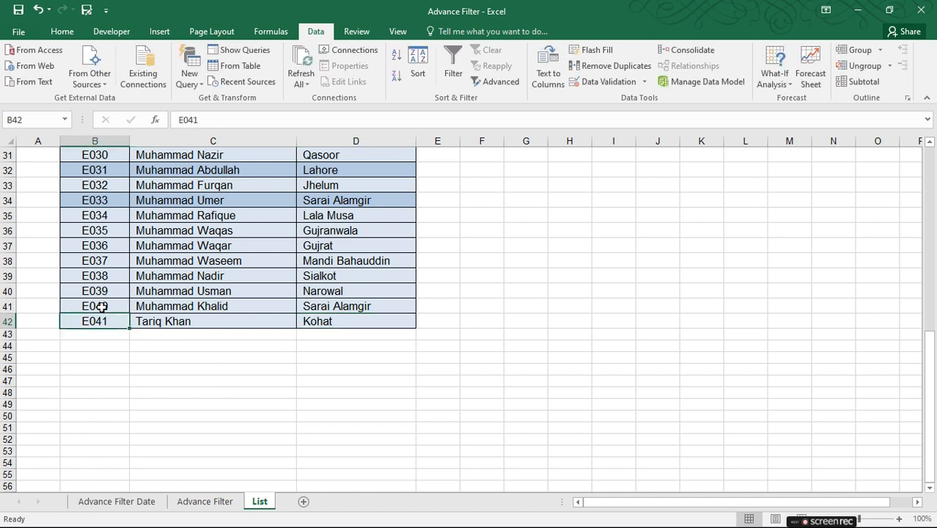
On the Advance Filter Date sheet, enter E041 as the Emp ID in C17
click(120, 501)
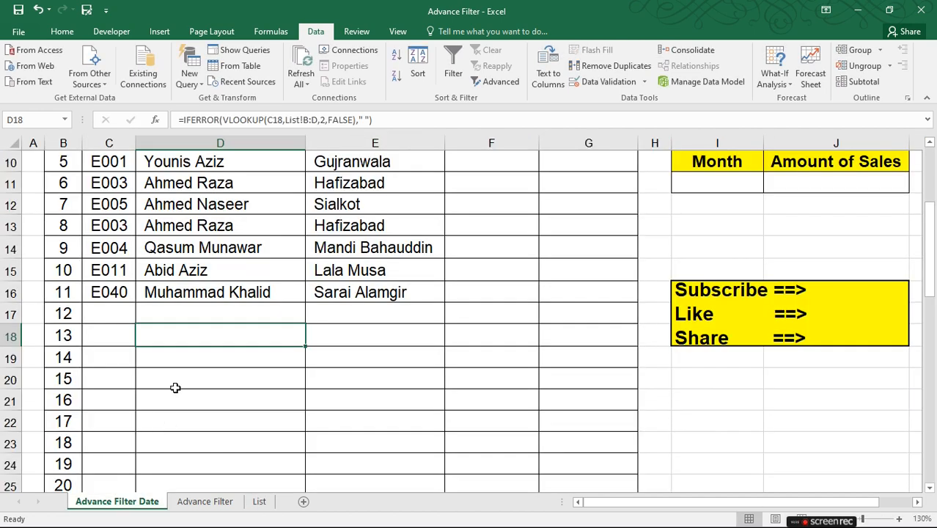
click(113, 314)
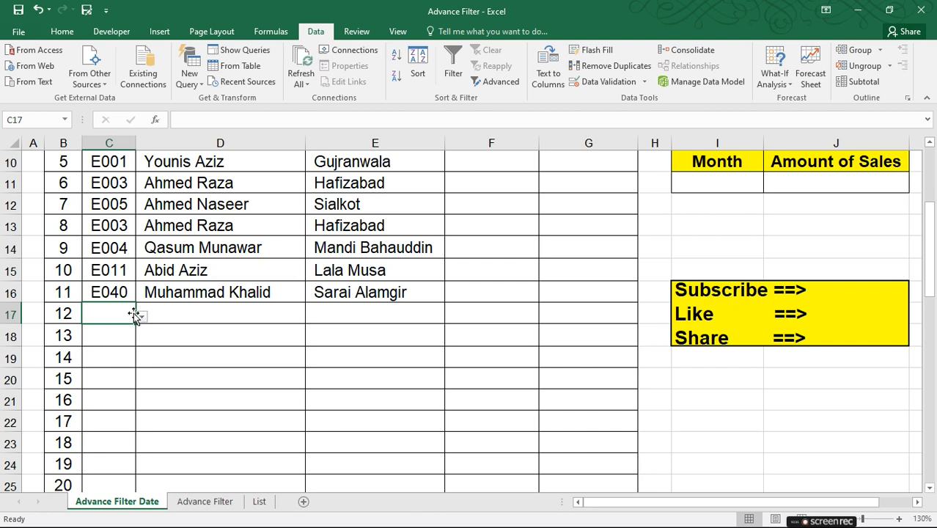
key(ctrl+d)
key(F2)
key(BackSpace)
text(1)
key(Return)
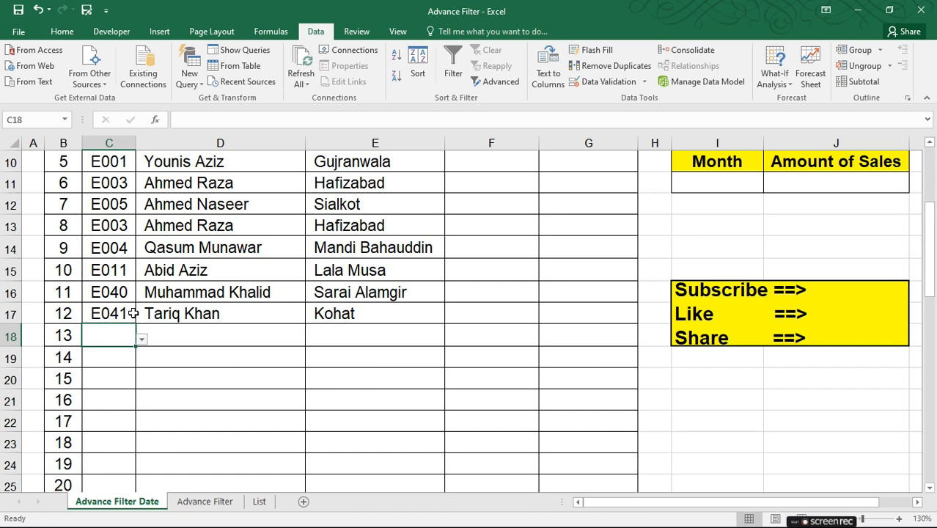
On the List sheet, copy the E041 record B42:D42 into row 1048575, starting at B1048575
key(ctrl+Page_Down)
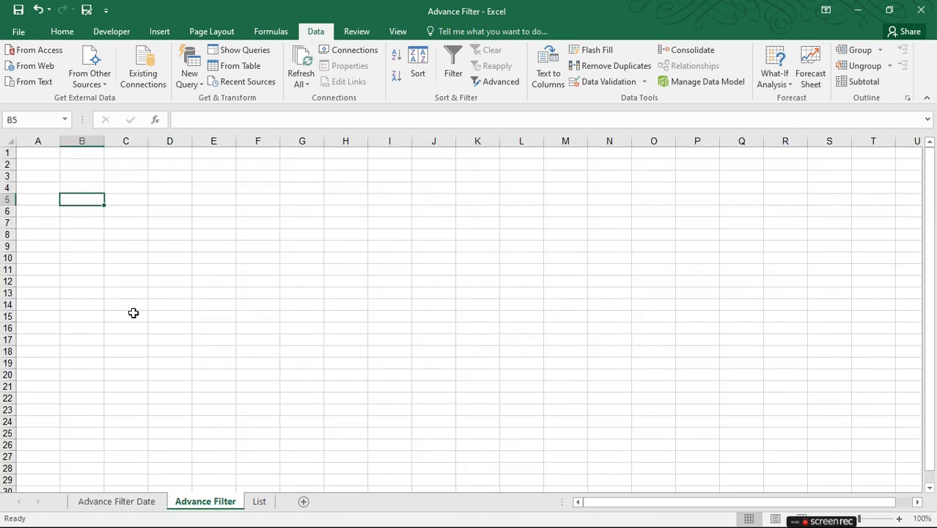
key(ctrl+Page_Down)
click(100, 343)
drag(255, 328, 366, 321)
key(ctrl+c)
key(Down)
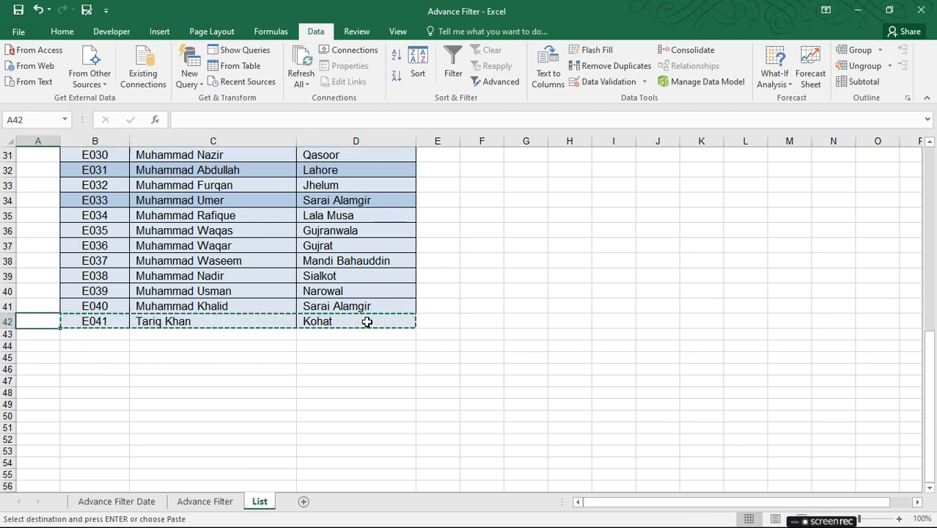
key(ctrl+Down)
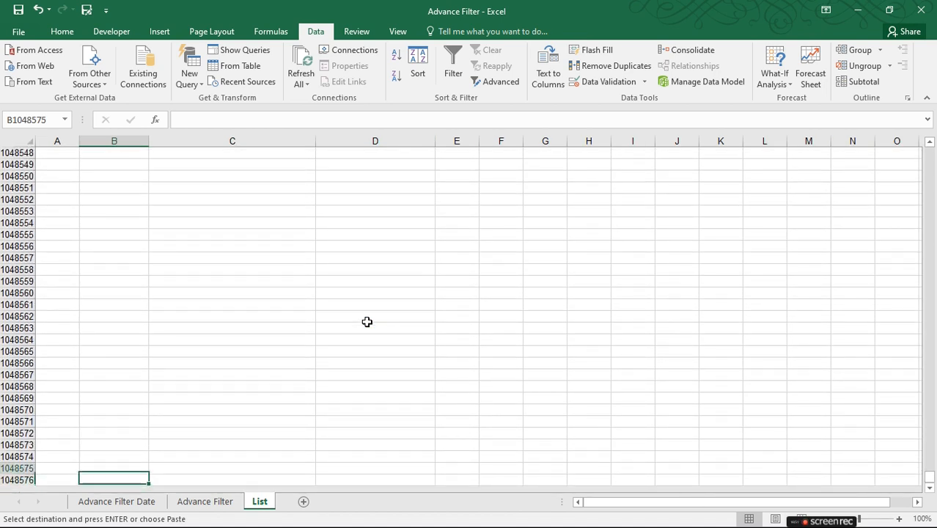
key(Up)
key(shift+Right)
key(shift+Right)
key(Return)
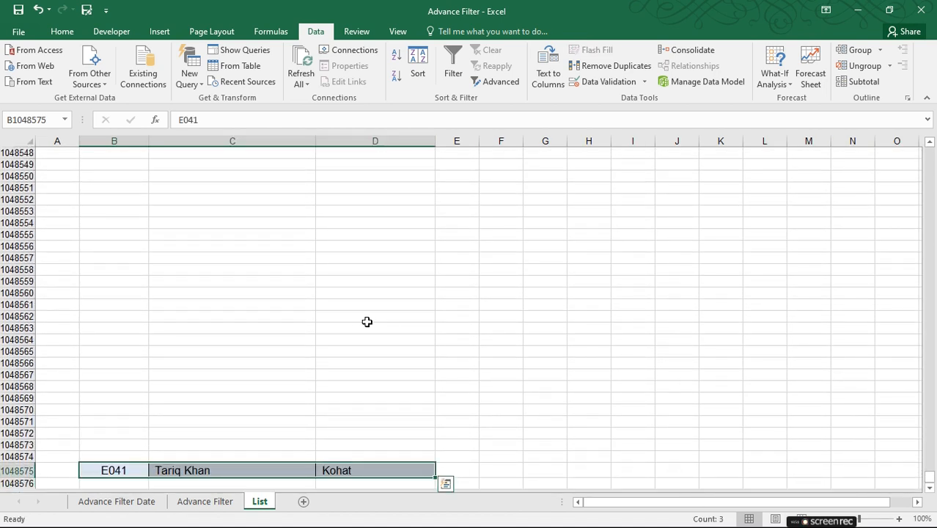
Change the copied record in row 1048575 to Emp ID E501, a new employee name and the city Peshawar
key(F2)
key(BackSpace)
key(BackSpace)
key(BackSpace)
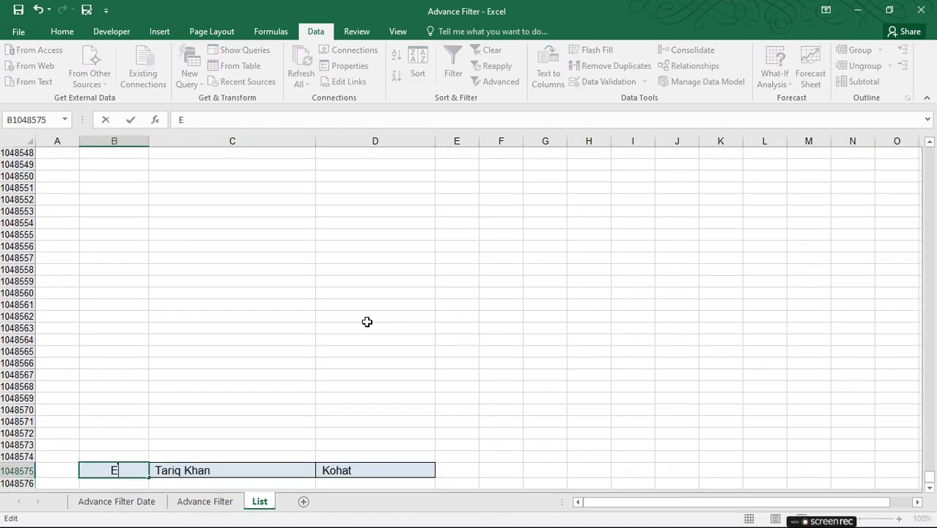
text(501)
key(Tab)
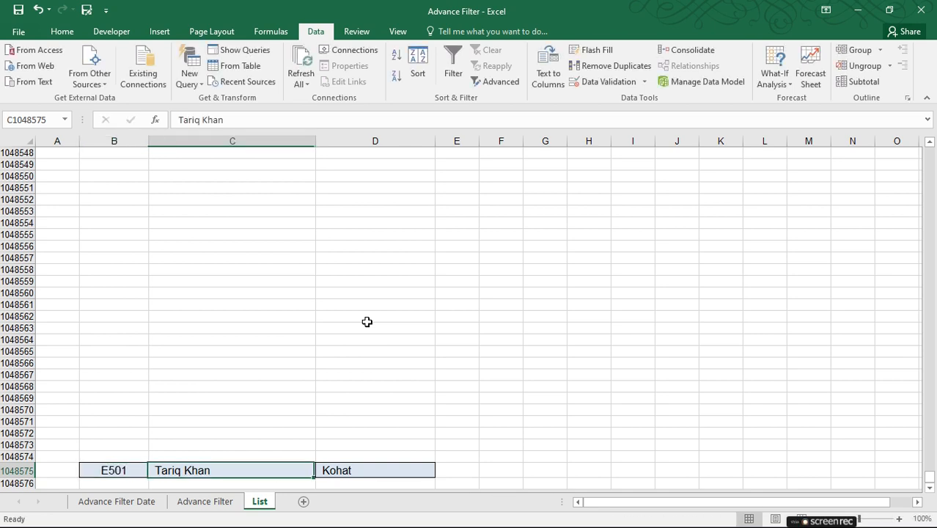
text(Muhammad )
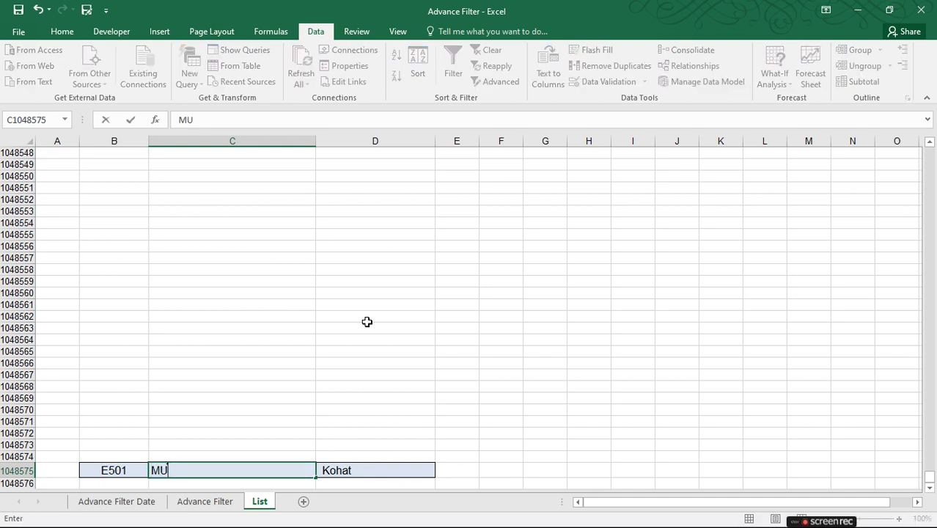
text(Ahmed)
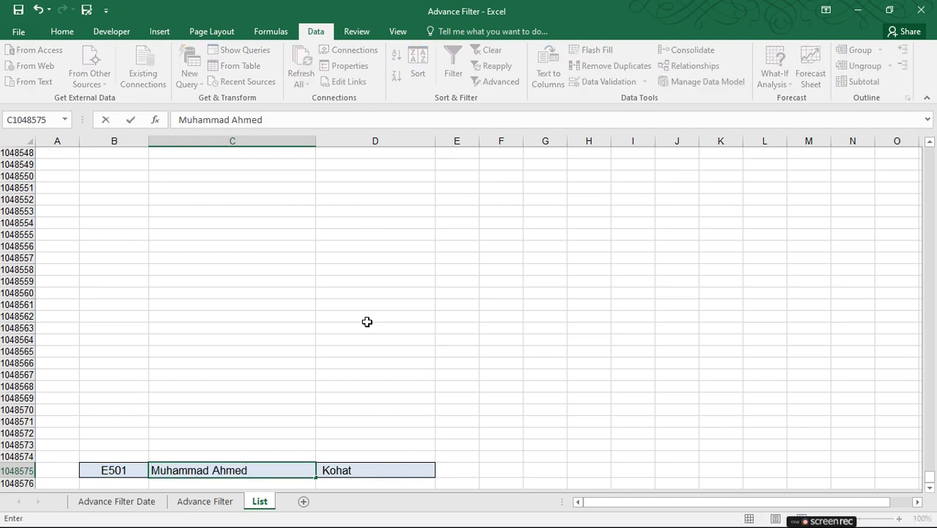
key(Tab)
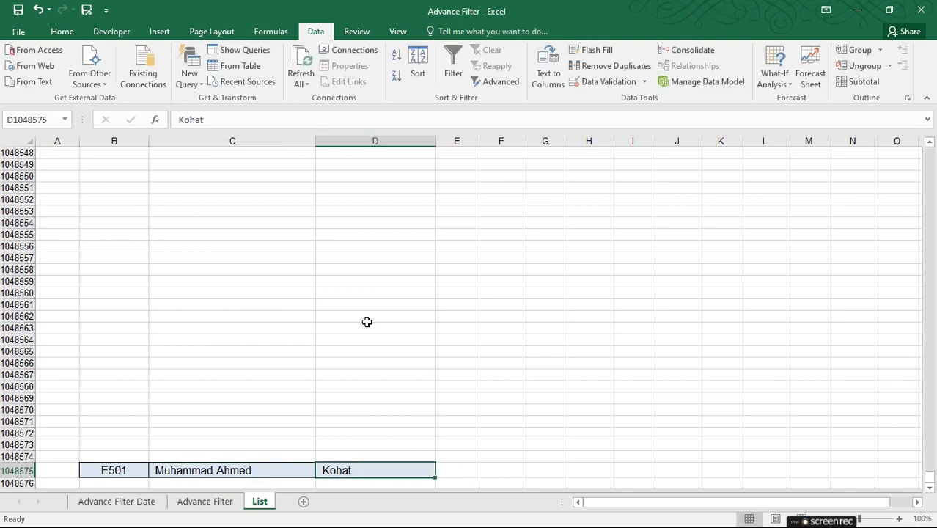
text(Peshawar)
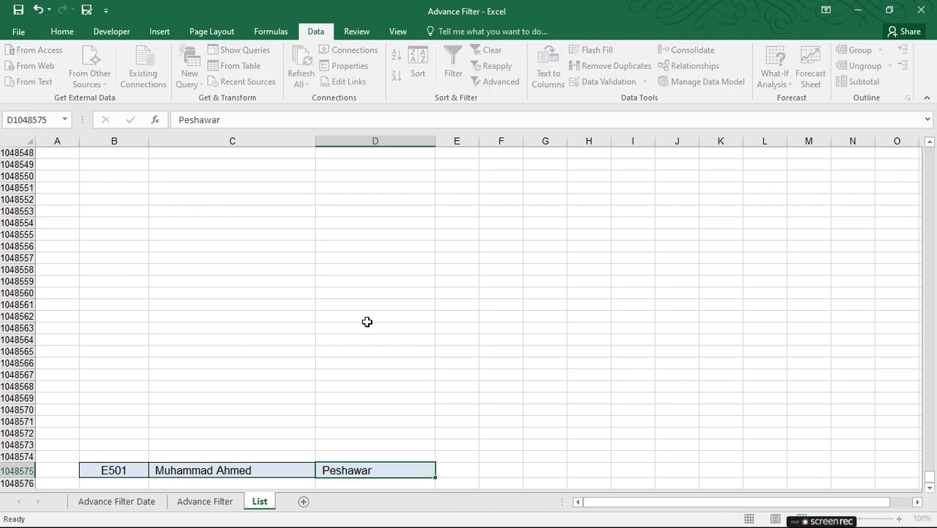
key(Tab)
On the Advance Filter Date sheet, enter E501 as the Emp ID in C18 and check its name and city lookups
key(ctrl+Page_Up)
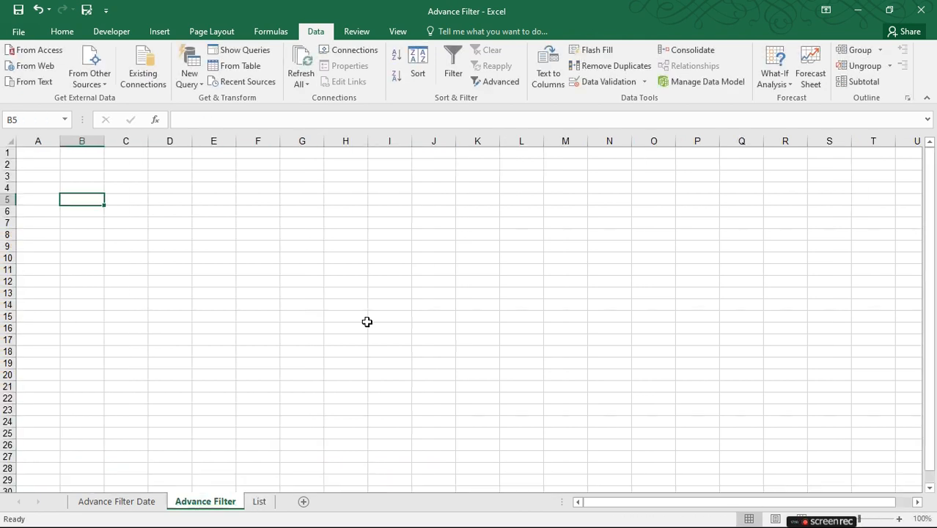
key(ctrl+Page_Up)
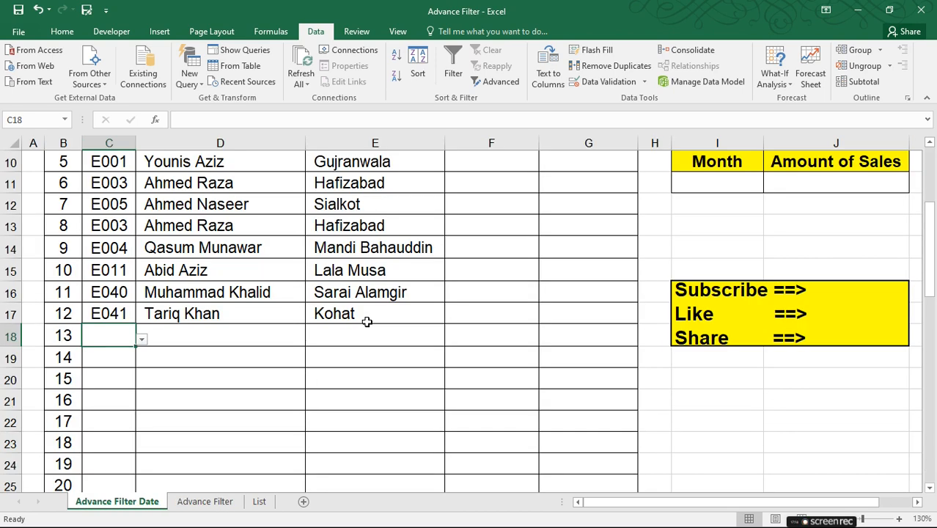
key(ctrl+Page_Down)
key(ctrl+Page_Down)
key(ctrl+Page_Up)
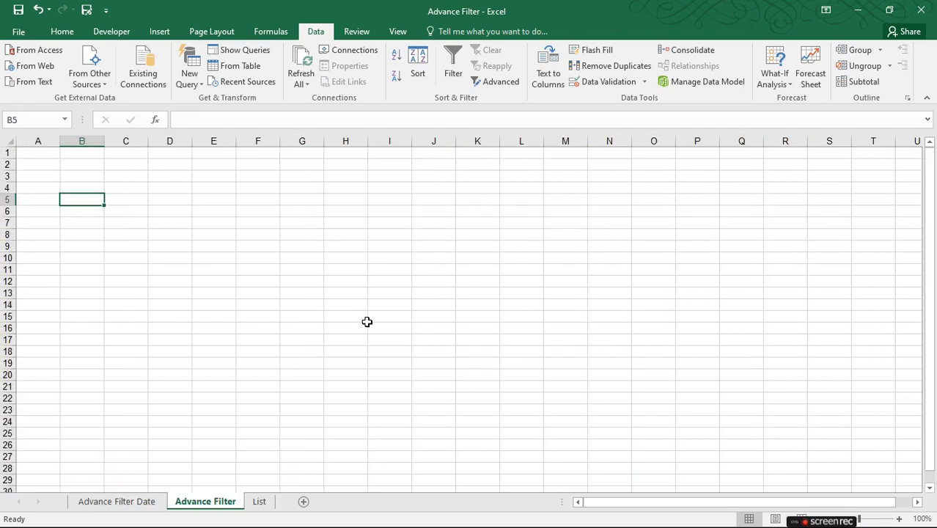
key(ctrl+Page_Up)
key(Up)
key(Down)
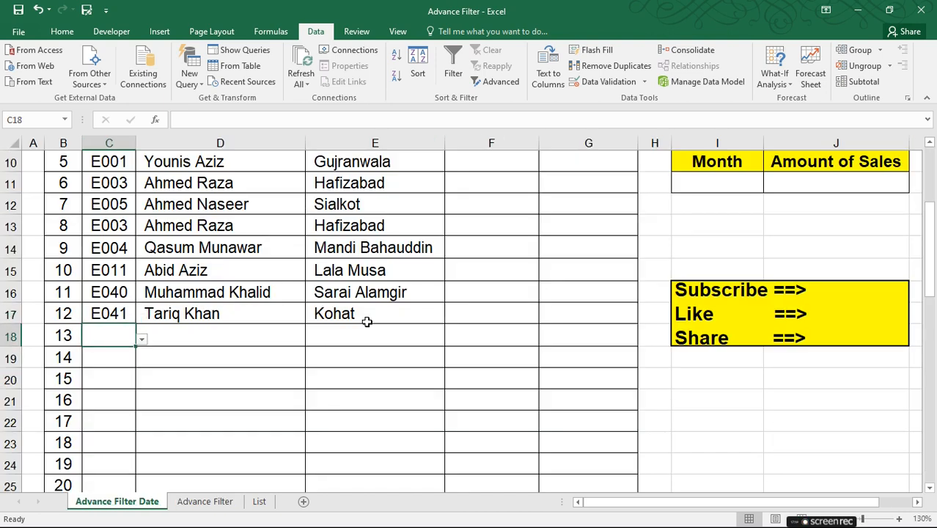
text(E501)
key(Return)
key(Up)
key(Right)
key(Right)
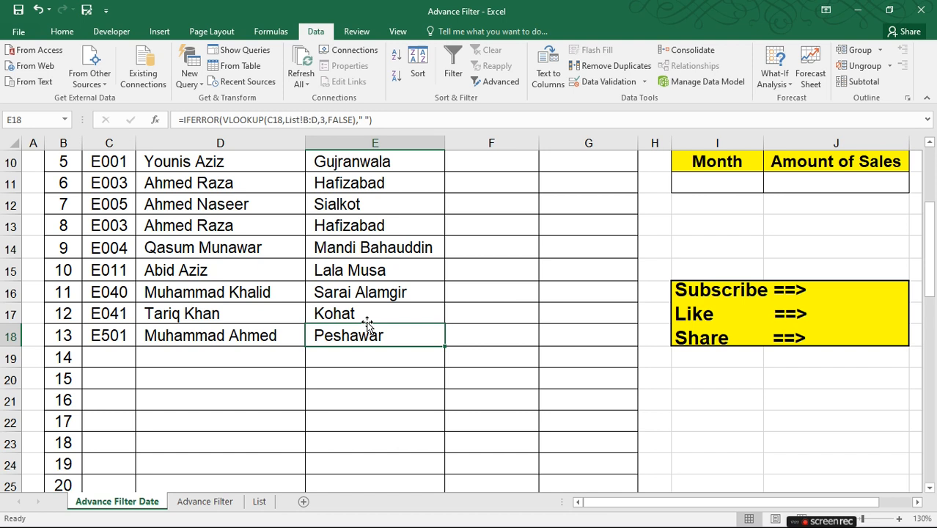
Delete row 1048575 with the E501 record from the List sheet and return to the start of the list
key(ctrl+Page_Down)
key(ctrl+Down)
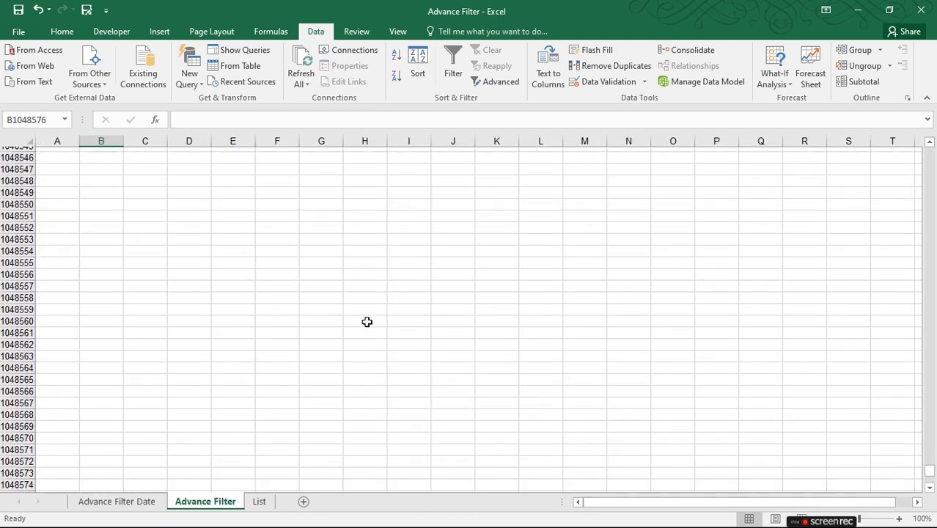
key(ctrl+Page_Down)
key(Down)
key(Up)
key(Up)
key(Down)
key(shift+space)
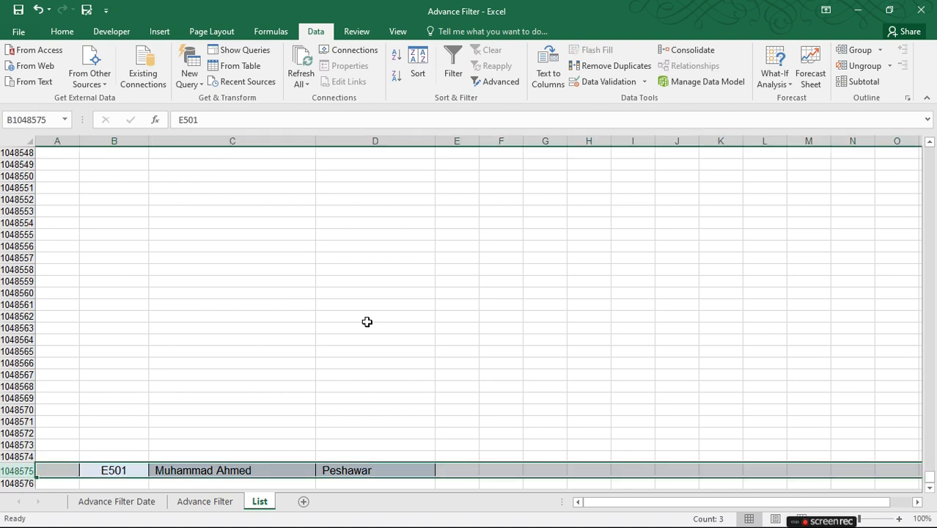
key(Left)
key(shift+space)
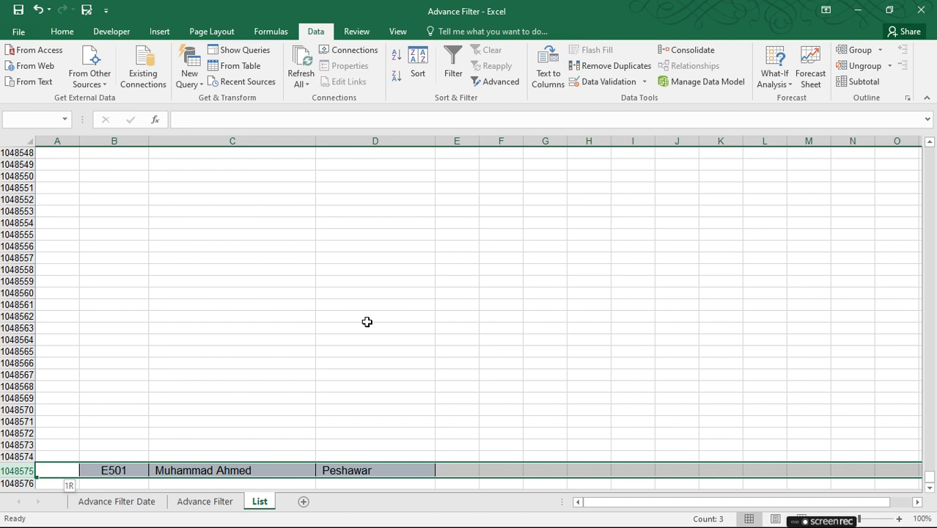
key(ctrl+minus)
key(Up)
key(Up)
key(Up)
key(ctrl+Up)
key(Down)
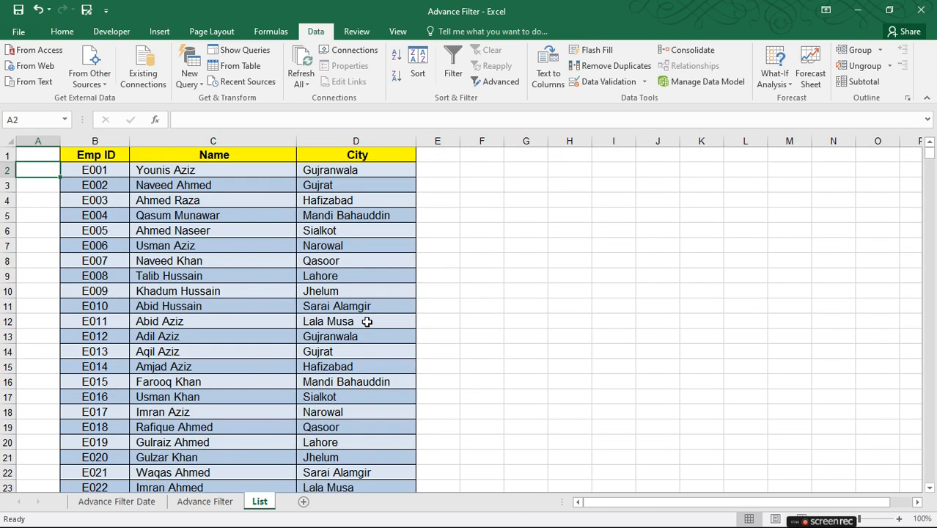
Review the employee records on the List sheet down to the last row and compare them with the sales table on the Advance Filter Date sheet
key(Down)
key(Down)
key(Right)
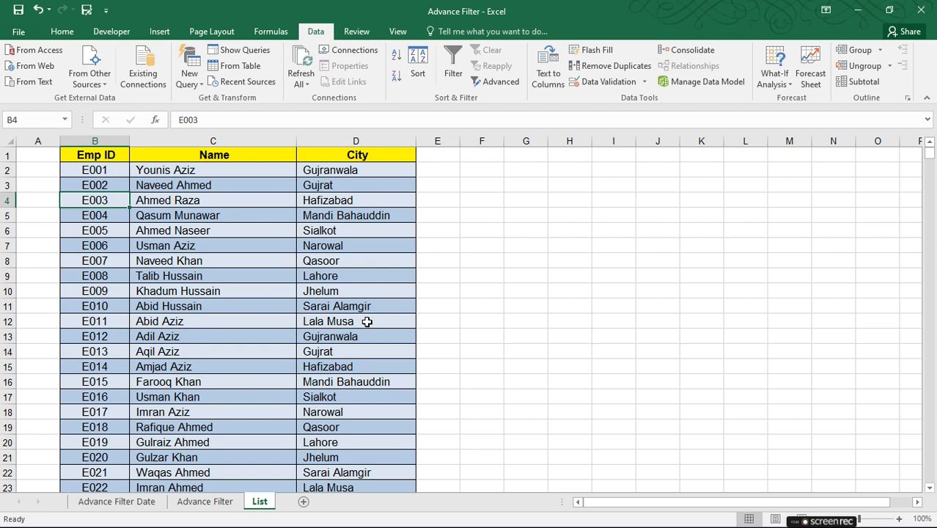
key(ctrl+Home)
scroll(247, 278, down, 11)
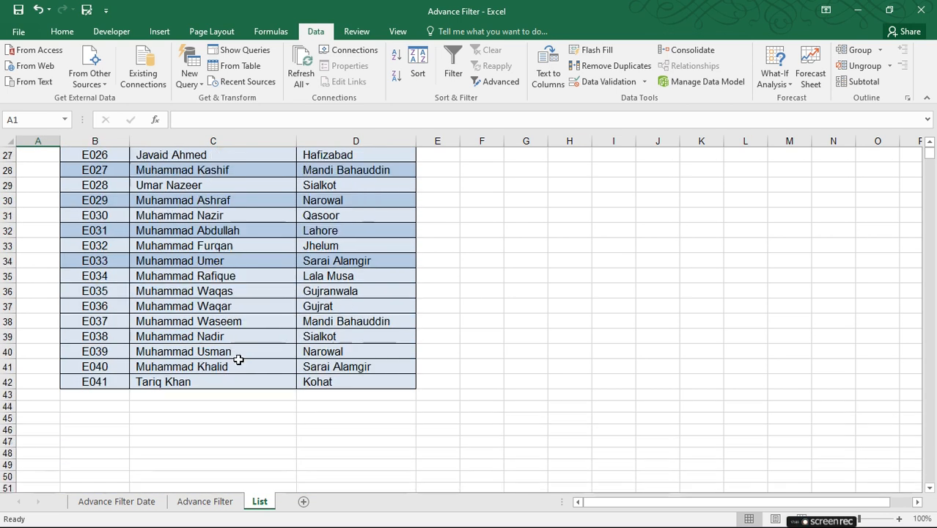
key(ctrl+Page_Up)
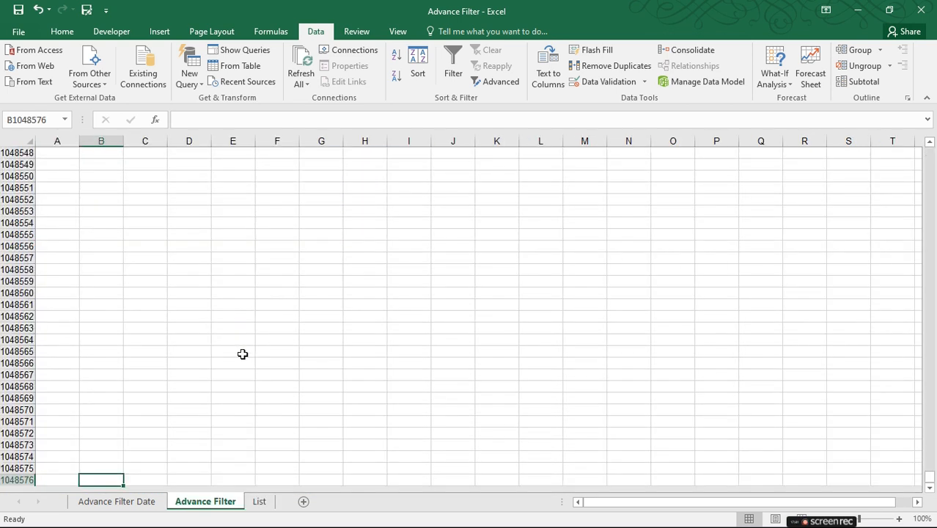
key(ctrl+Page_Up)
key(ctrl+Home)
key(ctrl+Page_Down)
key(ctrl+Page_Down)
key(ctrl+Page_Up)
key(ctrl+Page_Up)
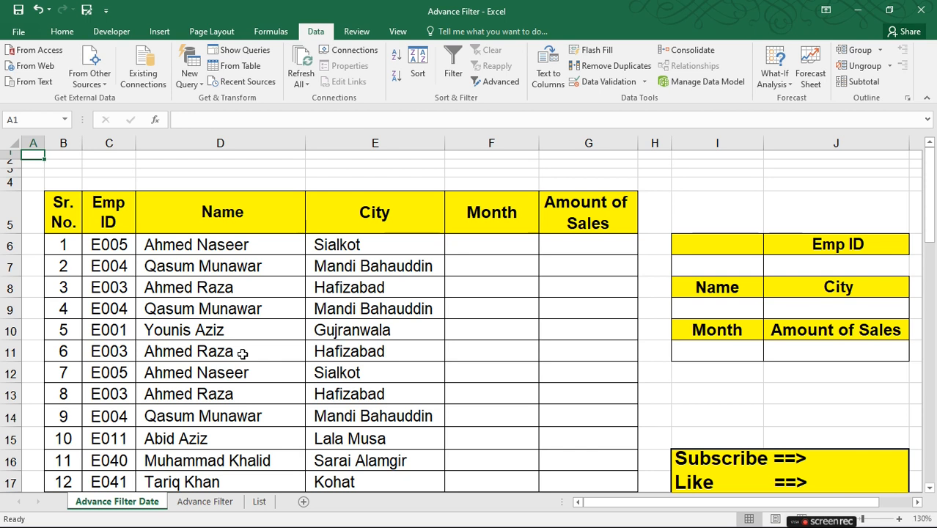
key(ctrl+Page_Down)
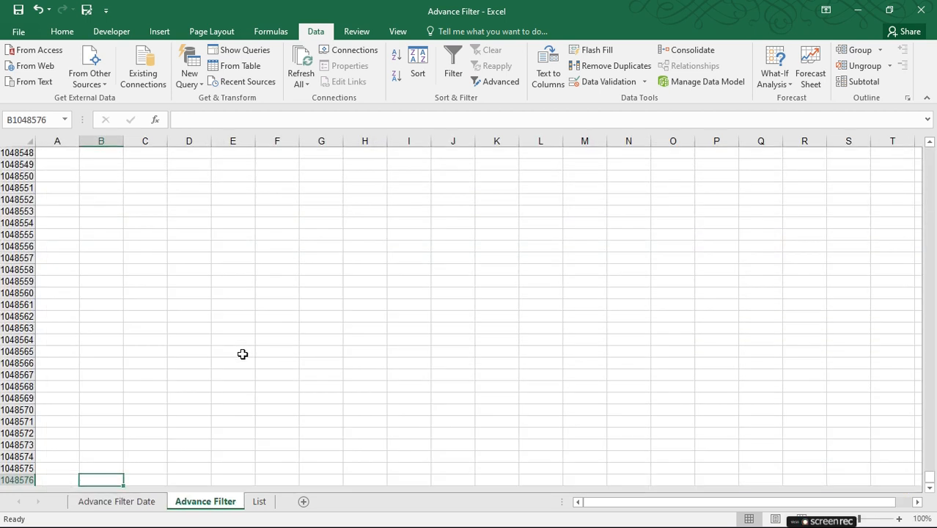
key(ctrl+Page_Down)
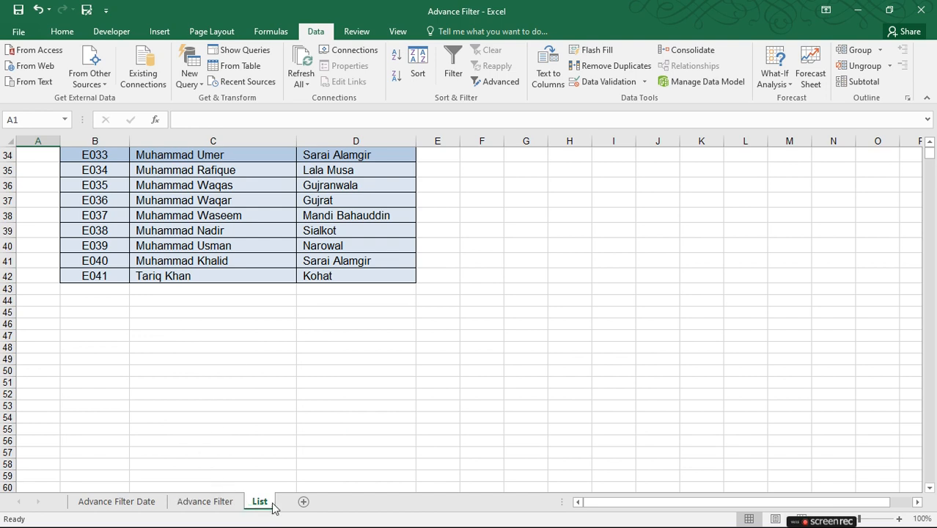
key(ctrl+Page_Up)
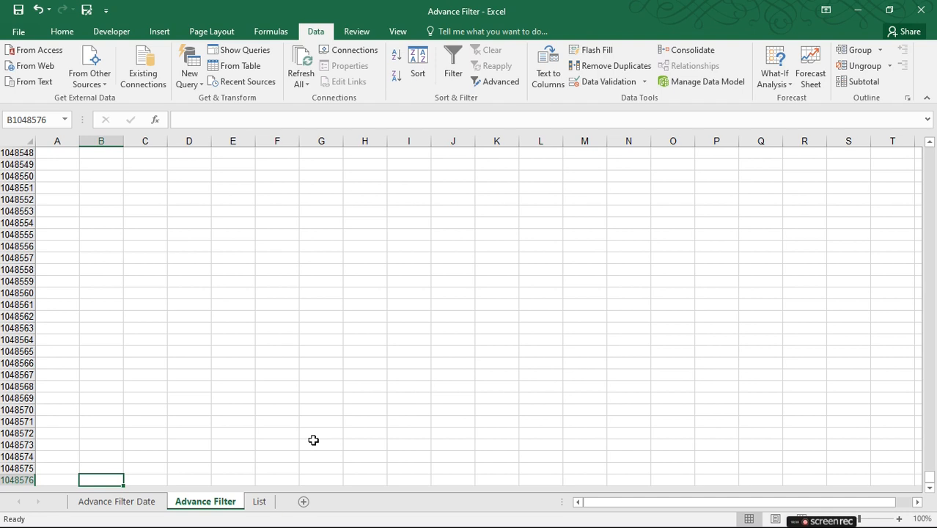
key(ctrl+Page_Up)
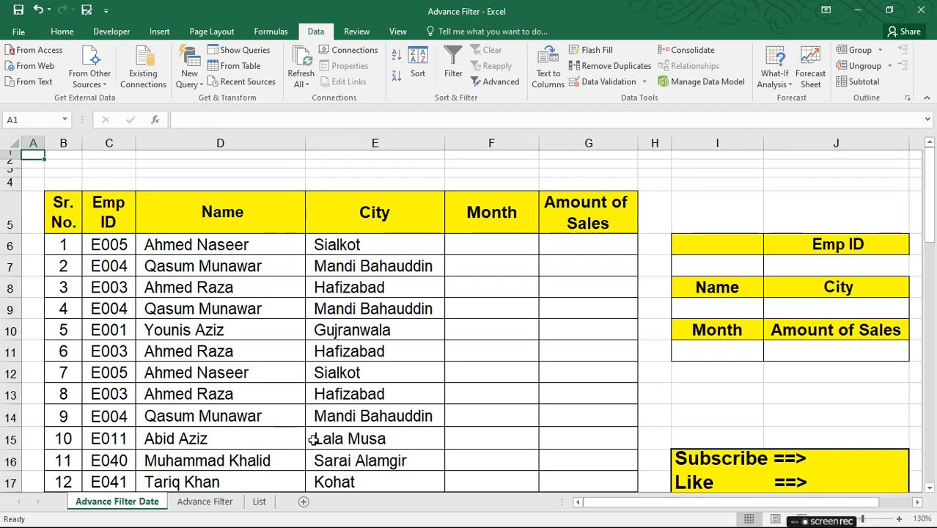
In the Month column of the sales table, enter Jan, Mar and Feb in F6:F8
key(Down)
key(Down)
key(Down)
key(Down)
key(Down)
key(Down)
key(Right)
key(Right)
key(Right)
key(Right)
key(Right)
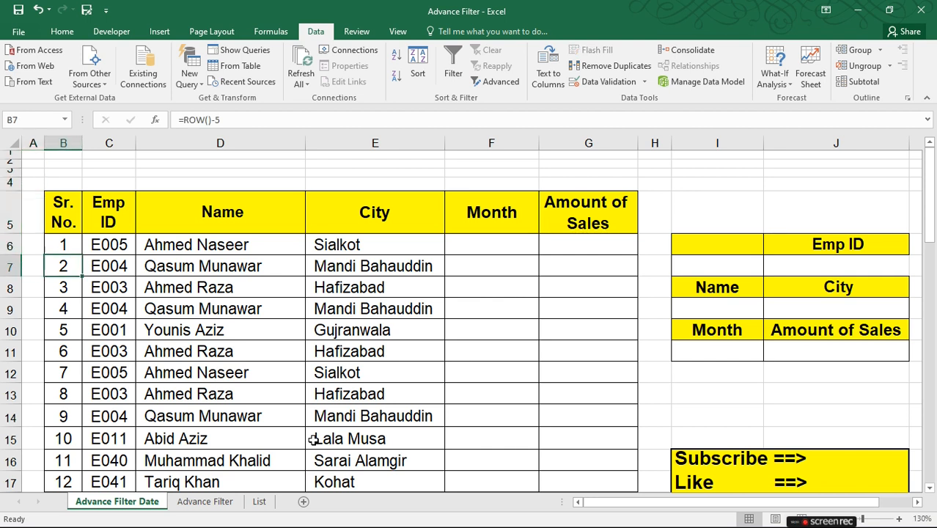
key(Up)
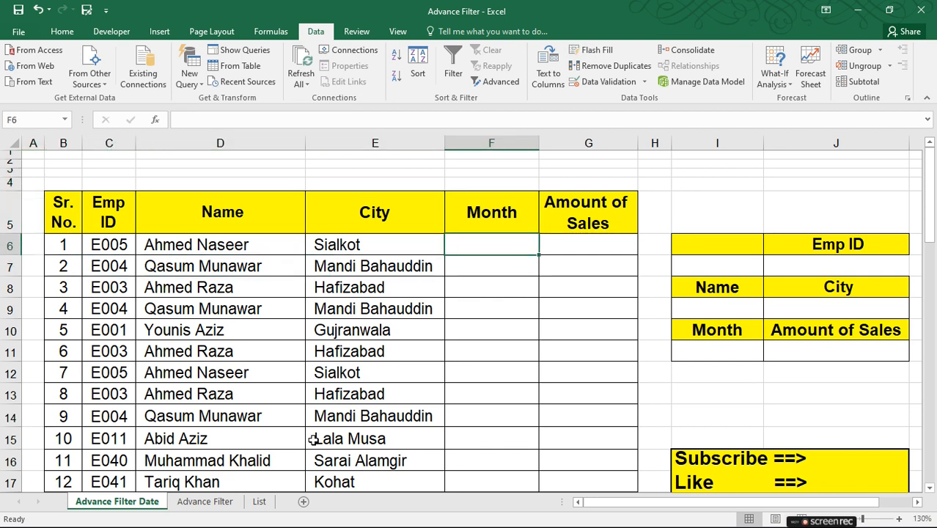
text(Jan)
key(Return)
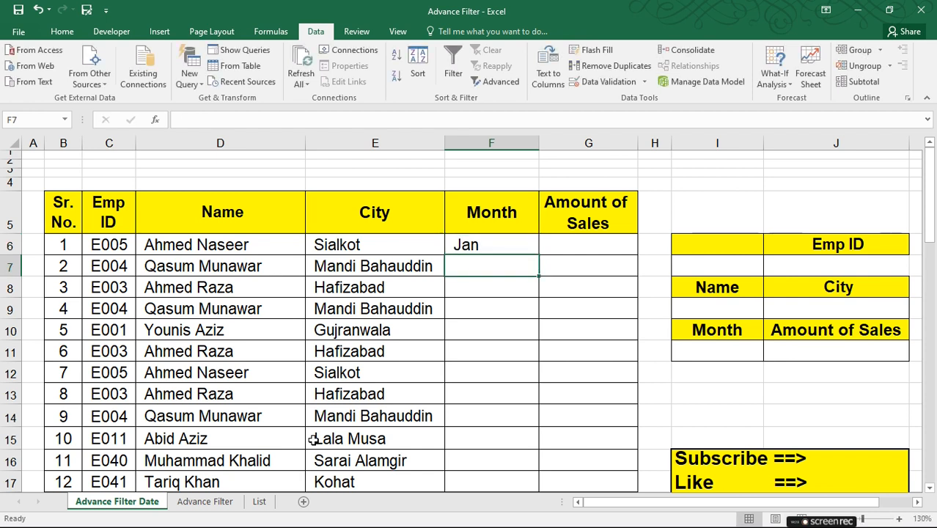
text(Mar)
key(Return)
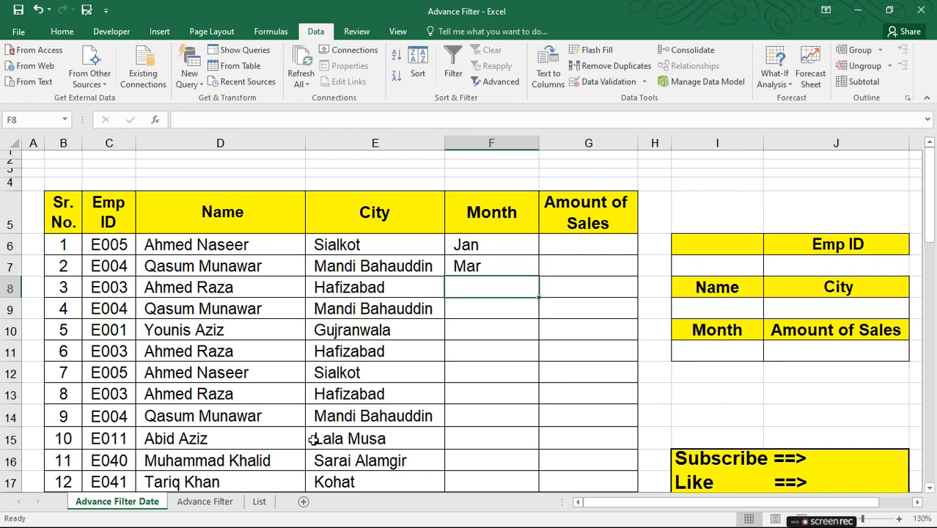
text(Feb)
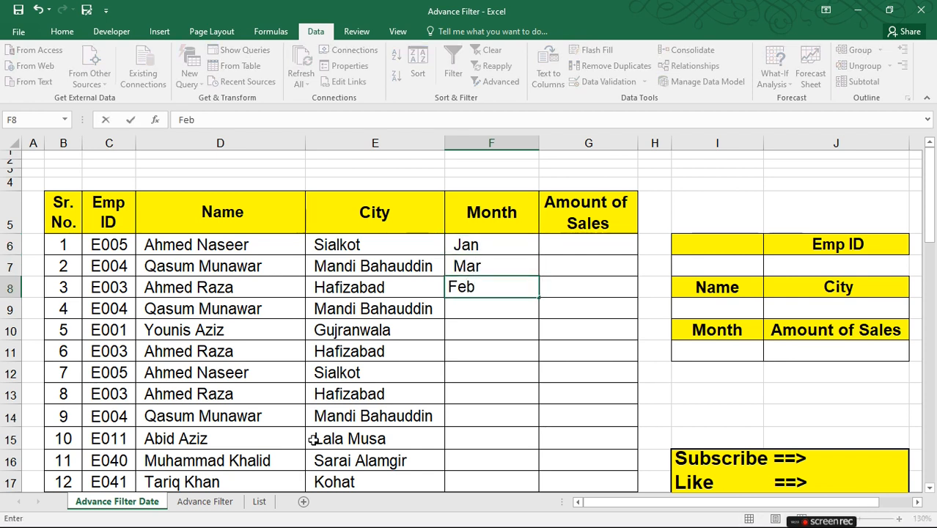
key(Return)
Continue the Month column with Mar, Apr, May, Jan and Feb in F9:F13
text(Ma)
key(Return)
text(Apr)
key(Return)
text(May)
key(Return)
text(Jan)
key(Return)
text(Feb)
key(Return)
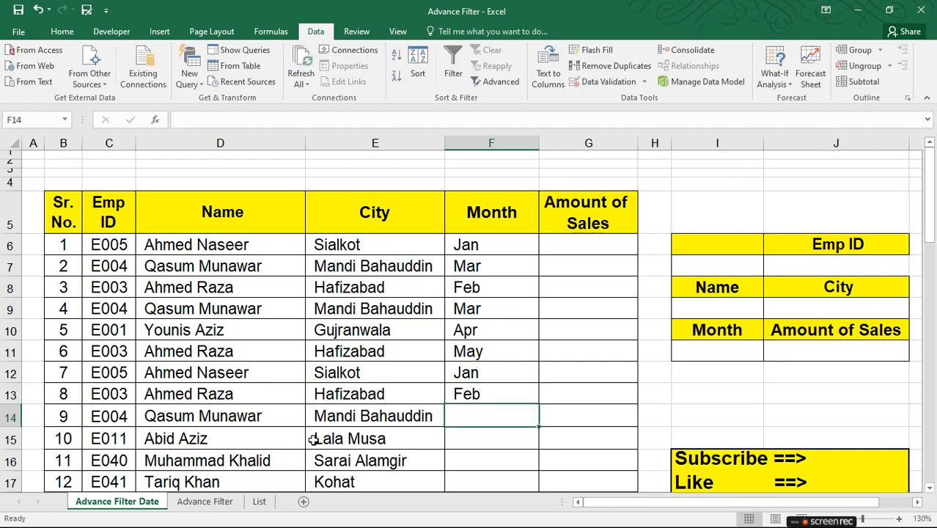
Fill the Month cells F14:F17 with Apr, May, Mar and Jan
text(Apr)
key(Return)
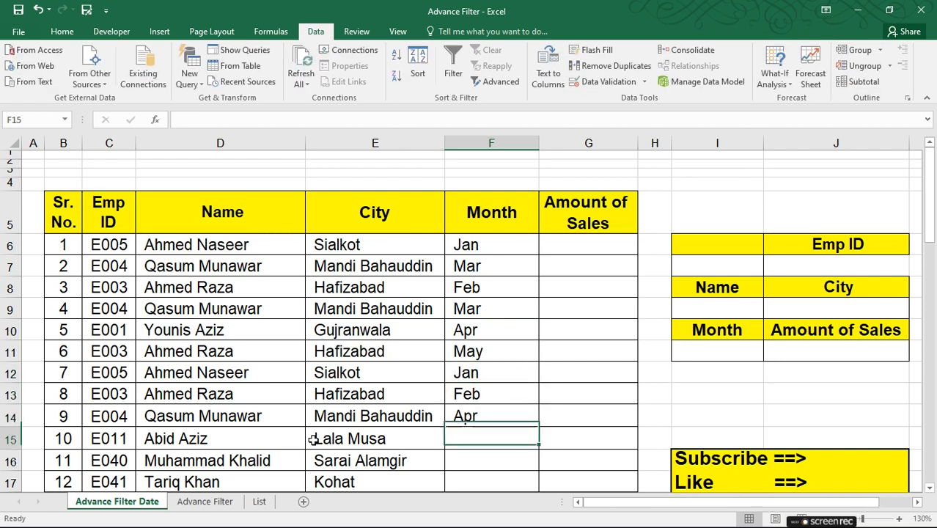
text(May)
key(Return)
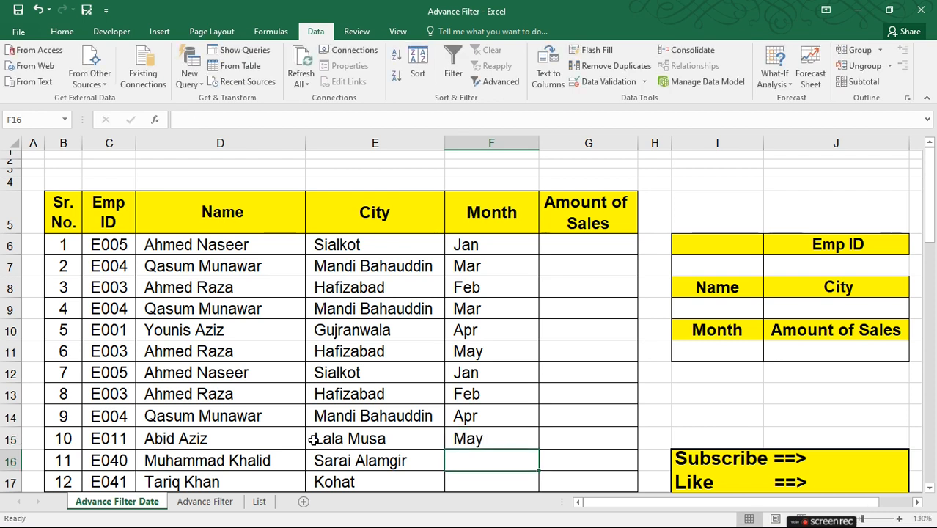
text(Mar)
key(Return)
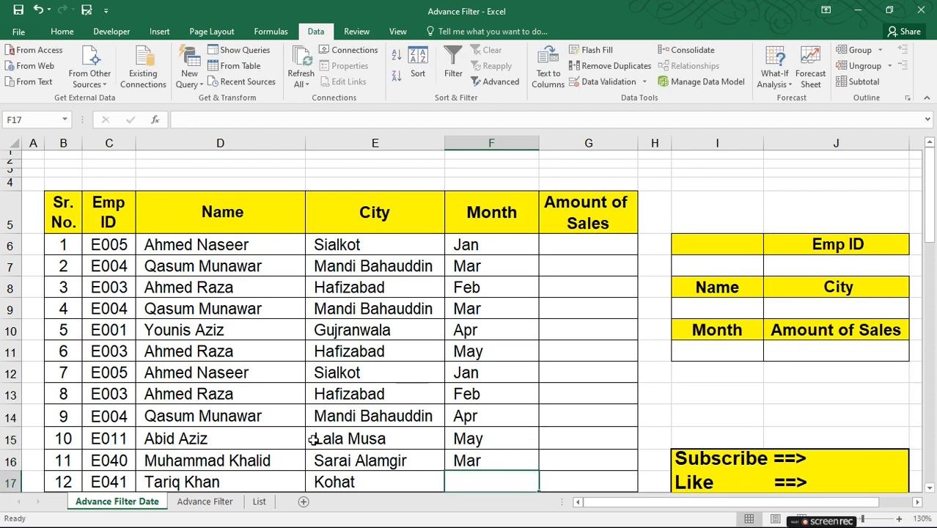
scroll(455, 403, down, 2)
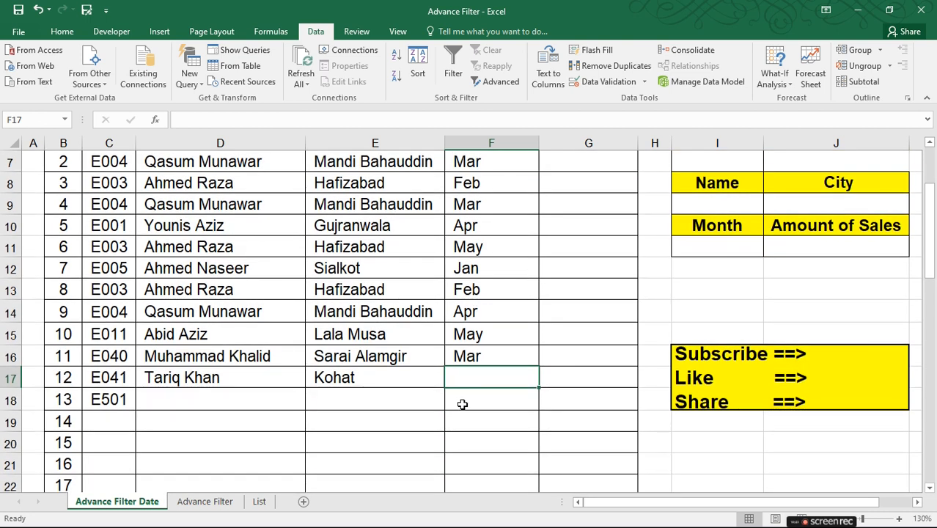
text(Jan)
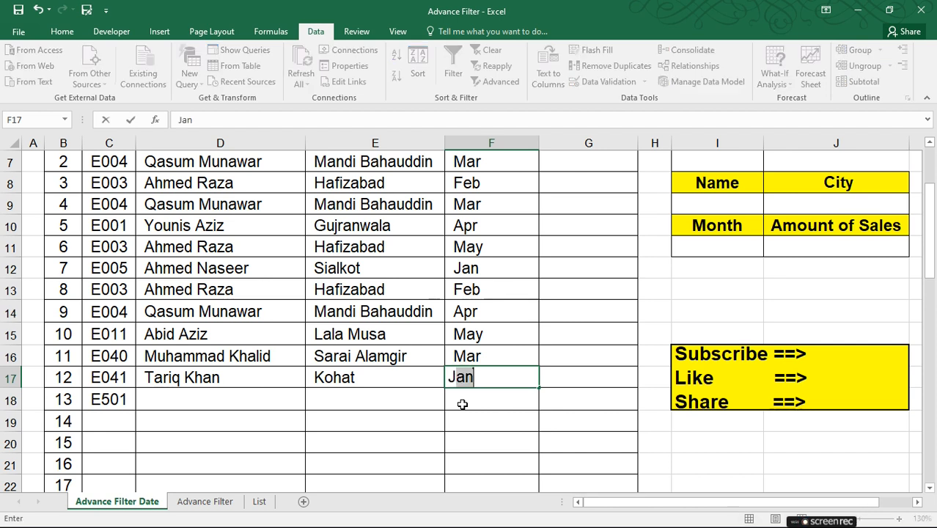
Enter Jan as the month in F17, the row with serial number 12
key(Return)
scroll(381, 332, up, 2)
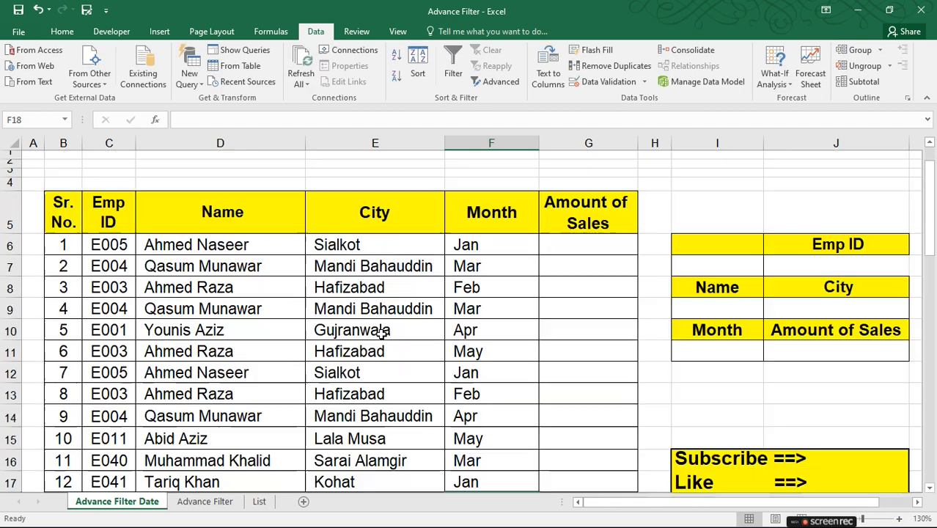
click(561, 286)
click(583, 251)
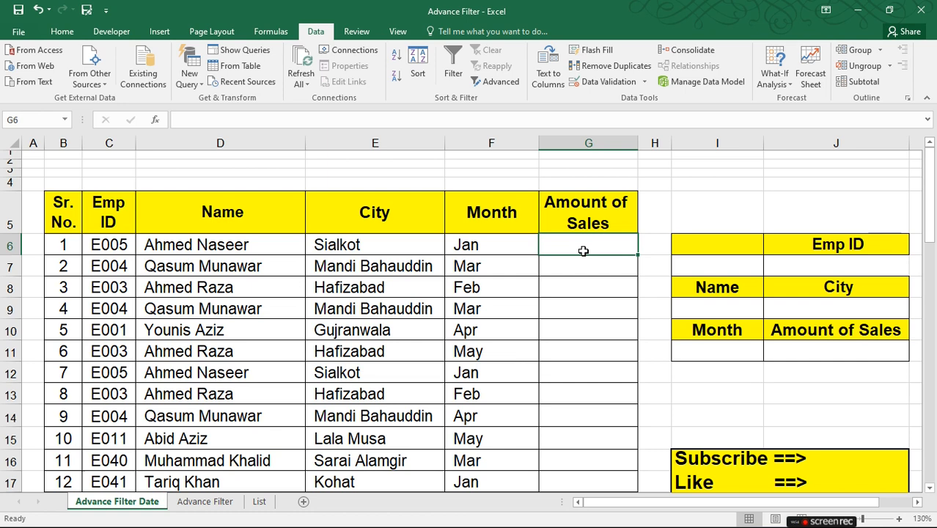
Clear the Emp ID from C18, the row with serial number 13
scroll(594, 411, down, 17)
scroll(594, 414, down, 5)
scroll(590, 406, up, 20)
scroll(590, 406, down, 4)
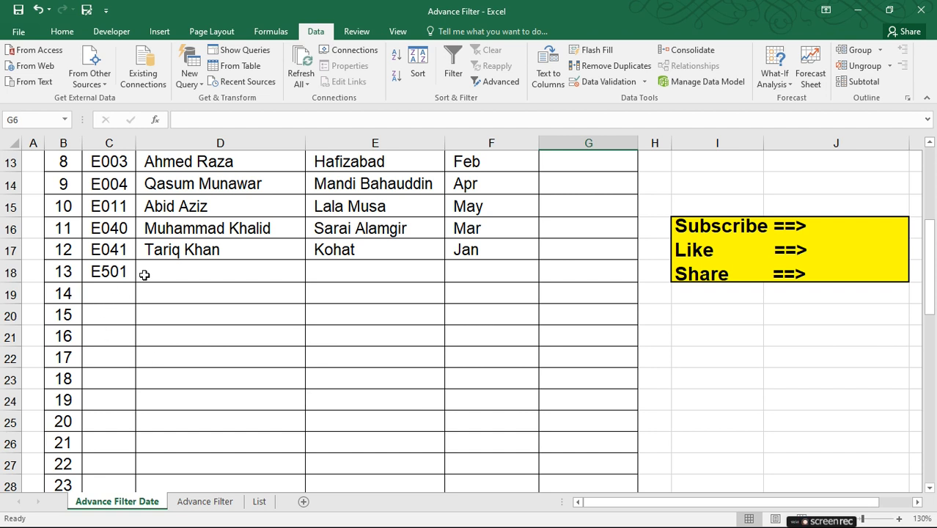
click(117, 273)
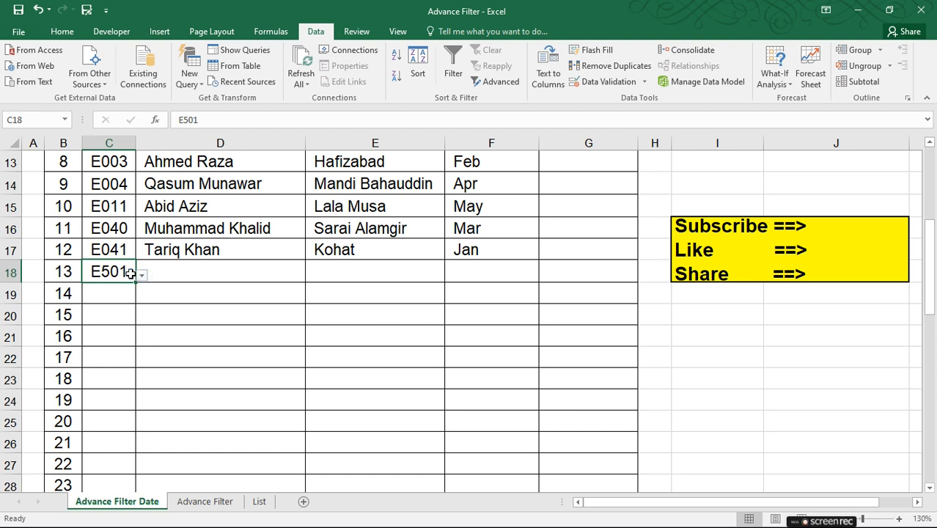
key(Delete)
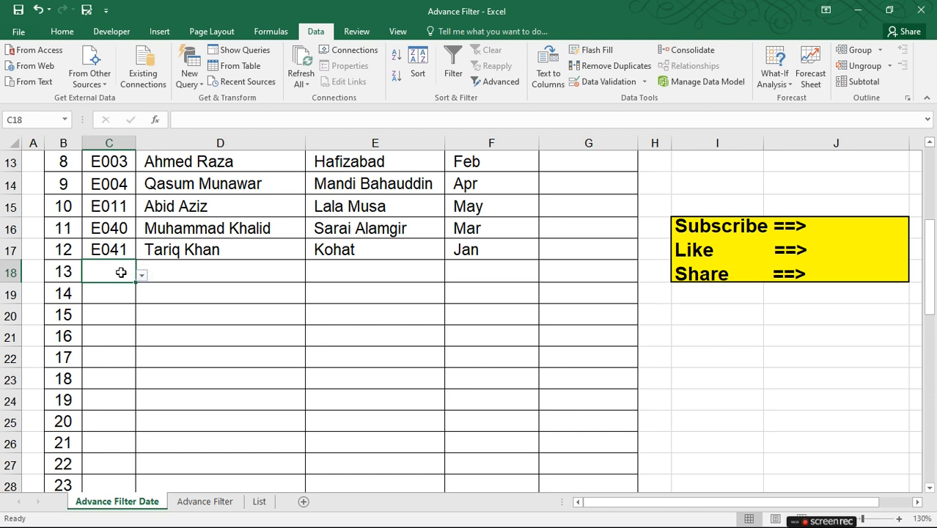
click(142, 275)
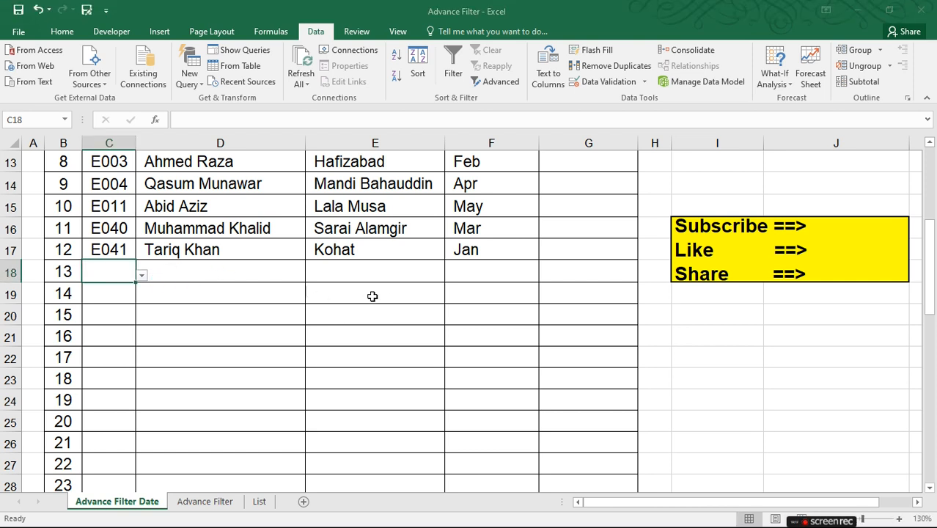
scroll(321, 306, up, 2)
scroll(473, 307, up, 2)
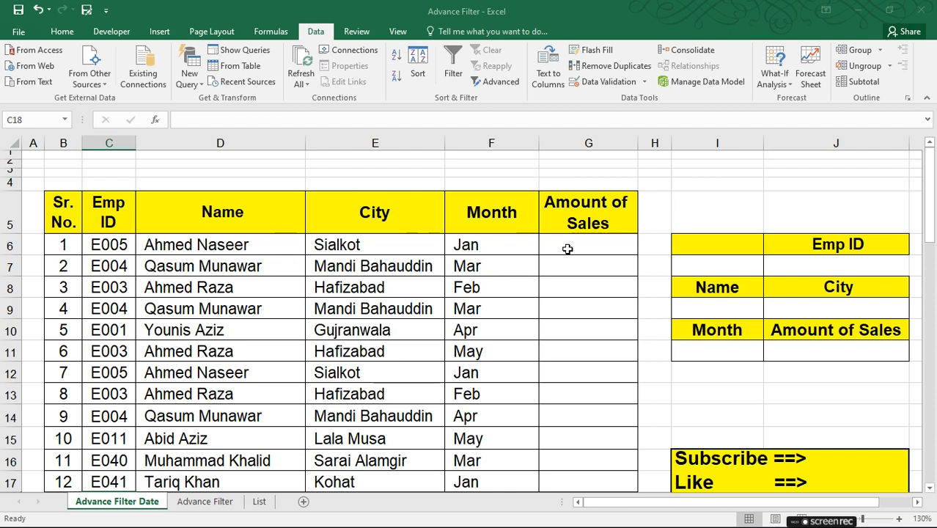
click(567, 247)
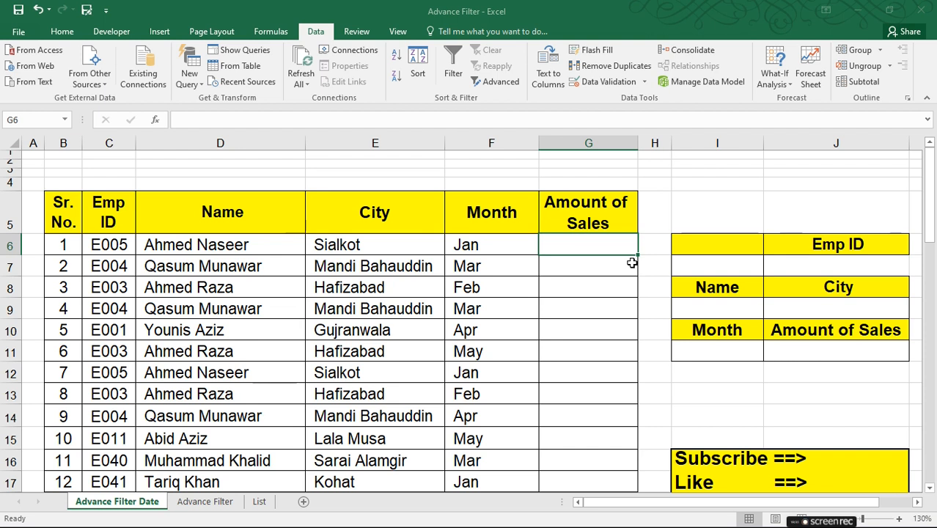
text(1245)
key(Return)
key(ctrl+z)
Fill the Amount of Sales cells G6:G17 with the formula =RANDBETWEEN(1550,8000)
scroll(633, 278, down, 3)
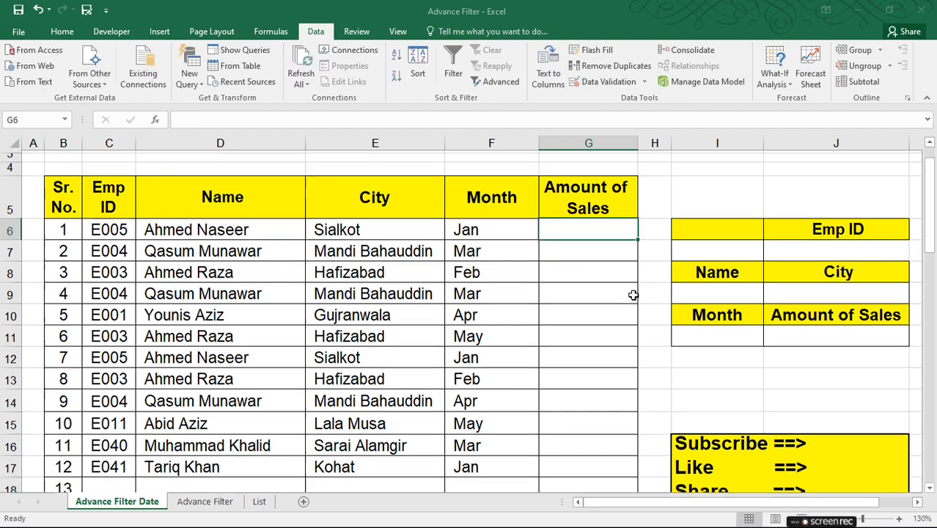
scroll(619, 311, down, 11)
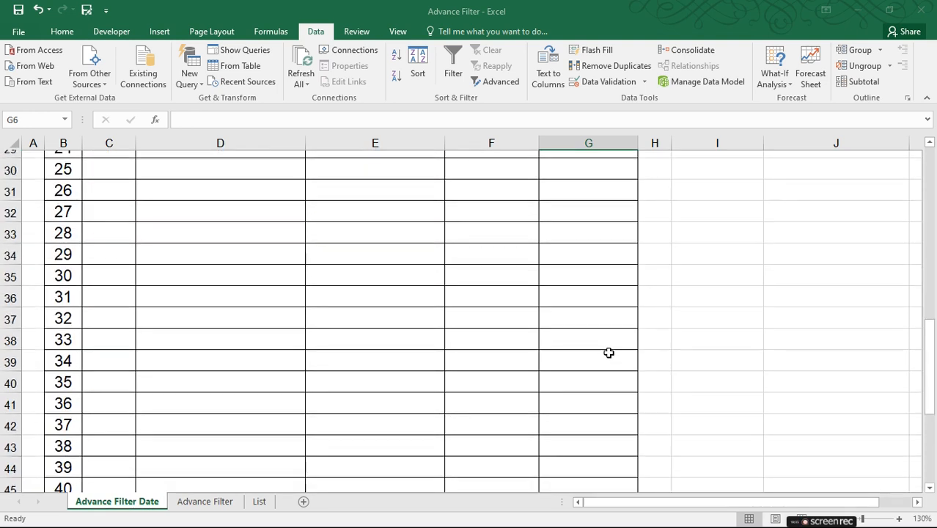
scroll(607, 356, up, 2)
scroll(606, 333, up, 11)
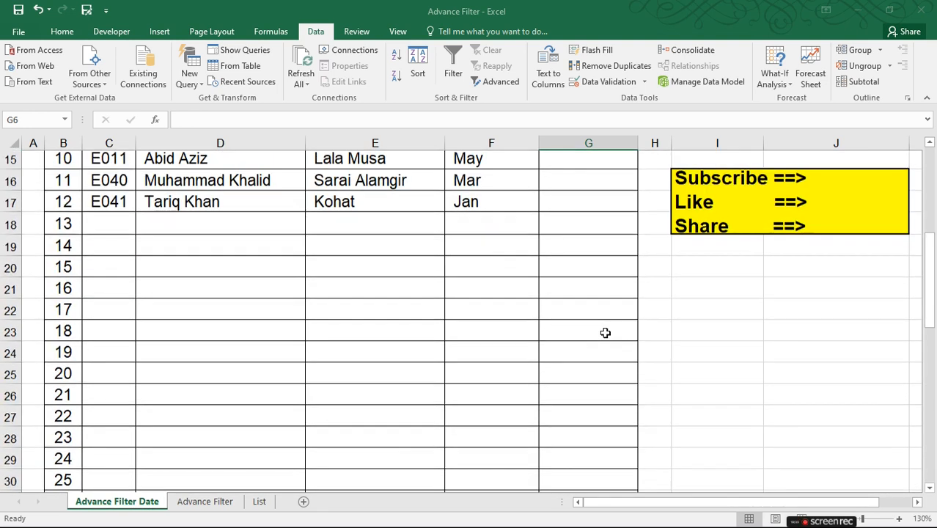
scroll(579, 334, down, 1)
shift+click(561, 377)
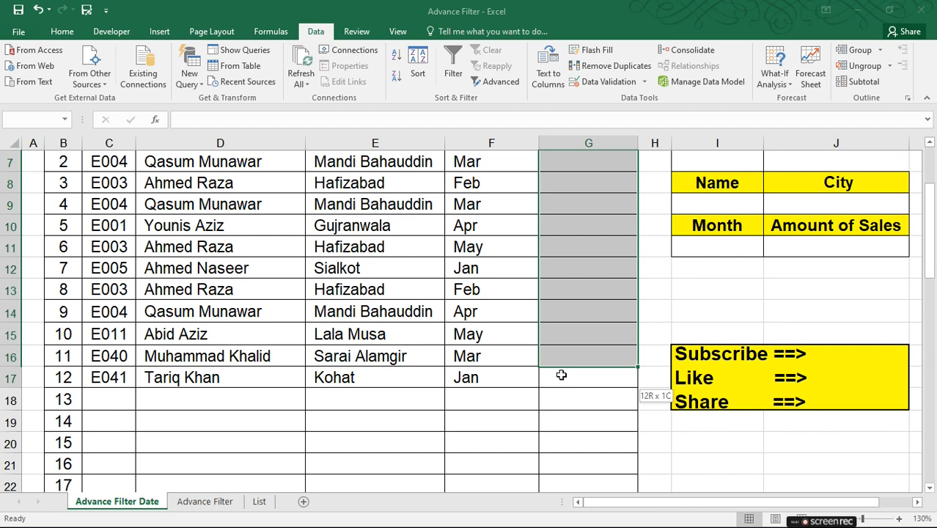
scroll(601, 356, up, 2)
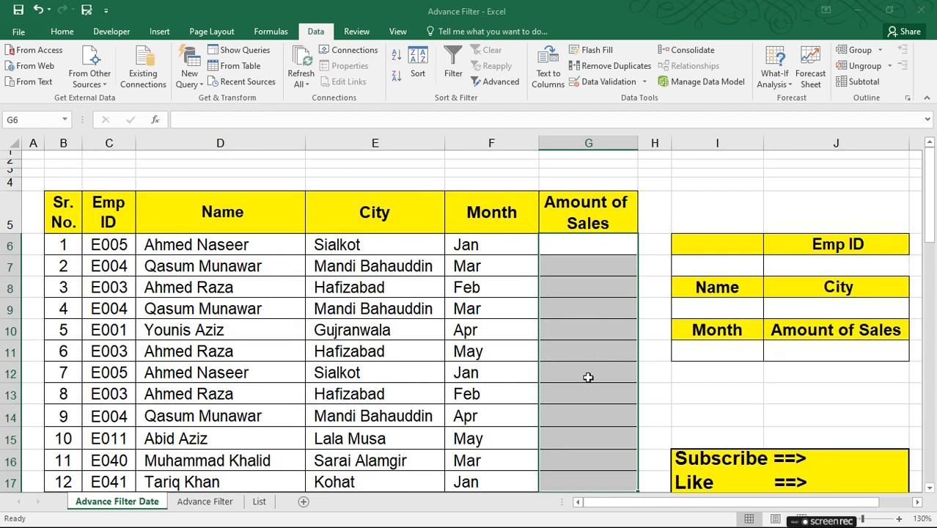
text(=)
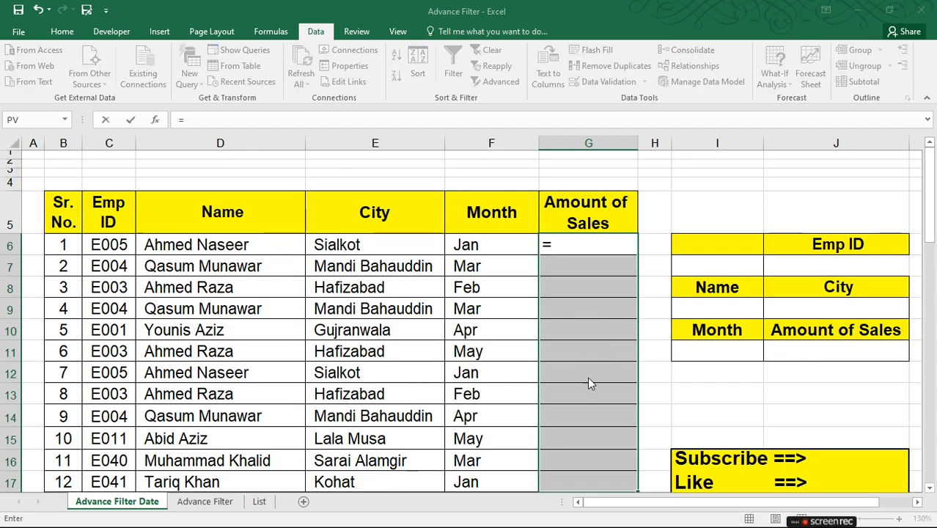
text(ranbe)
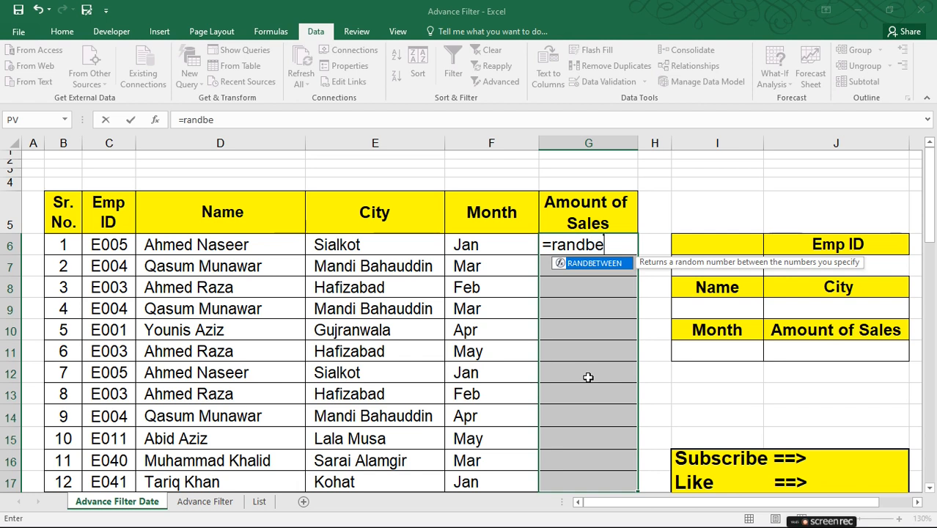
key(Tab)
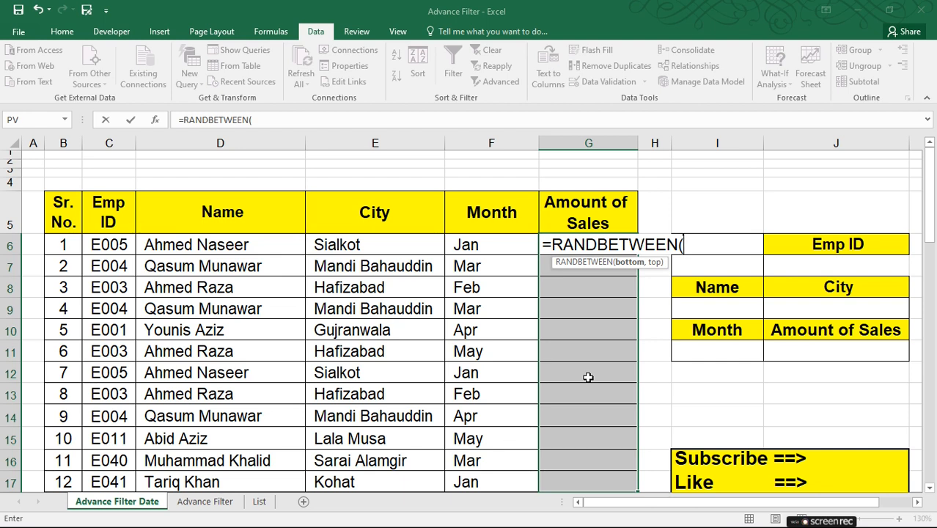
text(150)
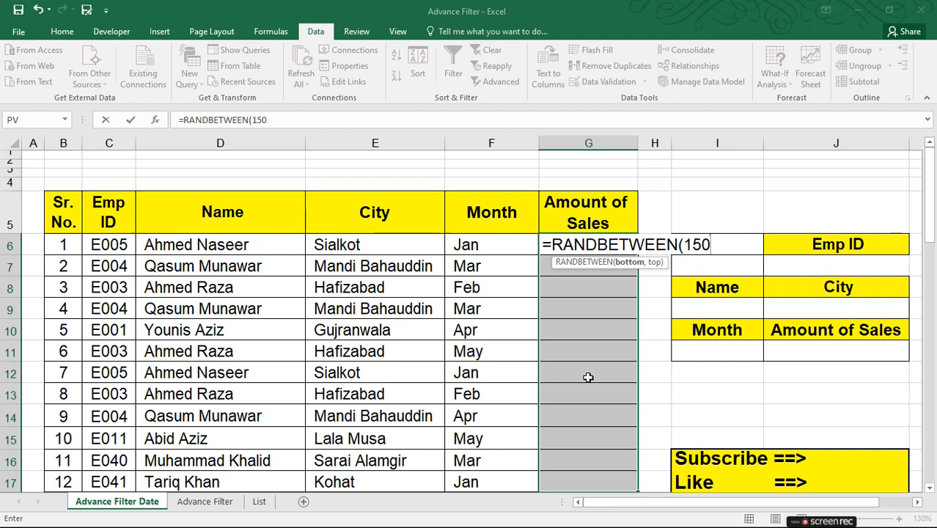
key(BackSpace)
text(20)
key(BackSpace)
key(BackSpace)
text(50,)
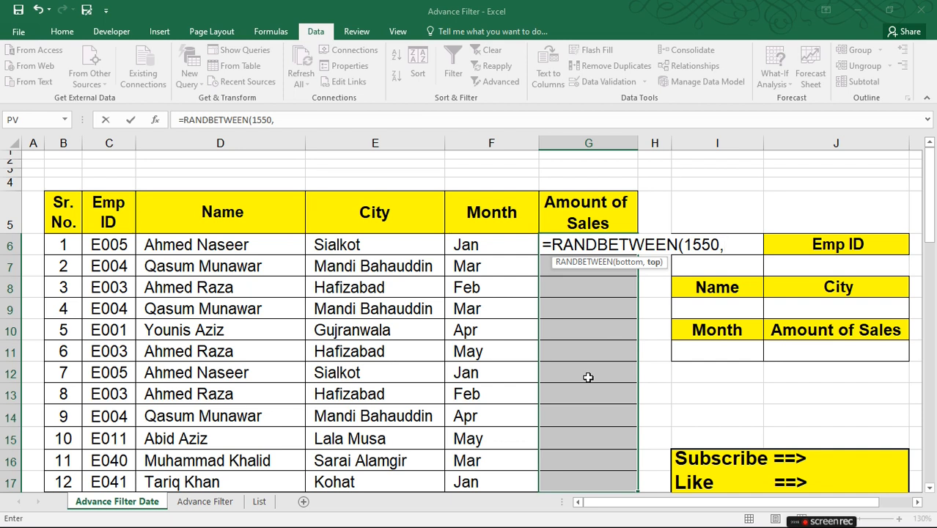
text(8000)
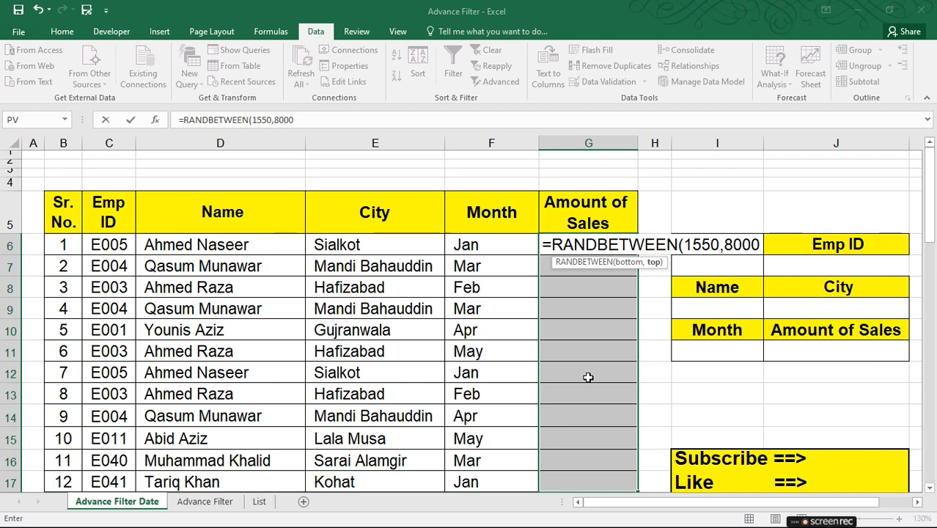
text())
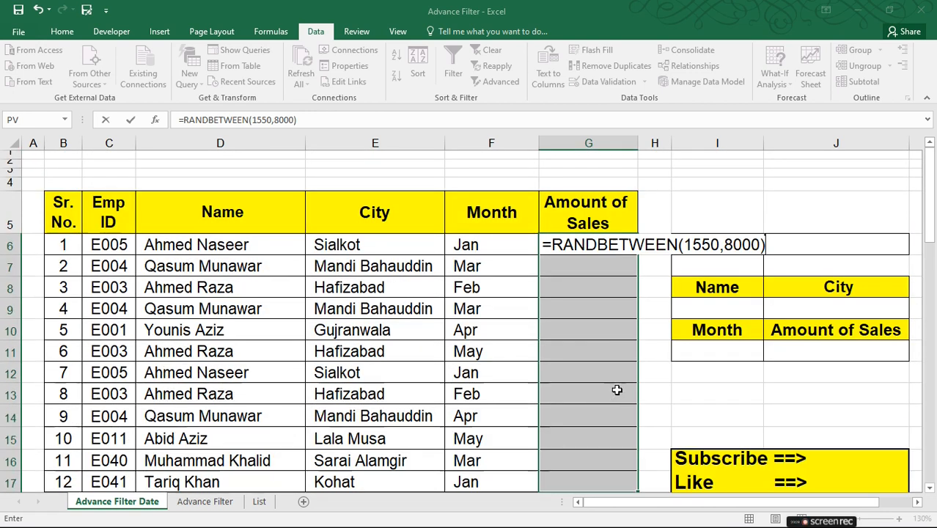
key(ctrl+Return)
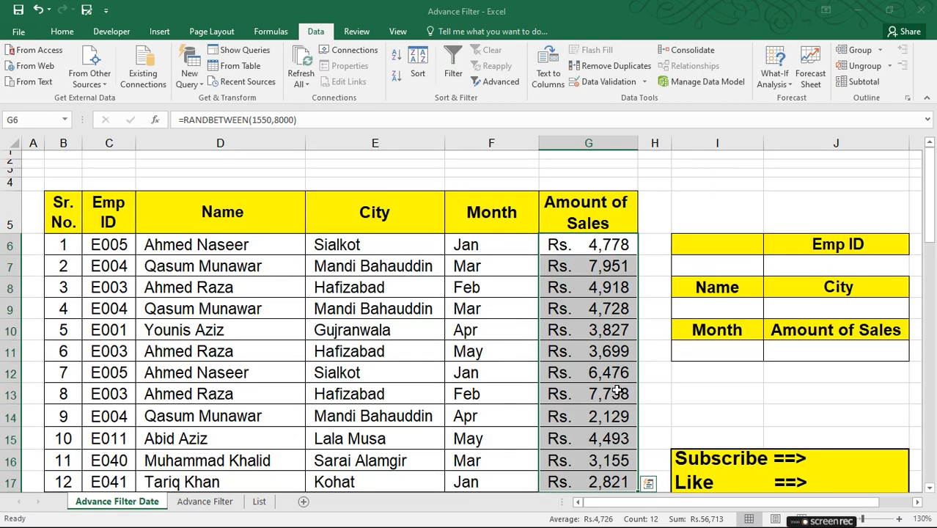
Examine the formulas and amounts in several Amount of Sales cells
scroll(579, 400, down, 3)
scroll(580, 343, up, 3)
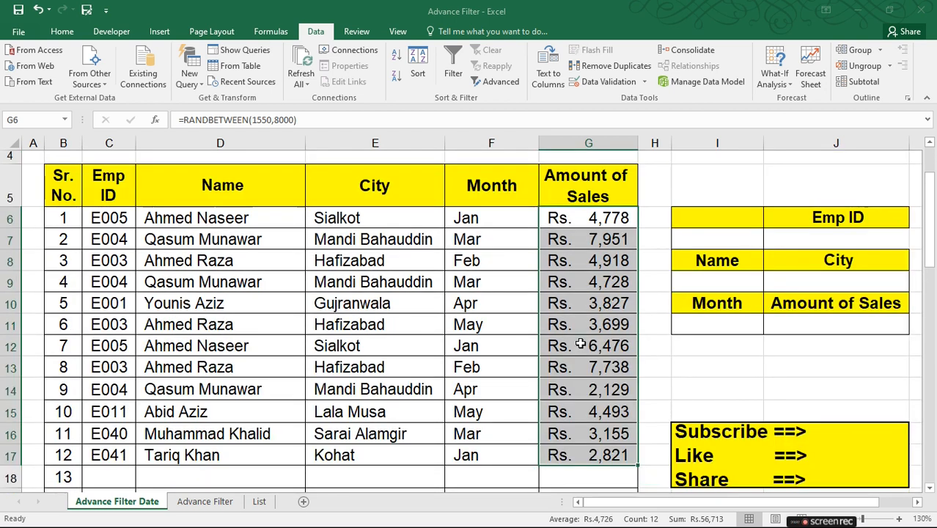
click(603, 267)
click(599, 313)
click(600, 351)
click(591, 251)
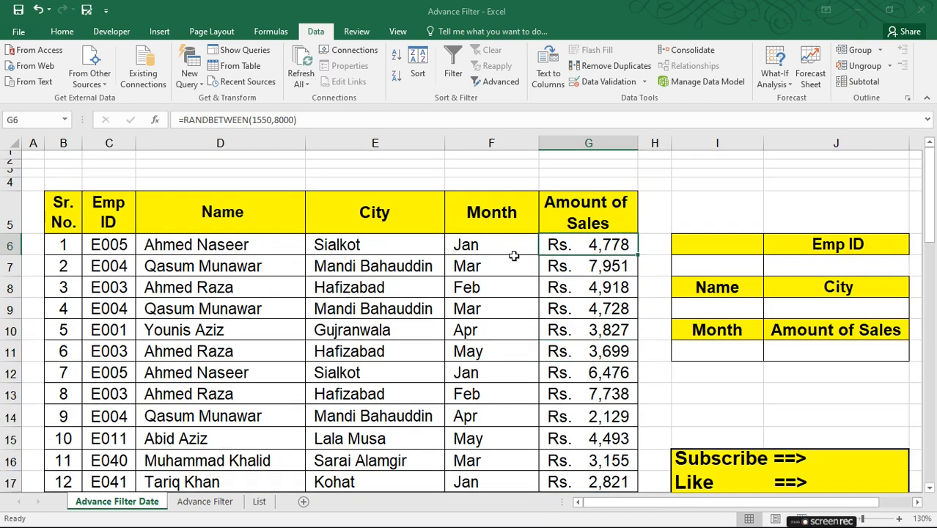
scroll(579, 268, down, 2)
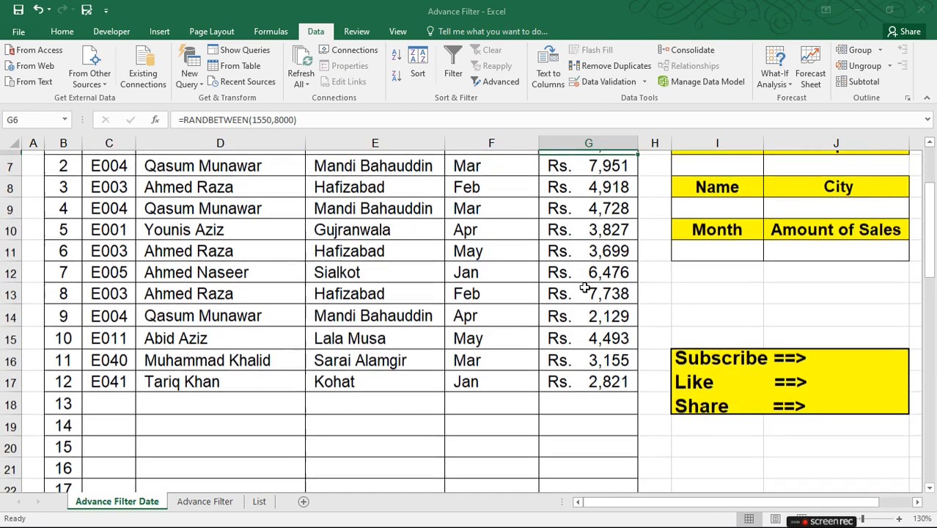
scroll(598, 321, up, 2)
click(581, 301)
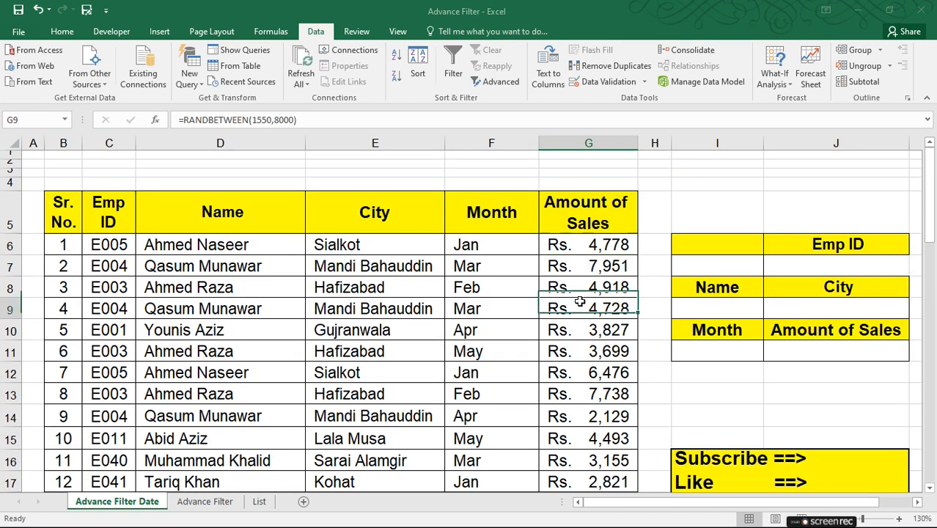
Replace the random-number formulas in G6:G17 with static values by copying and pasting them in place as values
click(571, 247)
scroll(579, 288, down, 1)
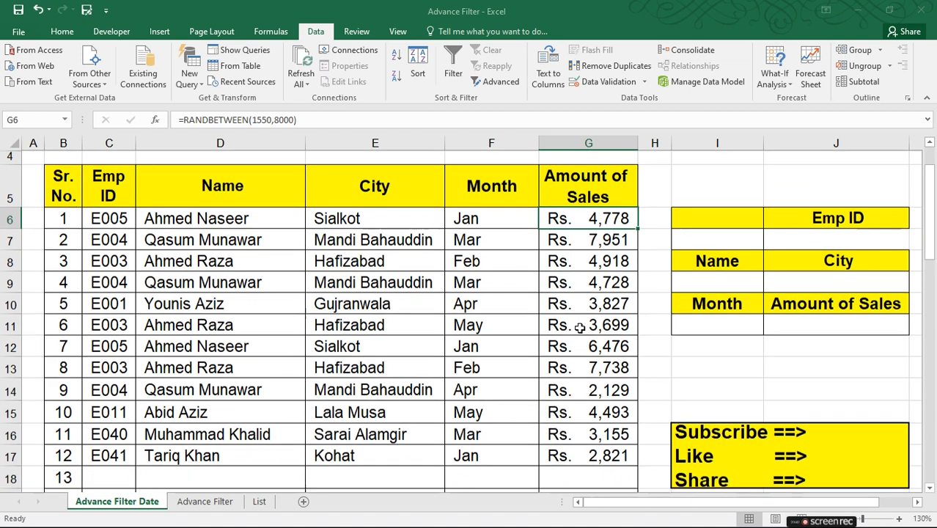
key(ctrl+shift+Down)
key(ctrl+c)
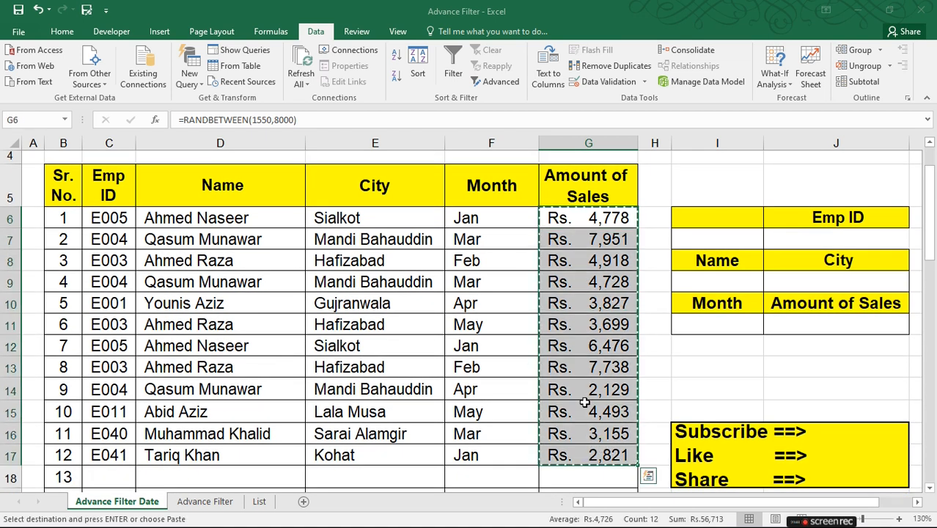
right_click(573, 225)
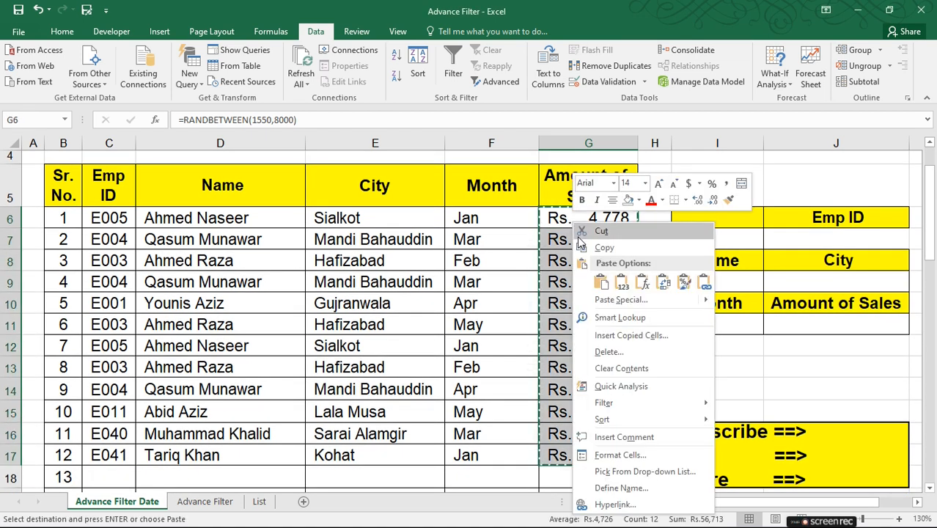
click(621, 285)
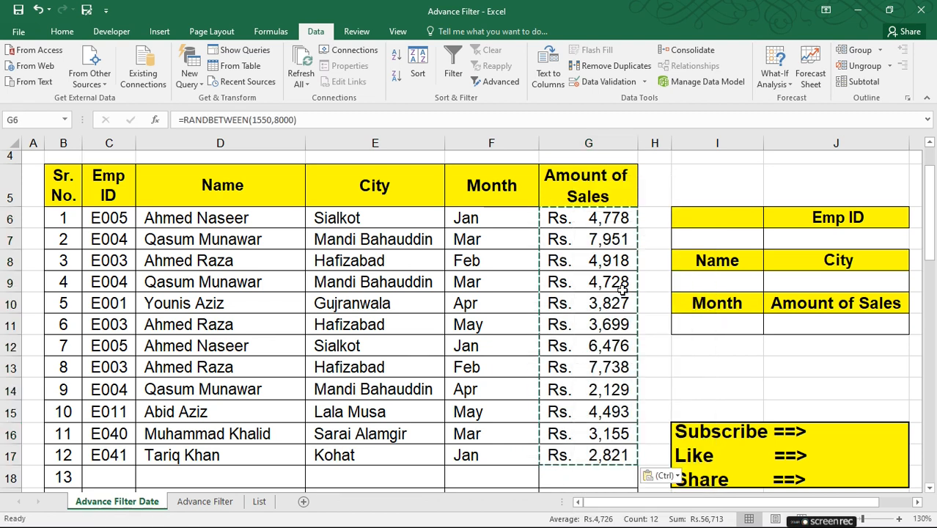
click(579, 284)
click(625, 246)
click(605, 287)
click(602, 301)
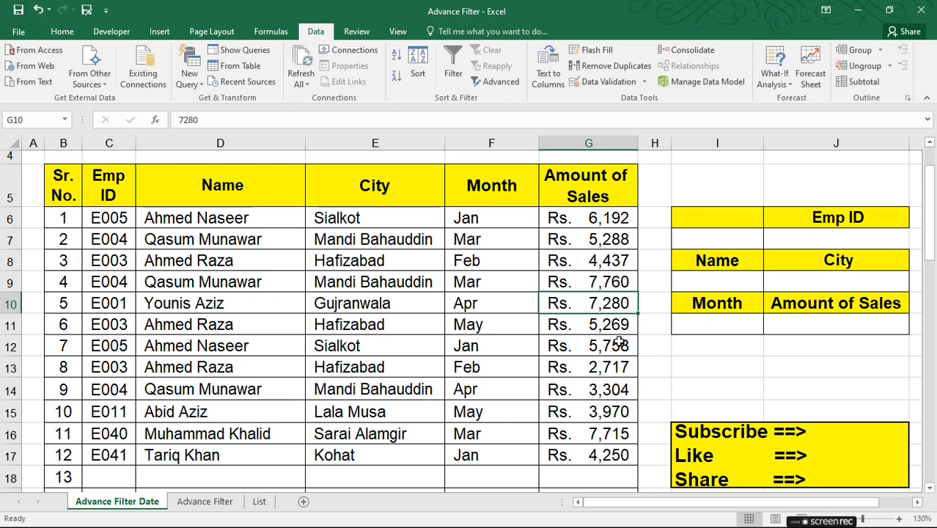
Examine the custom Rs. number format applied to the Amount of Sales cells G6:G17
drag(552, 219, 581, 448)
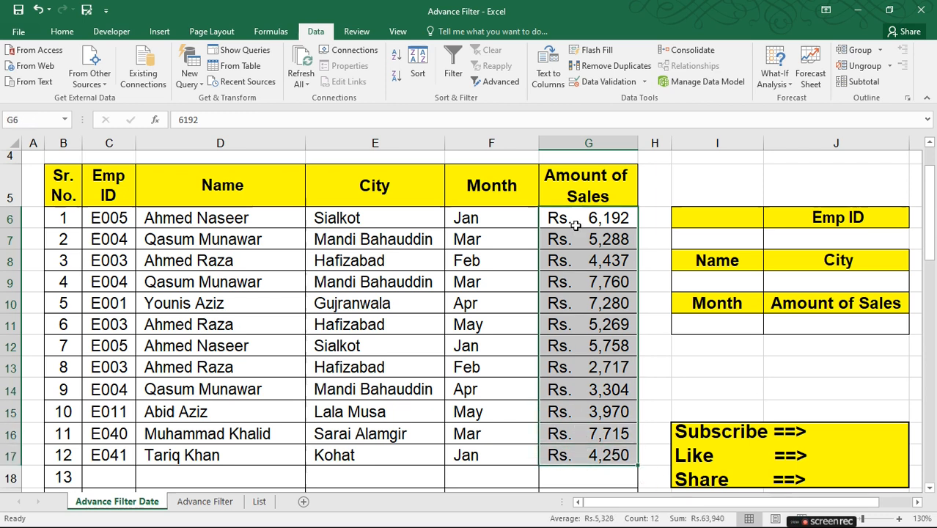
key(ctrl+1)
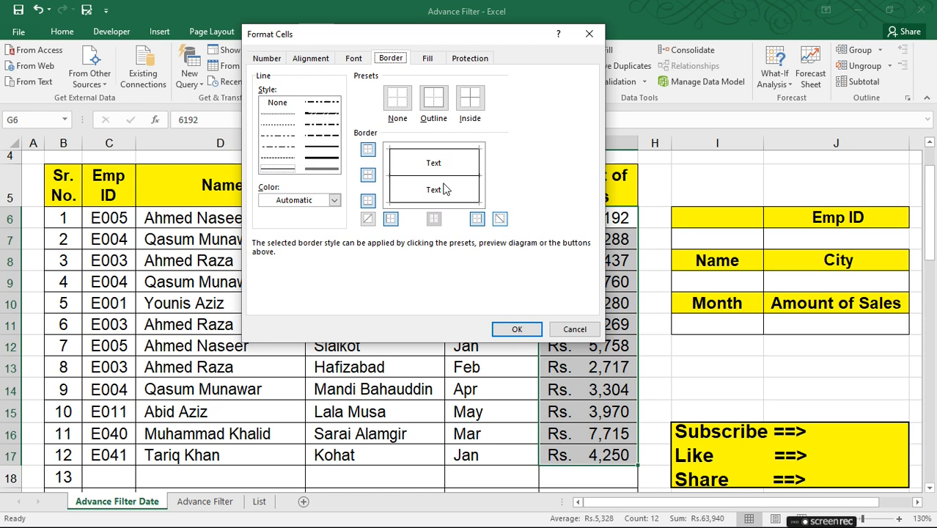
key(Escape)
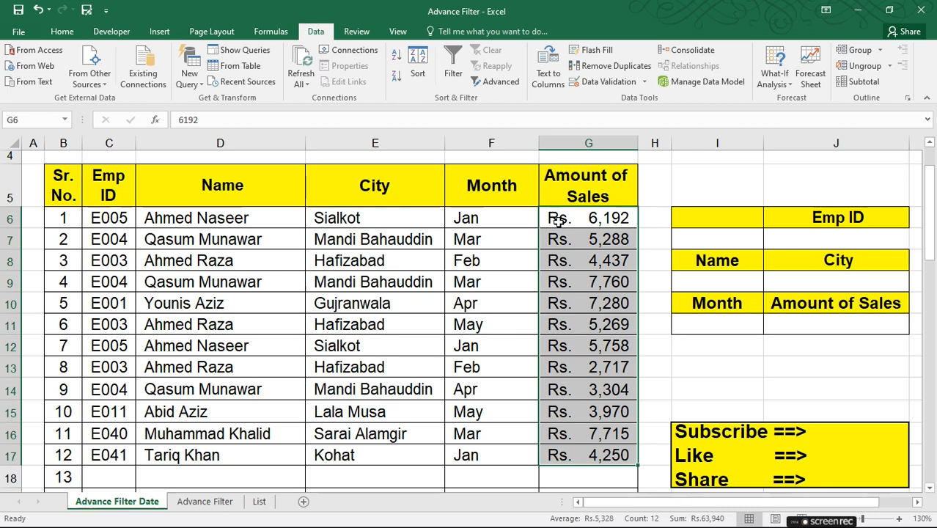
right_click(558, 222)
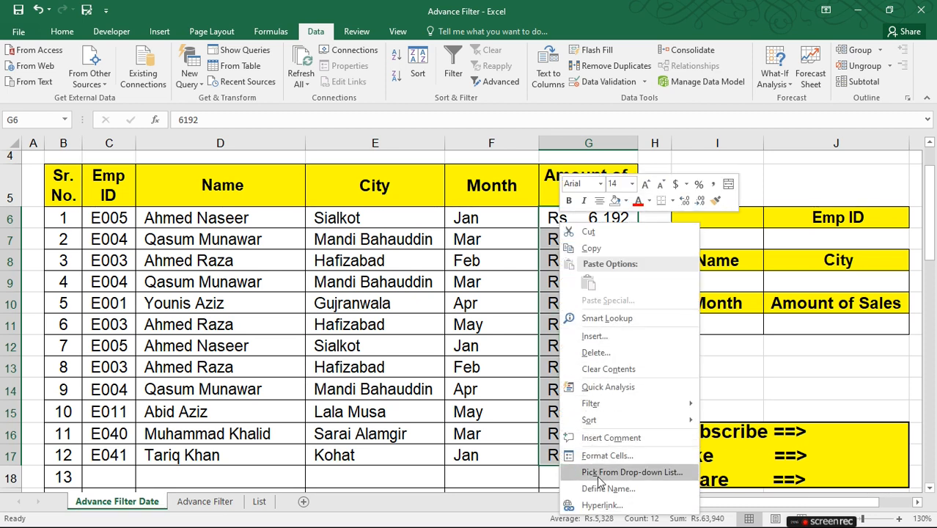
click(607, 456)
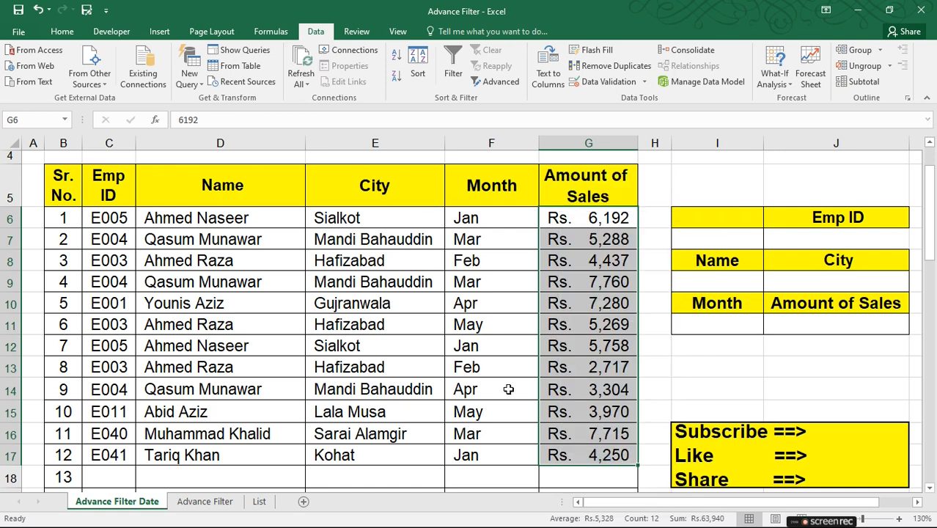
key(Escape)
key(ctrl+1)
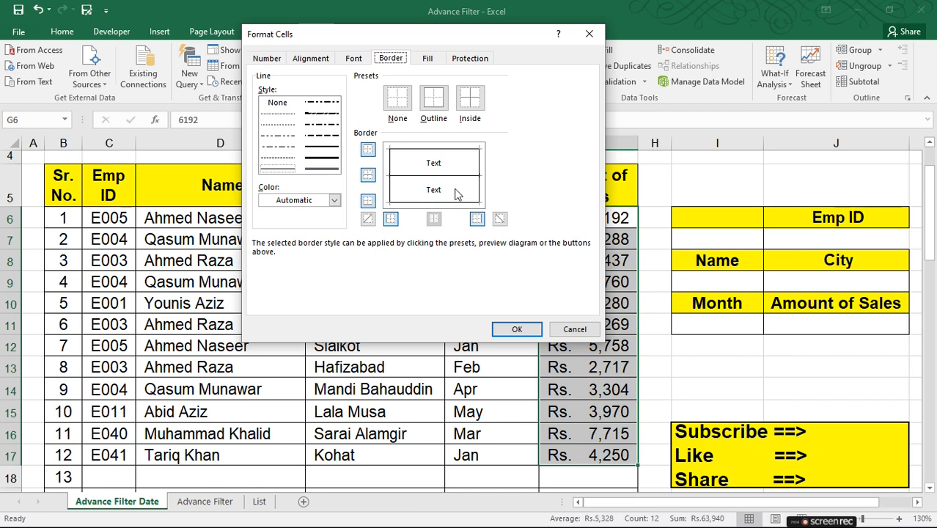
click(266, 59)
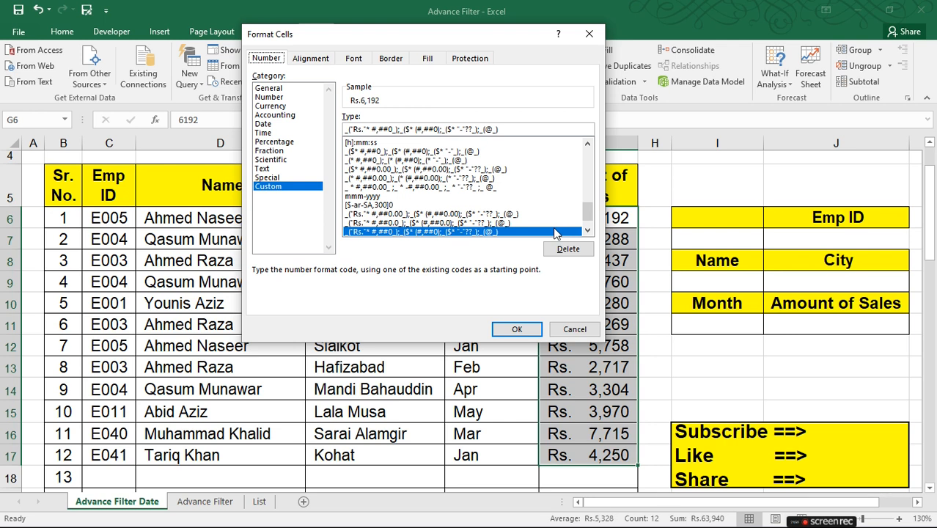
click(517, 329)
Examine the contents and formulas of sample cells in the sales table's serial number, Emp ID, Name, City and Month columns
click(565, 305)
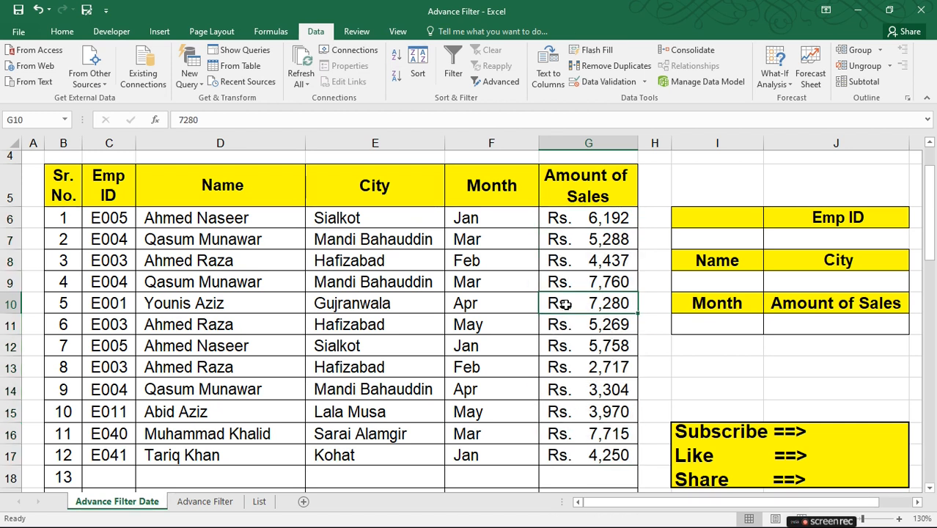
key(Left)
key(Left)
key(Left)
key(Left)
key(Left)
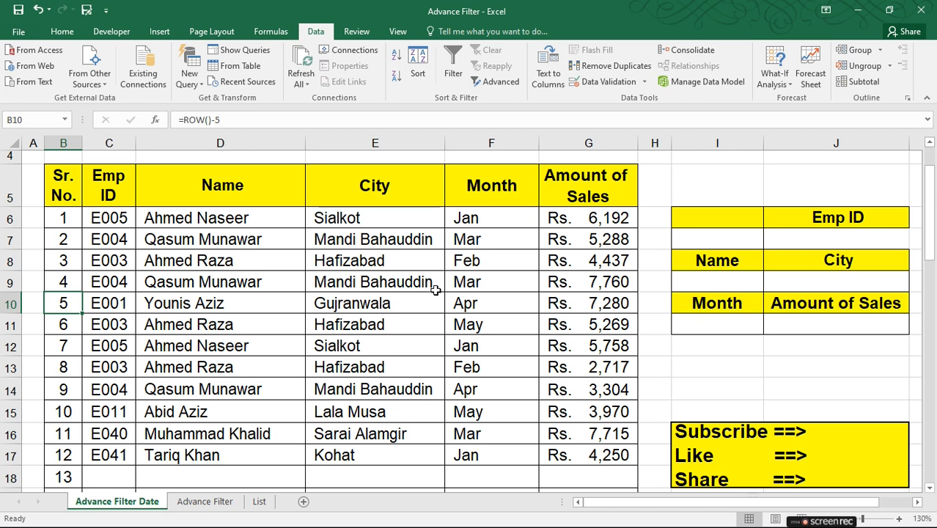
click(110, 217)
click(224, 235)
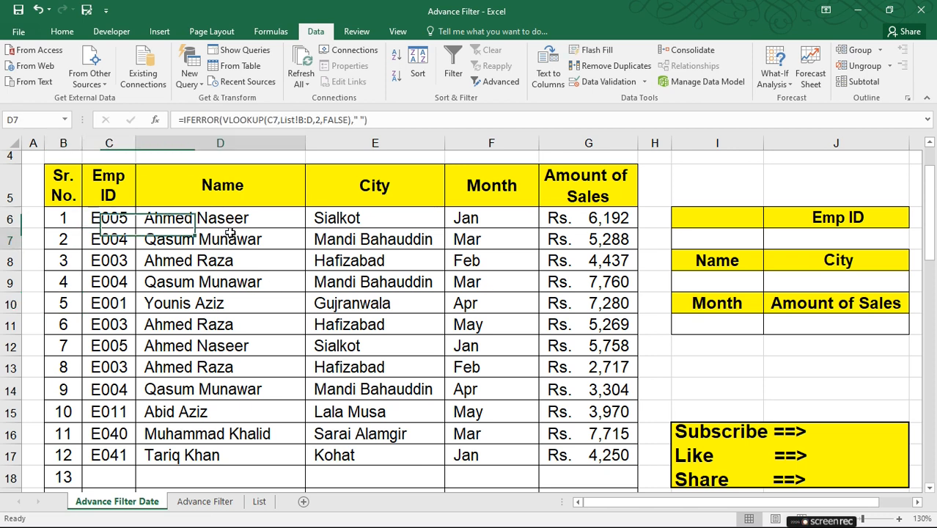
click(388, 260)
click(502, 258)
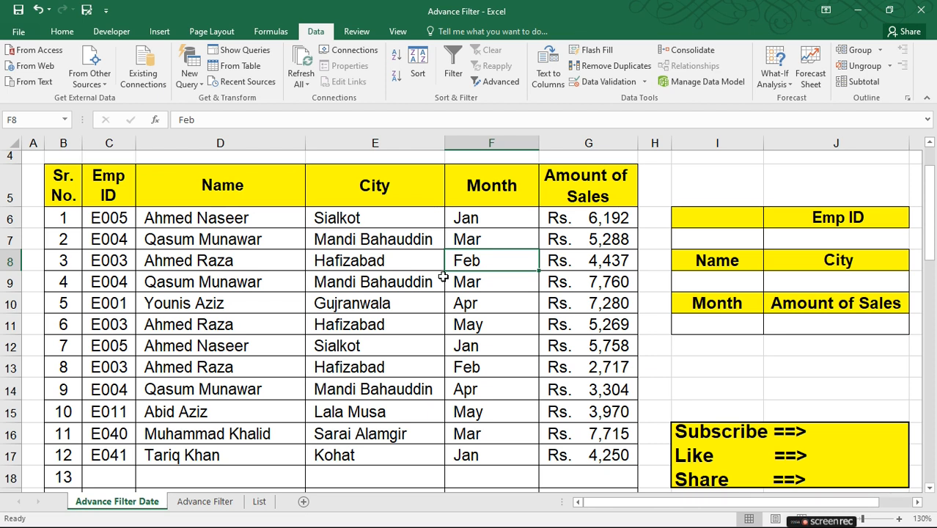
click(160, 242)
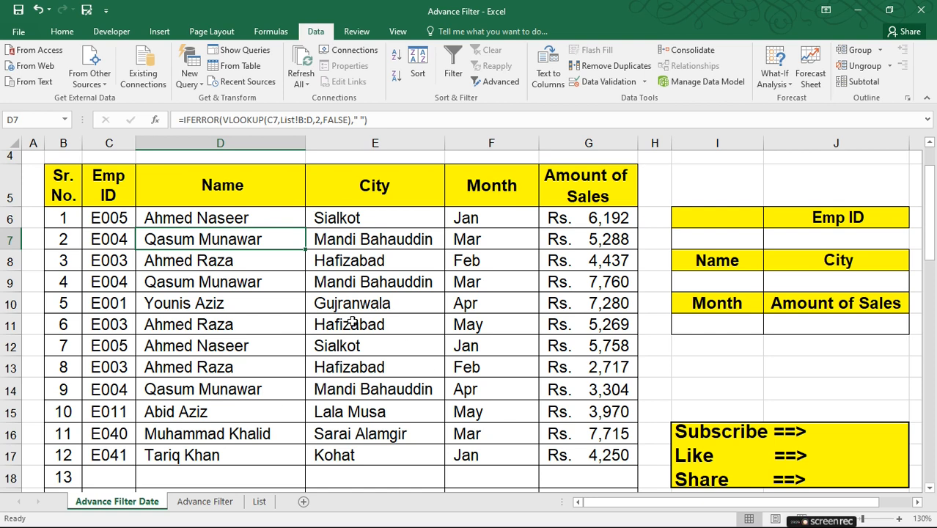
Review the sales table from its header row to its last serial number
scroll(352, 323, down, 7)
scroll(203, 353, down, 4)
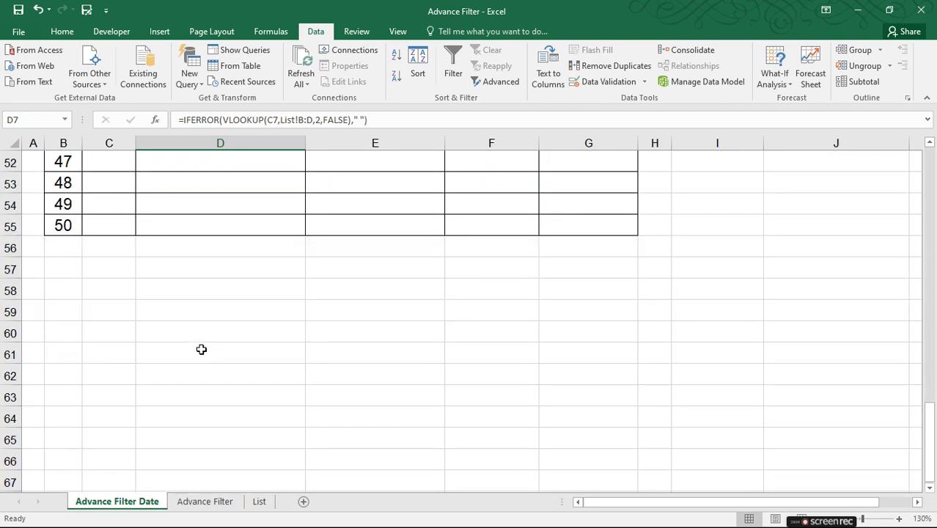
scroll(195, 330, up, 17)
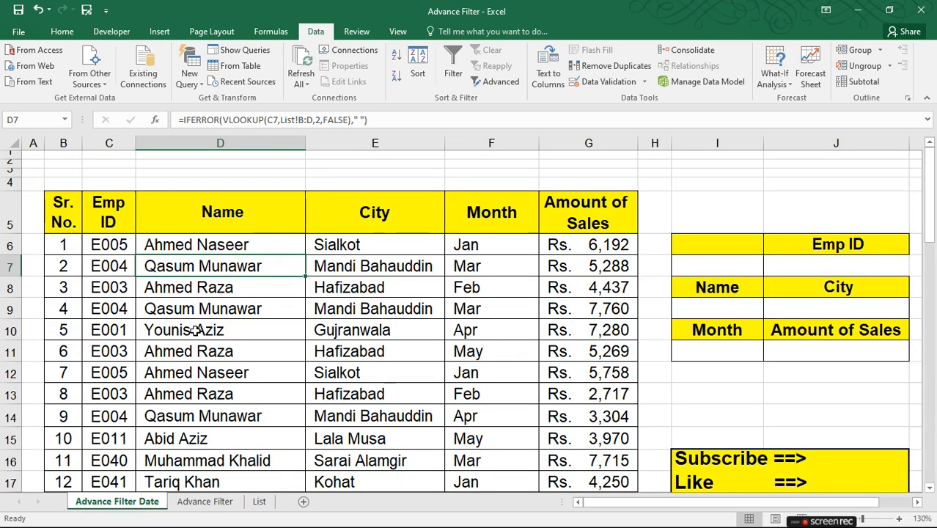
scroll(195, 330, down, 1)
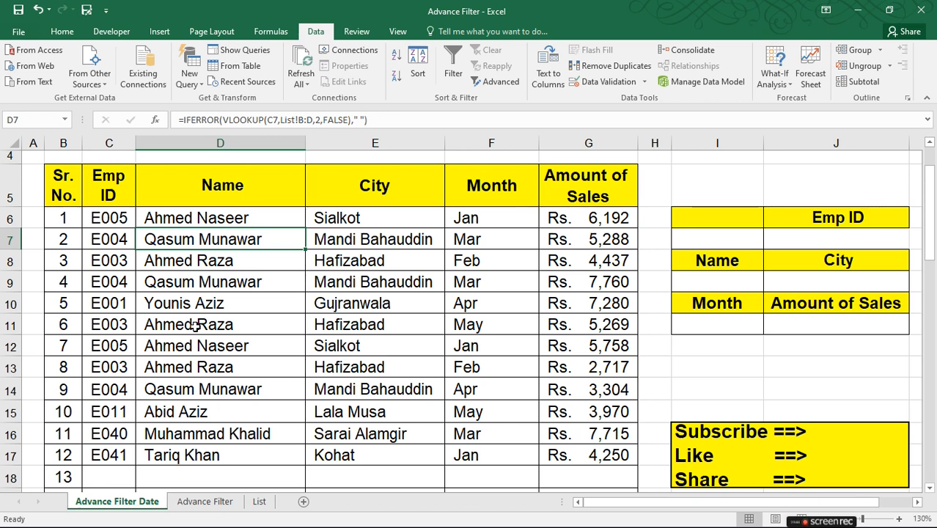
drag(51, 158, 648, 484)
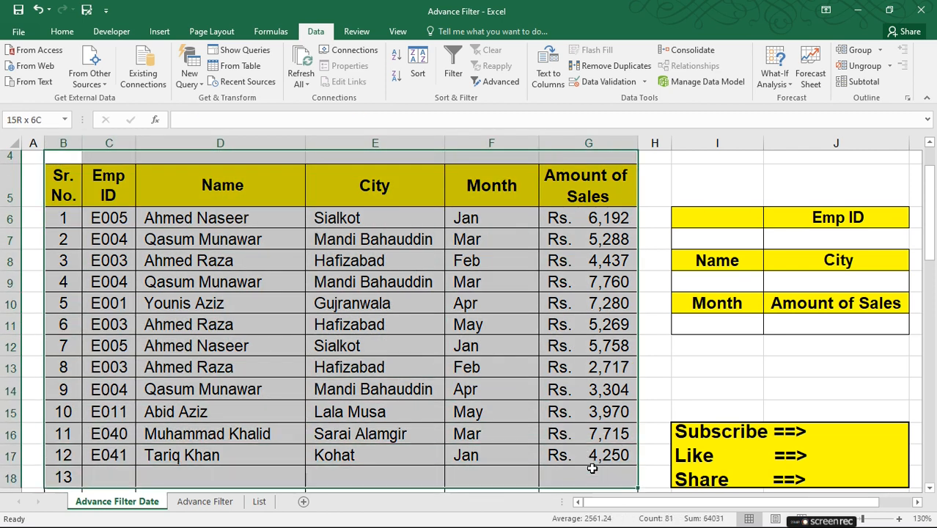
click(288, 347)
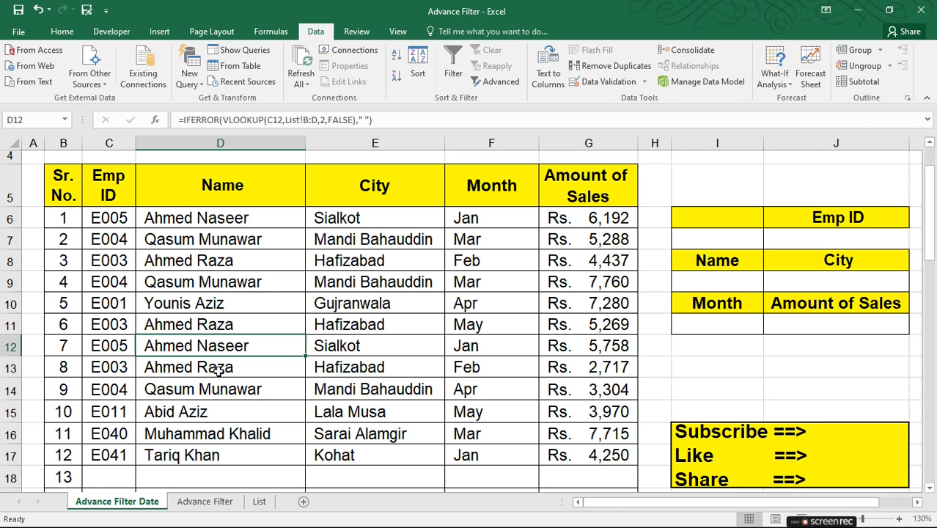
Inspect the Advance Filter sheet from its first rows and return to the Advance Filter Date sheet
click(202, 504)
scroll(182, 226, up, 15)
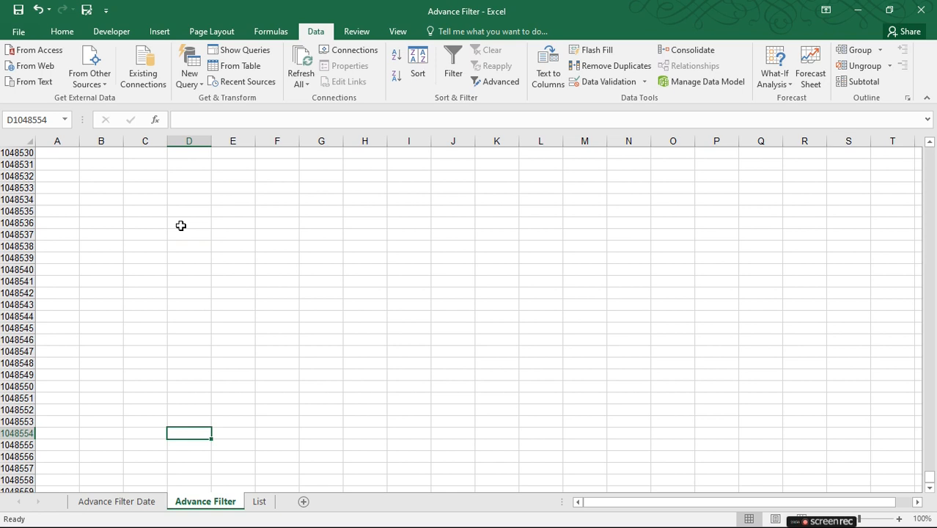
key(ctrl+Home)
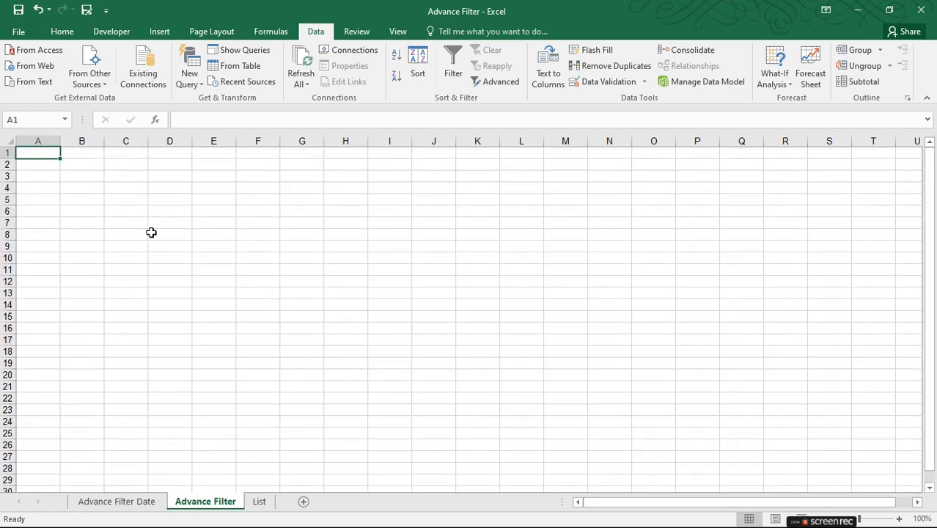
click(151, 233)
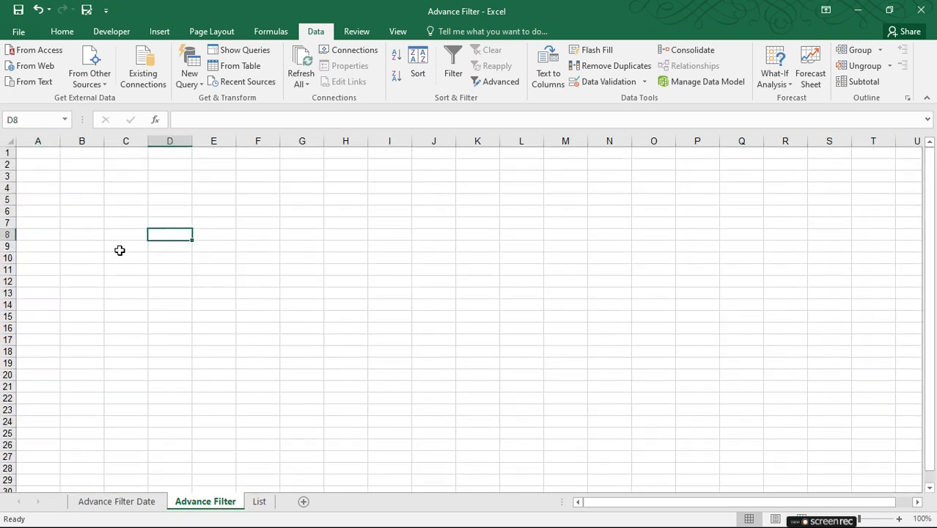
click(118, 501)
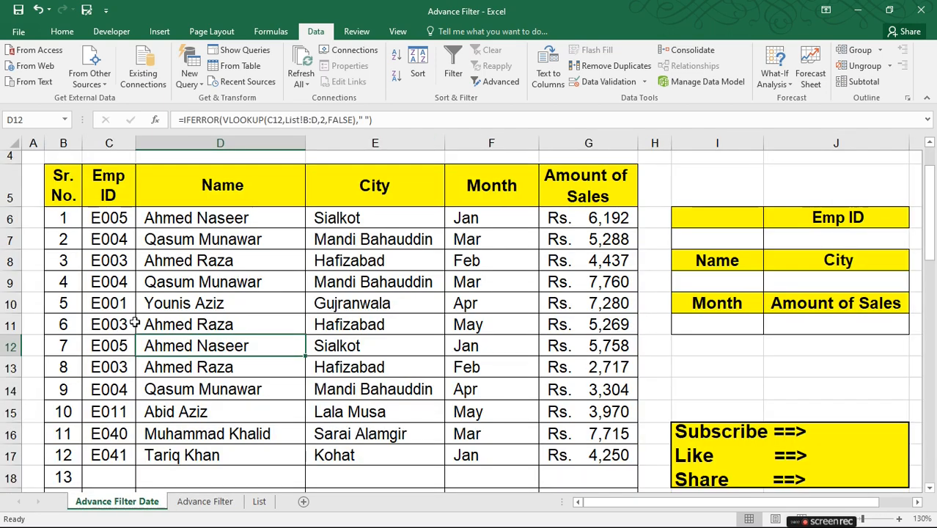
scroll(135, 322, up, 1)
drag(65, 213, 597, 226)
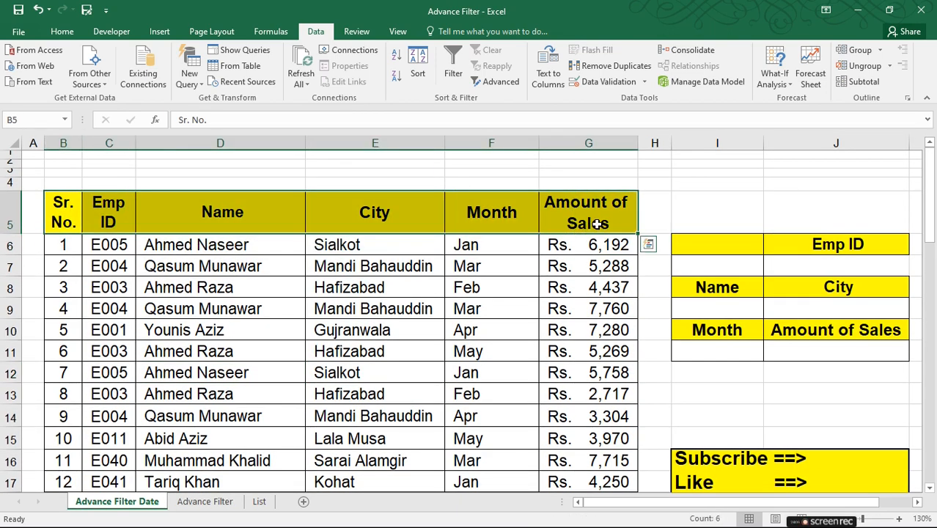
right_click(440, 212)
key(Escape)
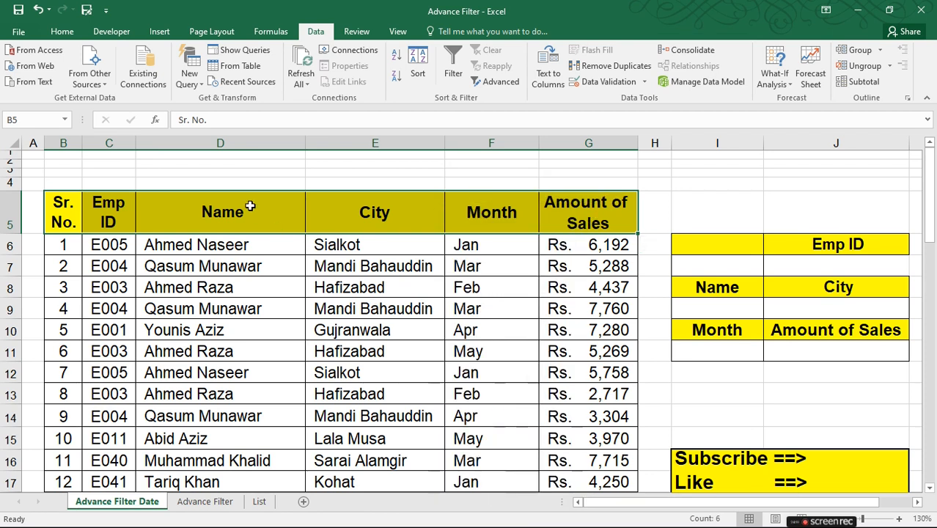
click(171, 218)
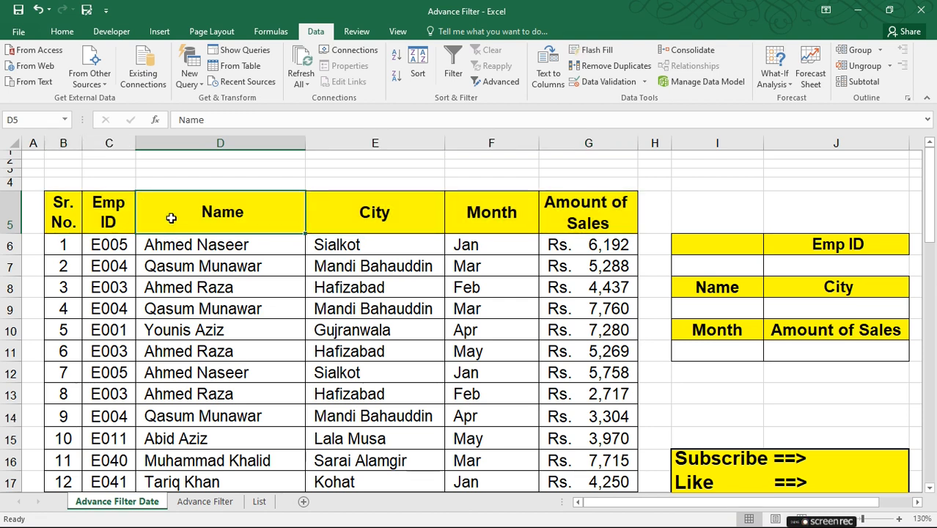
Copy the sales table's header row B5:G5 and paste it at B4 of the Advance Filter sheet
drag(70, 208, 563, 230)
key(ctrl+c)
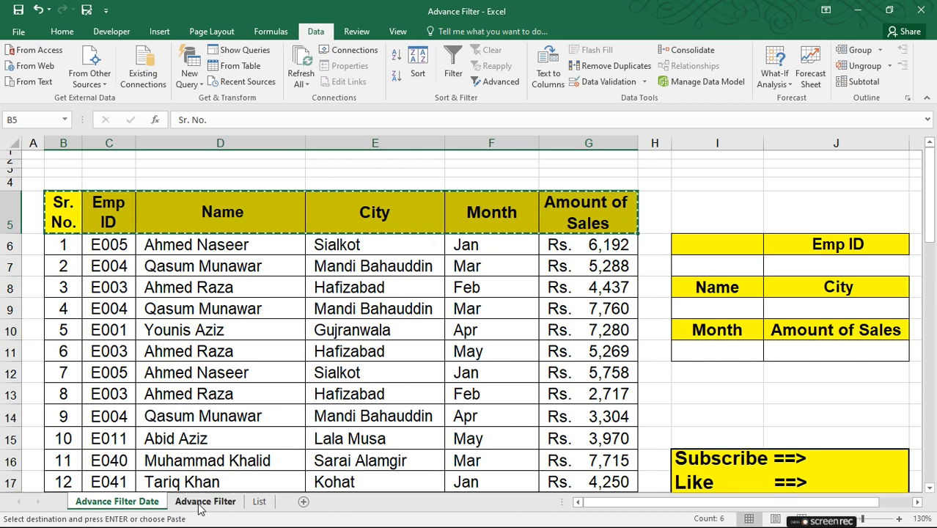
click(203, 504)
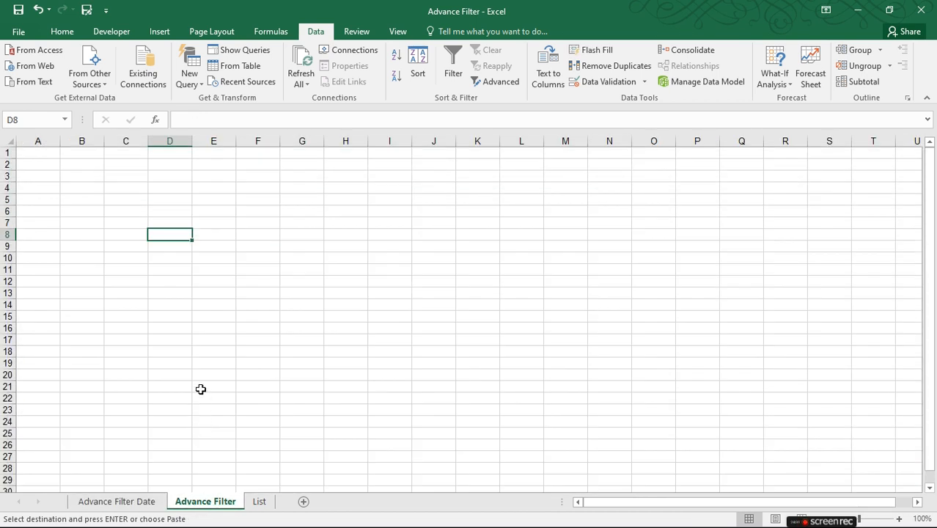
click(84, 192)
key(ctrl+v)
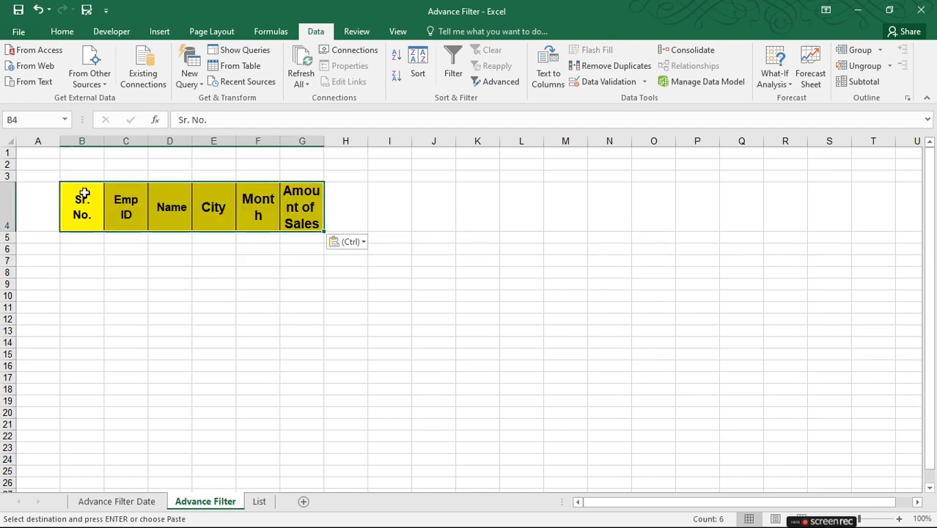
Widen the Amount of Sales and Month columns so their headings fit on one line
click(228, 277)
drag(325, 140, 392, 141)
drag(280, 140, 315, 147)
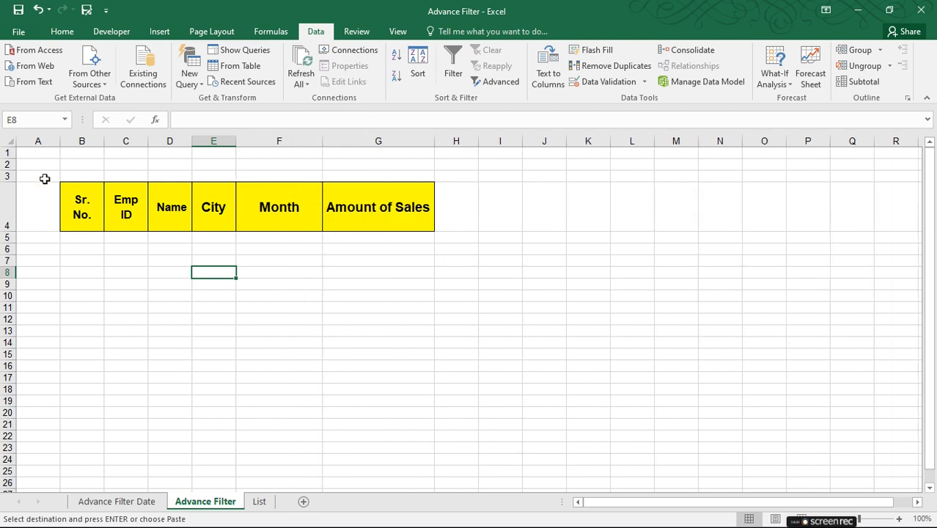
Give all columns of the Advance Filter sheet one uniform, wider column width
click(9, 143)
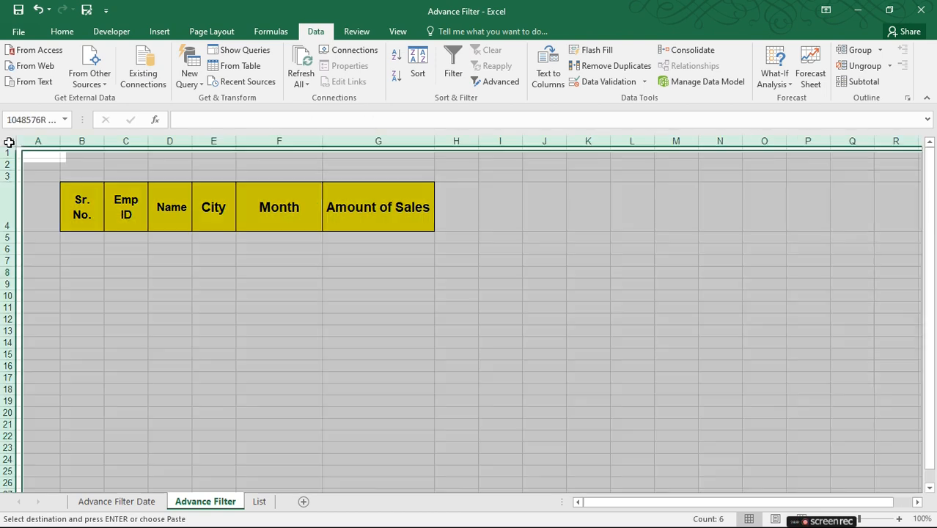
double_click(60, 140)
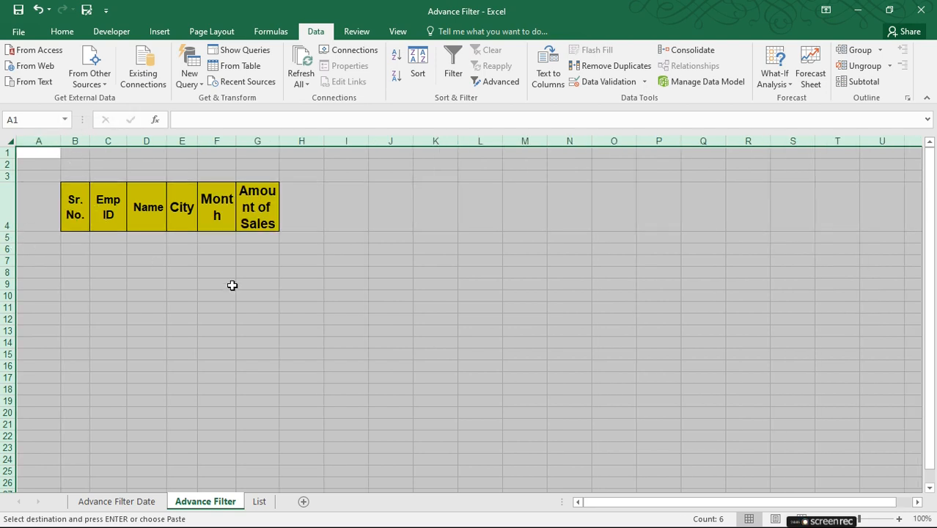
drag(283, 143, 349, 151)
drag(462, 142, 435, 142)
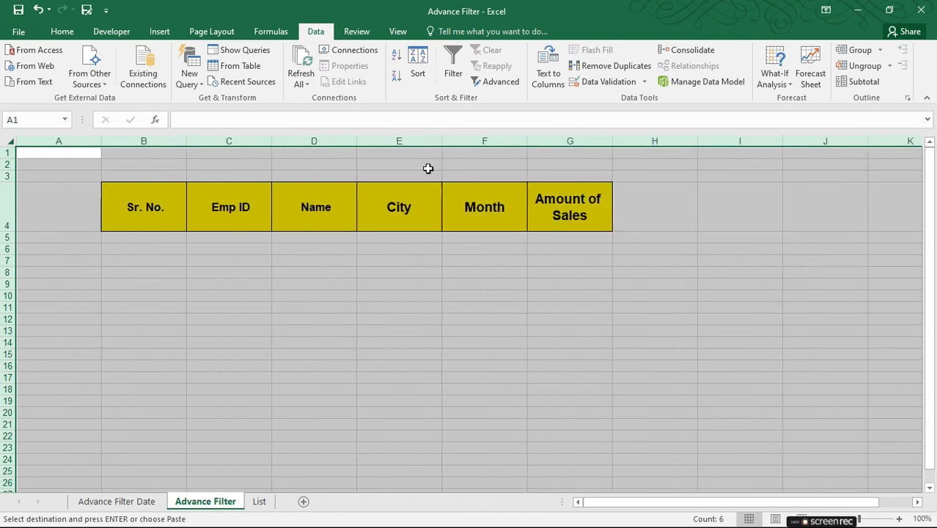
drag(360, 140, 343, 140)
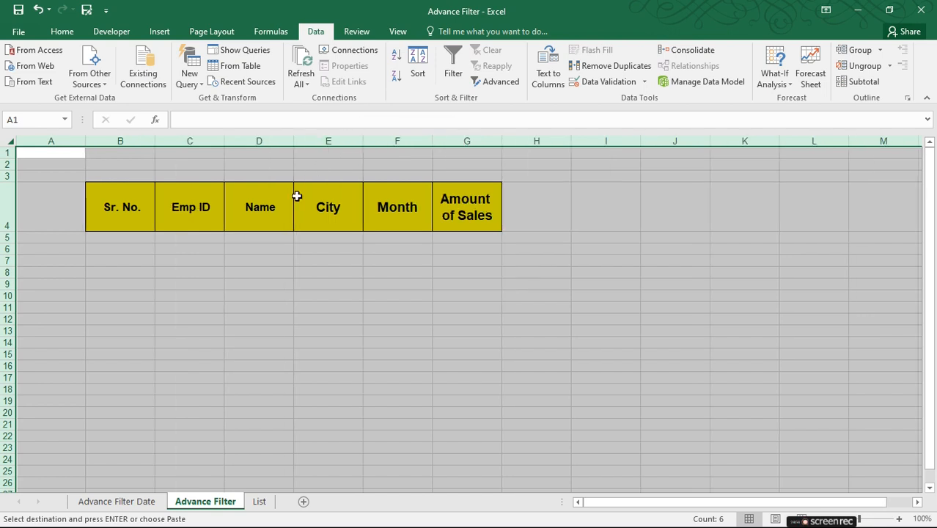
Narrow the Sr. No. column and widen the Emp ID, Name, City, Month and Amount of Sales columns
click(243, 262)
drag(156, 152, 124, 142)
click(120, 213)
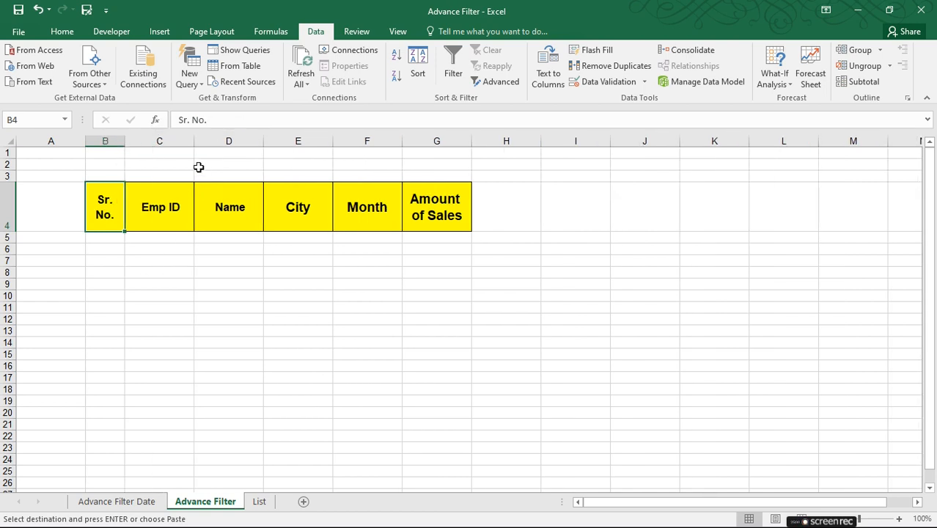
drag(194, 144, 201, 144)
drag(270, 142, 332, 143)
drag(402, 146, 411, 143)
drag(479, 142, 490, 139)
drag(560, 140, 621, 140)
Re-enter the Amount of Sales heading in G4 to refit the header row's height, and select C5
click(557, 207)
key(Return)
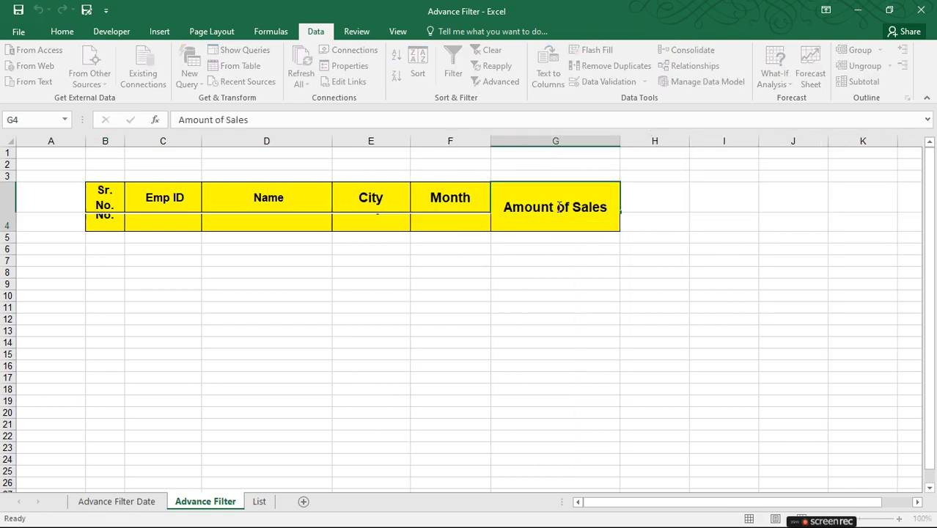
key(Left)
key(Left)
key(Left)
key(Left)
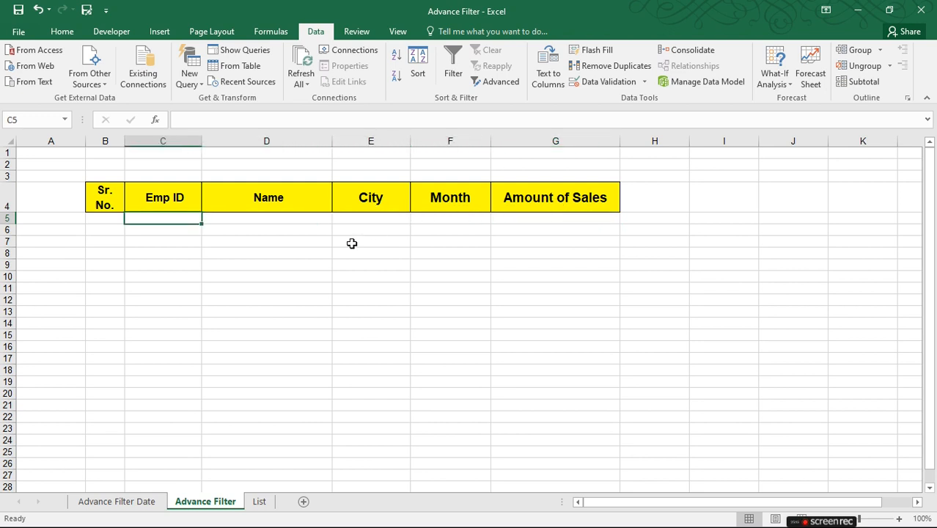
Compare the sales data on the Advance Filter Date sheet with the header row on the Advance Filter sheet
click(232, 233)
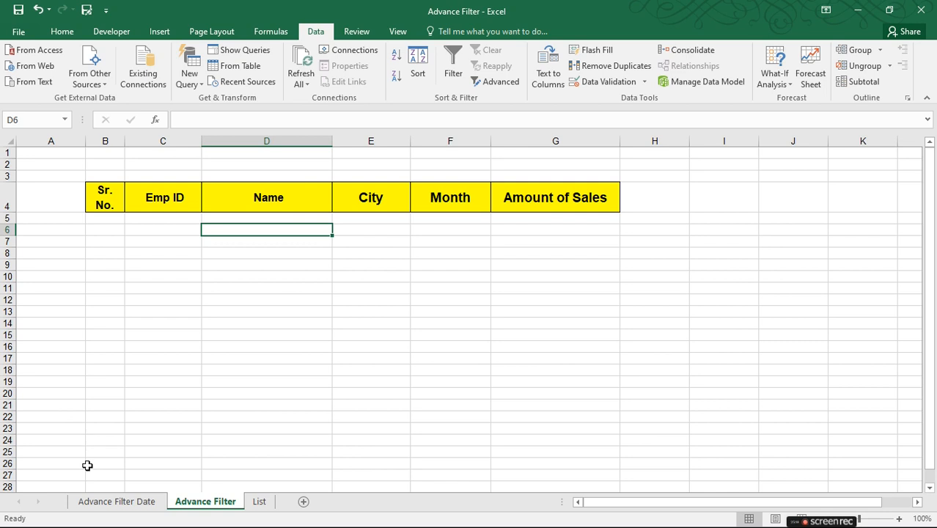
click(129, 506)
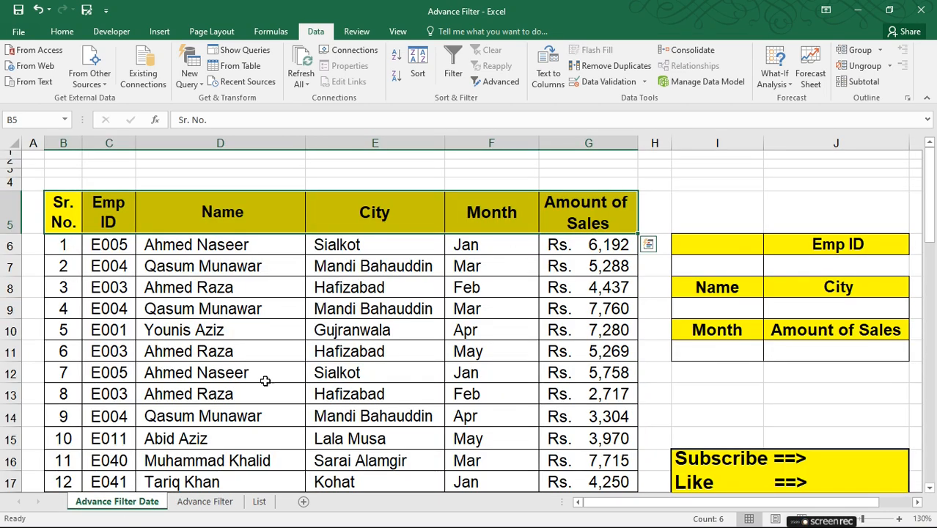
click(207, 503)
click(238, 266)
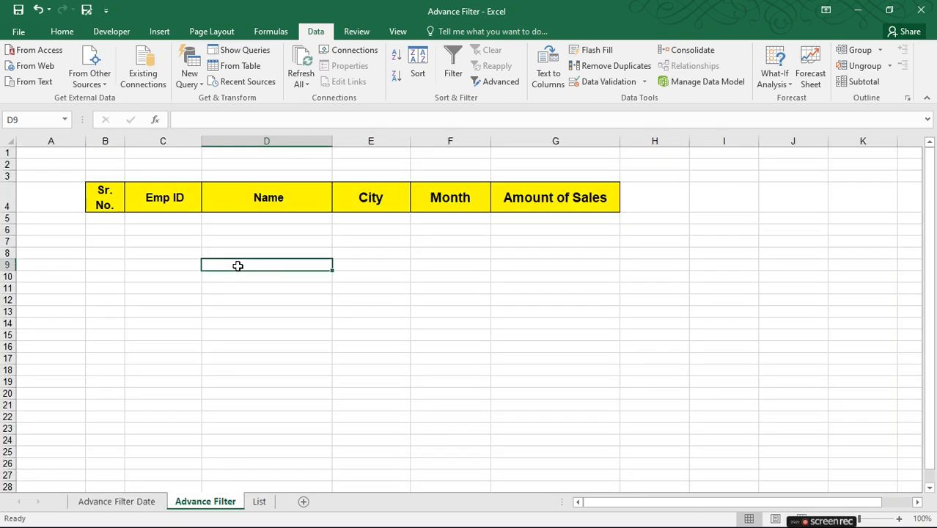
click(241, 223)
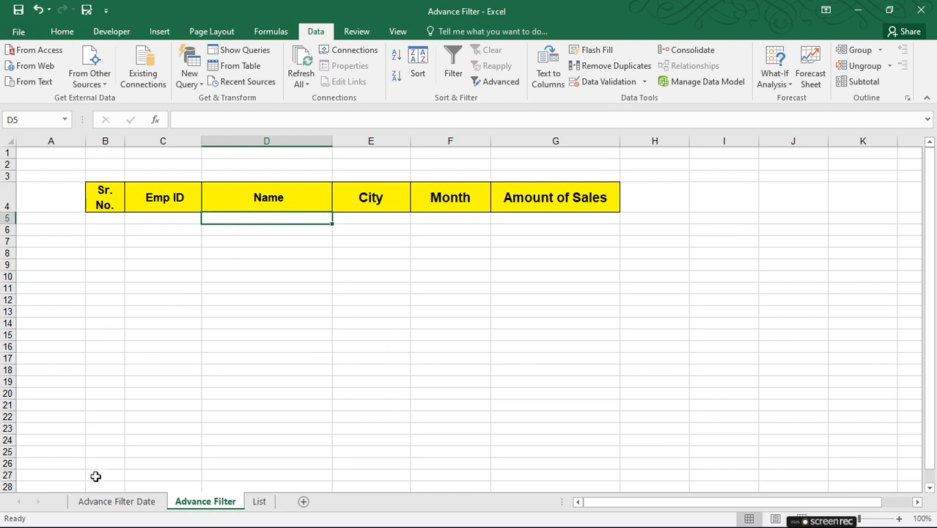
click(103, 504)
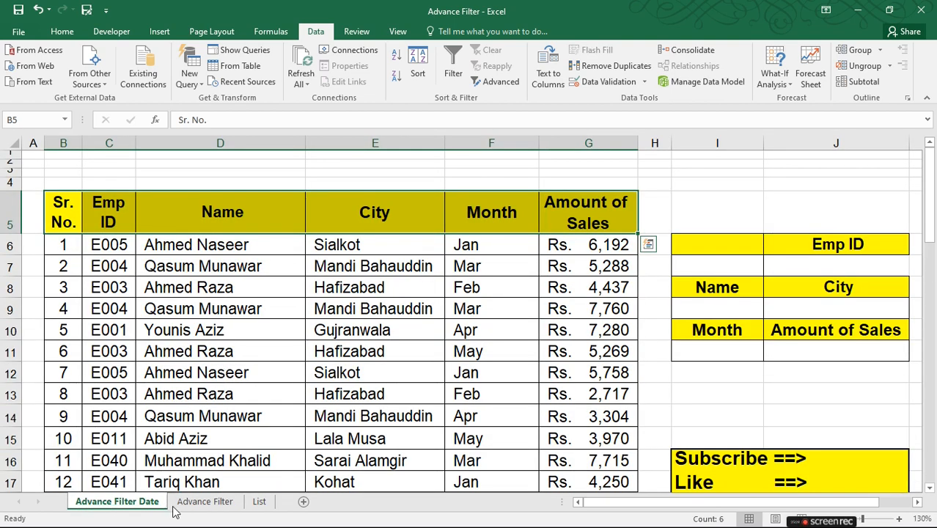
click(213, 503)
click(269, 236)
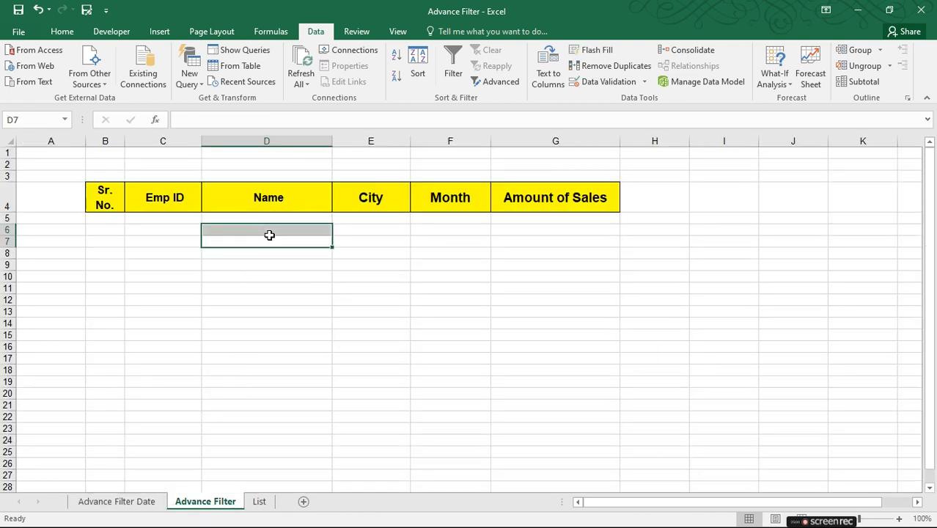
click(365, 239)
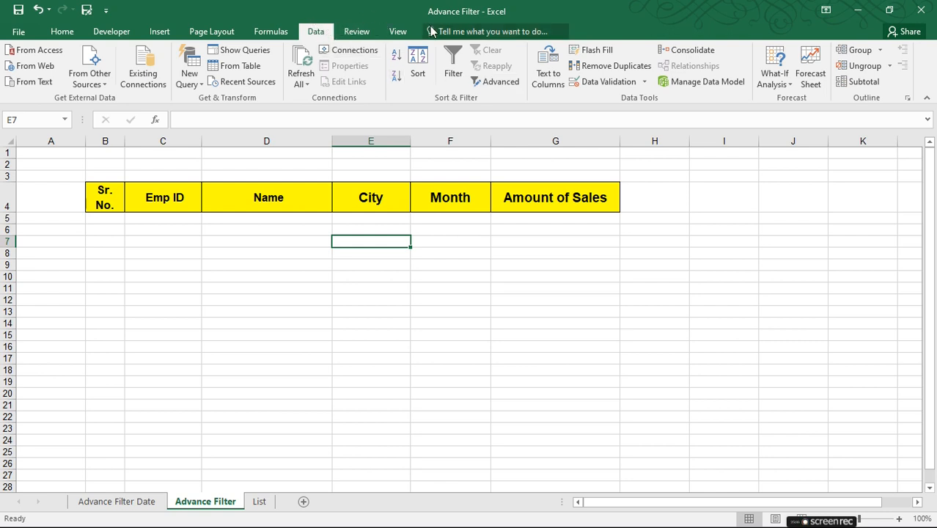
Start an Advanced Filter that copies to another location, with list range B5:G55 of the Advance Filter Date sheet
click(503, 88)
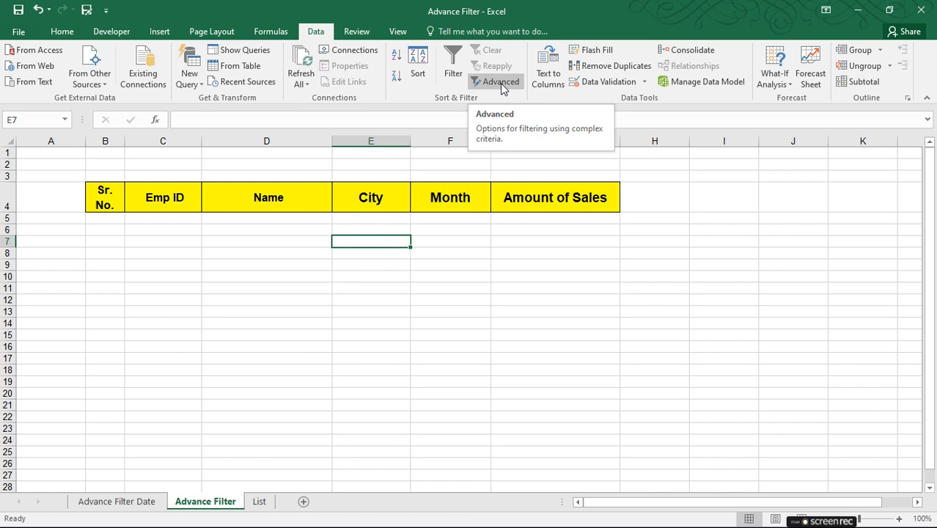
click(503, 87)
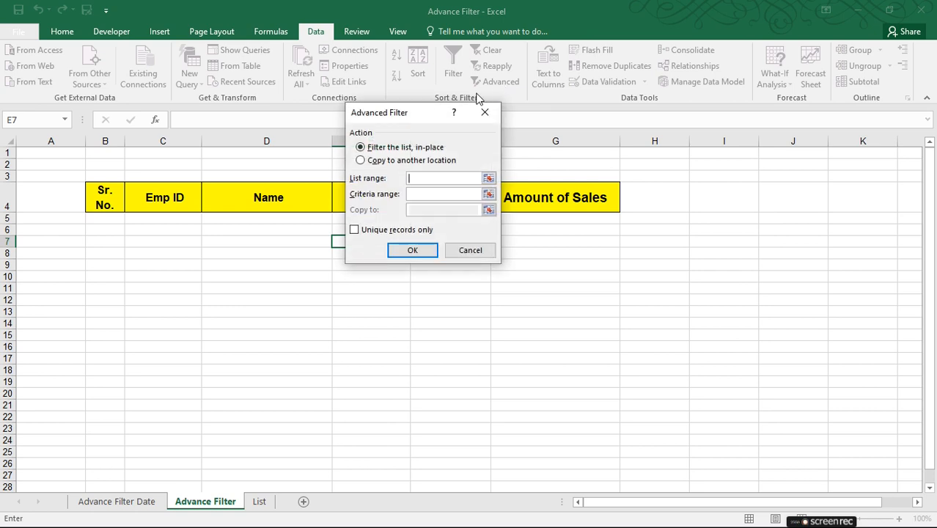
drag(403, 115, 377, 142)
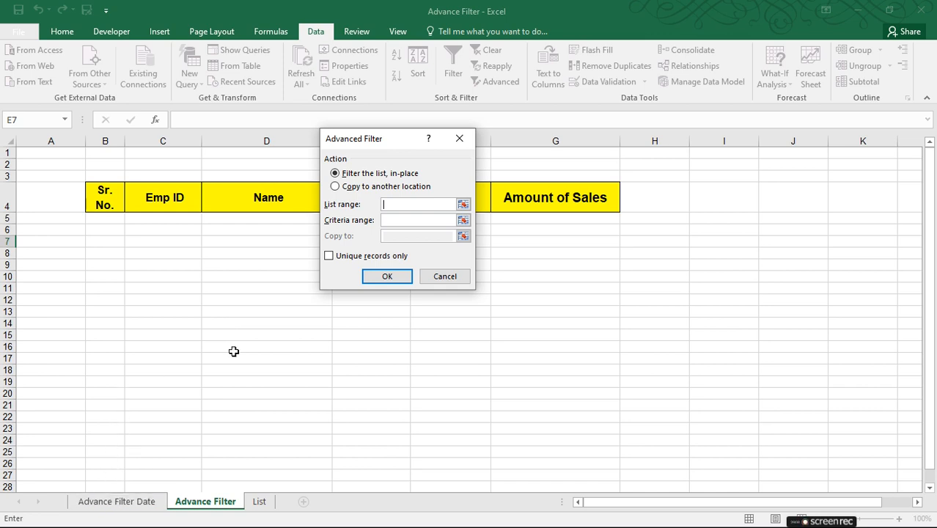
click(344, 188)
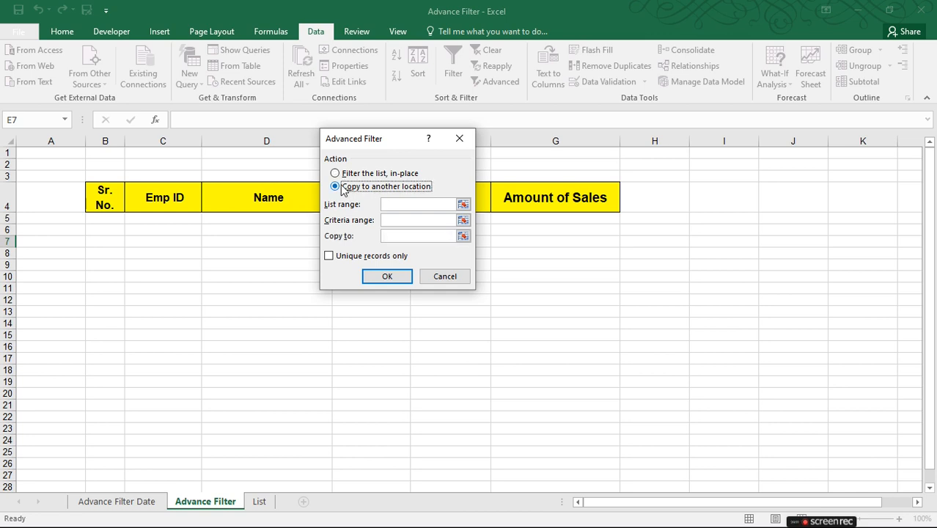
click(406, 208)
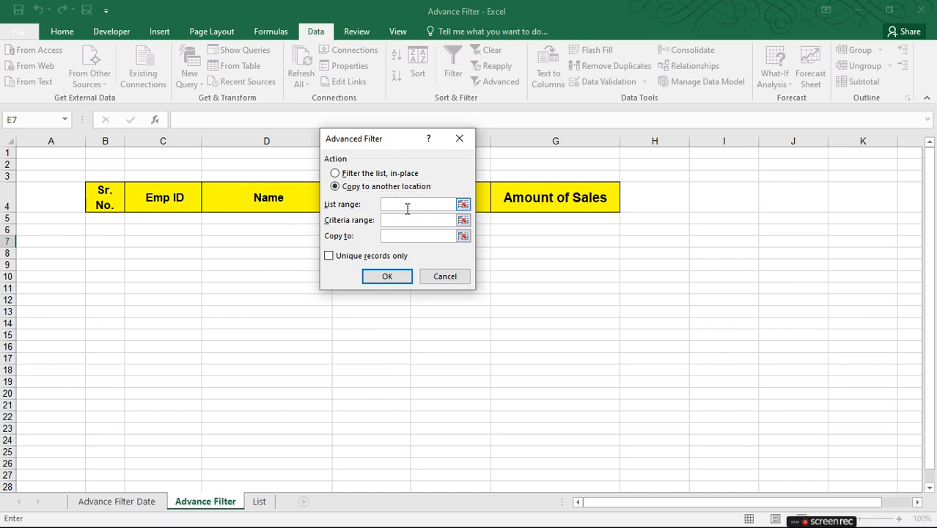
click(111, 502)
drag(59, 211, 572, 428)
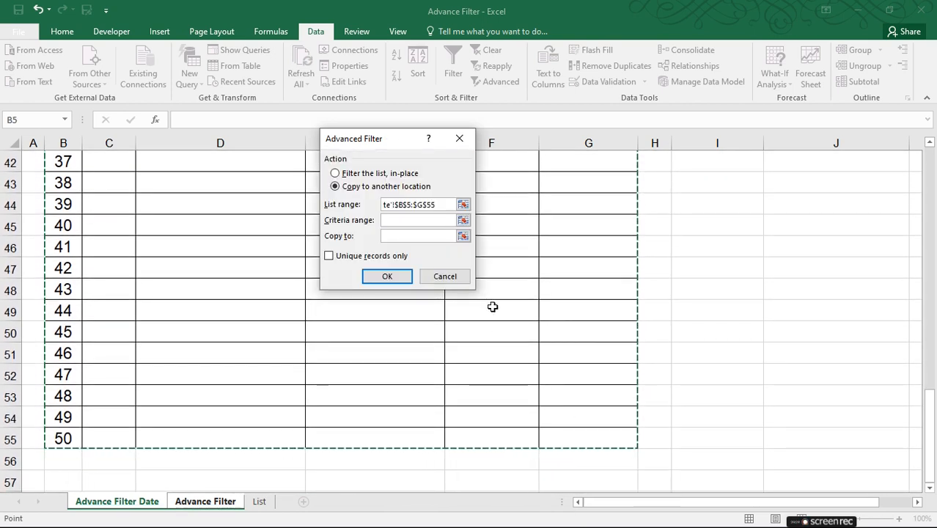
Set the Advanced Filter's criteria range to the Emp ID criteria cells J6:J7 on the Advance Filter Date sheet
click(403, 220)
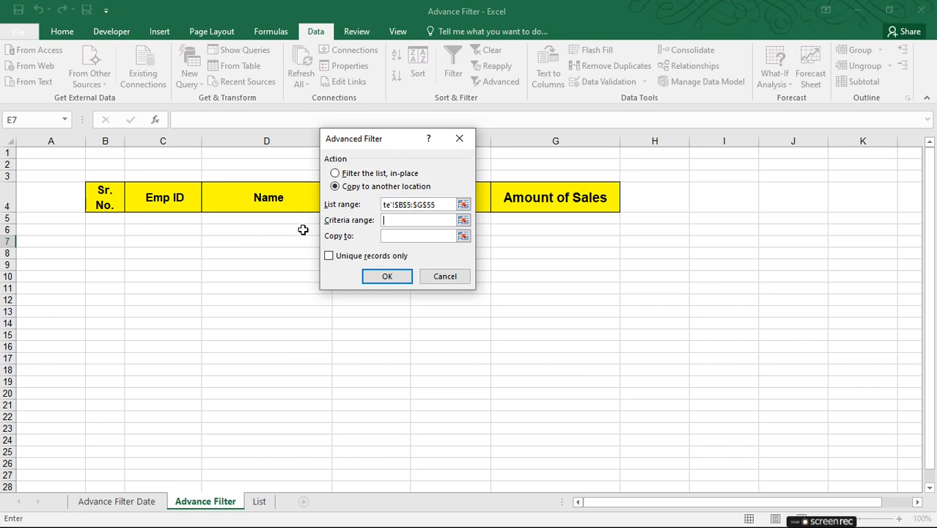
click(126, 503)
scroll(540, 320, up, 13)
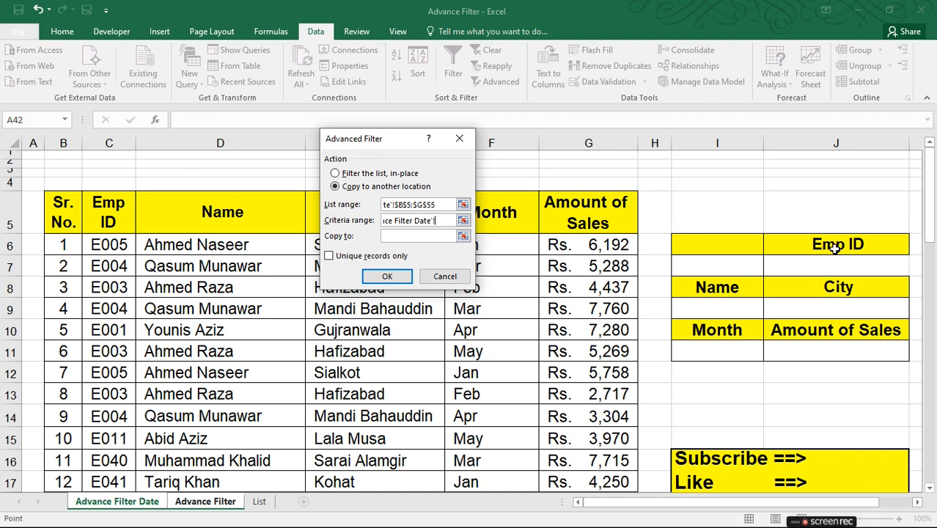
click(829, 265)
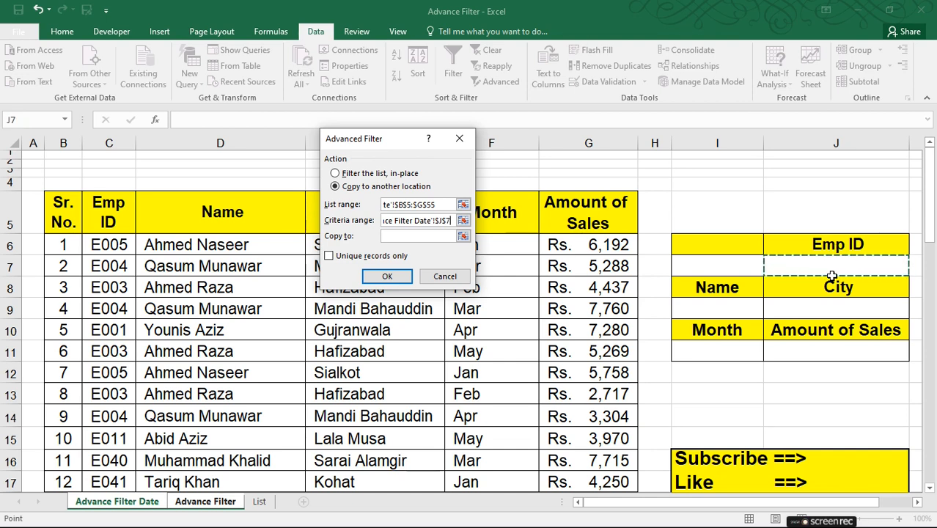
drag(805, 235, 805, 269)
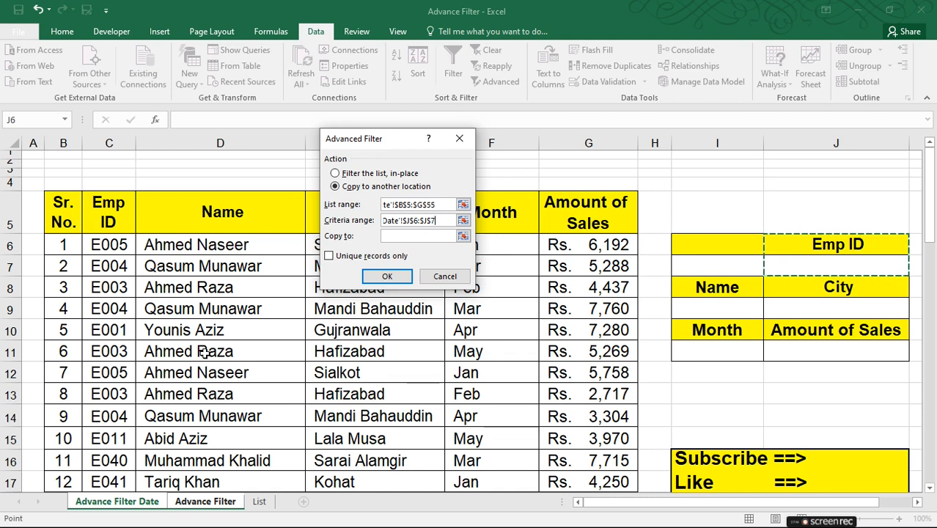
Set the City, Month and Amount of Sales headings E4:G4 on the Advance Filter sheet as copy destination and run the filter
click(417, 235)
key(ctrl+Page_Down)
drag(417, 132, 215, 279)
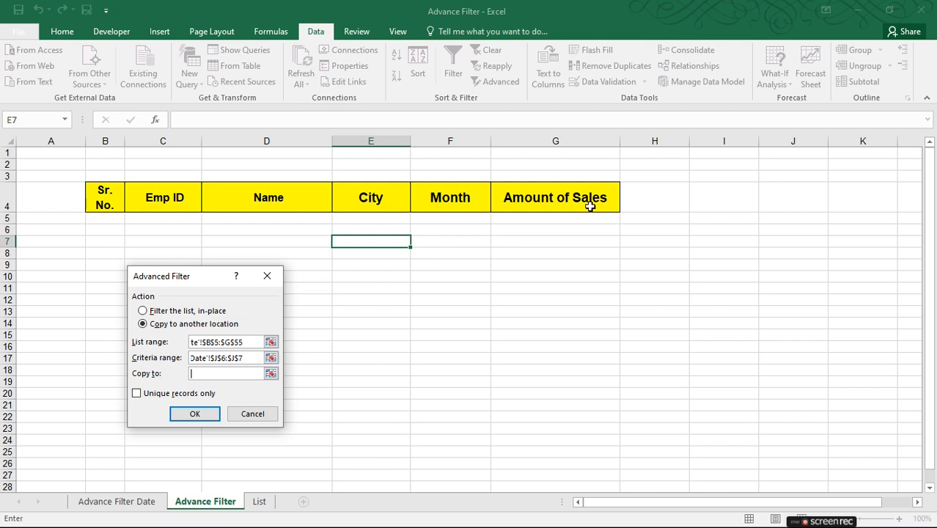
drag(361, 196, 566, 206)
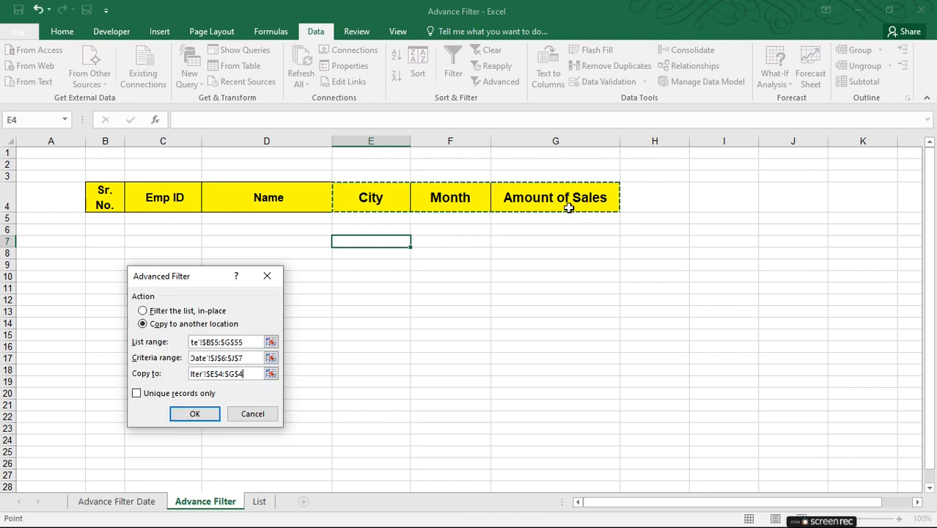
click(205, 413)
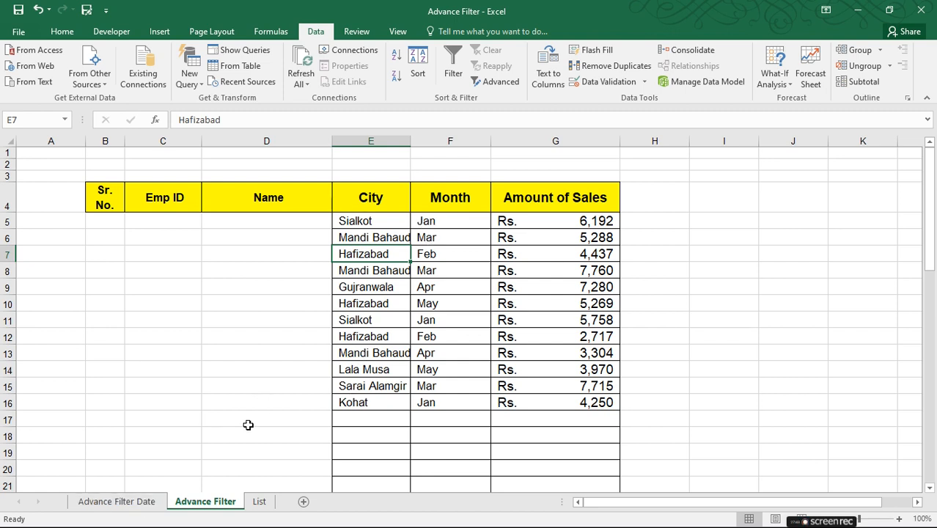
Compare the copied City, Month and Amount of Sales rows with the source data, and view the employee list on the List sheet
click(119, 501)
scroll(527, 285, down, 3)
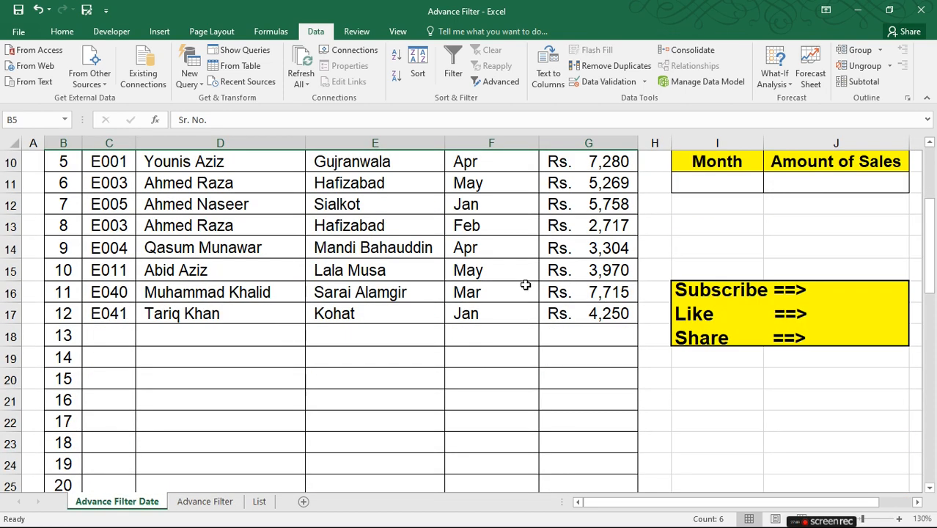
click(221, 502)
drag(374, 223, 374, 405)
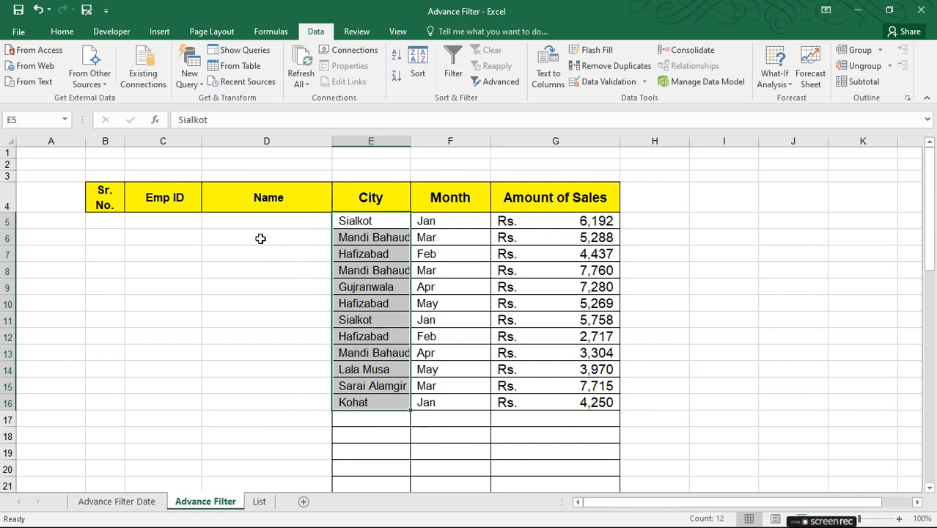
scroll(404, 310, down, 13)
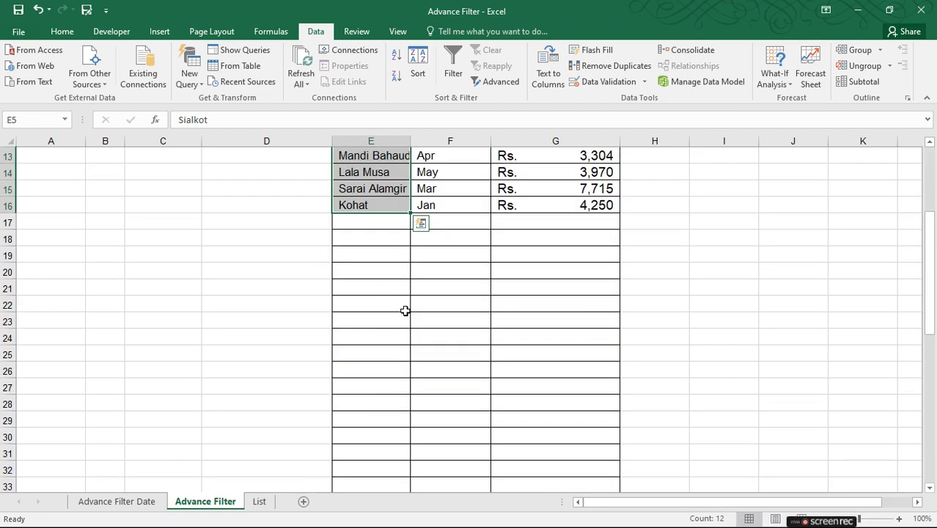
scroll(425, 345, up, 7)
scroll(425, 343, up, 6)
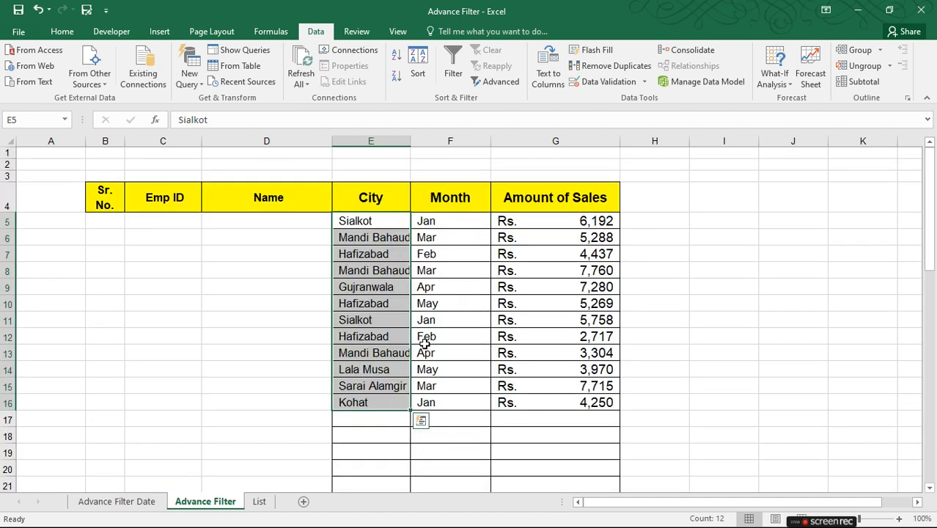
key(ctrl+Page_Down)
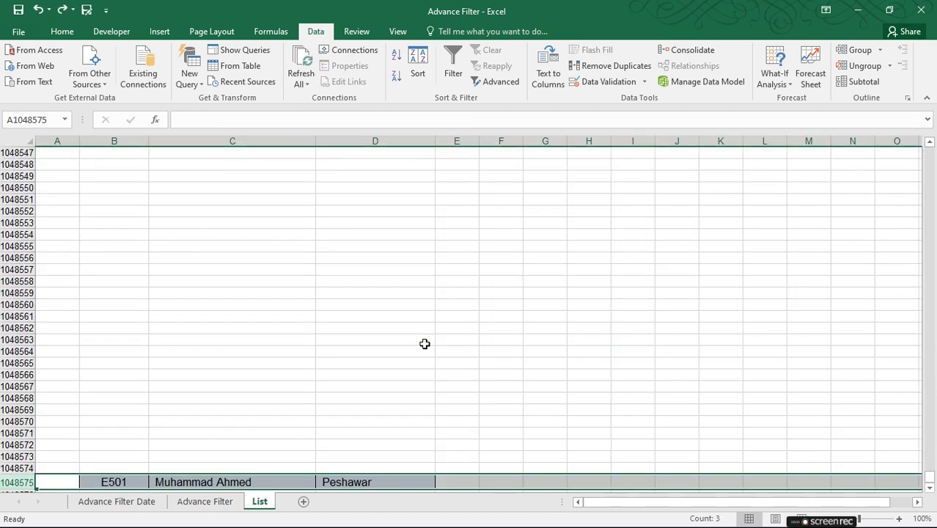
scroll(382, 299, up, 5)
scroll(382, 299, up, 15)
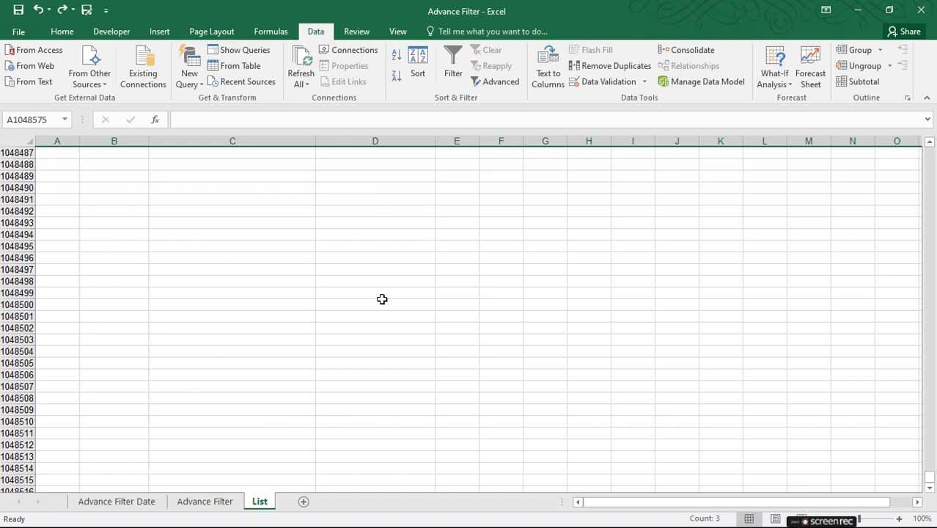
key(ctrl+Home)
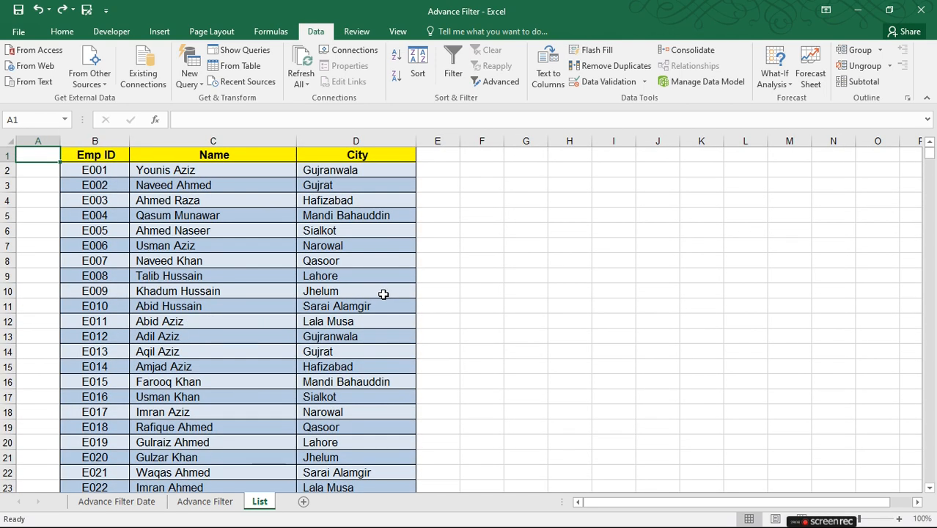
key(ctrl+Page_Up)
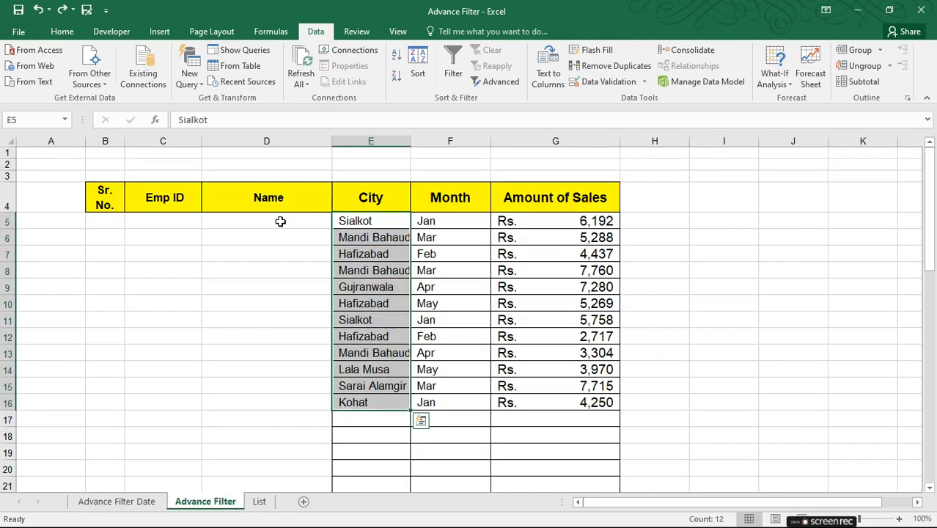
click(353, 225)
key(Left)
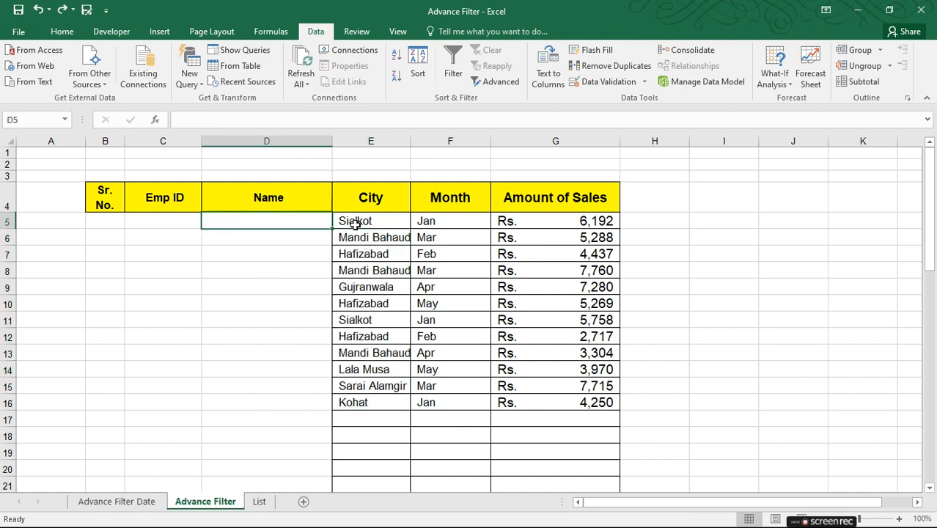
key(shift+Right)
key(shift+Right)
key(shift+Right)
key(shift+Right)
key(ctrl+shift+Down)
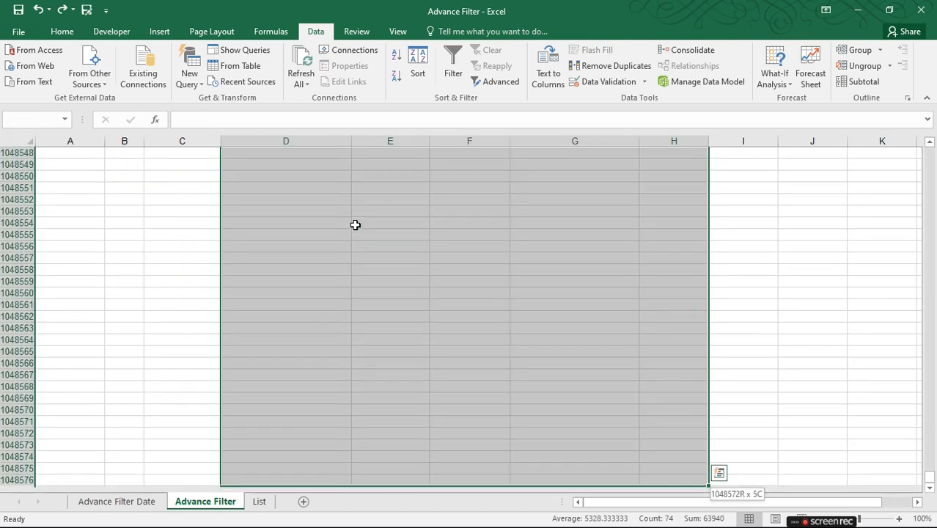
Clear all contents and formatting from the extracted rows below the headings in columns B to G of the Advance Filter sheet
key(ctrl+Home)
key(Down)
key(Down)
key(Down)
key(Down)
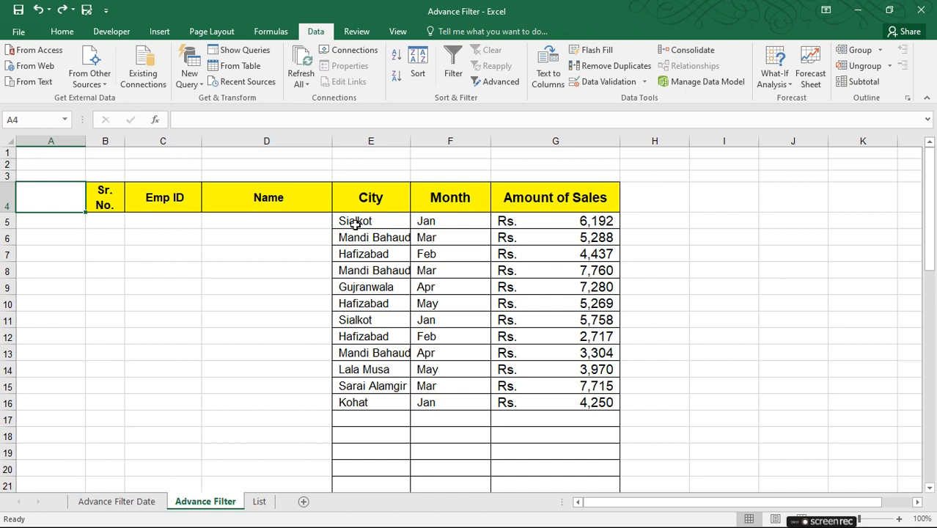
key(Right)
key(shift+Right)
key(shift+Right)
key(shift+Right)
key(shift+Right)
key(shift+Right)
key(shift+Right)
key(shift+Right)
key(shift+Right)
key(shift+Right)
key(shift+Left)
key(shift+Left)
key(shift+Left)
key(shift+Left)
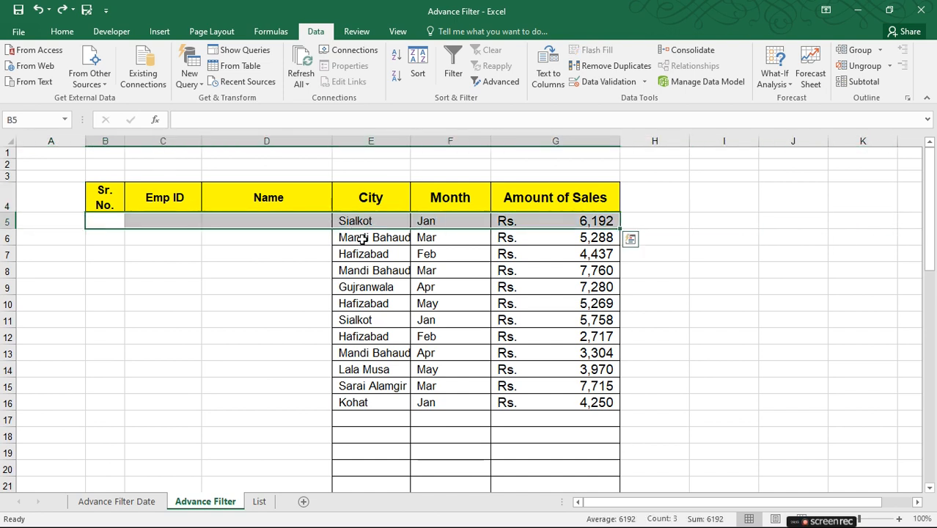
scroll(479, 373, down, 15)
scroll(569, 374, down, 6)
scroll(571, 316, up, 5)
shift+click(597, 245)
scroll(600, 244, up, 16)
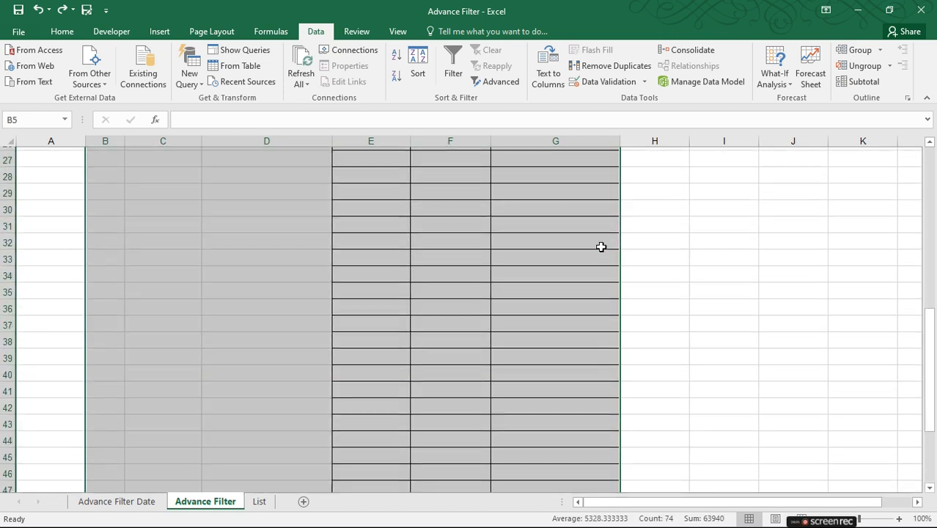
click(63, 31)
click(796, 81)
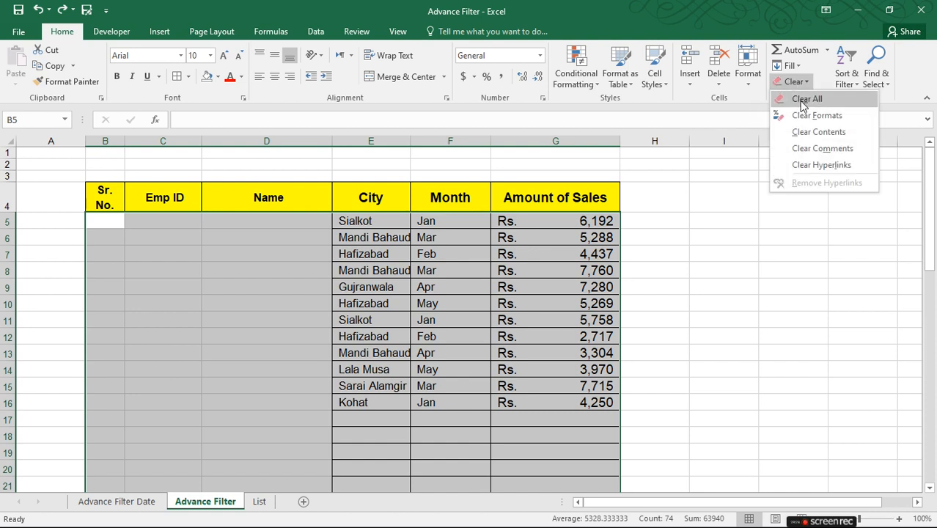
click(788, 94)
click(429, 229)
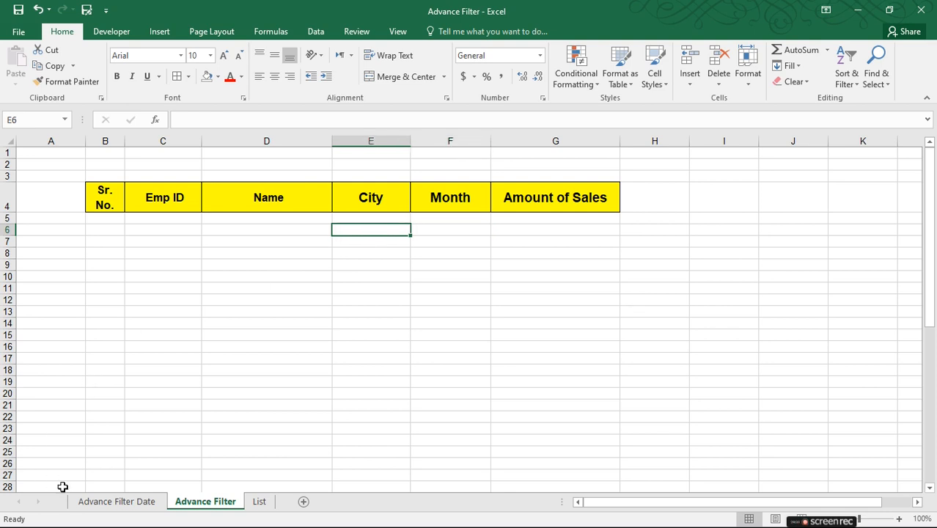
Enter the Hafizabad employee's ID as the Emp ID criterion in J7 on the Advance Filter Date sheet
click(116, 502)
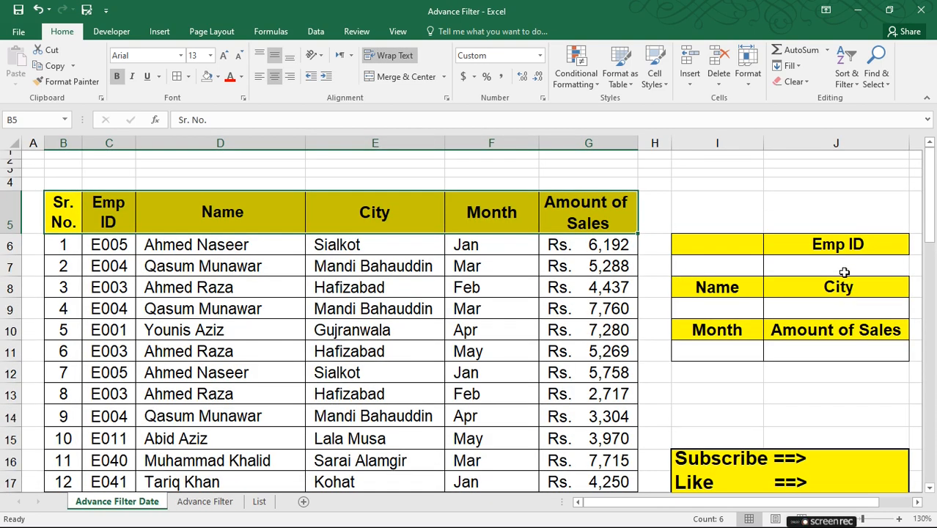
click(842, 268)
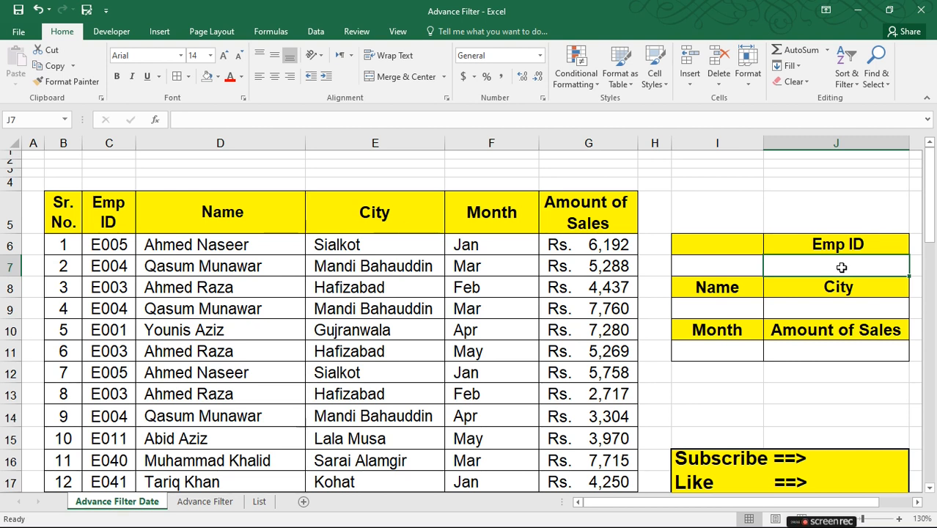
text(e)
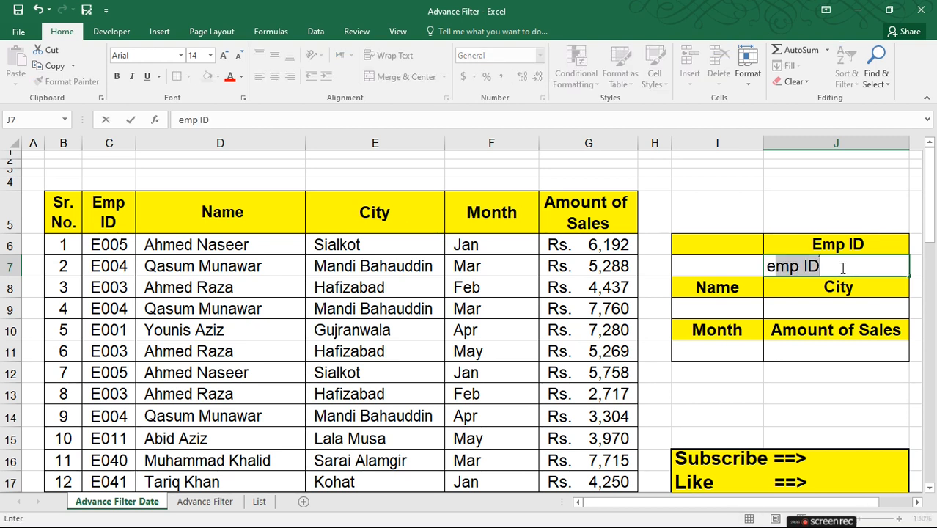
key(Escape)
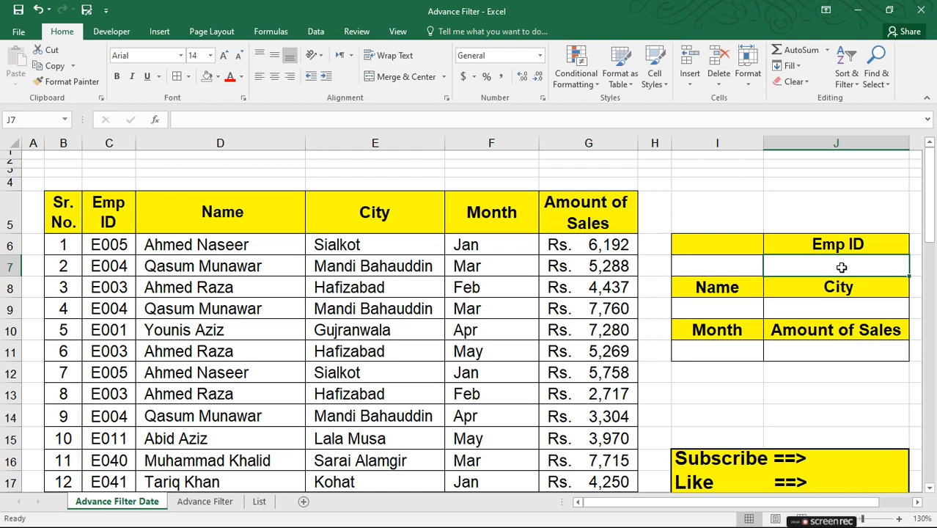
text(E003)
key(Return)
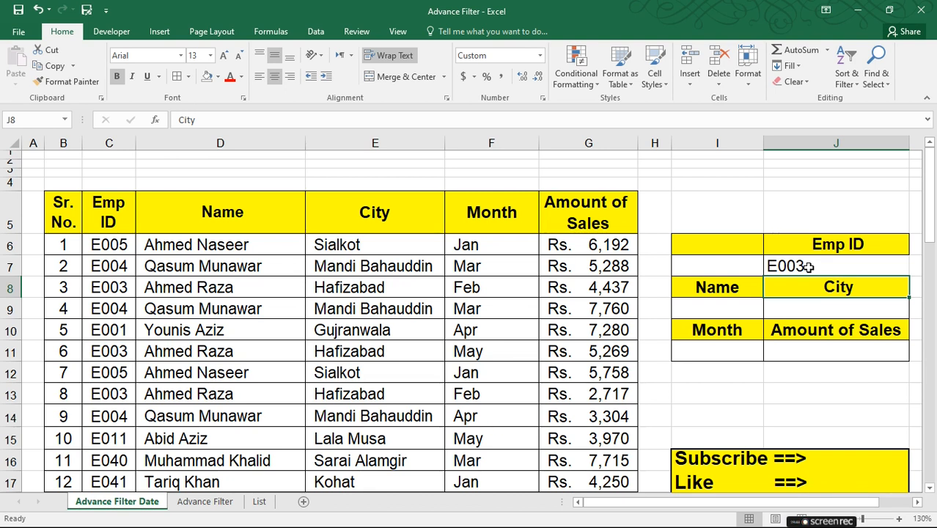
Start an Advanced Filter on the Advance Filter sheet that copies to another location, with list range B5:G17 from the Advance Filter Date sheet
key(ctrl+Page_Down)
click(296, 244)
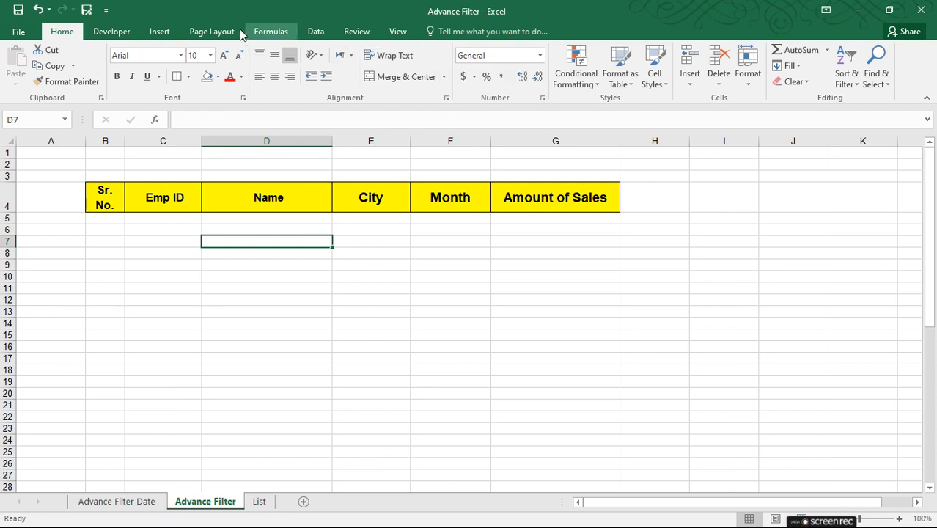
click(314, 32)
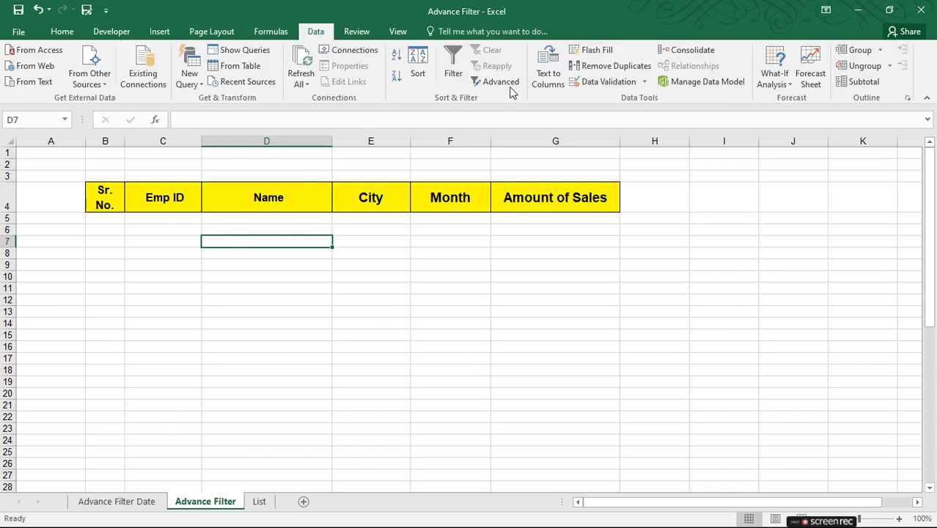
click(484, 81)
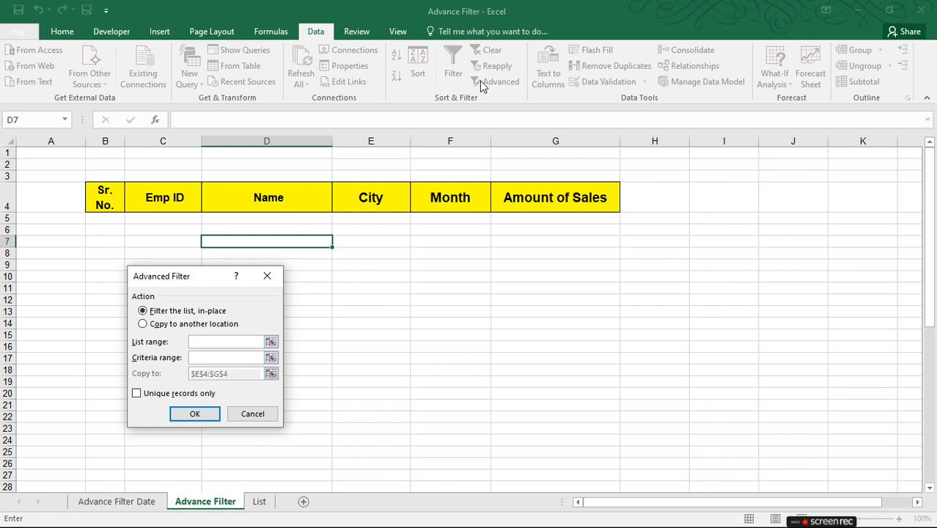
click(155, 325)
click(216, 344)
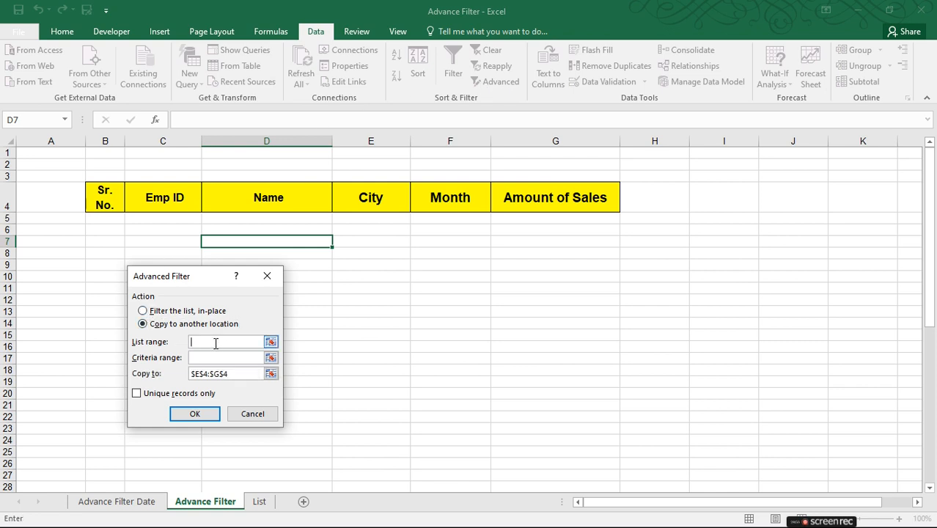
click(129, 508)
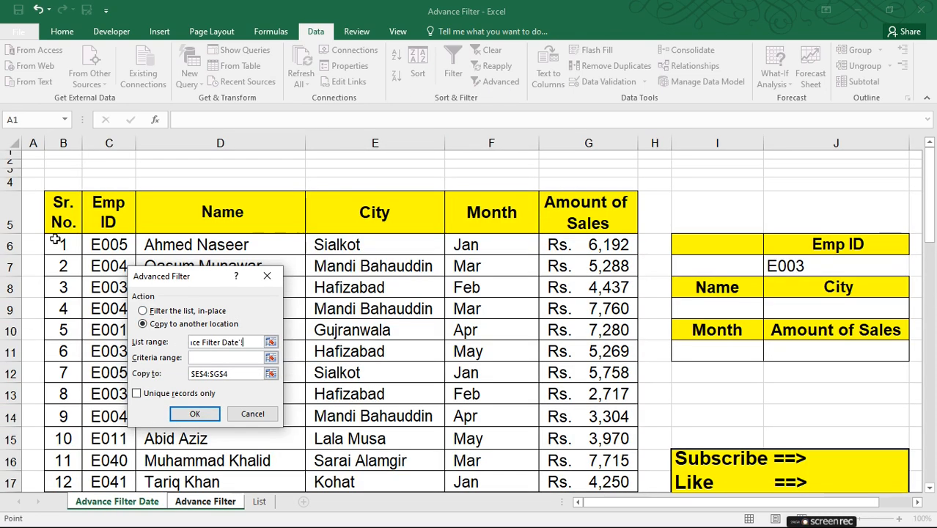
drag(68, 204, 621, 406)
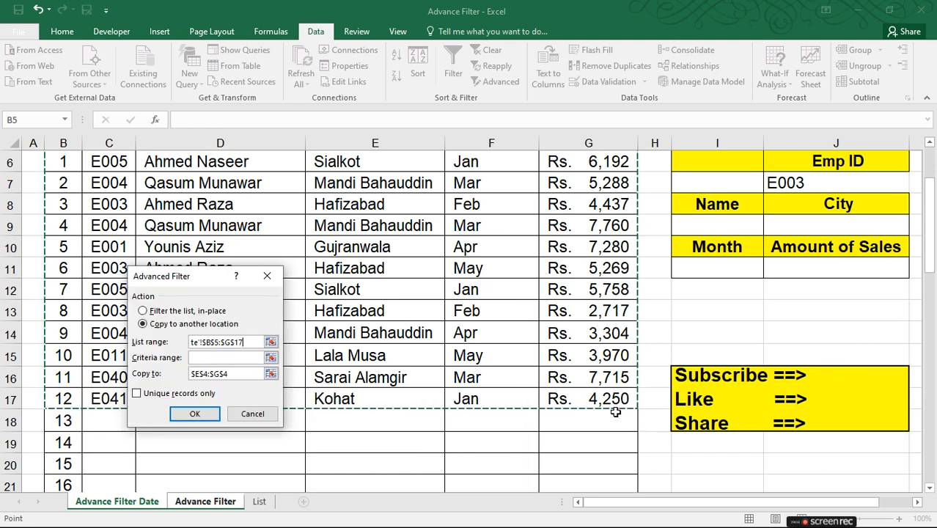
Set the filter's criteria range to the Emp ID cells J6:J7 on the Advance Filter Date sheet
click(218, 358)
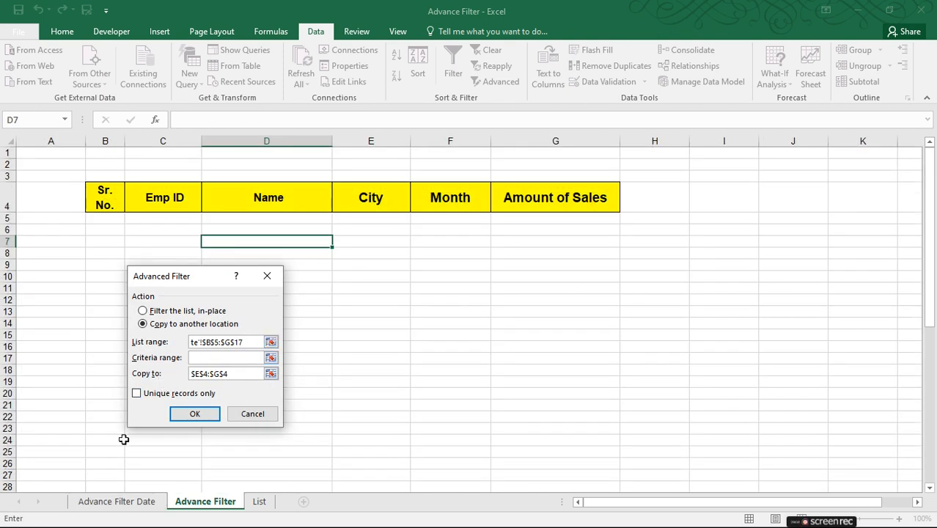
click(118, 502)
scroll(799, 234, up, 1)
drag(820, 235, 842, 251)
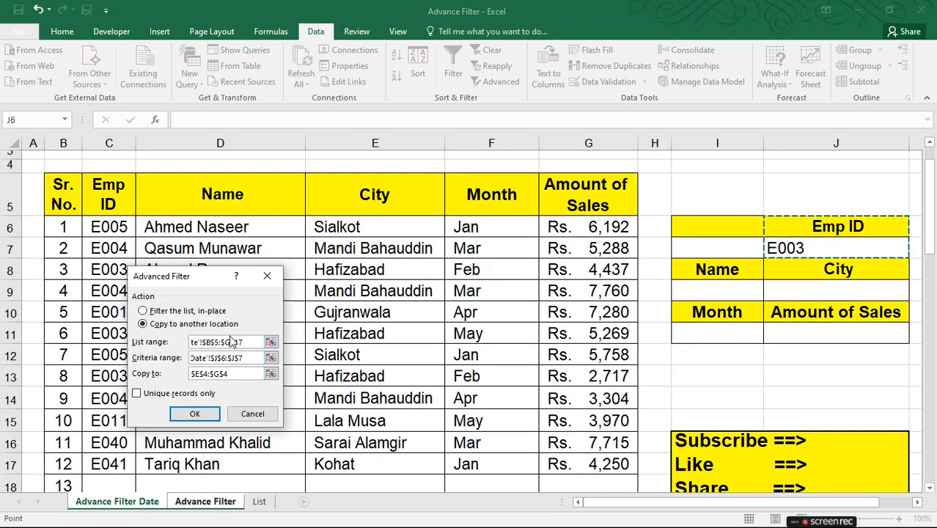
Set all the headings B4:G4 on the Advance Filter sheet as the copy destination and run the filter
click(238, 374)
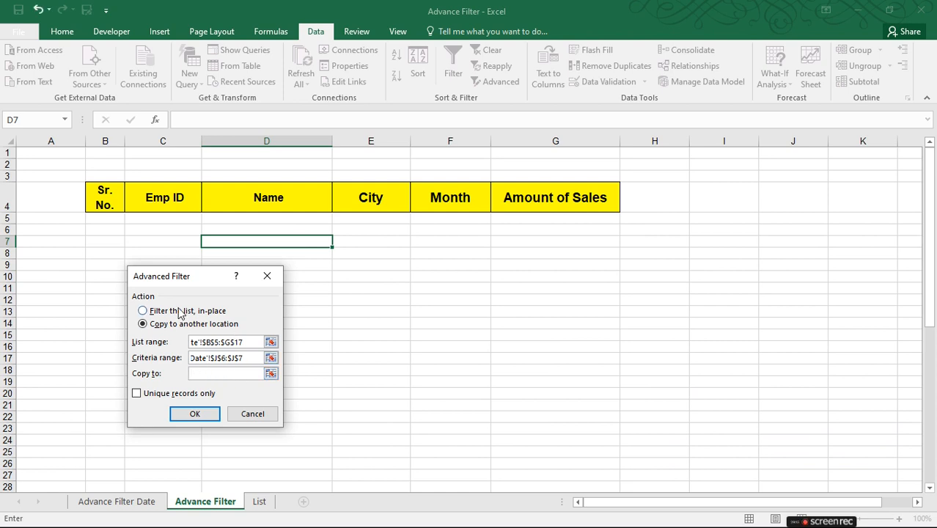
drag(111, 205, 552, 201)
click(194, 414)
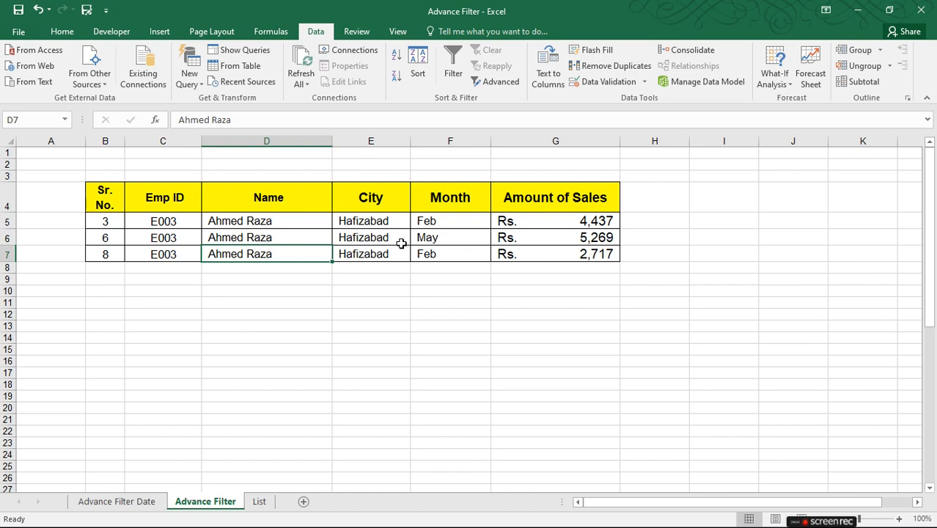
Clear all contents and formatting from the extracted rows below the headings, range B5:H9
drag(88, 220, 623, 275)
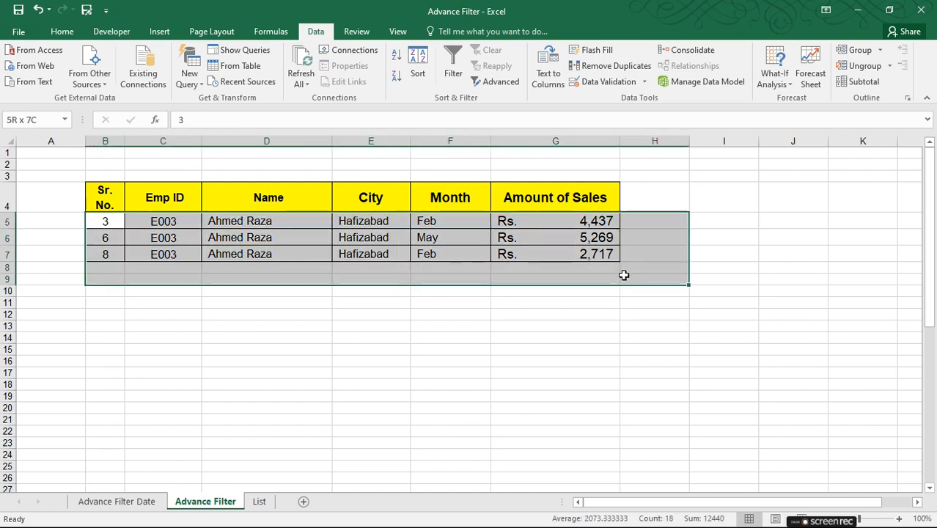
click(61, 32)
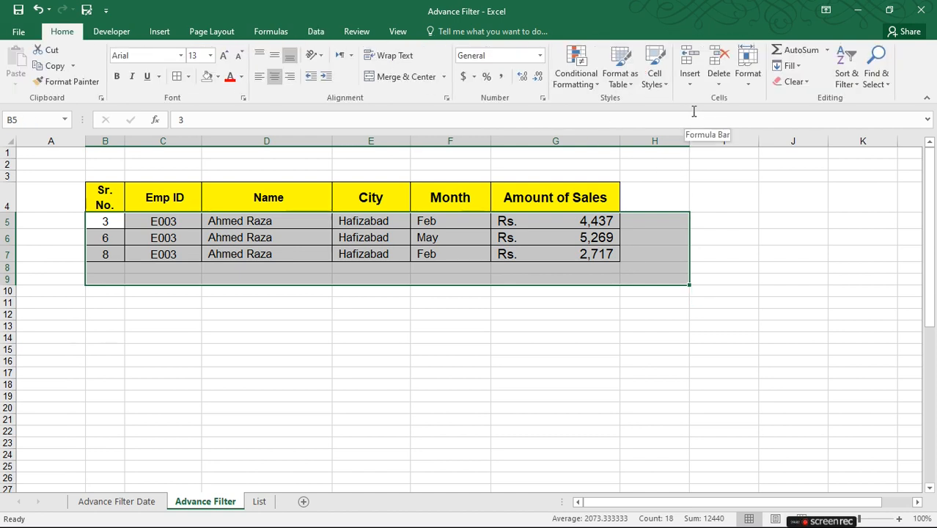
click(795, 81)
click(800, 95)
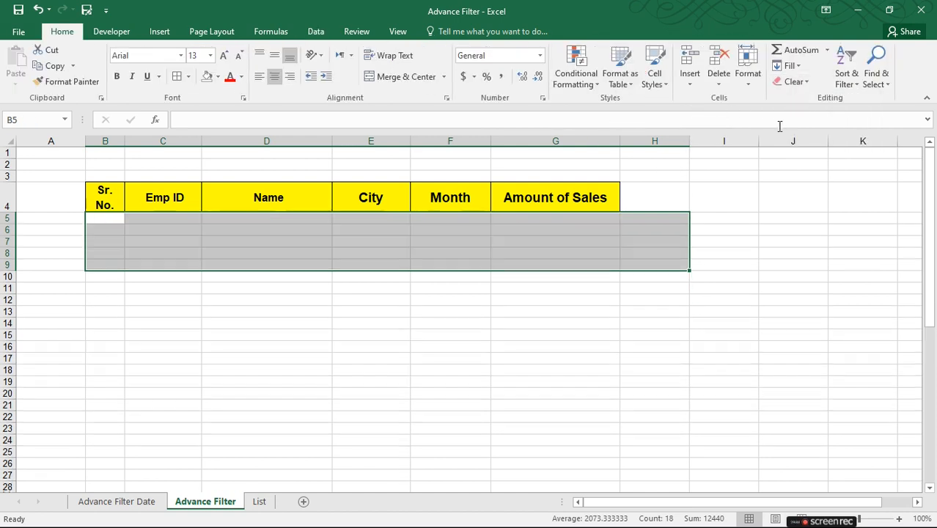
click(254, 230)
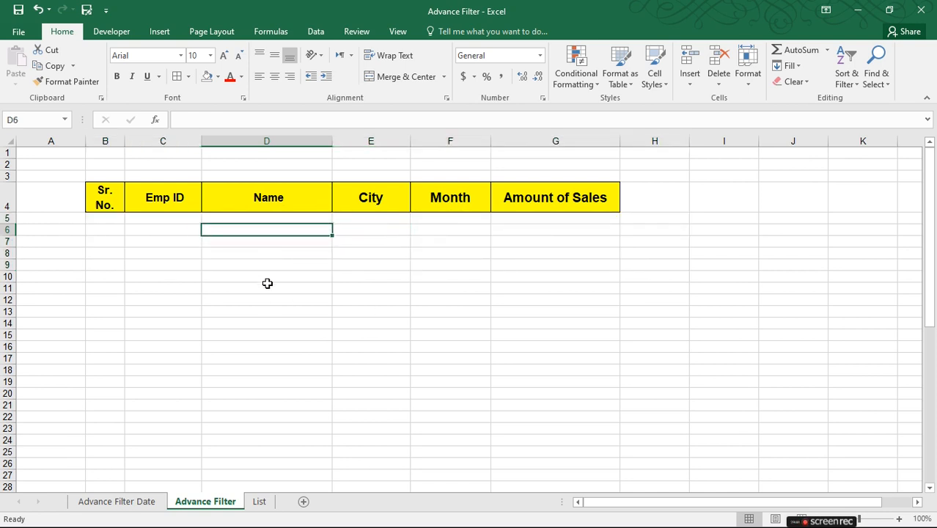
Delete the Emp ID criterion from J7 on the Advance Filter Date sheet
key(ctrl+Page_Up)
click(804, 249)
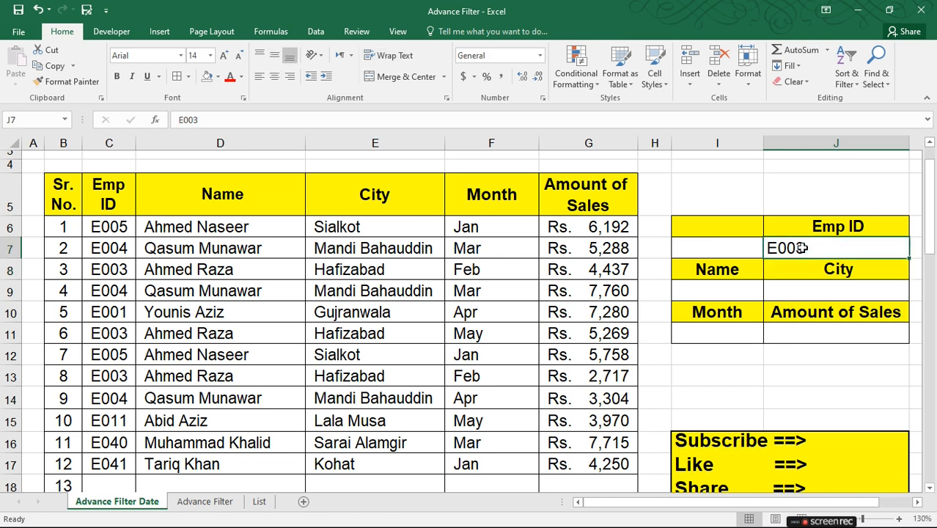
key(Delete)
key(Down)
key(Down)
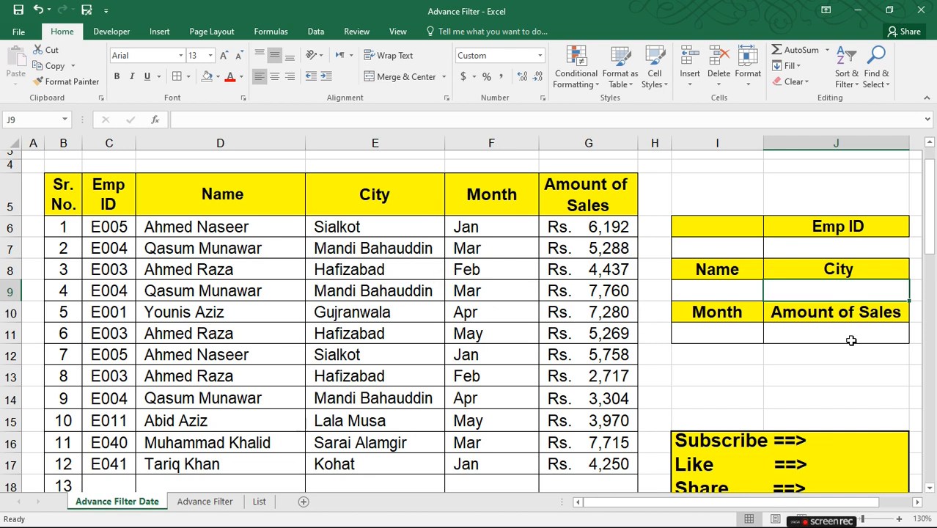
Copy Mandi Bahauddin from E9 and paste it as a value into the City criterion cell J9
click(375, 291)
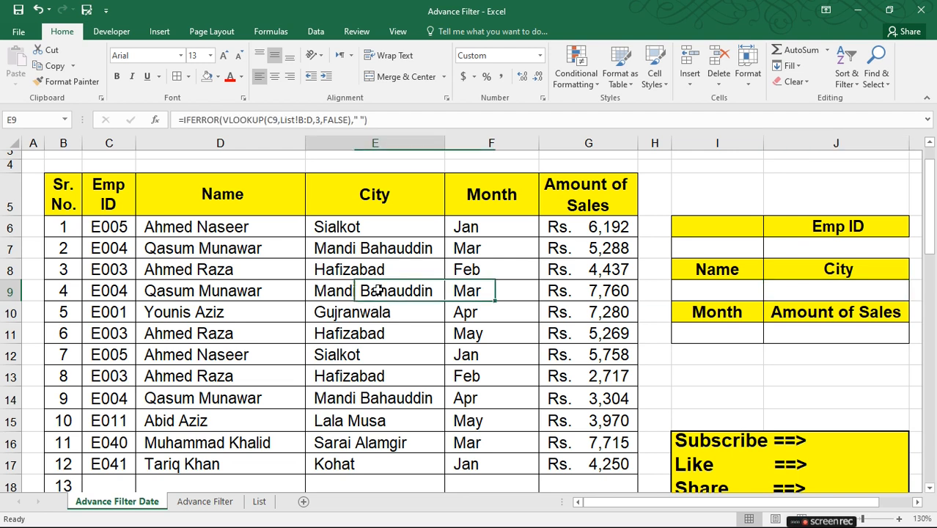
key(ctrl+c)
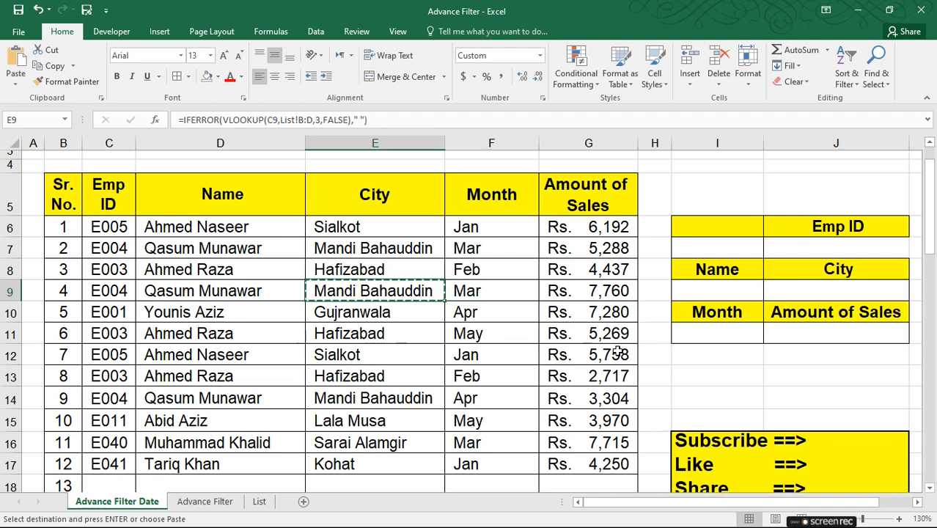
click(813, 289)
right_click(816, 291)
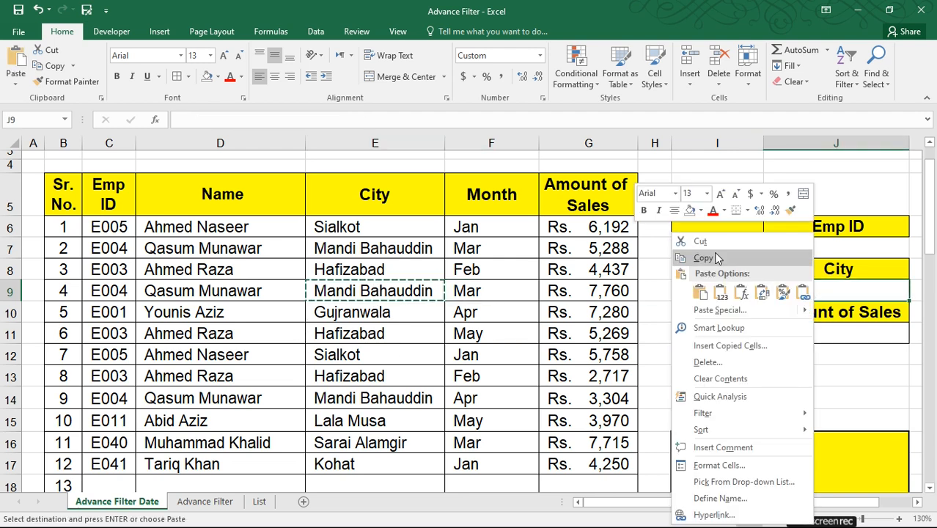
click(721, 291)
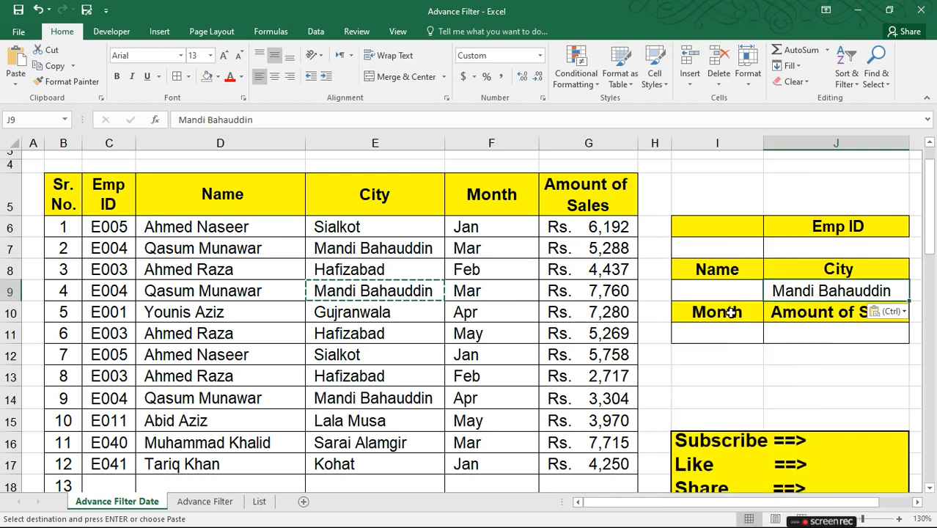
click(833, 357)
Try to start an Advanced Filter from cell D5 directly below the Name heading on the Advance Filter sheet
key(ctrl+Page_Down)
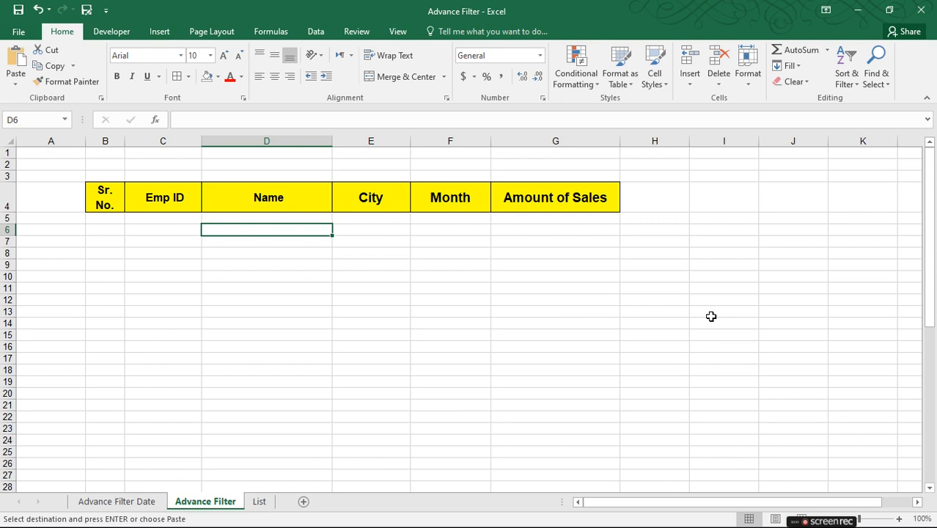
click(316, 243)
click(301, 217)
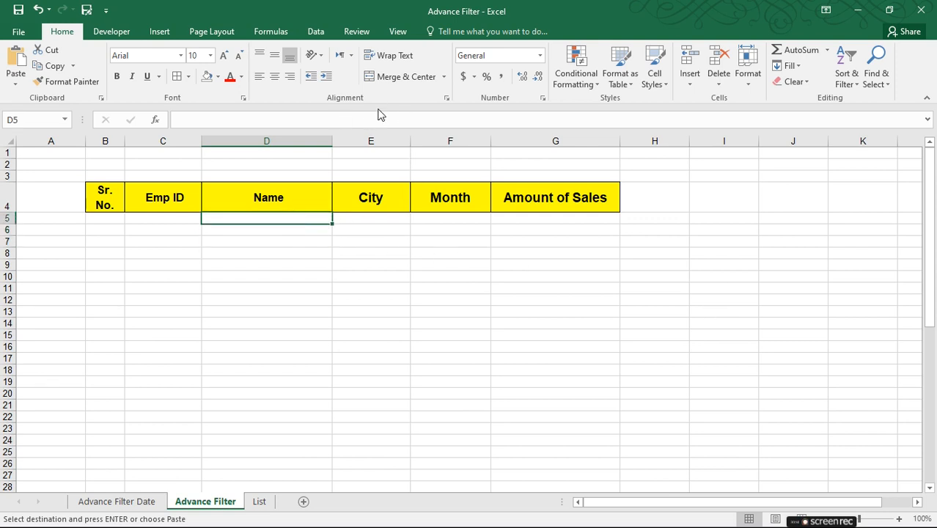
click(316, 32)
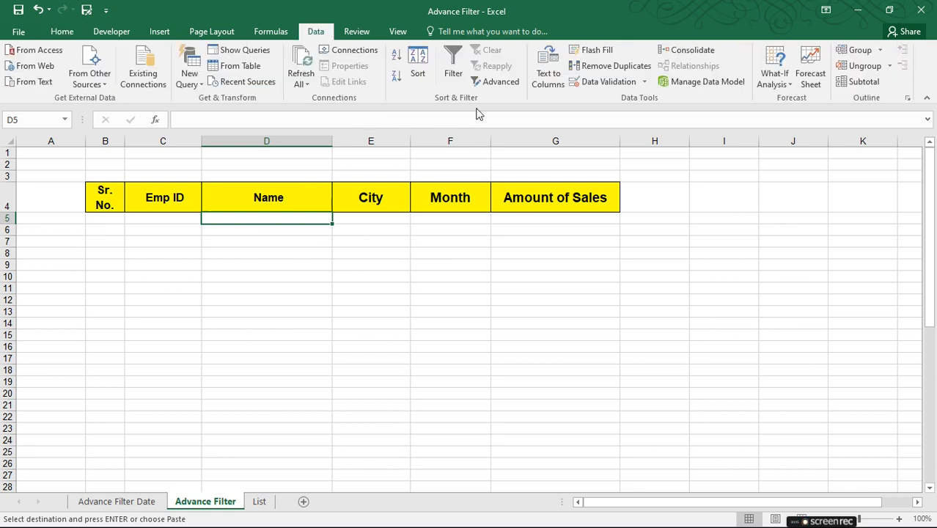
click(501, 90)
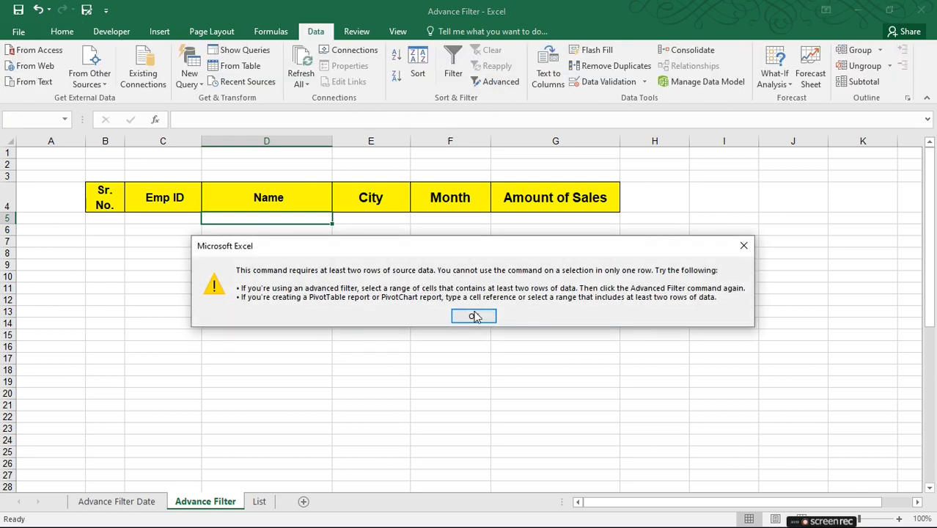
click(472, 314)
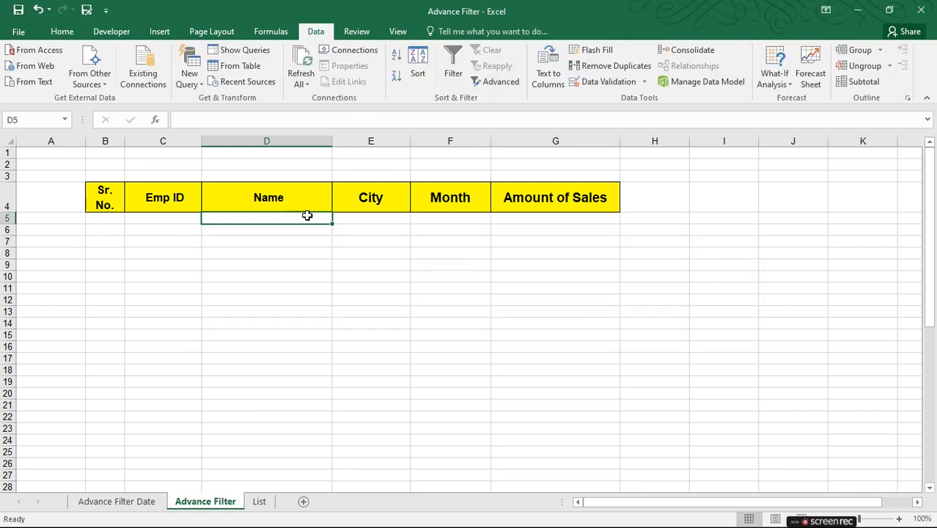
click(496, 83)
click(469, 316)
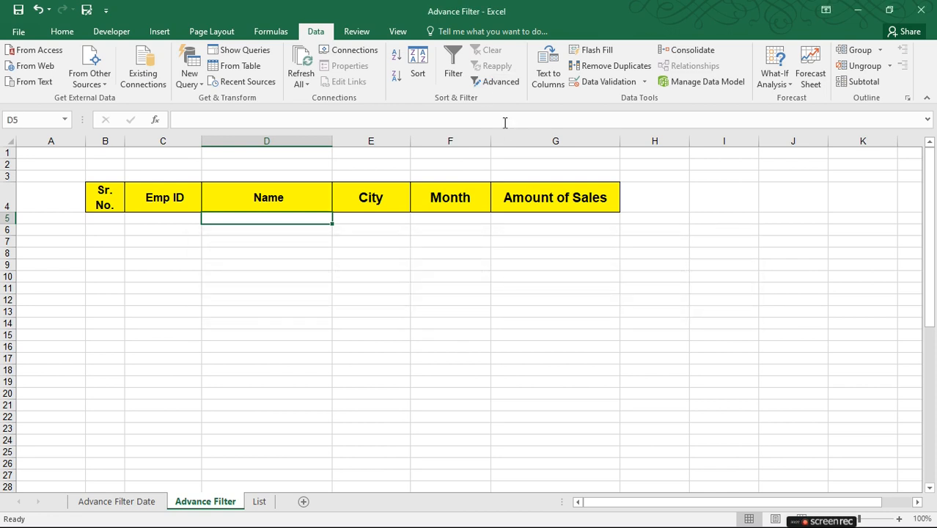
click(496, 82)
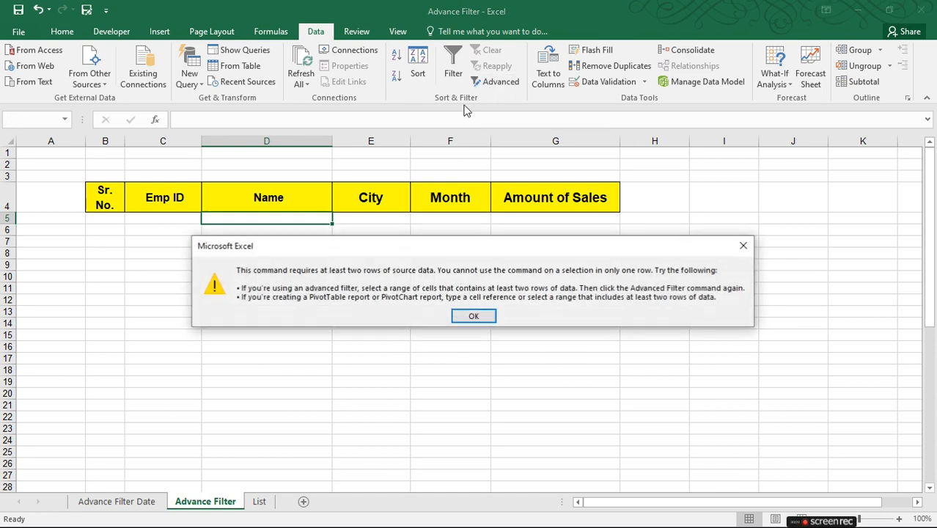
click(473, 318)
Start an Advanced Filter from D9 on the Advance Filter sheet that copies to another location, with list range B5:G17 of Advance Filter Date
key(ctrl+Page_Up)
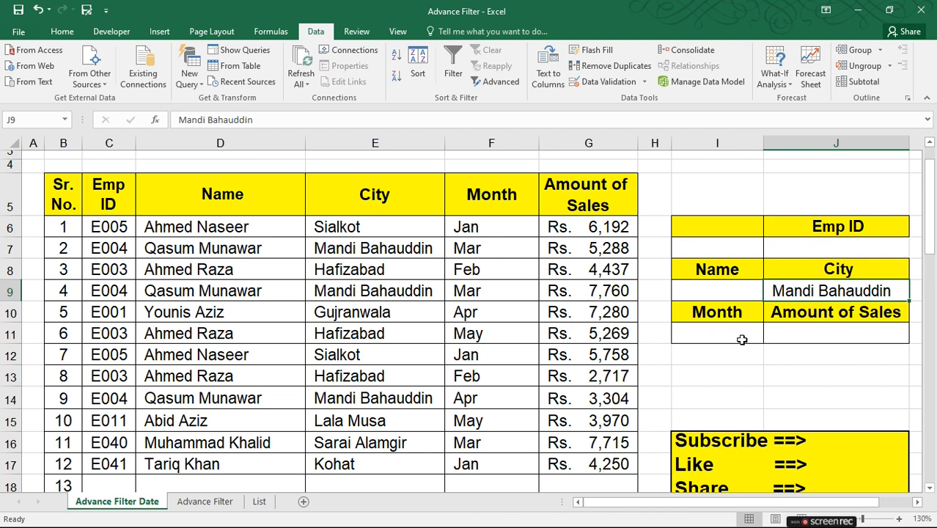
click(714, 355)
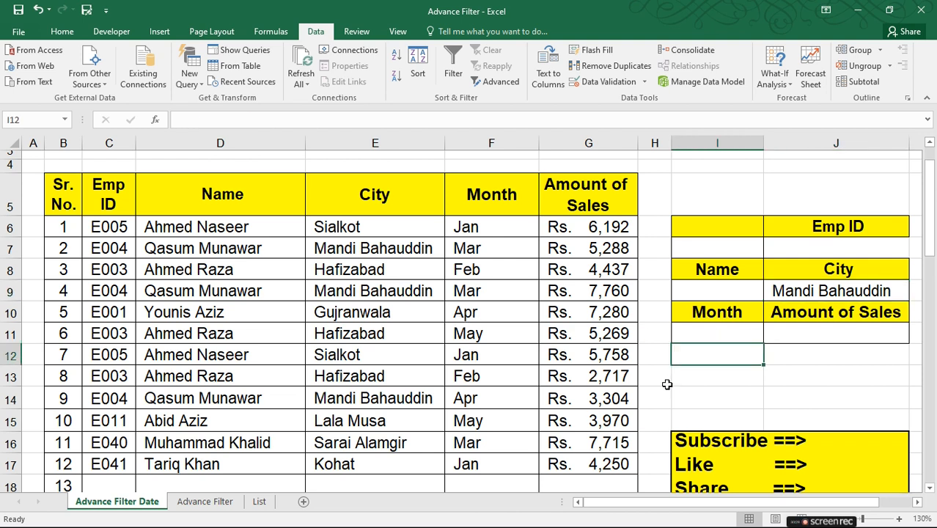
key(ctrl+Page_Down)
click(263, 263)
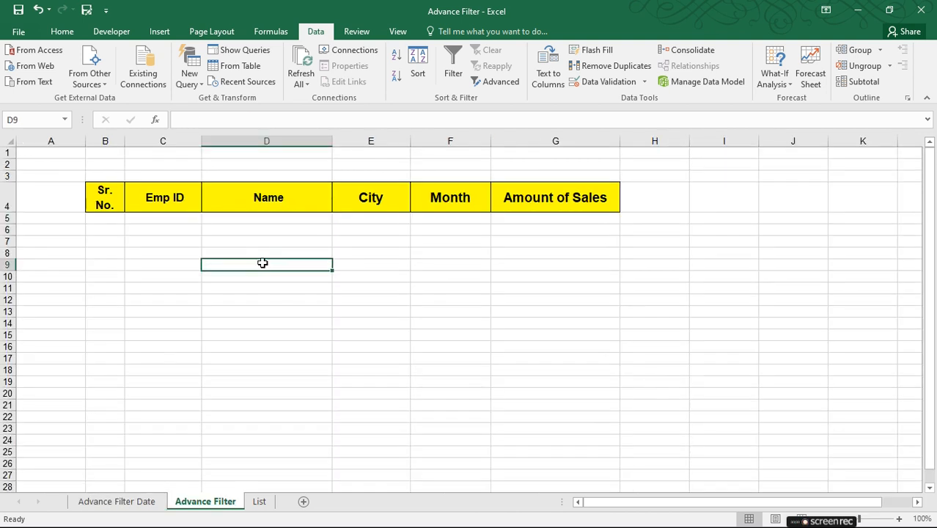
click(497, 83)
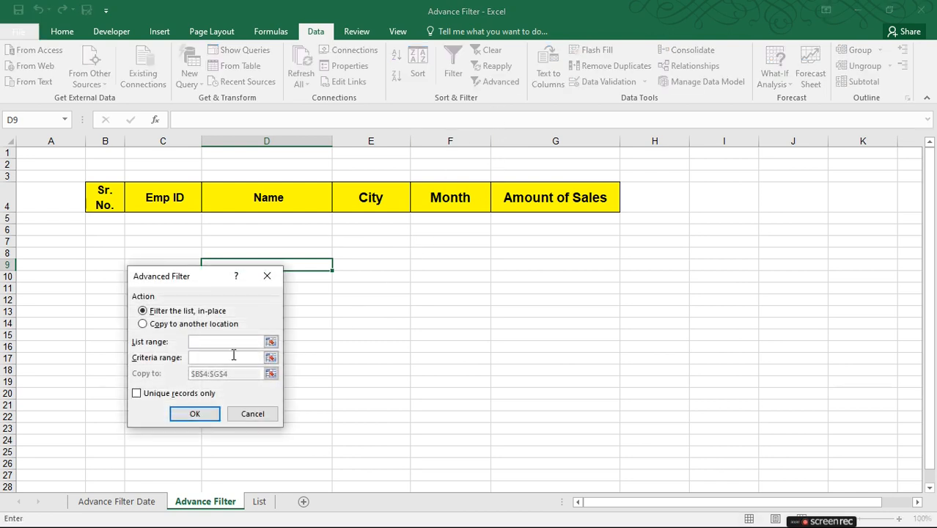
drag(196, 275, 370, 139)
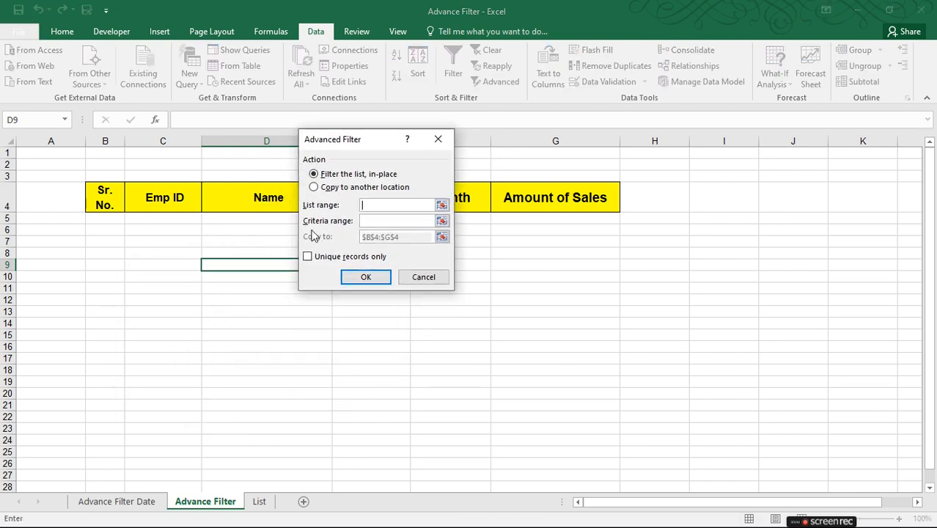
click(315, 187)
click(406, 205)
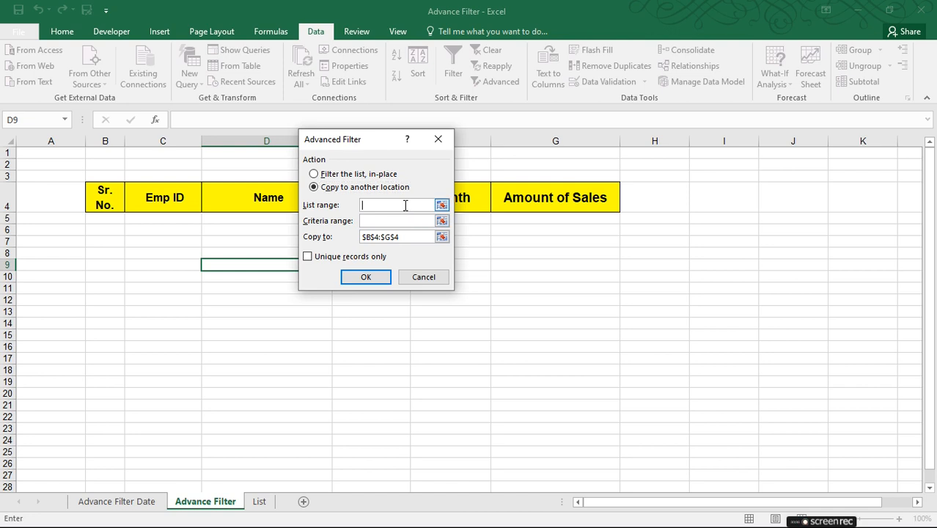
click(135, 505)
drag(77, 189, 595, 464)
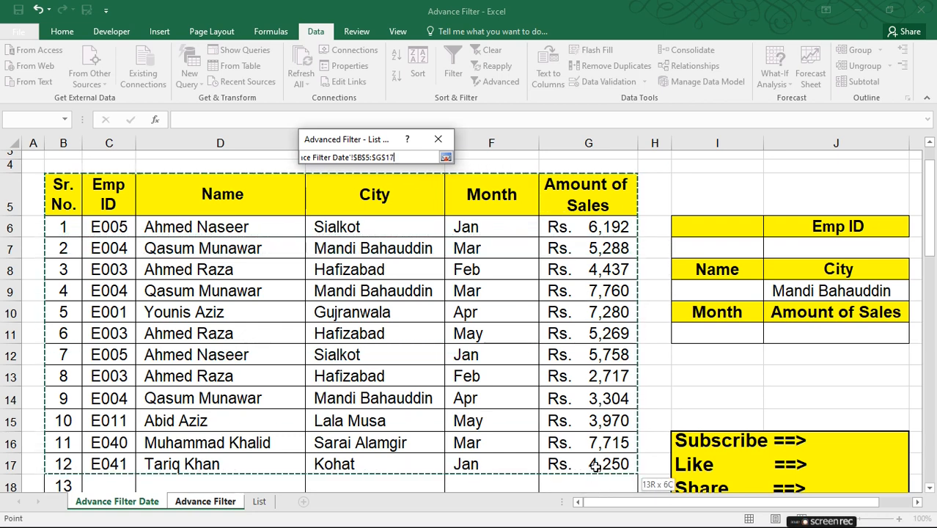
Set the criteria range to the City heading and its value, J8:J9, on the Advance Filter Date sheet
click(388, 220)
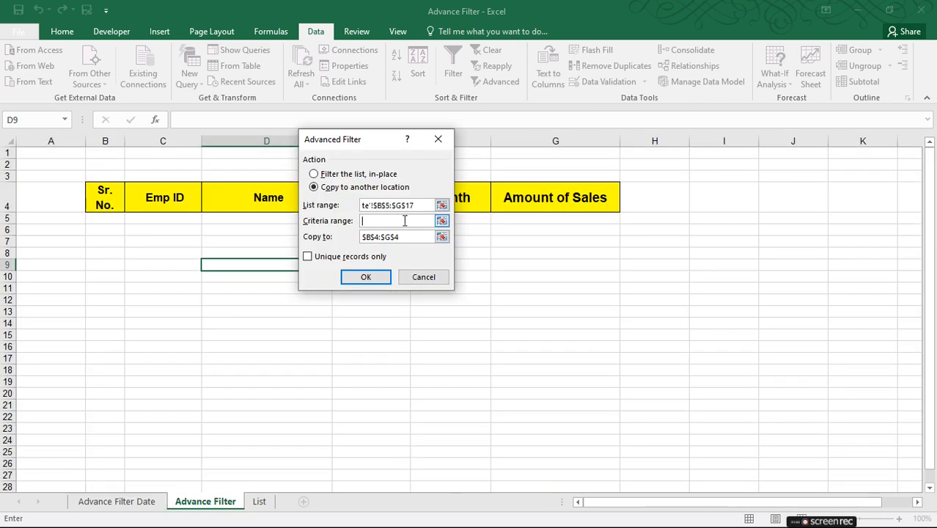
click(146, 502)
drag(843, 269, 841, 290)
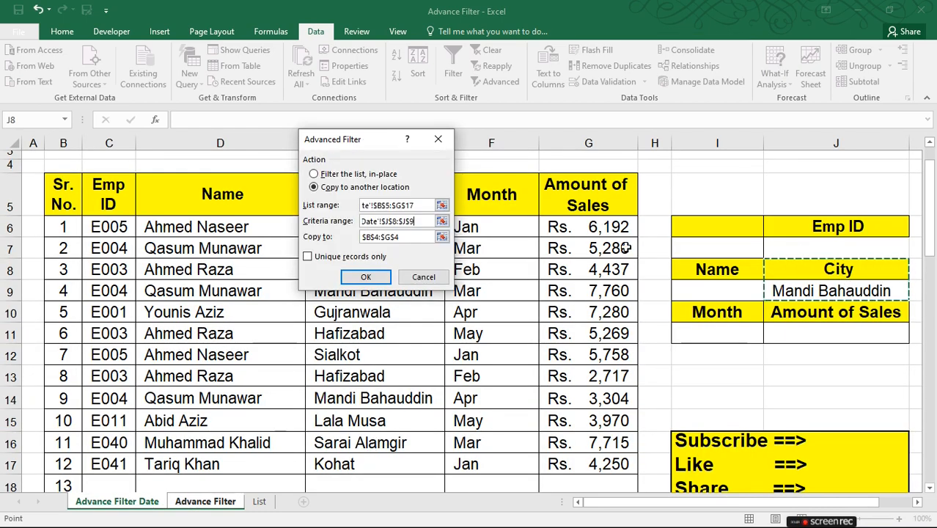
Set the copy-to range to the Month and Amount of Sales headings, F4:G4, and run the filter
click(405, 236)
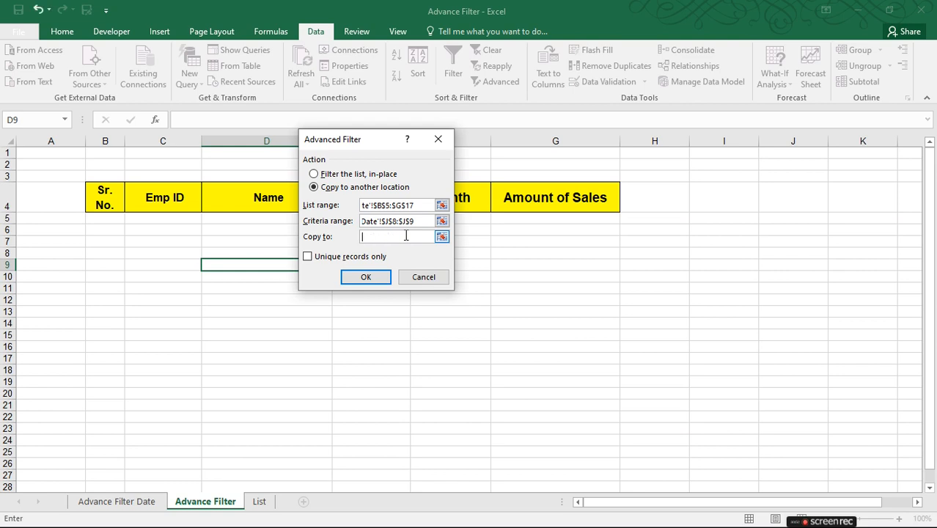
drag(371, 139, 241, 241)
drag(451, 205, 519, 201)
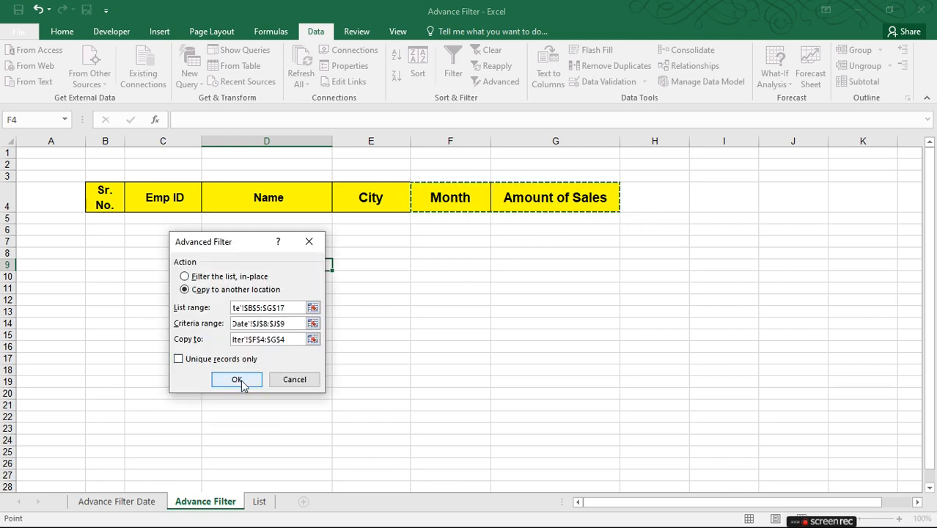
click(238, 380)
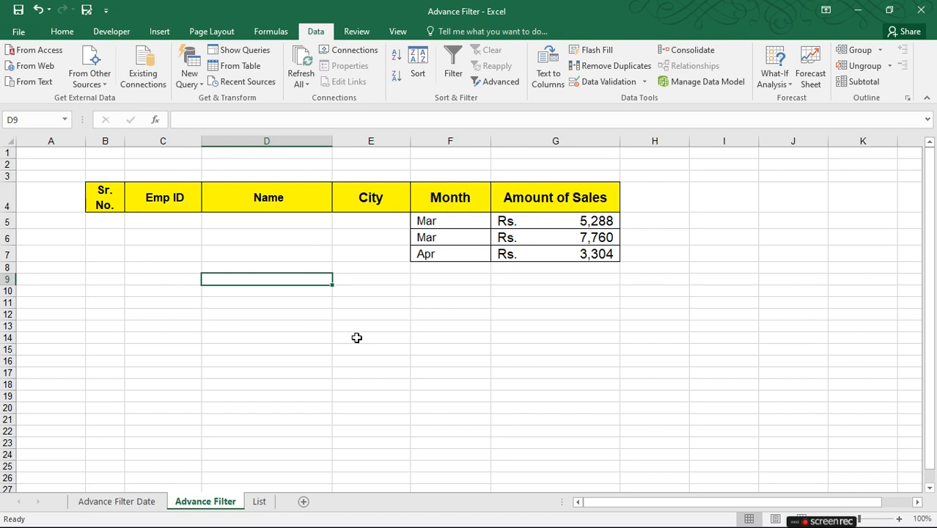
Clear all contents and formatting from range A3:H15 on the Advance Filter sheet
key(ctrl+Page_Up)
key(ctrl+Page_Down)
drag(38, 173, 647, 350)
click(63, 32)
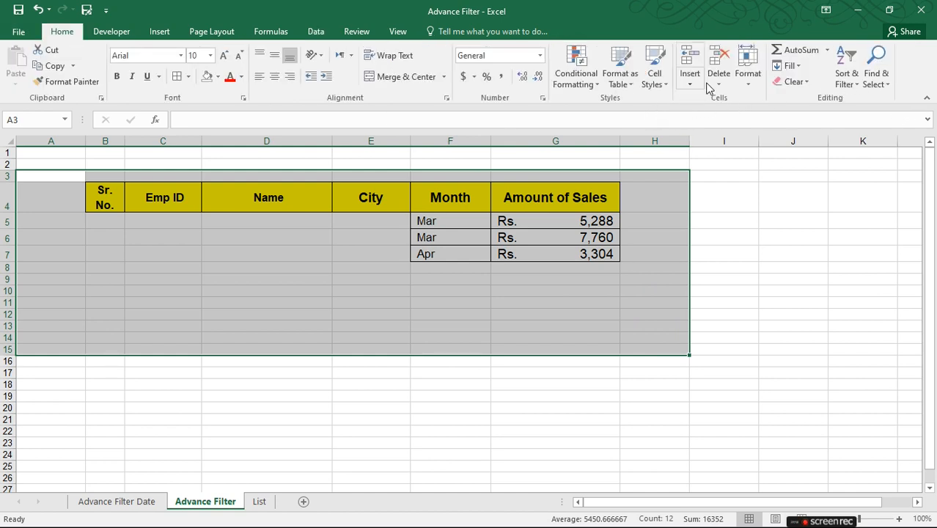
click(794, 82)
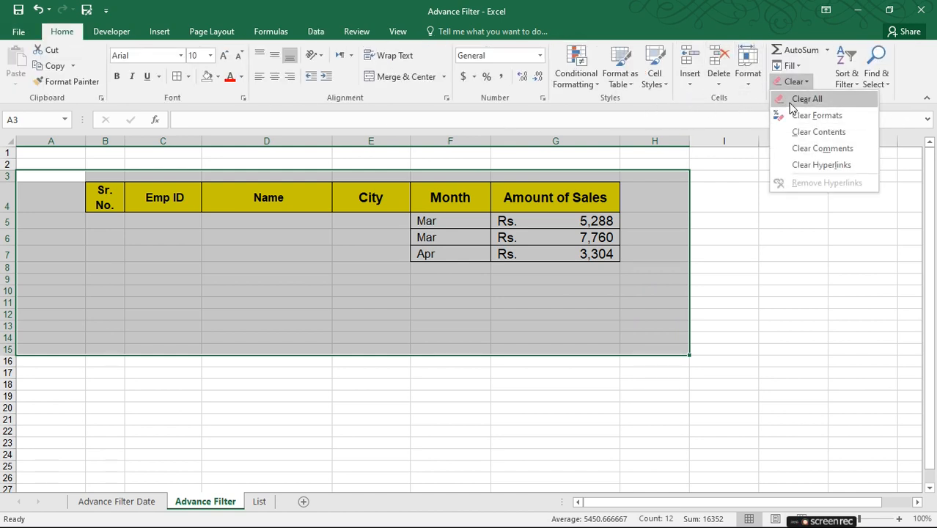
click(792, 103)
drag(283, 229, 283, 224)
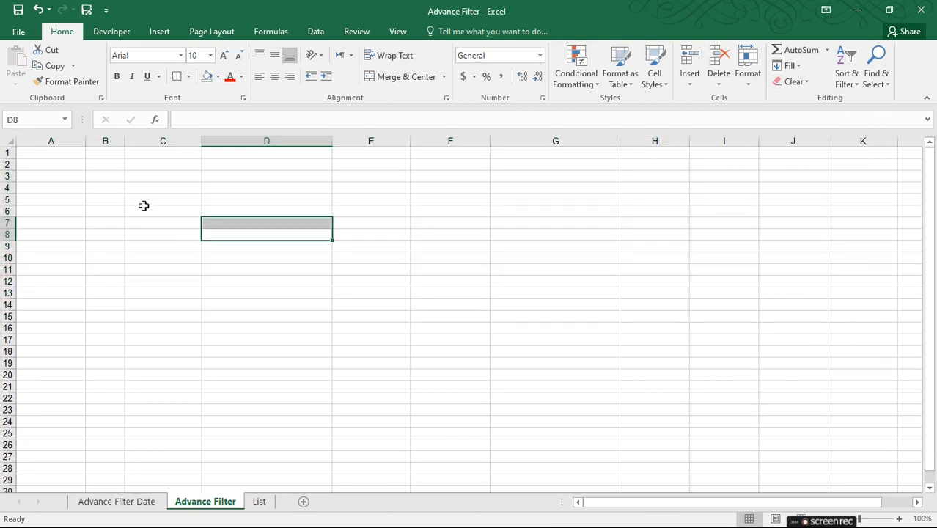
Undo the last clearing of the Advance Filter sheet and check the Advance Filter Date sheet
key(ctrl+Page_Up)
key(ctrl+a)
key(ctrl+z)
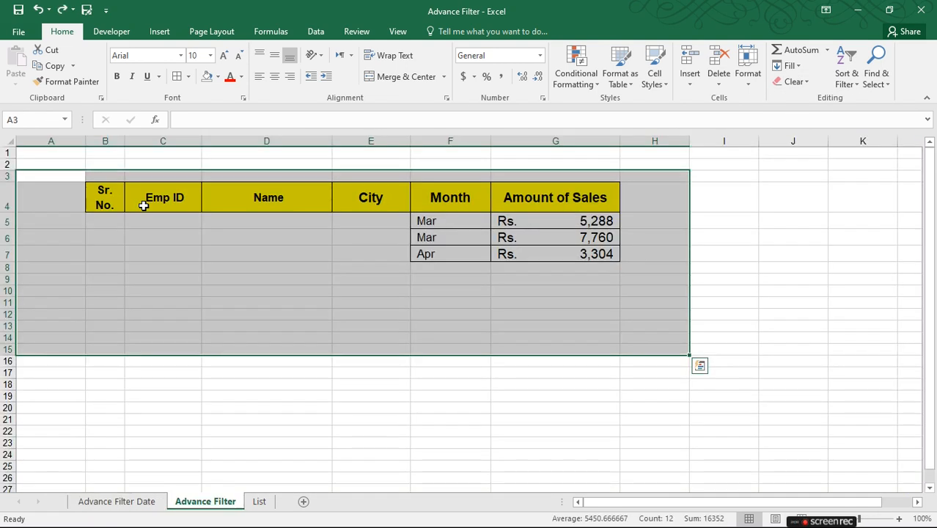
key(ctrl+Page_Up)
key(ctrl+Home)
key(ctrl+Page_Down)
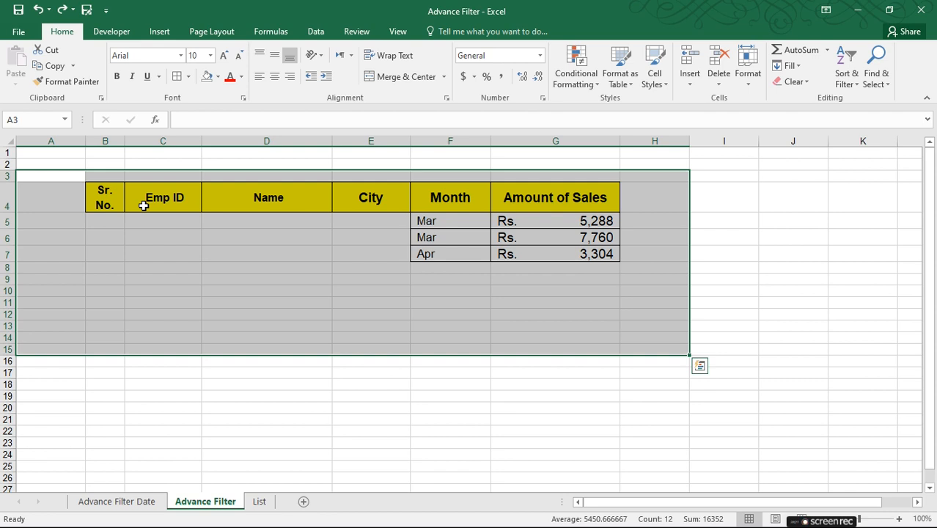
Clear everything, headings and extracted rows with their formatting, from the selected range A3:H15
click(797, 82)
click(805, 98)
click(276, 293)
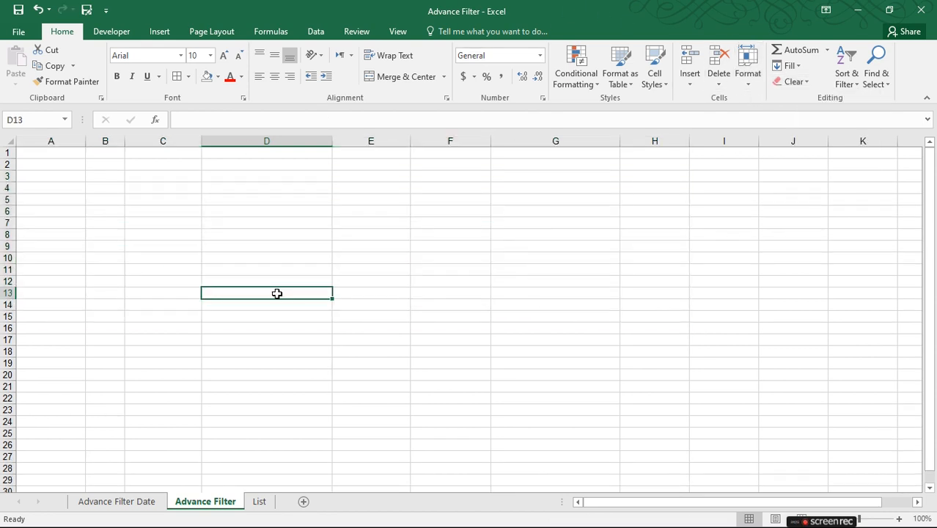
Examine the Name, City, Month and Amount of Sales headings on the Advance Filter Date sheet as possible pairs of output columns
key(ctrl+Page_Up)
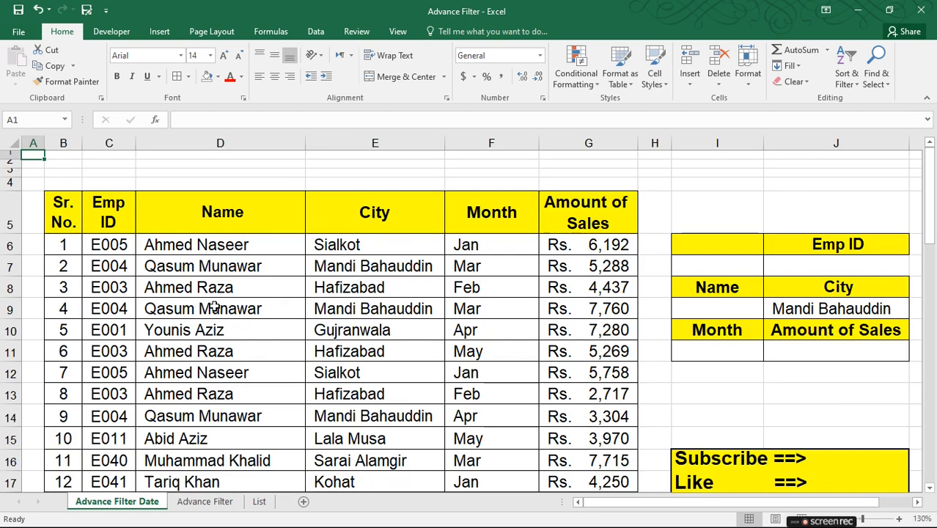
click(237, 213)
ctrl+click(377, 214)
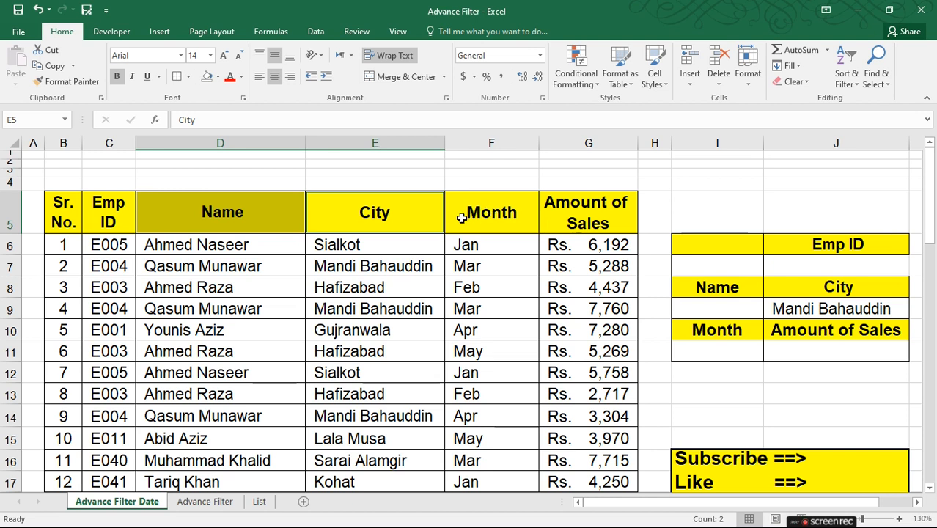
click(494, 225)
ctrl+click(585, 219)
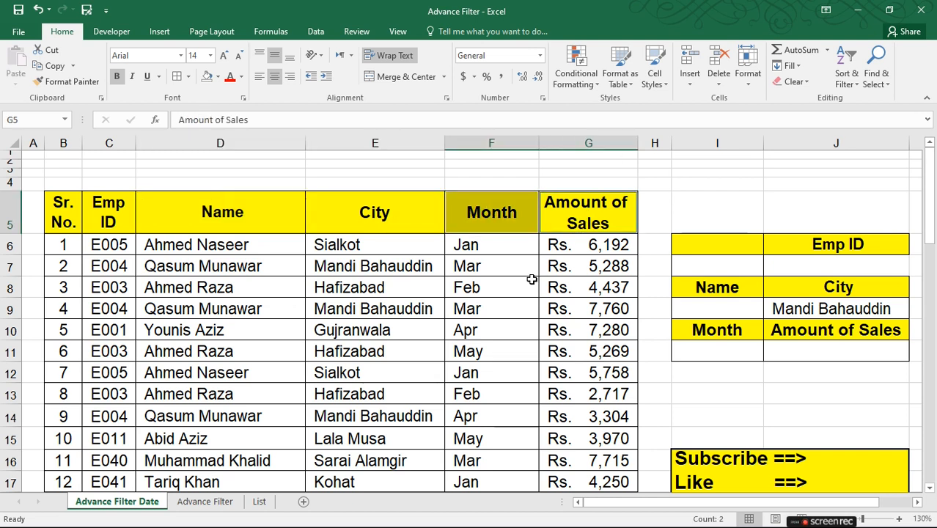
click(349, 211)
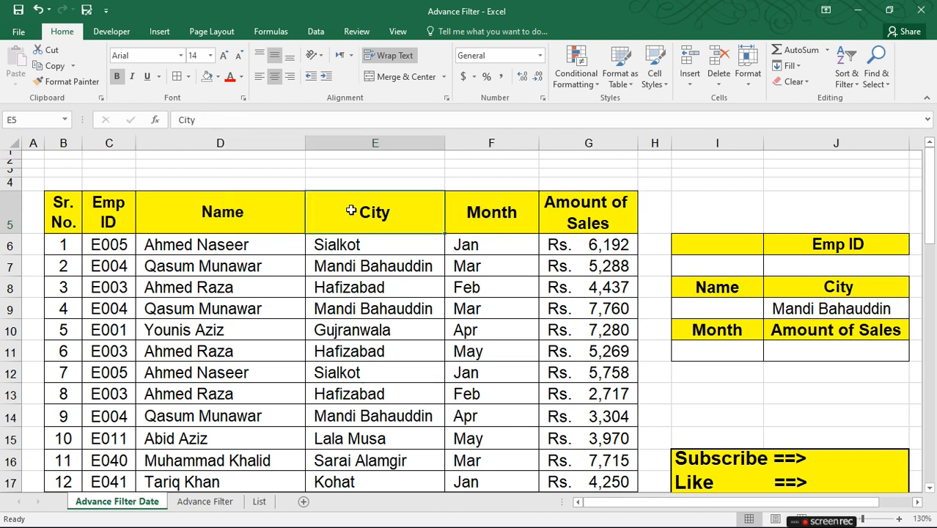
ctrl+click(573, 211)
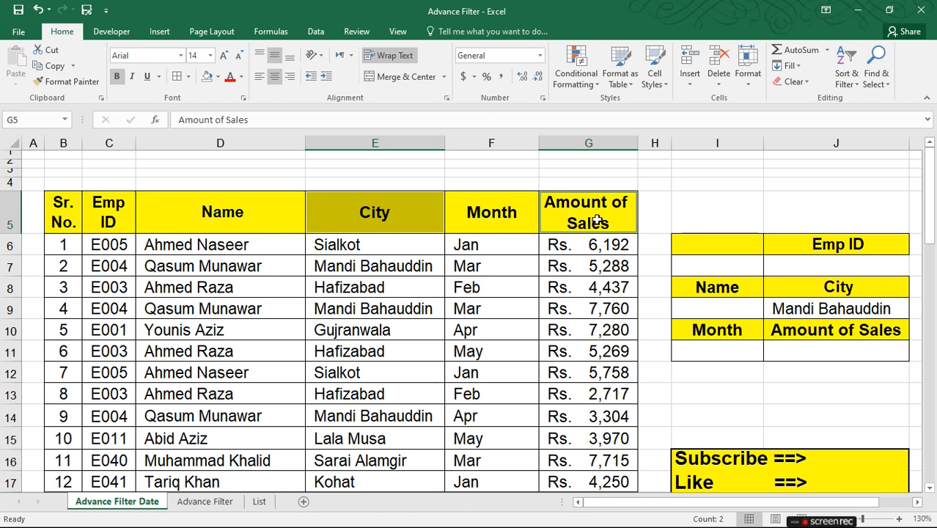
click(573, 283)
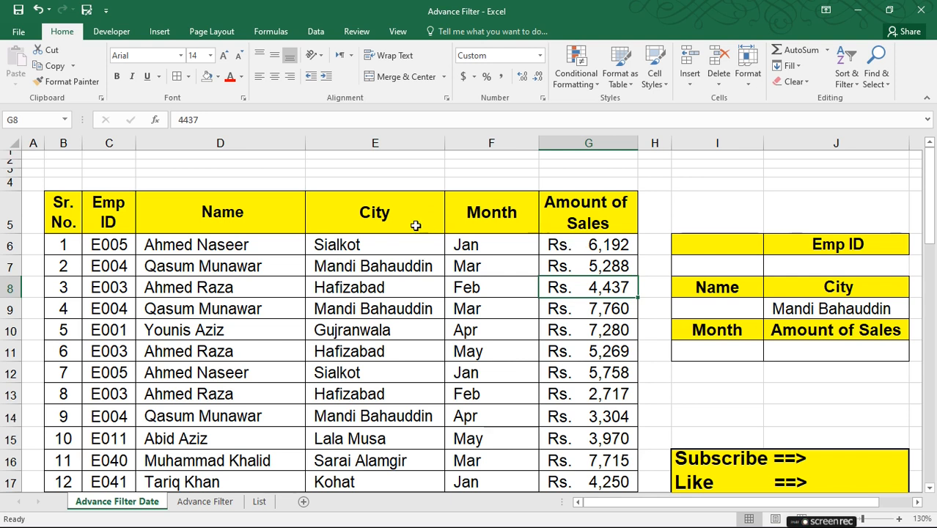
Copy Sialkot from E6 and paste it as a value into the City criterion cell J9
click(795, 306)
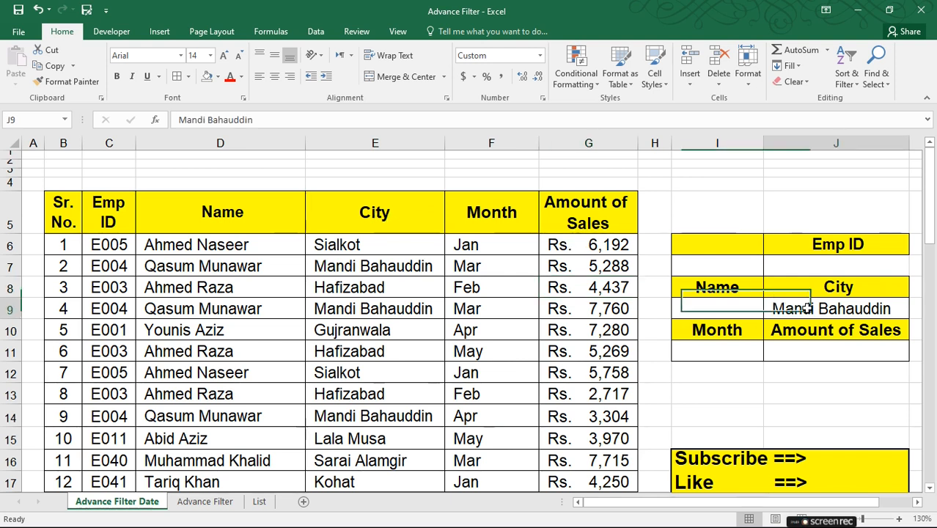
click(409, 248)
key(ctrl+c)
click(789, 307)
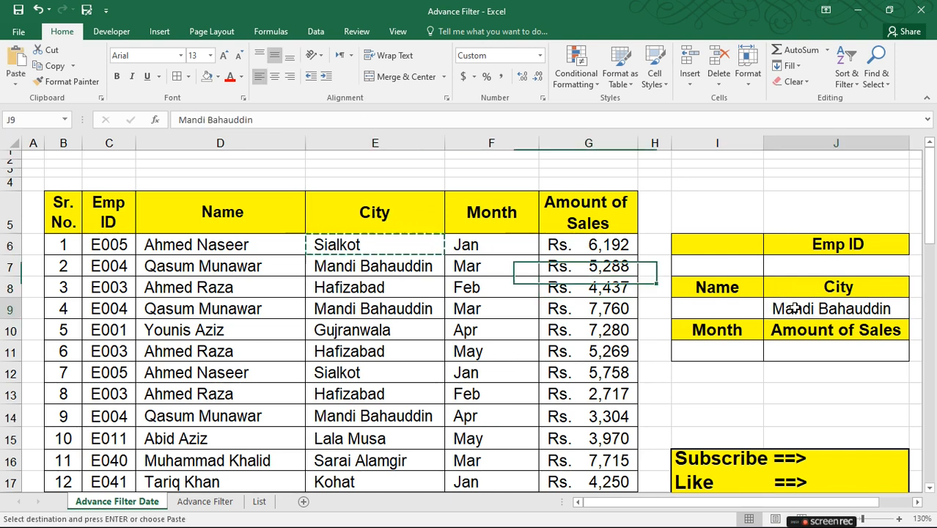
right_click(795, 310)
click(684, 74)
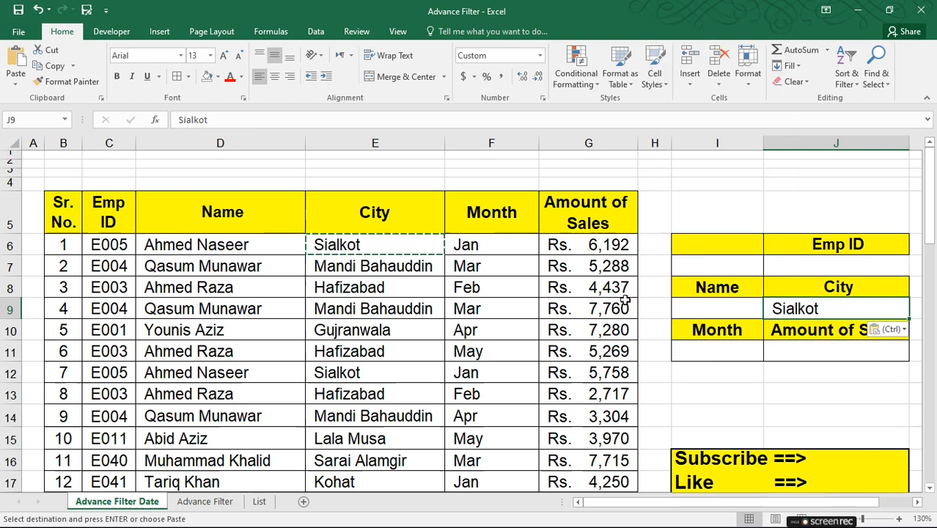
click(623, 315)
key(Escape)
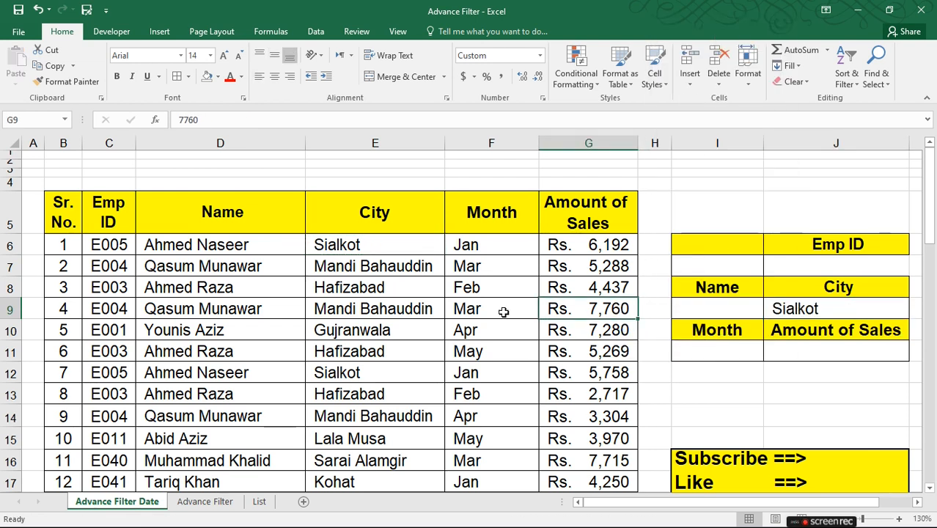
click(363, 207)
click(589, 215)
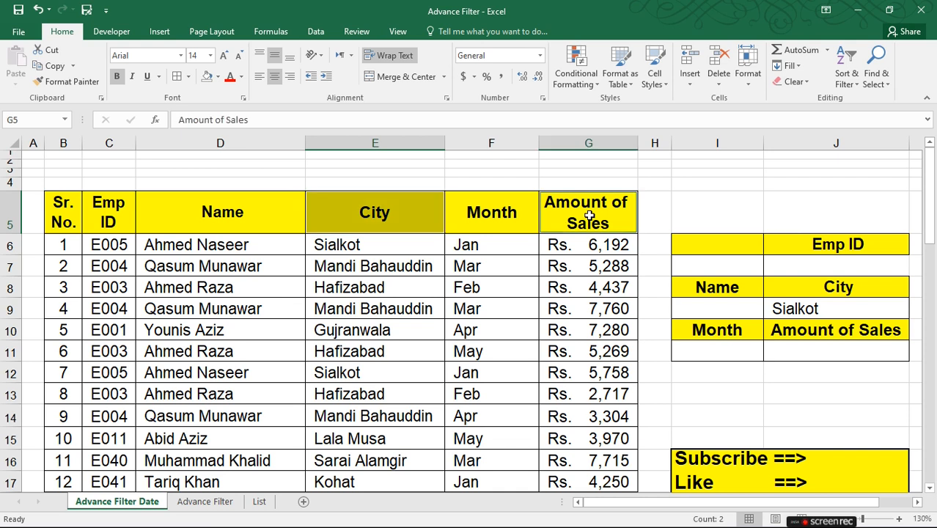
click(483, 261)
drag(364, 228, 599, 221)
click(467, 288)
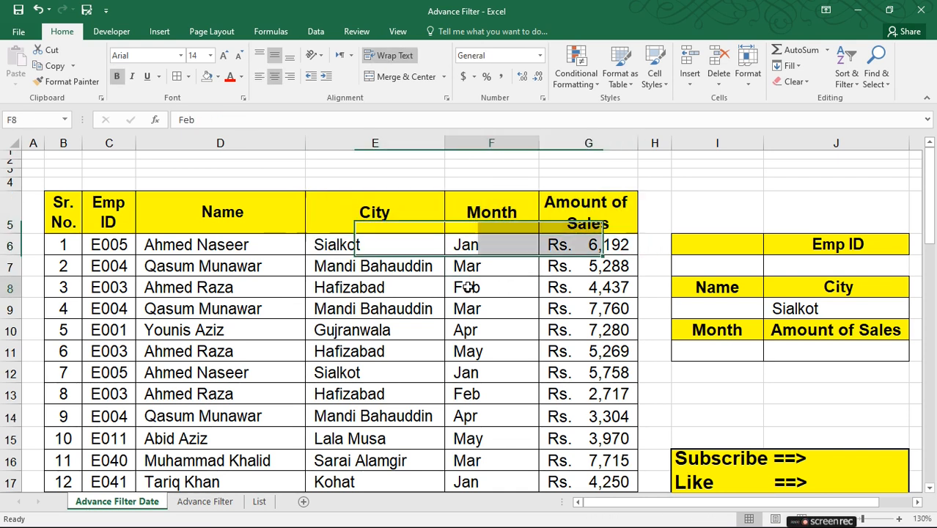
Copy the City and Amount of Sales headings, E5 and G5, together and paste them at C4 on the Advance Filter sheet
click(390, 213)
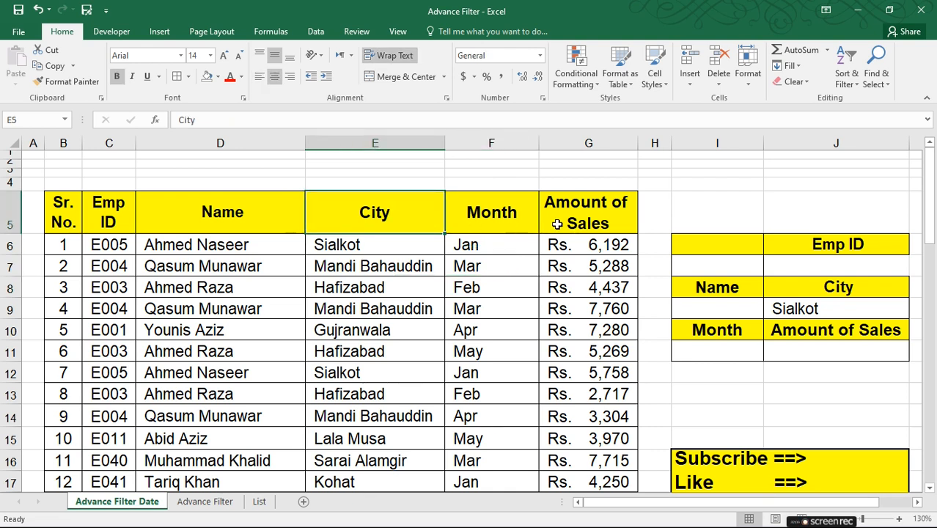
ctrl+click(582, 215)
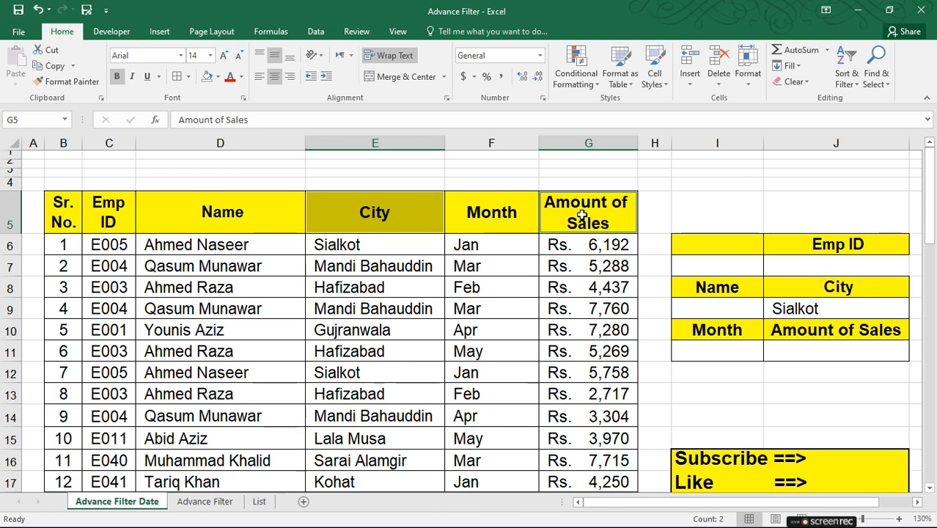
key(ctrl+c)
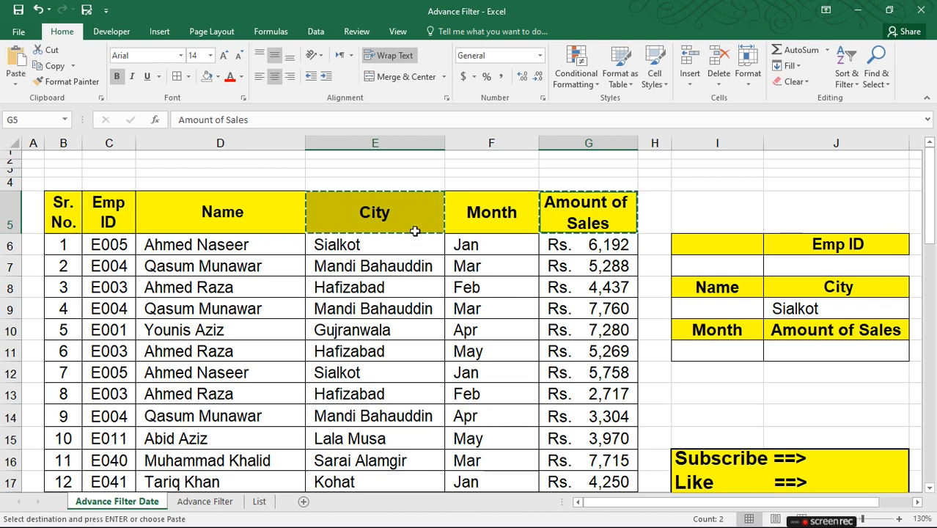
click(192, 503)
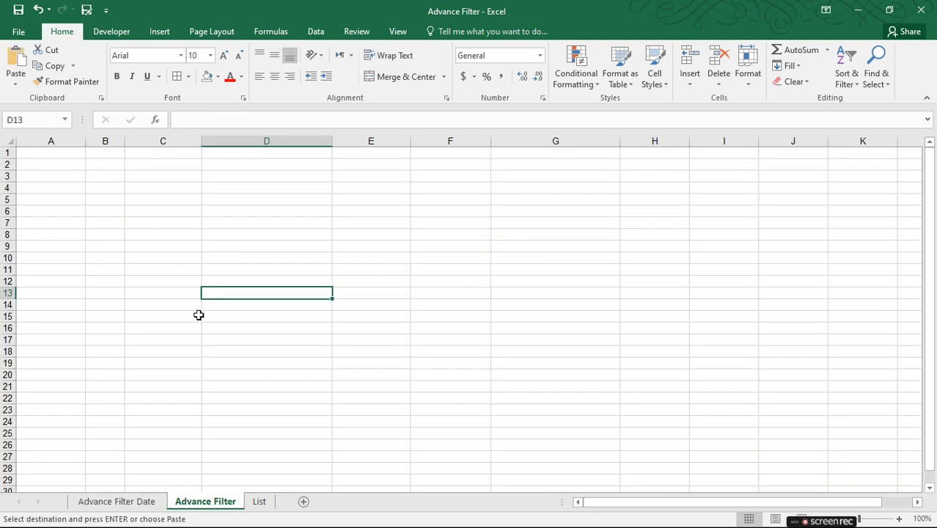
click(157, 191)
key(ctrl+v)
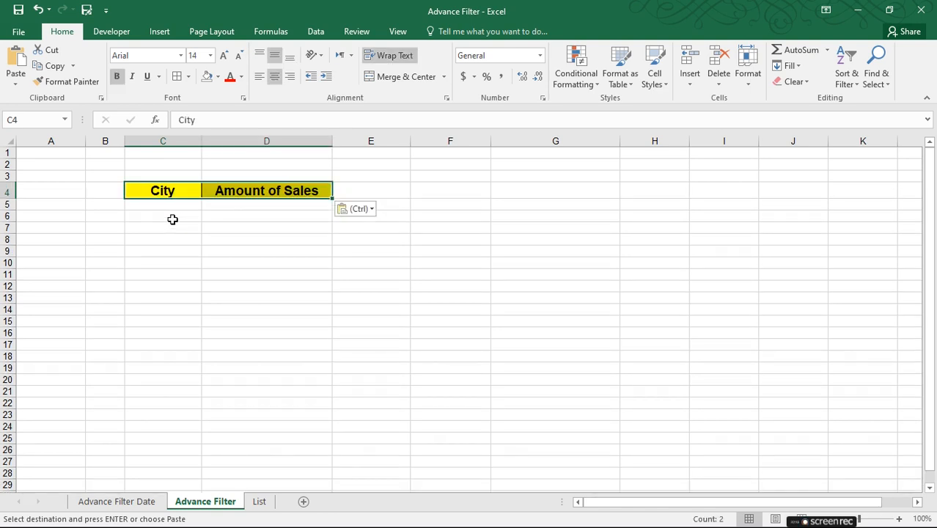
End copy mode with the empty cell C6 below the pasted headings selected
key(Left)
key(Right)
key(Right)
key(Down)
key(Down)
key(Left)
key(Right)
key(Left)
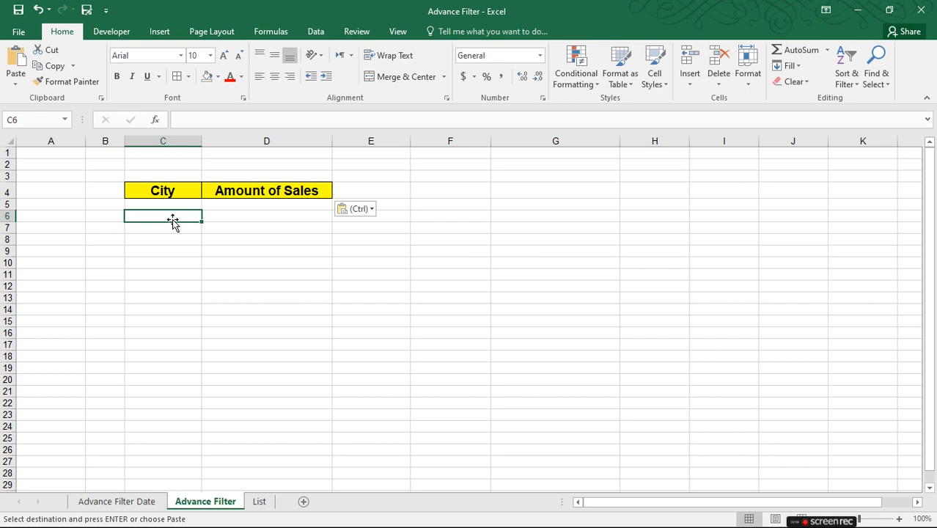
key(Escape)
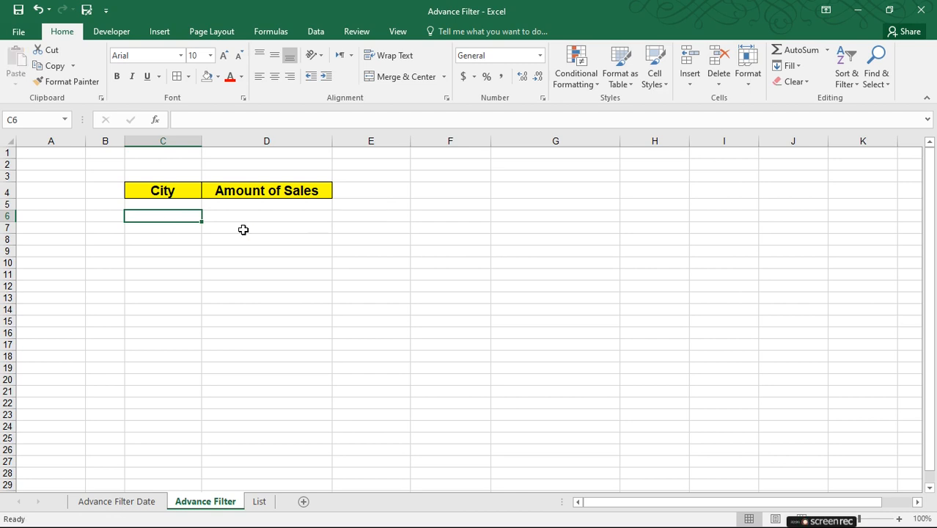
Start an advanced filter that copies to another location, with list range B5:G17 from the Advance Filter Date sheet
click(315, 32)
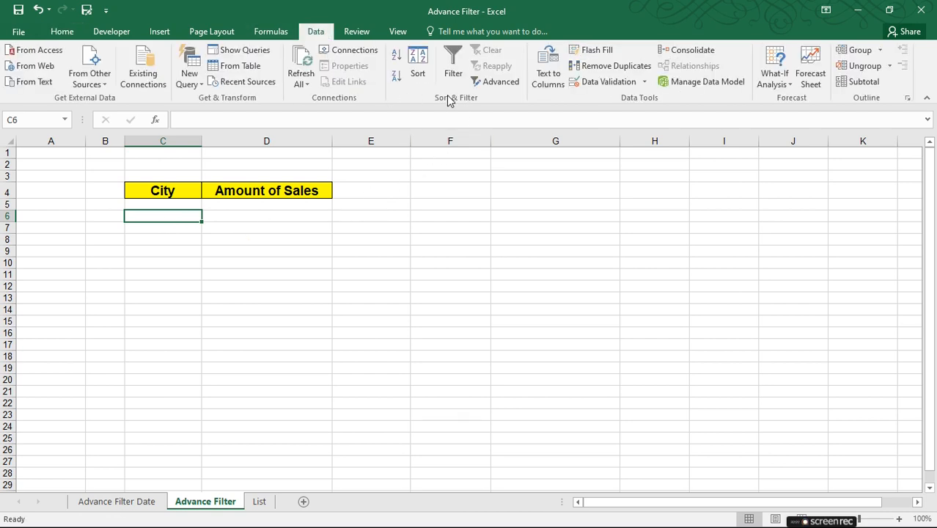
click(497, 82)
click(188, 290)
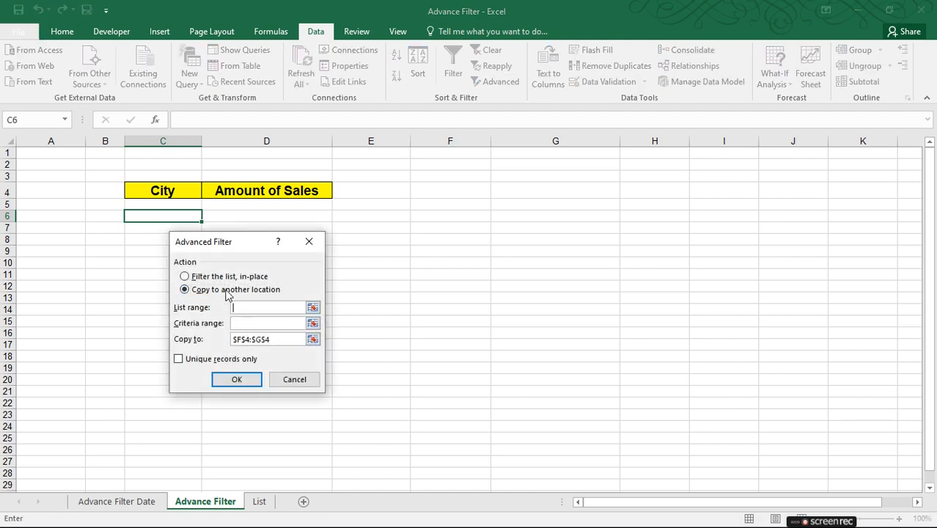
drag(242, 249, 447, 151)
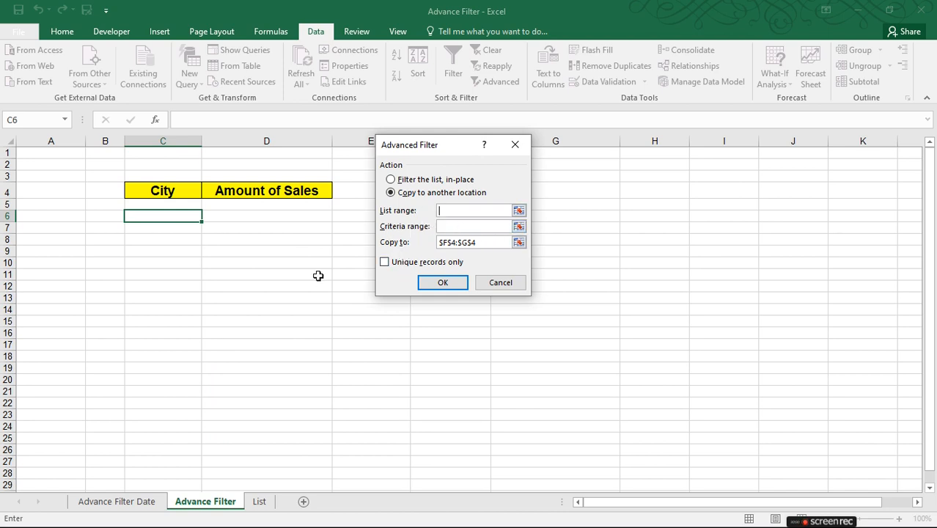
click(130, 505)
drag(65, 213, 601, 271)
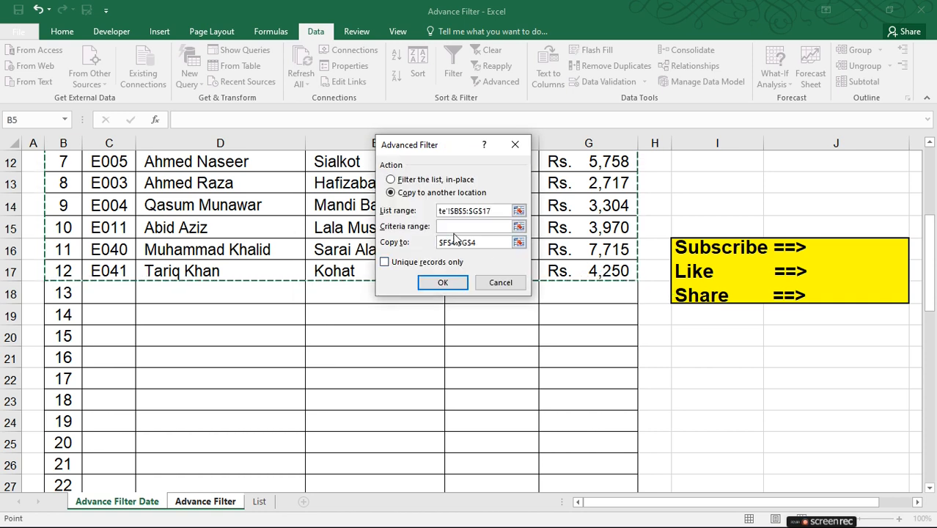
Set the filter's criteria range to the City criterion cells J8:J9 on the Advance Filter Date sheet
click(457, 234)
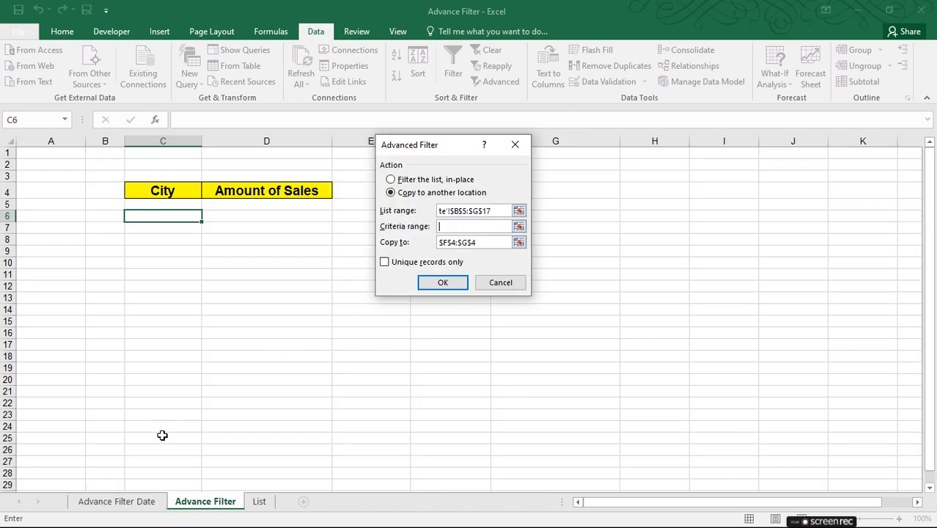
click(131, 505)
scroll(909, 236, up, 3)
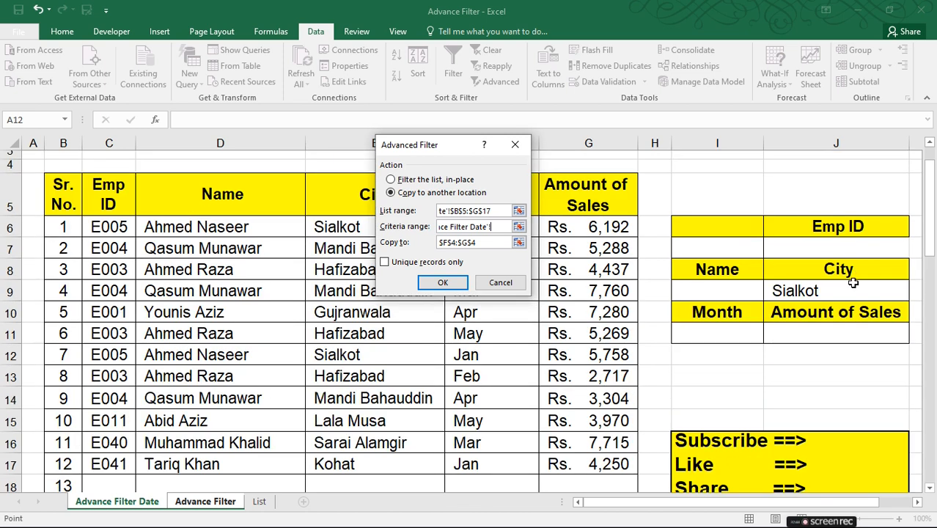
drag(829, 269, 785, 290)
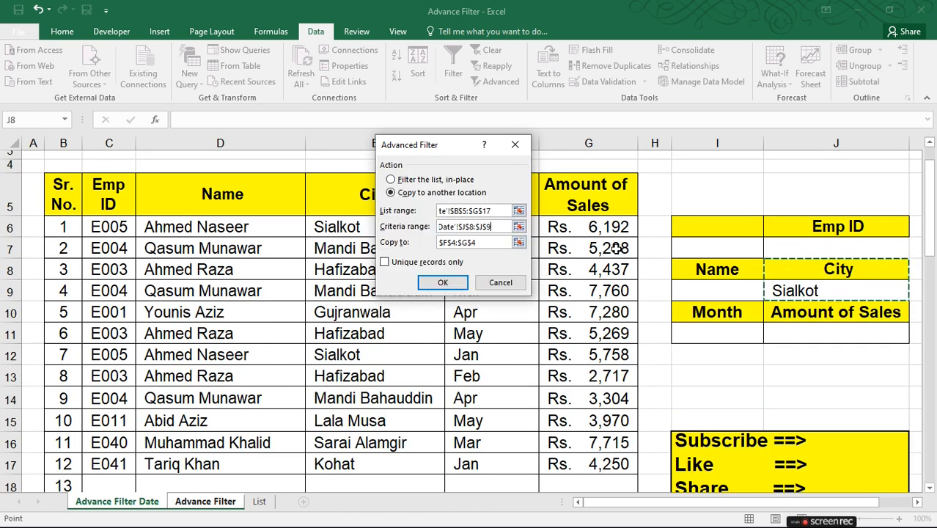
Set the copy destination to the City and Amount of Sales headings in C4:D4 and run the filter
click(483, 242)
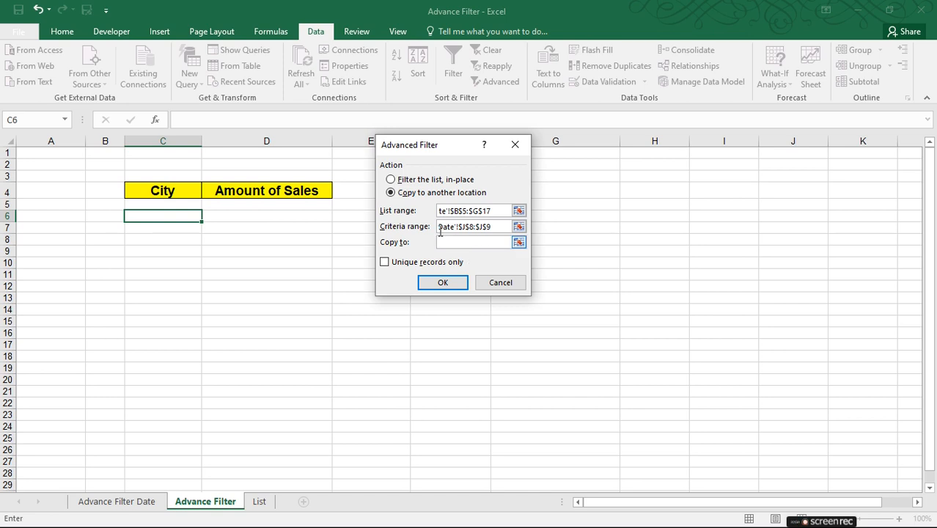
drag(168, 202, 242, 192)
click(434, 284)
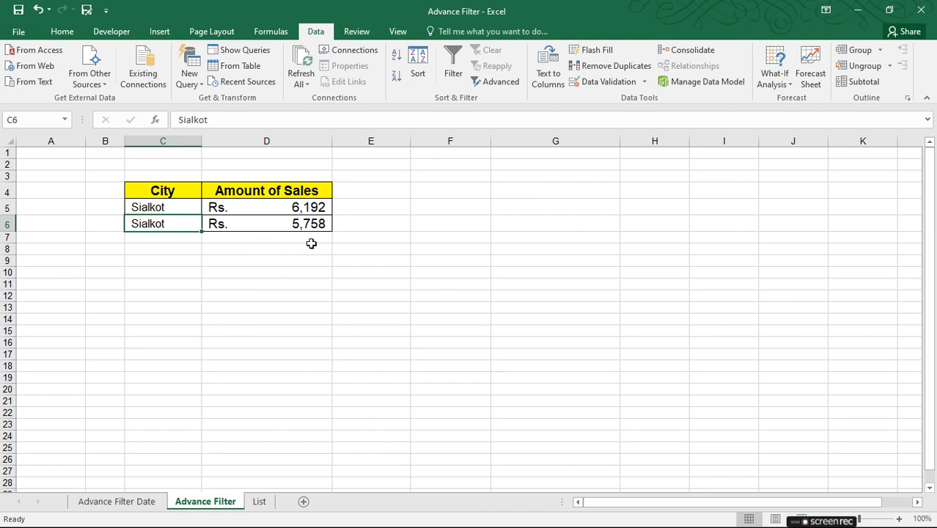
Compare the extracted rows with the source sheet and clear everything from range A2:F13 on the Advance Filter sheet
key(ctrl+Page_Up)
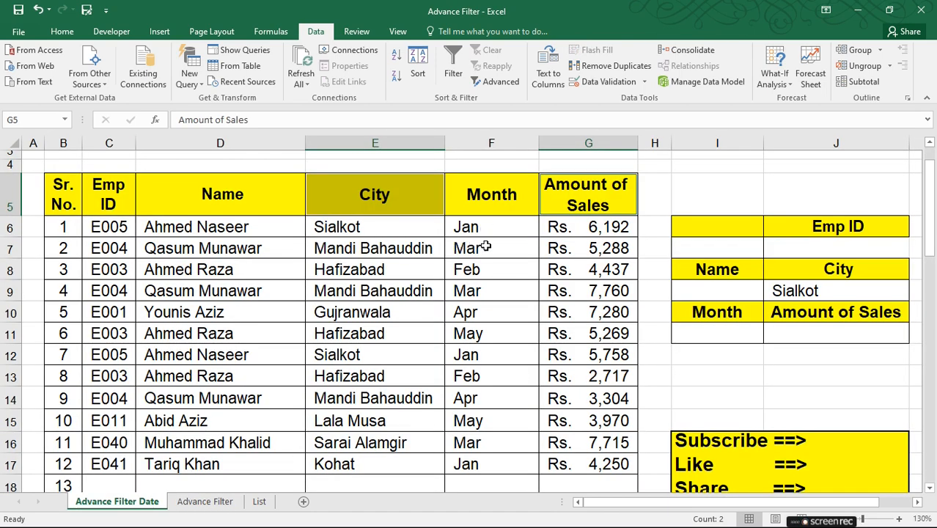
key(ctrl+Page_Down)
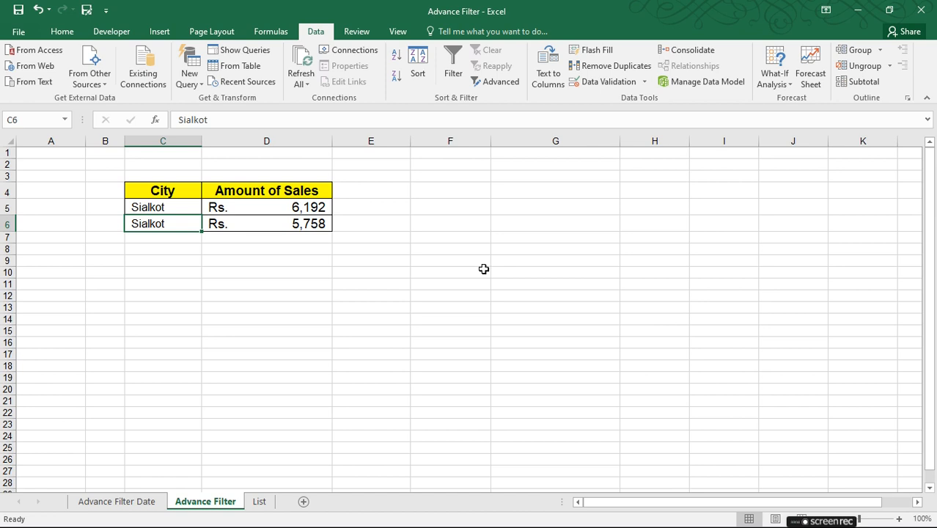
key(ctrl+Page_Up)
key(ctrl+Page_Down)
drag(44, 167, 444, 307)
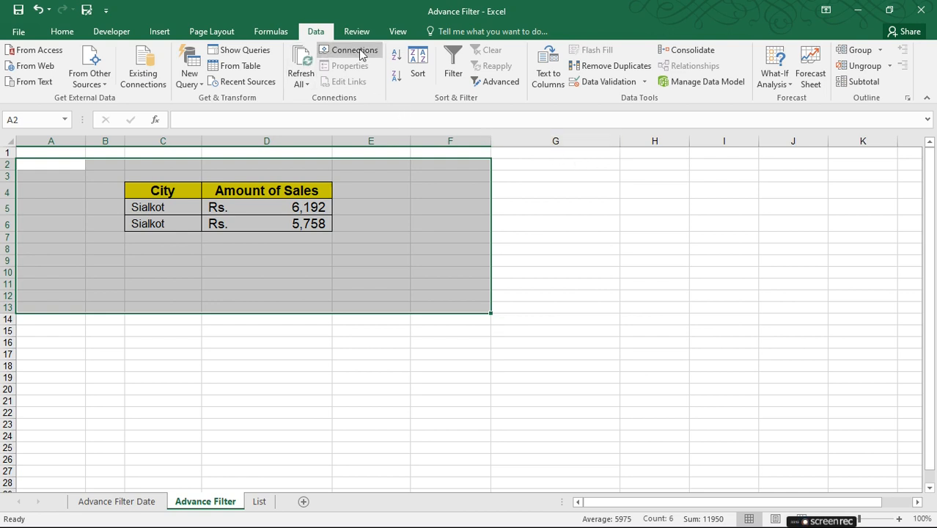
click(74, 34)
click(795, 83)
click(802, 100)
click(189, 198)
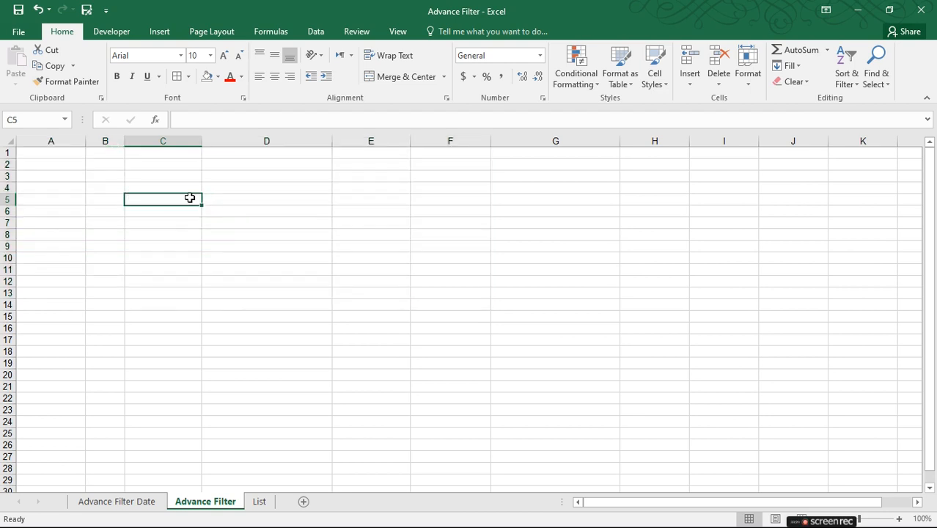
Copy the City, Month and Amount of Sales headings E5:G5 from Advance Filter Date and paste them at C4 on Advance Filter
key(ctrl+Page_Up)
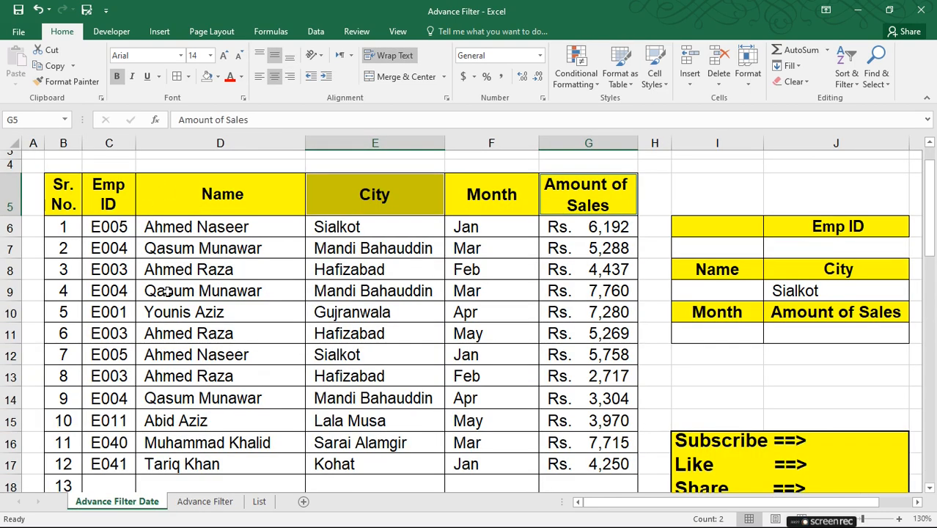
click(240, 249)
click(497, 195)
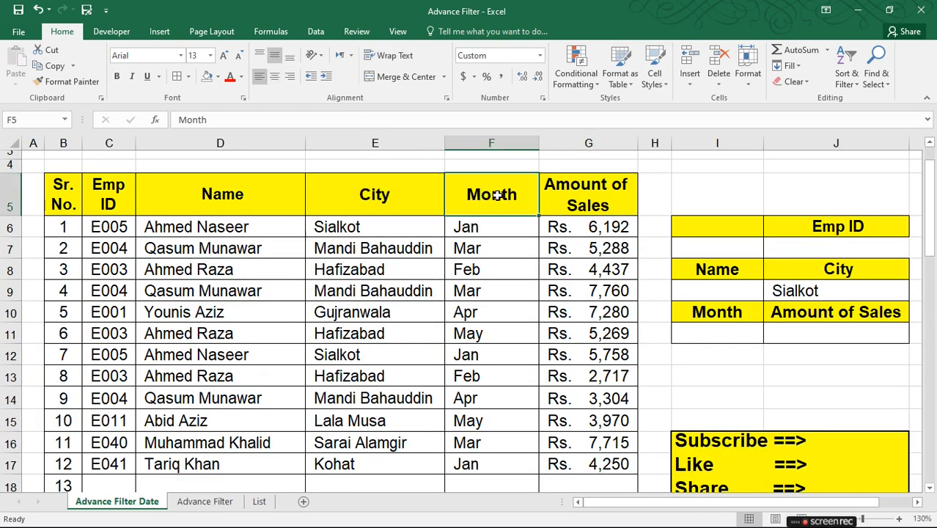
drag(375, 195, 580, 211)
key(ctrl+c)
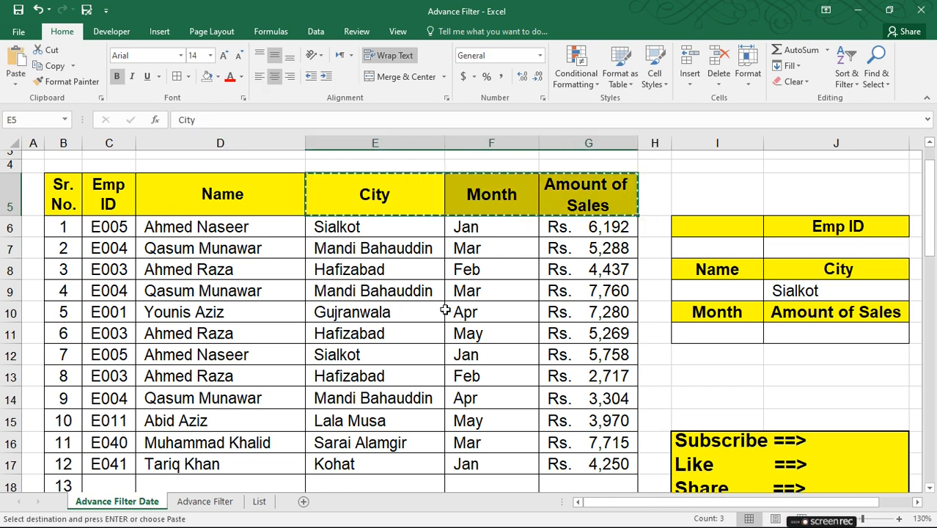
key(ctrl+Page_Down)
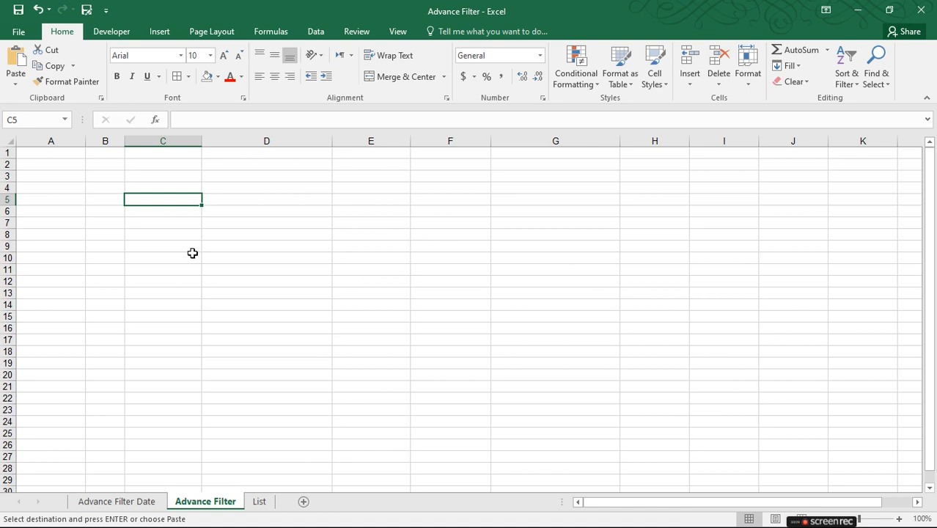
click(171, 184)
key(ctrl+v)
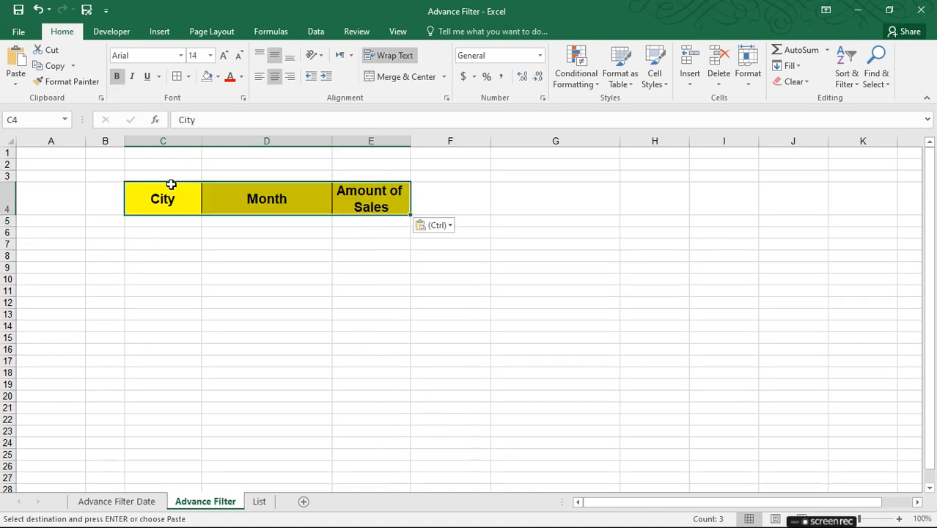
click(250, 257)
End copy mode and delete the City criterion from J9 on the Advance Filter Date sheet
key(ctrl+Page_Up)
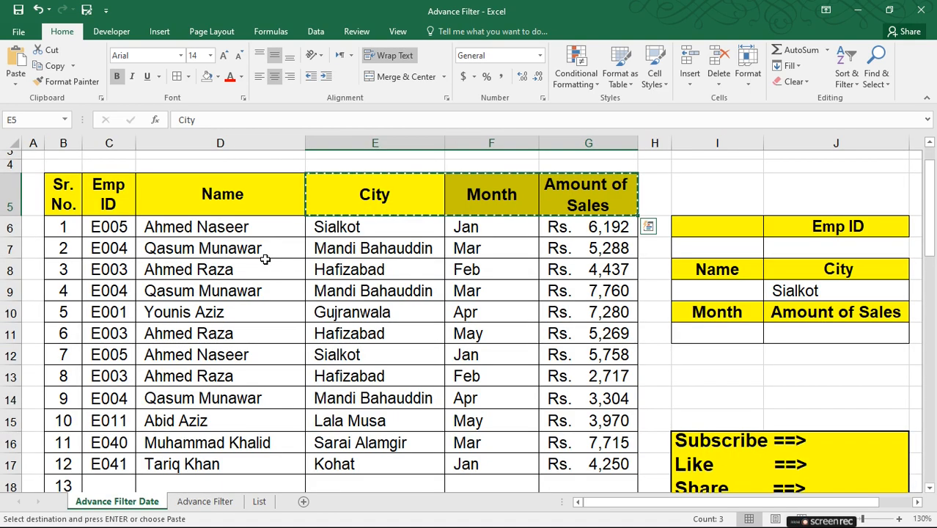
key(Escape)
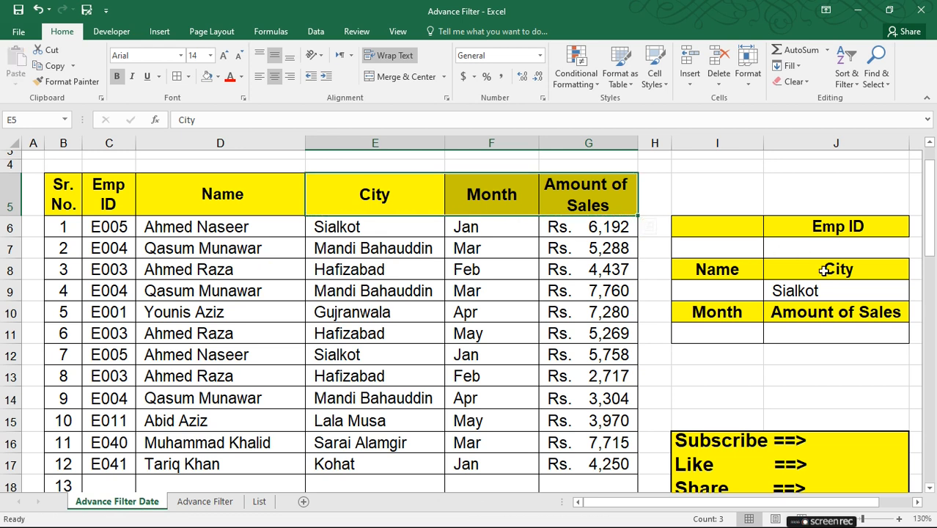
click(818, 297)
key(Delete)
key(Up)
key(Up)
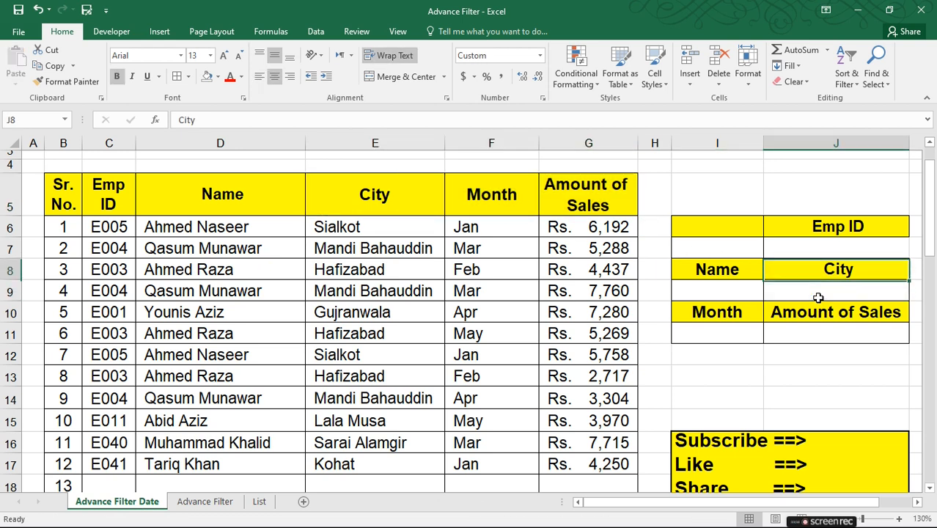
Enter Jan as the Month criterion in cell I11
key(Down)
key(Down)
key(Down)
key(Down)
key(Left)
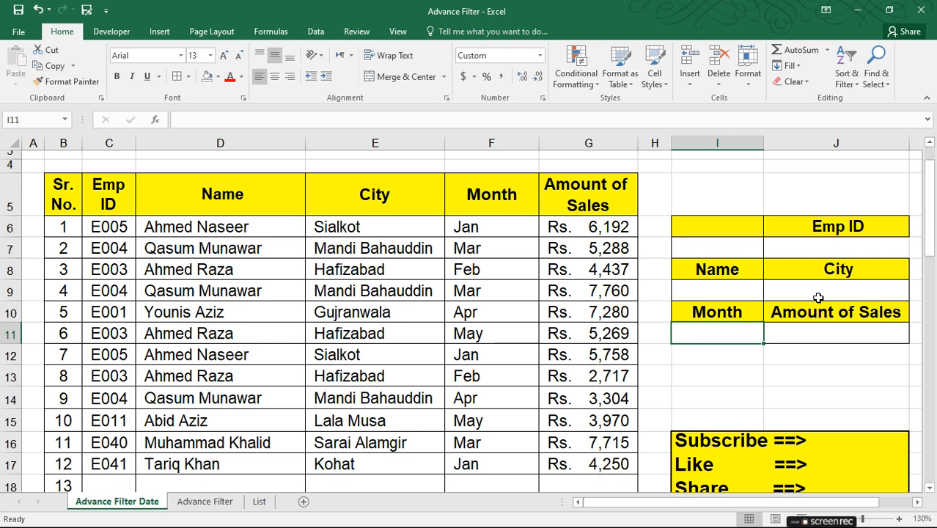
text(Jan)
key(Return)
key(Up)
On the Advance Filter sheet, start an advanced filter copying to another location, with list range B5:G17 from Advance Filter Date
key(ctrl+Page_Down)
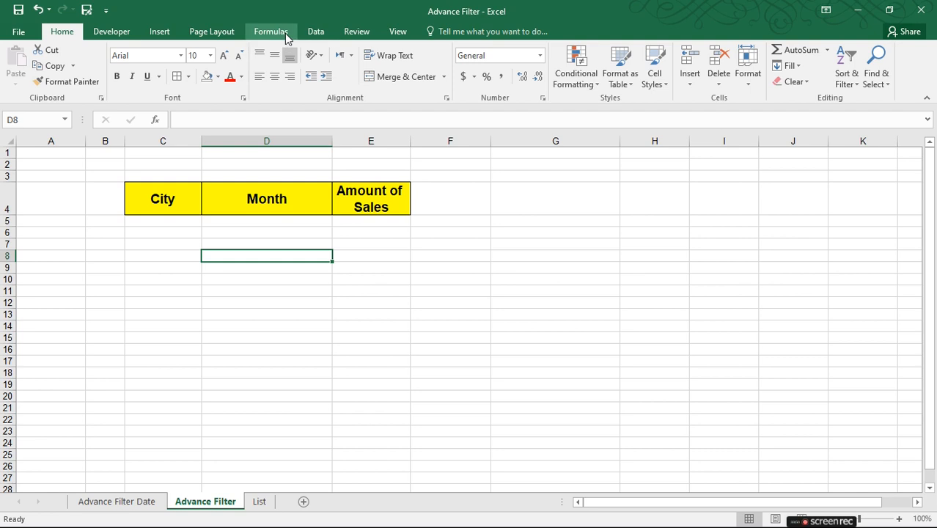
click(315, 31)
click(496, 81)
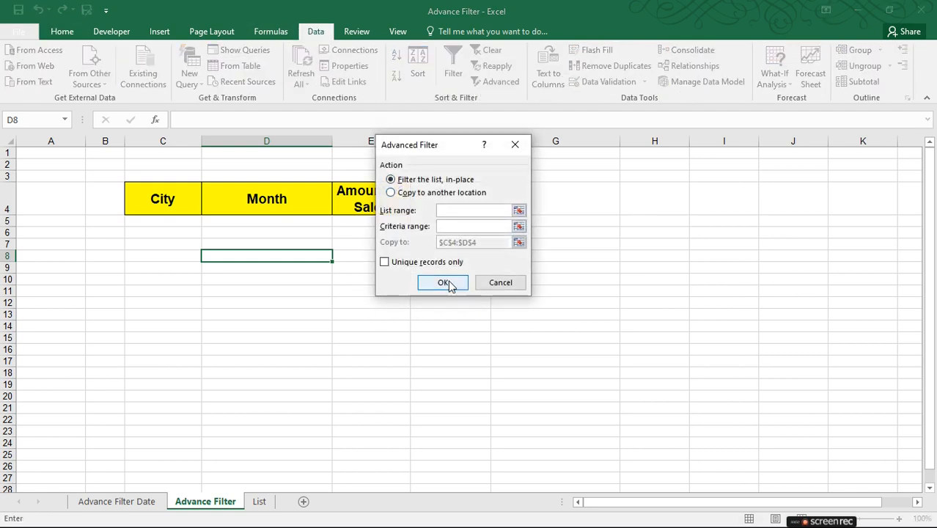
click(425, 193)
click(459, 211)
click(117, 501)
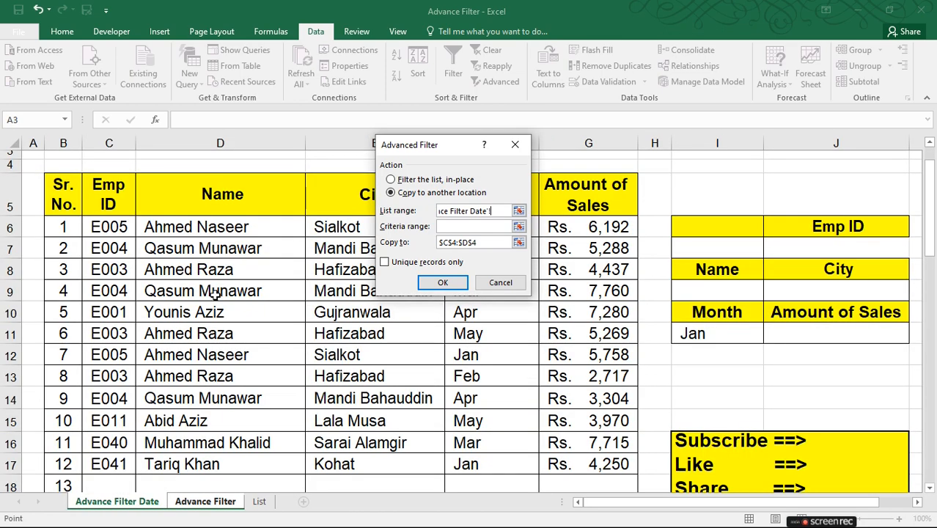
drag(73, 202, 571, 335)
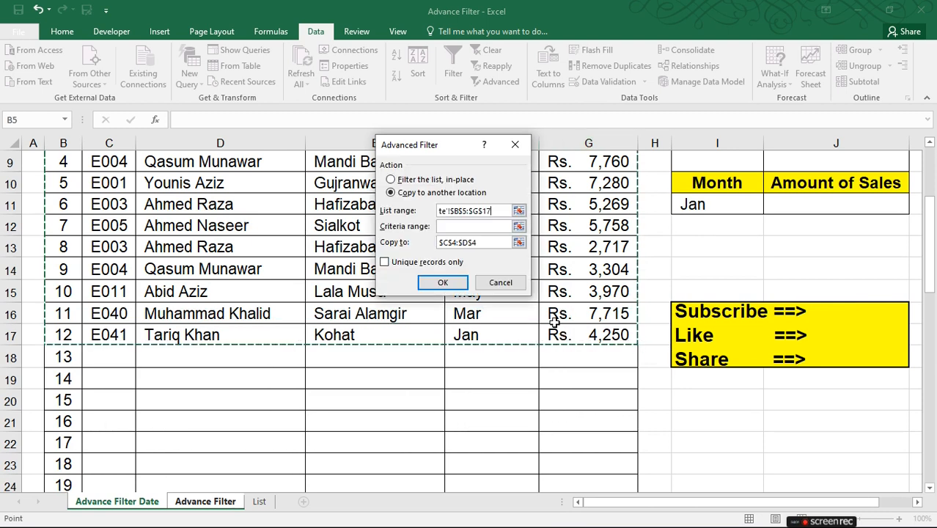
Set the filter's criteria range to the Month criterion cells I10:I11 on the Advance Filter Date sheet
click(452, 226)
click(132, 503)
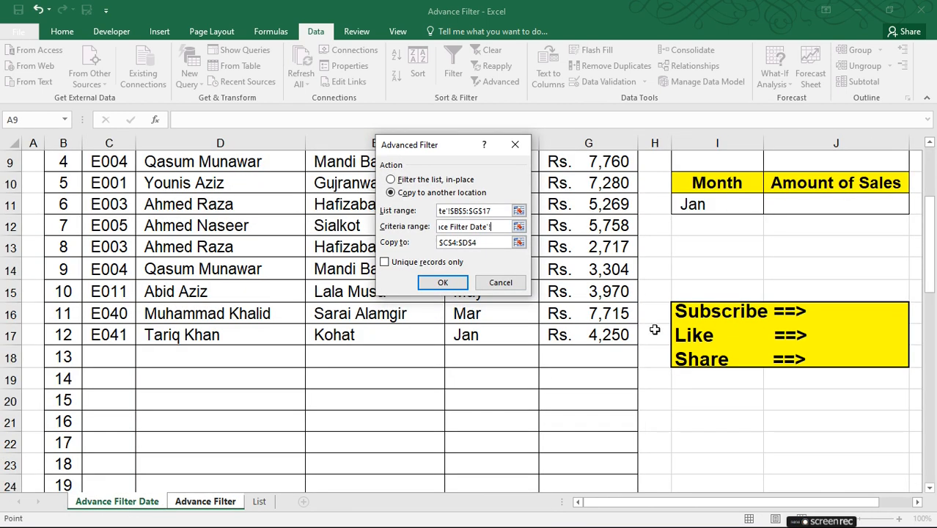
scroll(723, 189, up, 2)
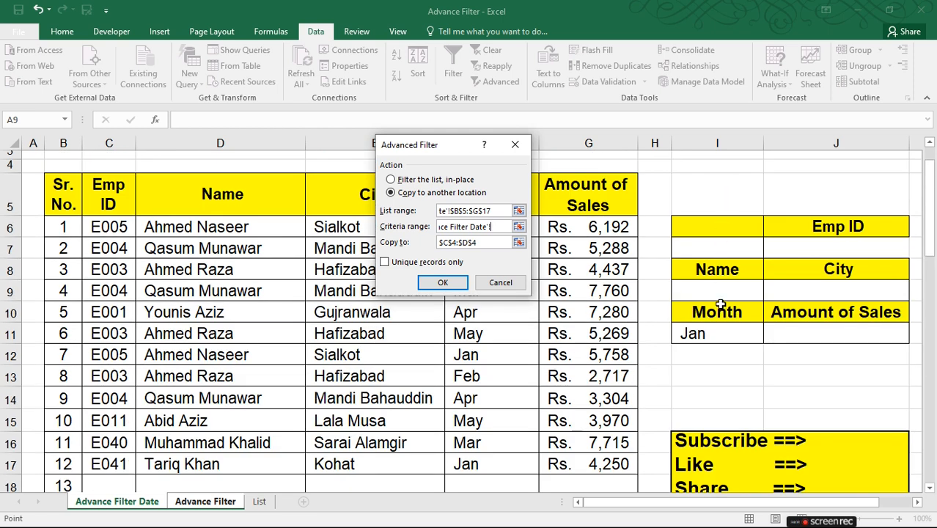
drag(715, 310, 717, 330)
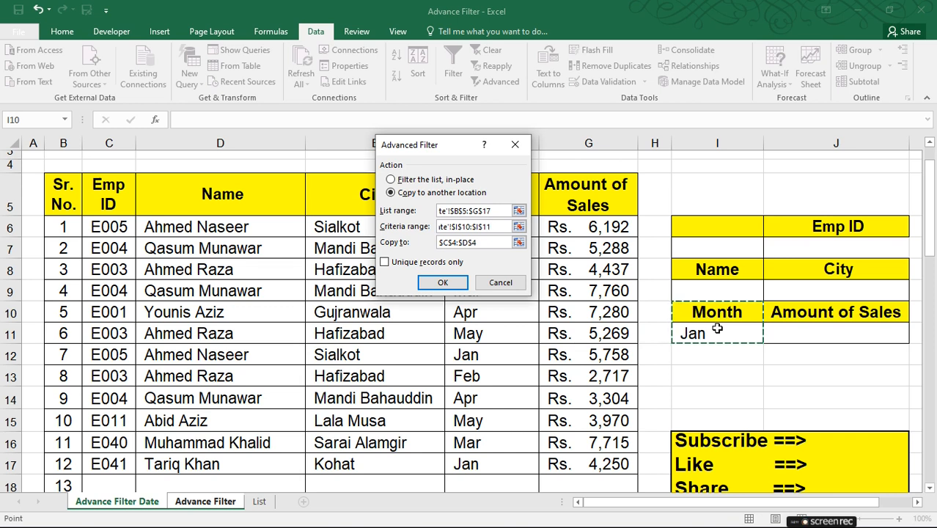
Set the copy destination to the City, Month and Amount of Sales headings in C4:E4 and run the filter
click(482, 243)
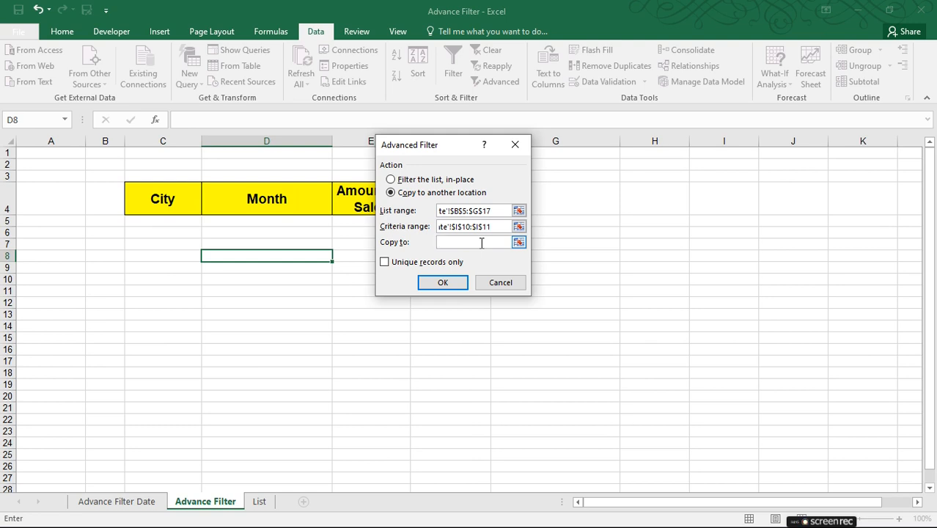
drag(449, 149, 405, 267)
drag(172, 189, 345, 198)
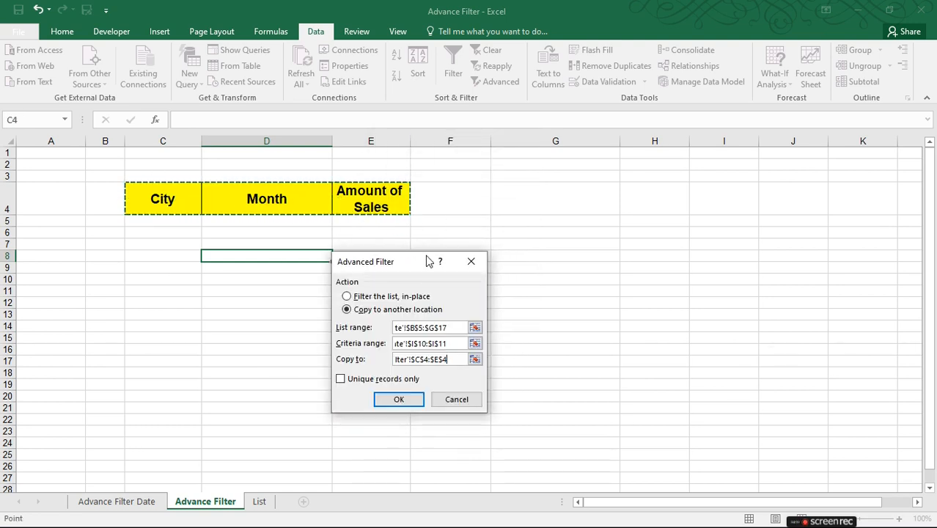
click(381, 399)
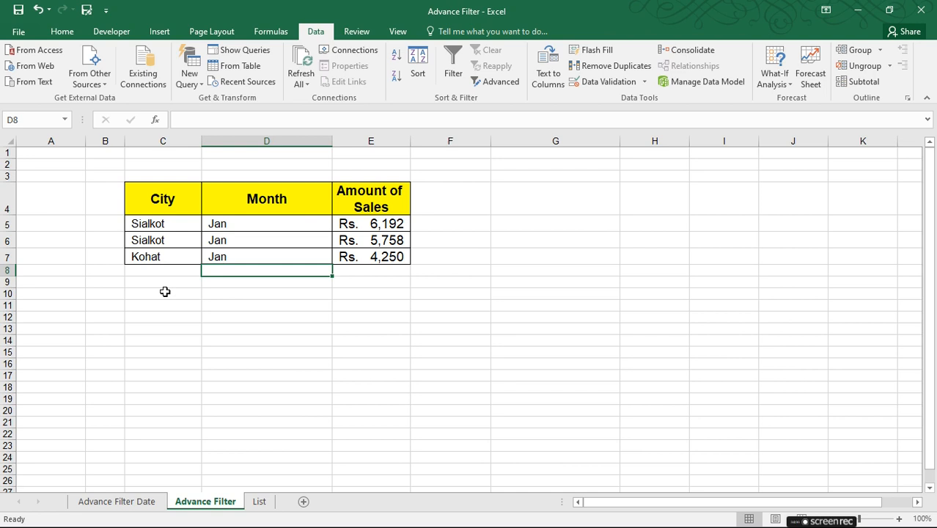
click(291, 295)
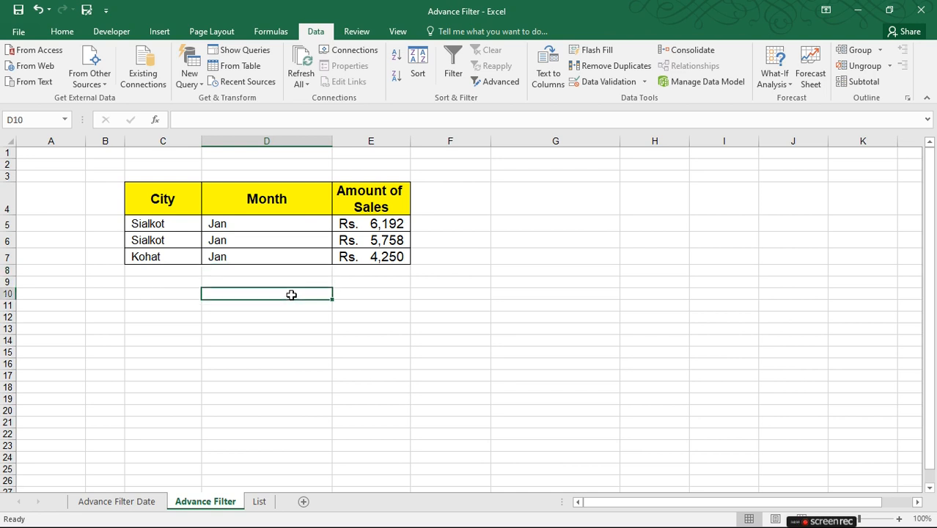
Check the List sheet and examine the entries and formulas in each column of the sales table on Advance Filter Date
key(ctrl+Page_Down)
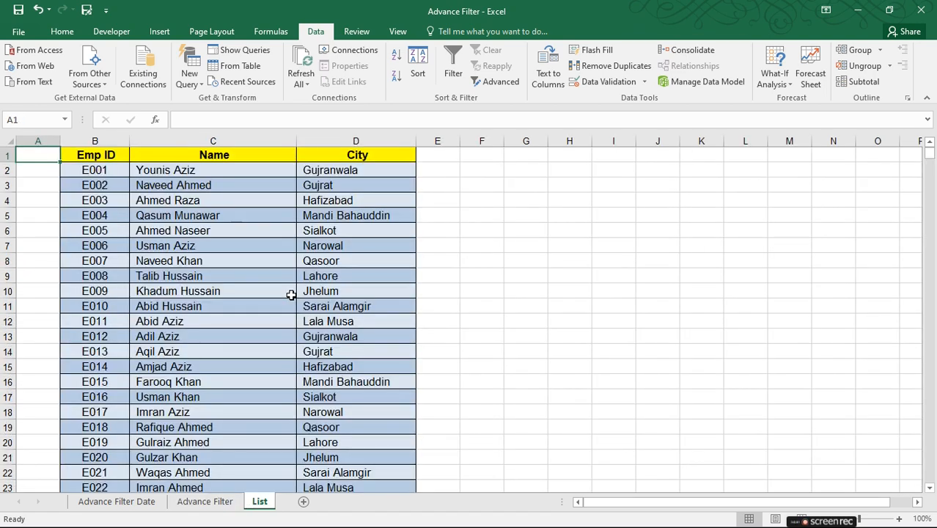
key(ctrl+Page_Up)
key(ctrl+Page_Up)
key(ctrl+Home)
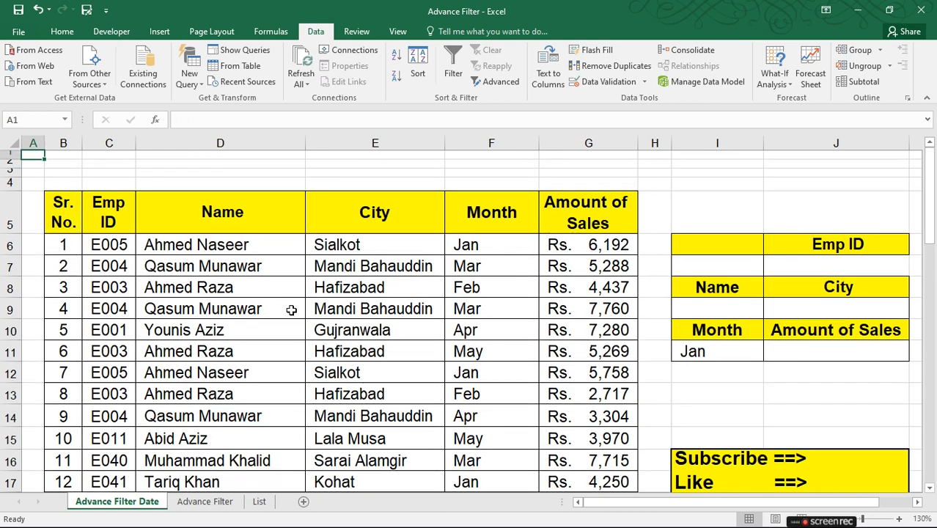
click(67, 245)
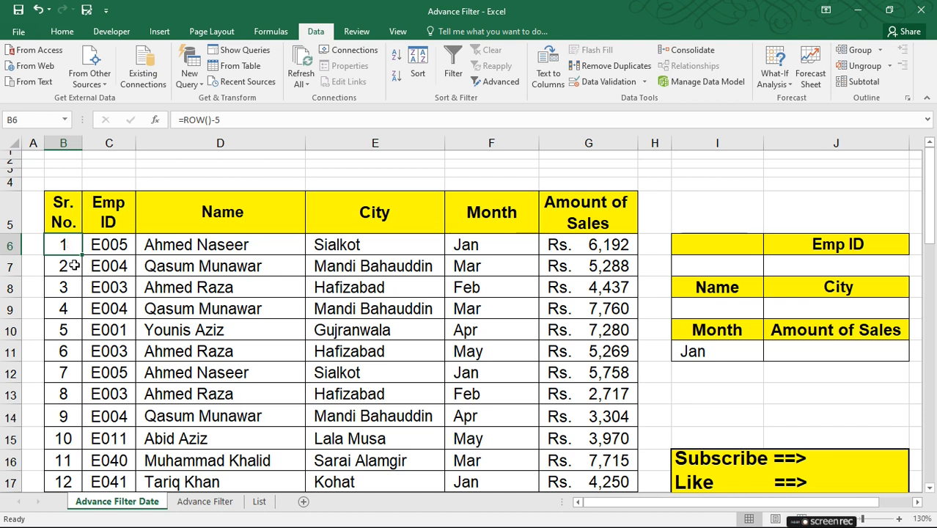
click(111, 245)
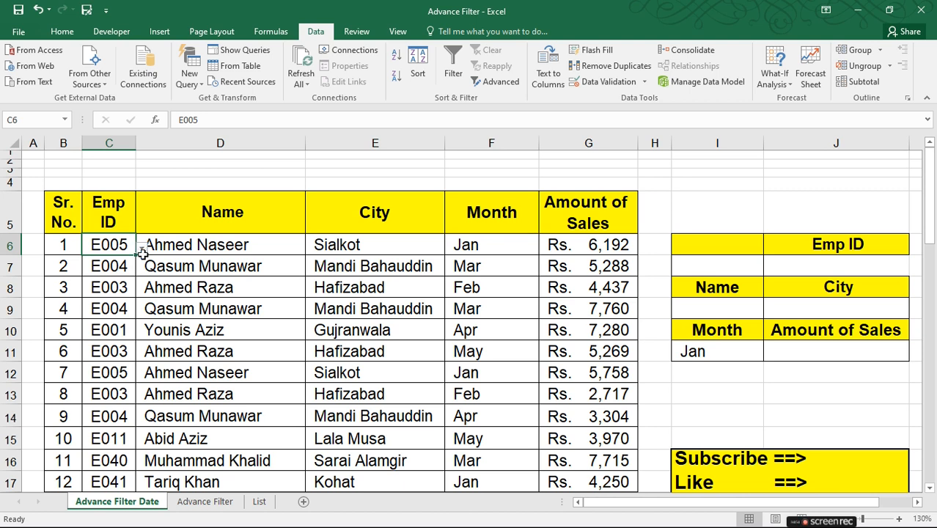
click(220, 244)
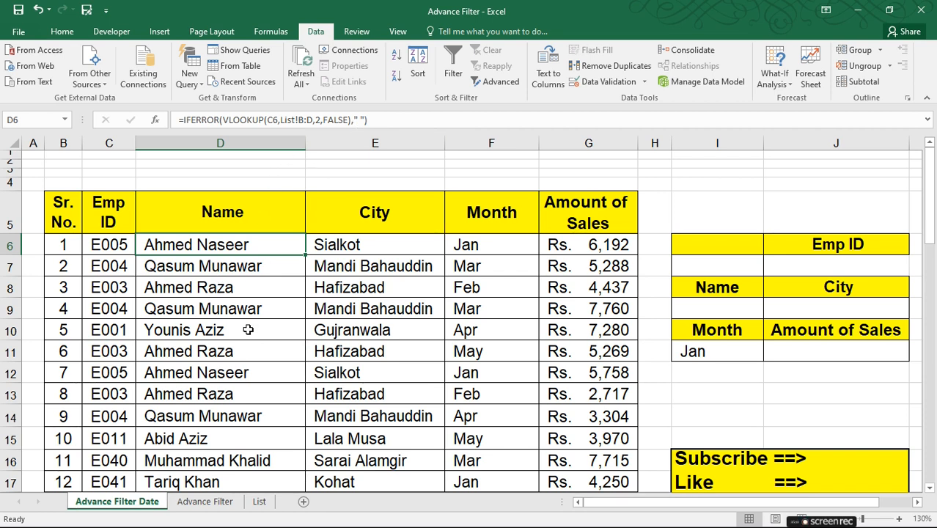
click(381, 251)
click(476, 250)
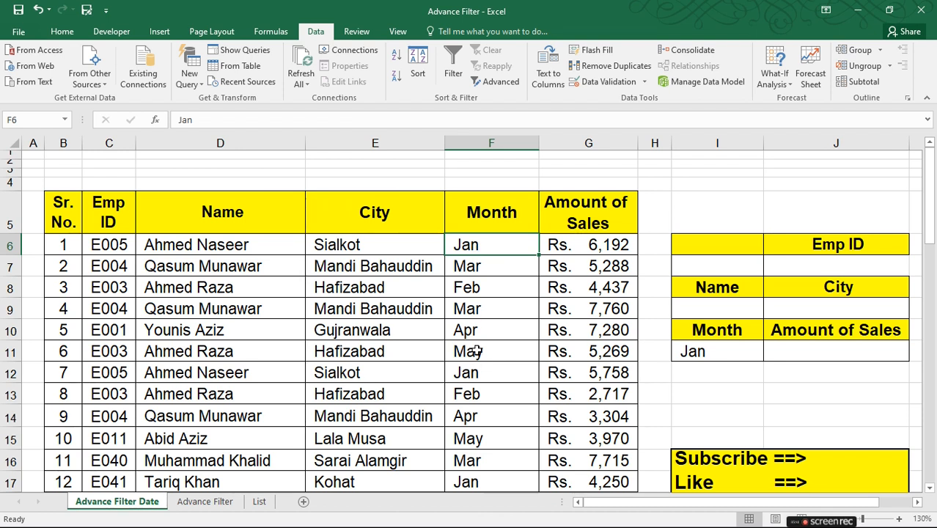
drag(602, 246, 600, 416)
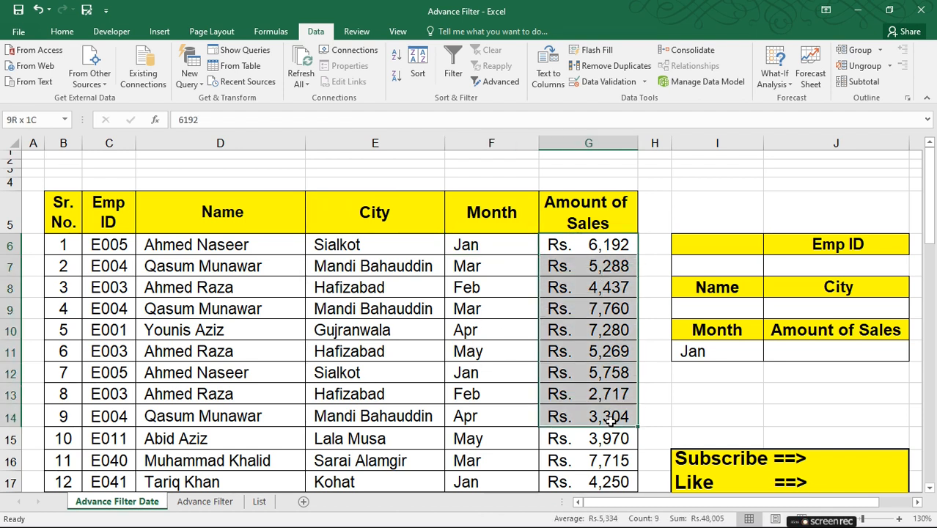
click(599, 287)
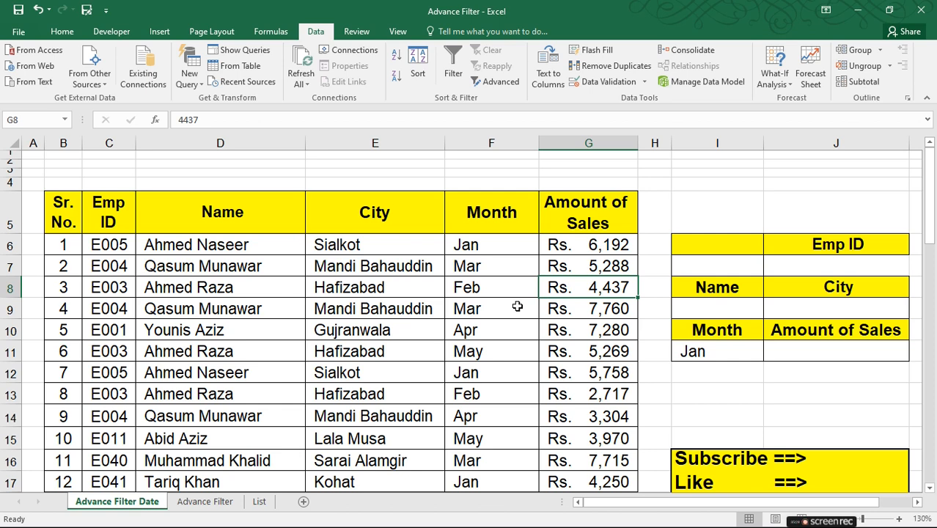
scroll(551, 367, down, 3)
scroll(555, 369, up, 3)
scroll(608, 387, down, 1)
scroll(607, 387, down, 1)
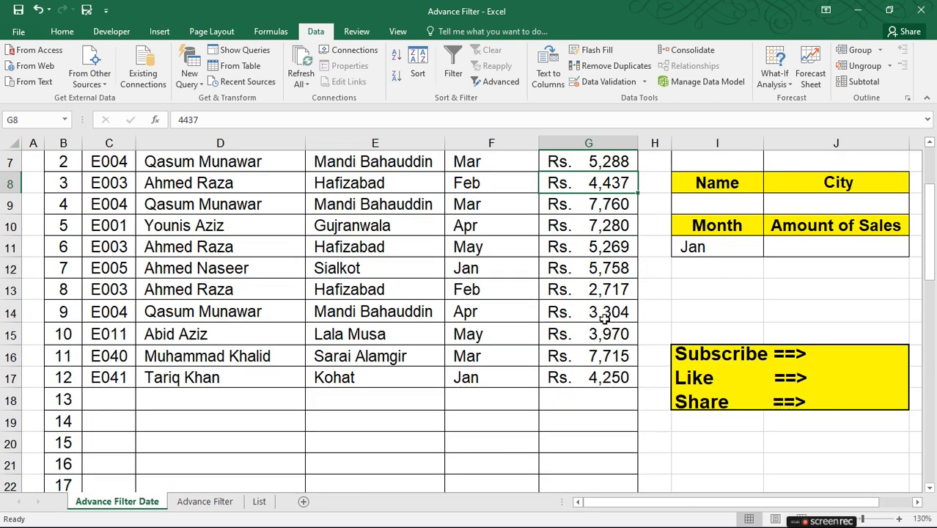
scroll(604, 317, up, 2)
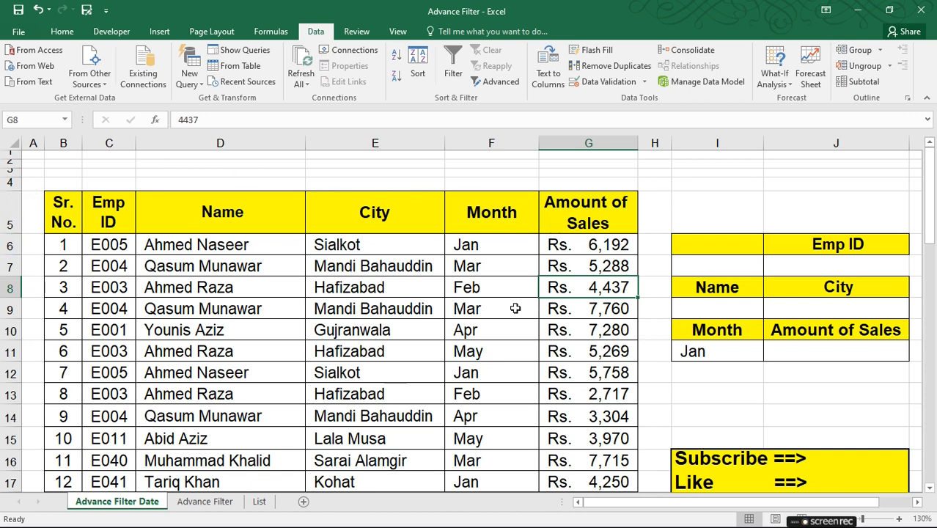
Compare the filtered City, Month and Amount of Sales results on Advance Filter with the headings, records and criteria cells on Advance Filter Date
click(209, 505)
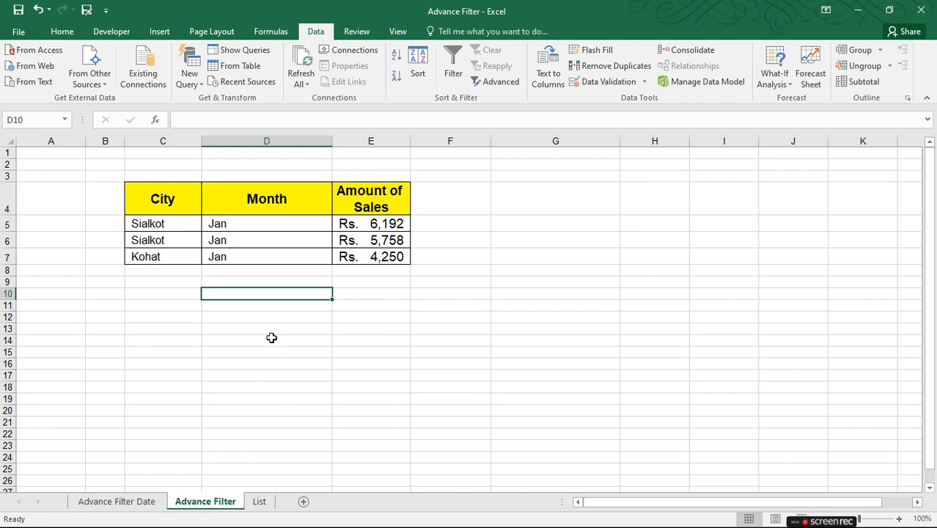
click(252, 282)
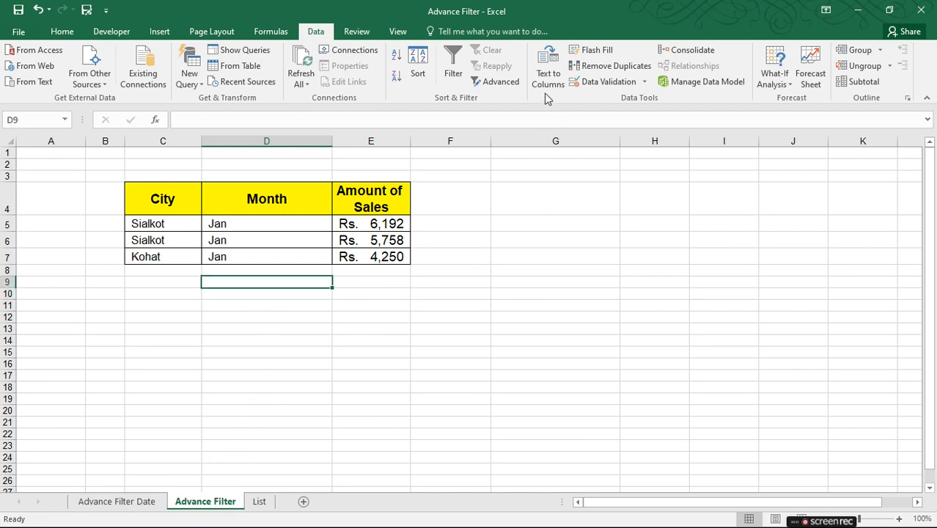
click(132, 503)
click(217, 503)
click(118, 502)
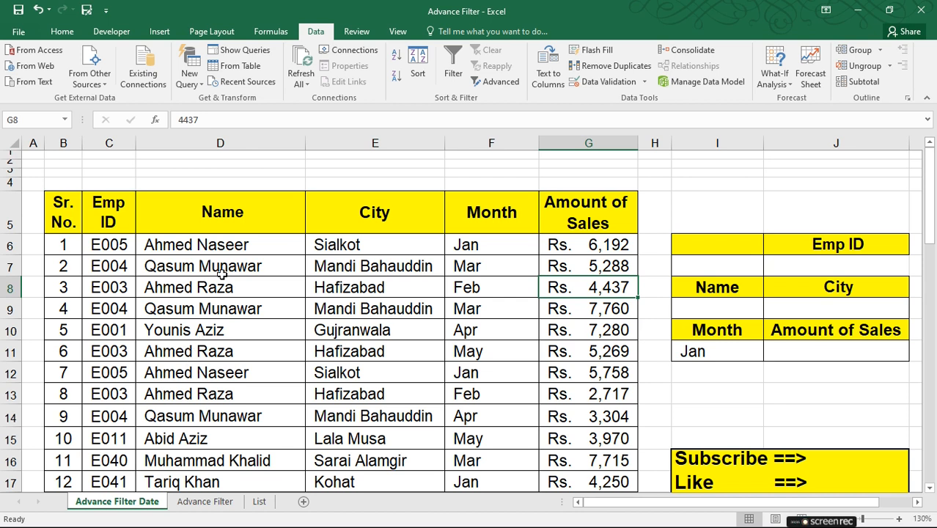
scroll(222, 277, down, 1)
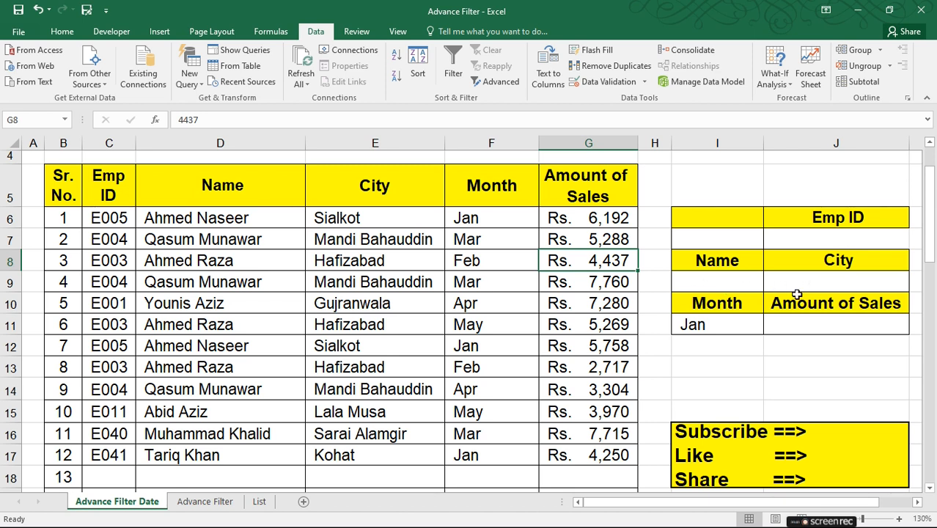
click(860, 325)
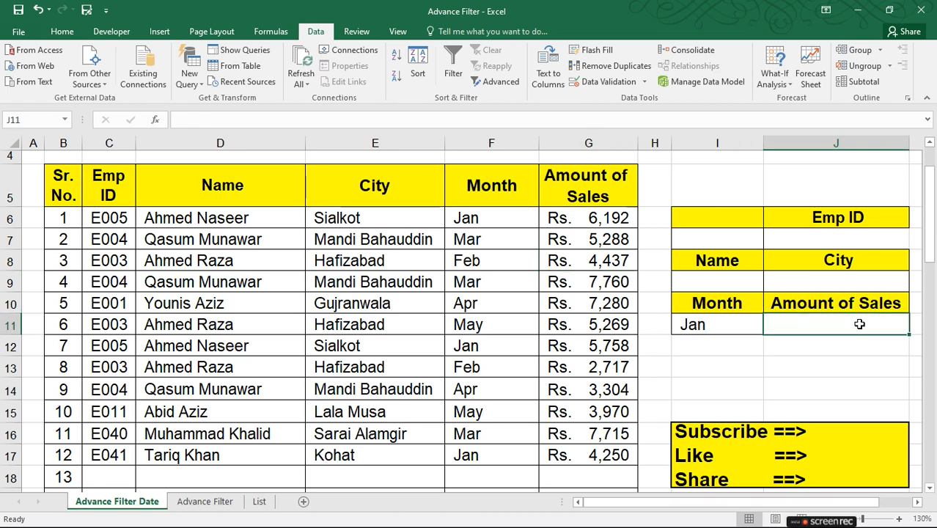
click(209, 502)
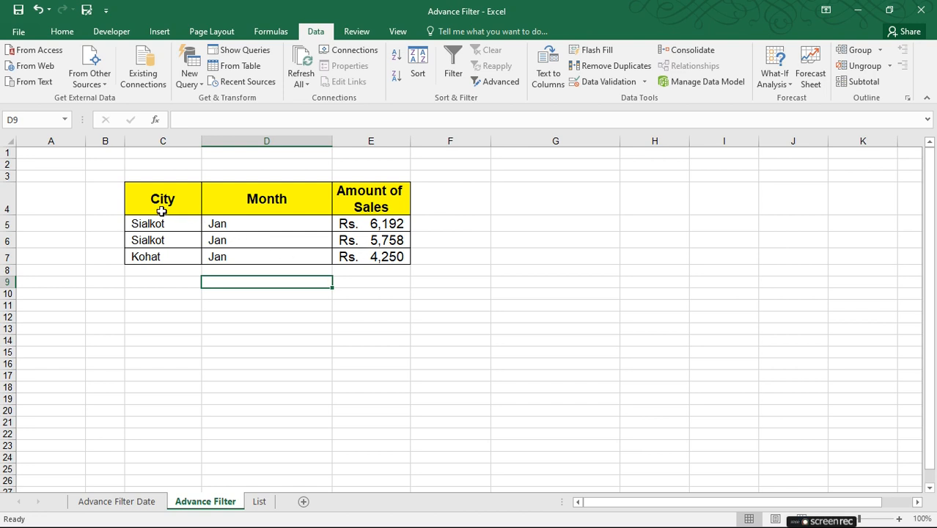
click(86, 501)
drag(72, 193, 619, 192)
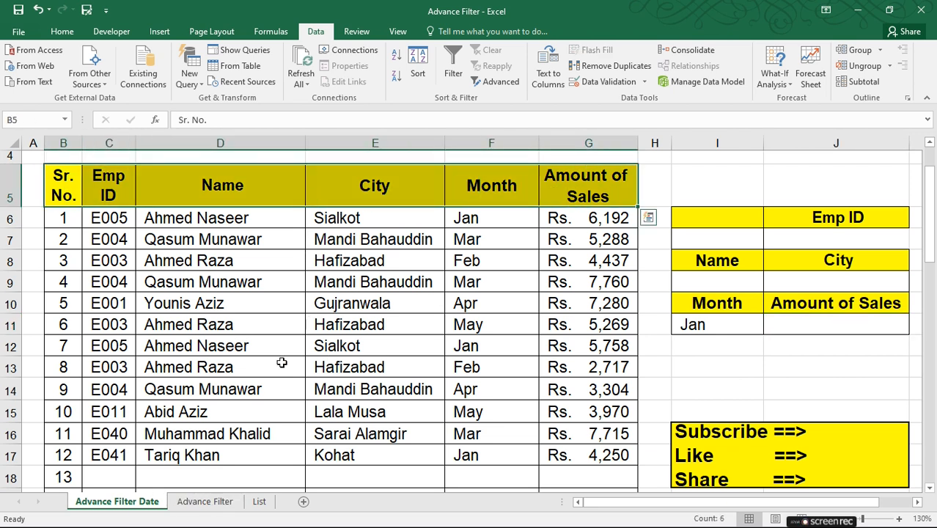
click(212, 502)
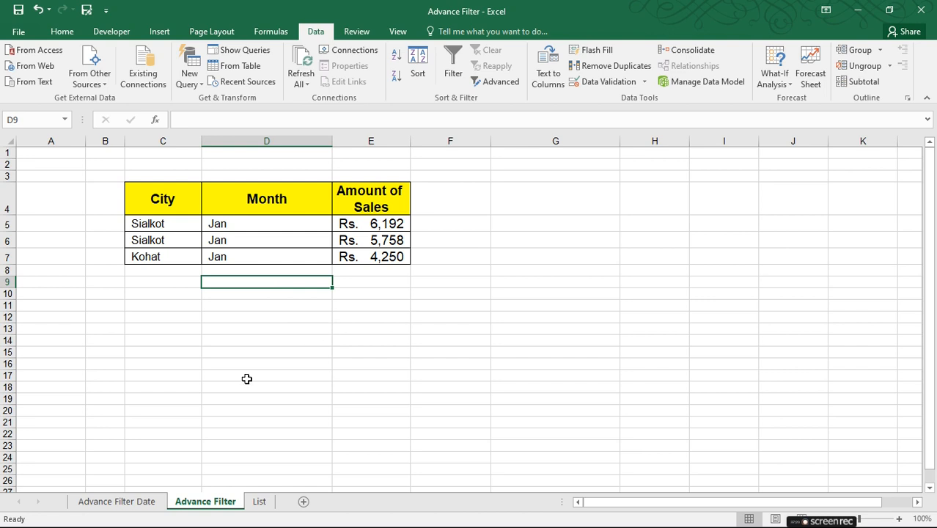
click(130, 502)
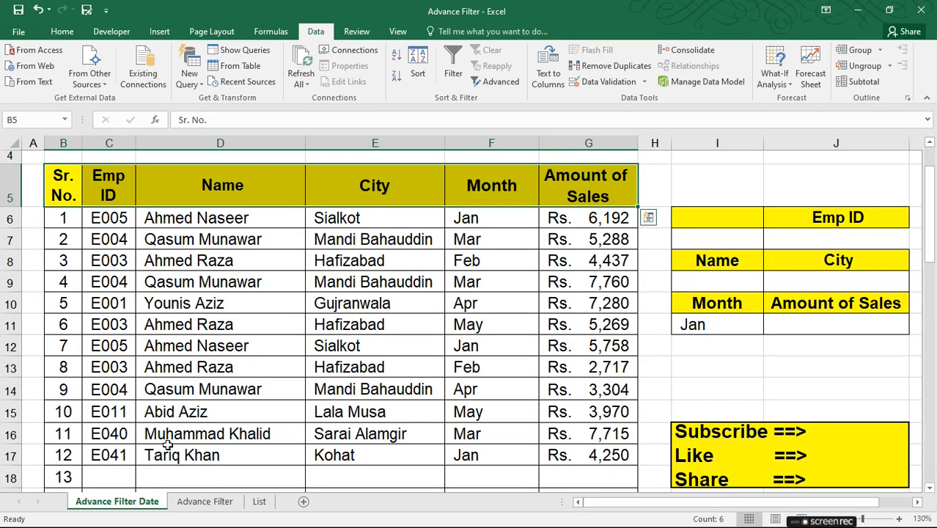
scroll(220, 432, down, 2)
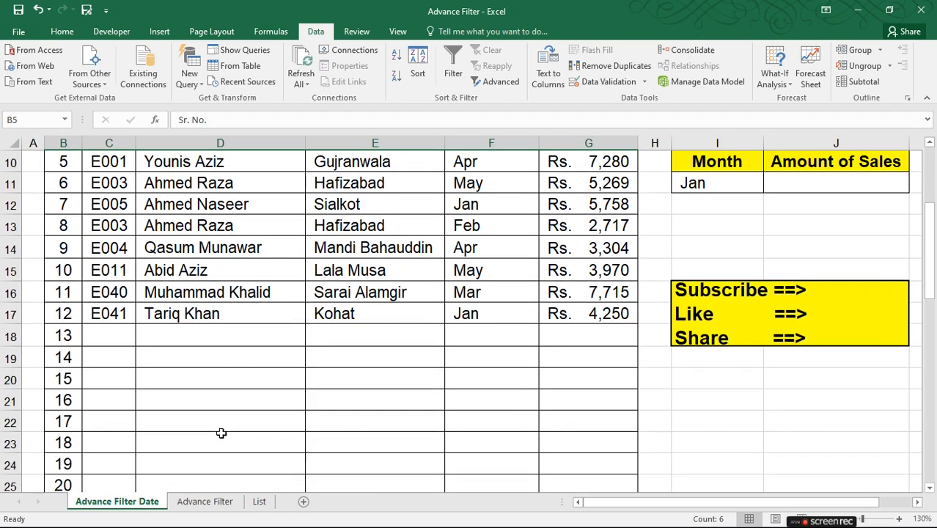